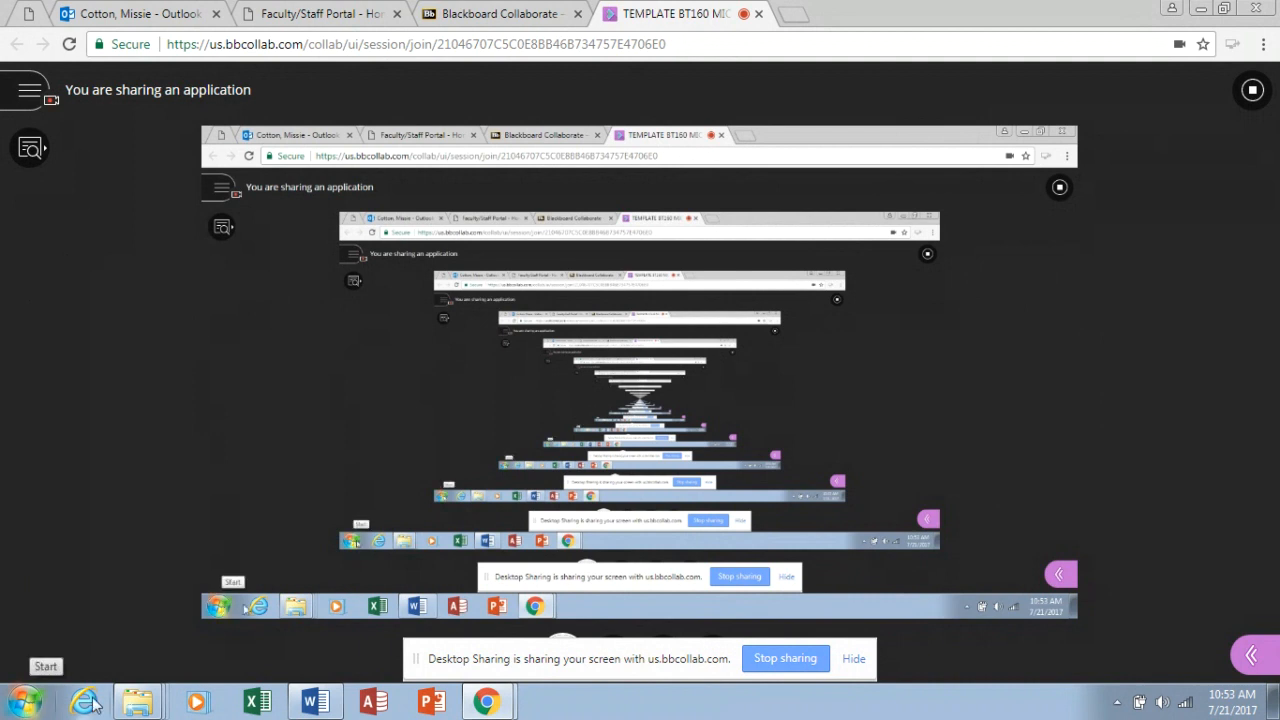
Step: Launch Excel 2016 to its start screen of recent files and templates
{"action": "right_click", "coordinate": [252, 703]}
{"action": "left_click", "coordinate": [25, 703]}
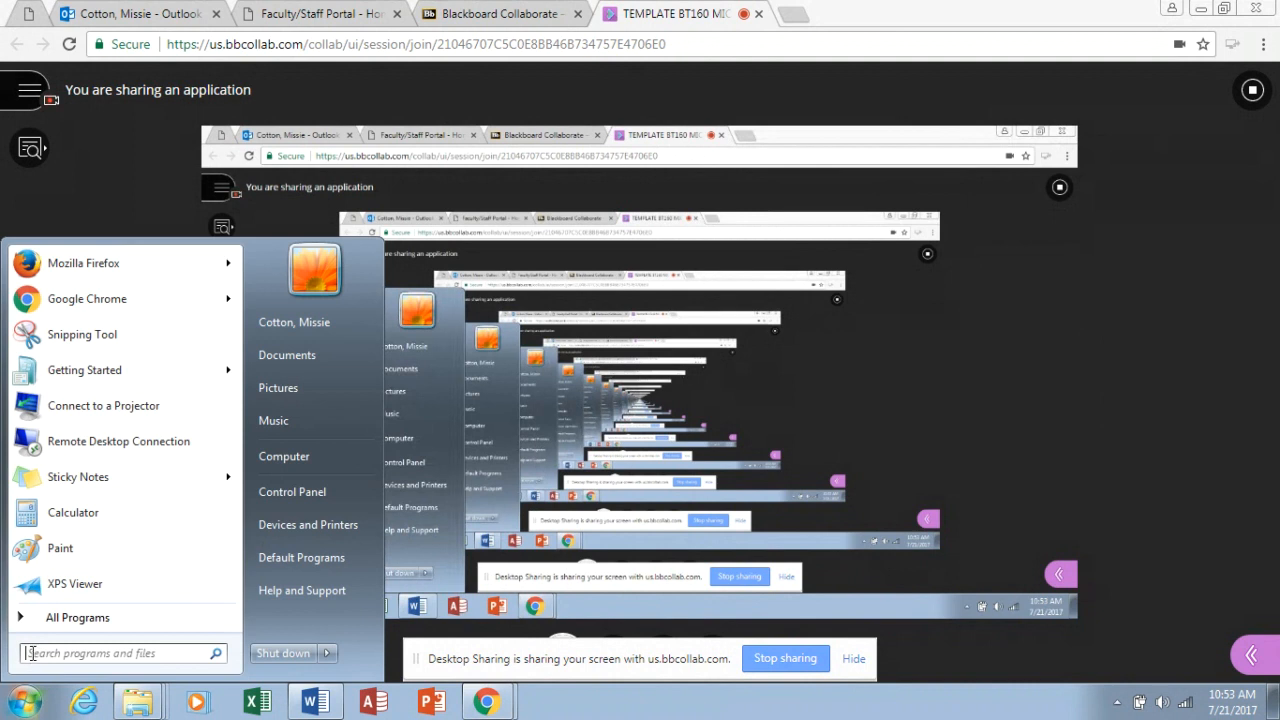
{"action": "right_click", "coordinate": [257, 700]}
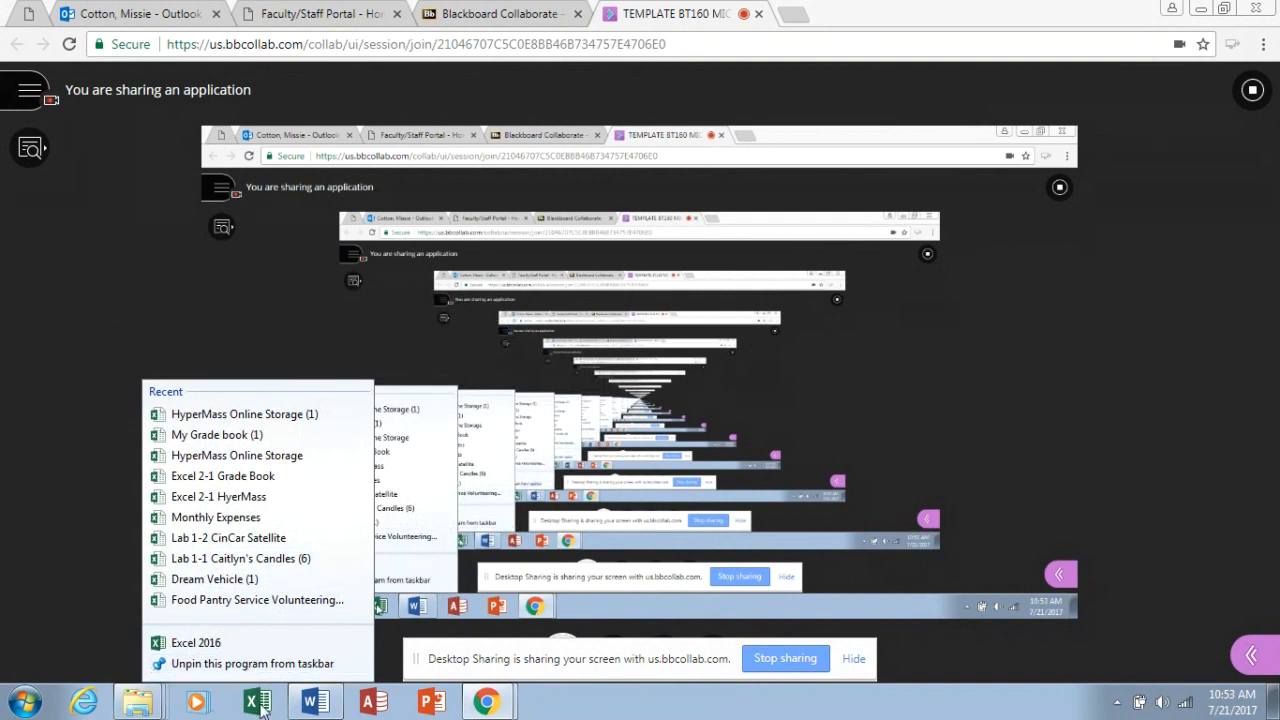
{"action": "left_click", "coordinate": [265, 703]}
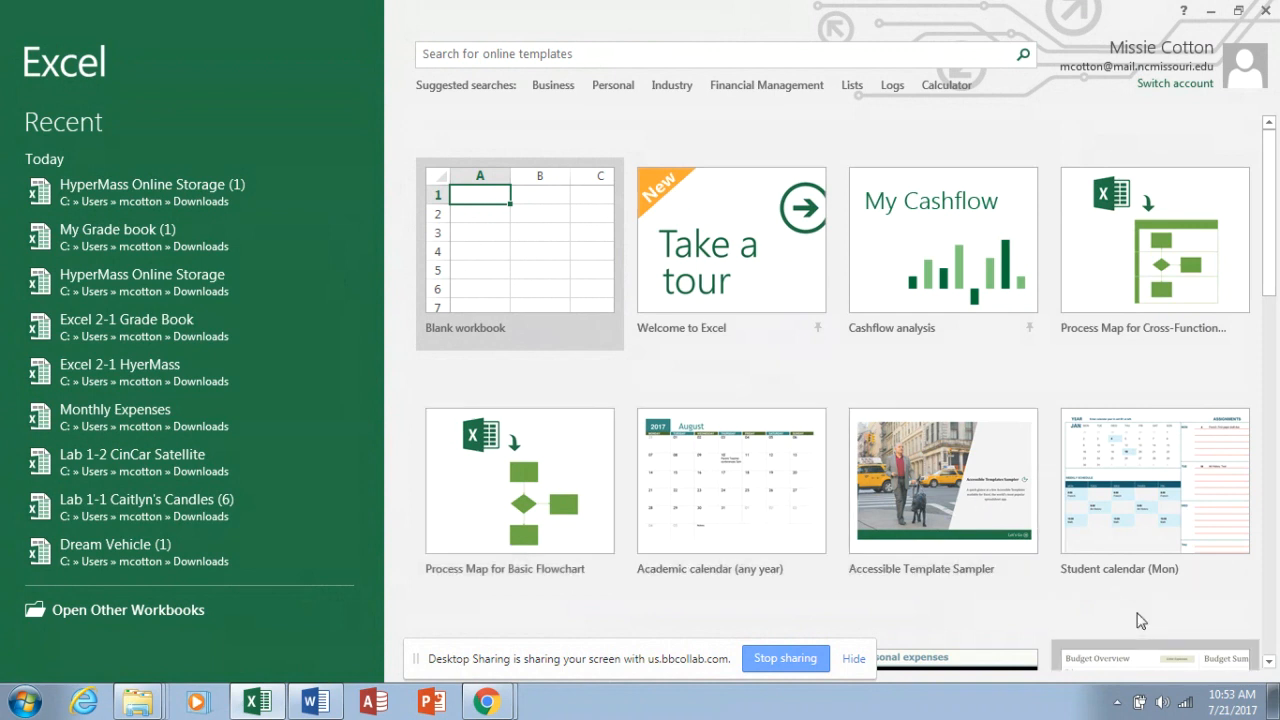
Step: Create a new blank workbook instead of using one of the offered templates
{"action": "left_click", "coordinate": [1269, 666]}
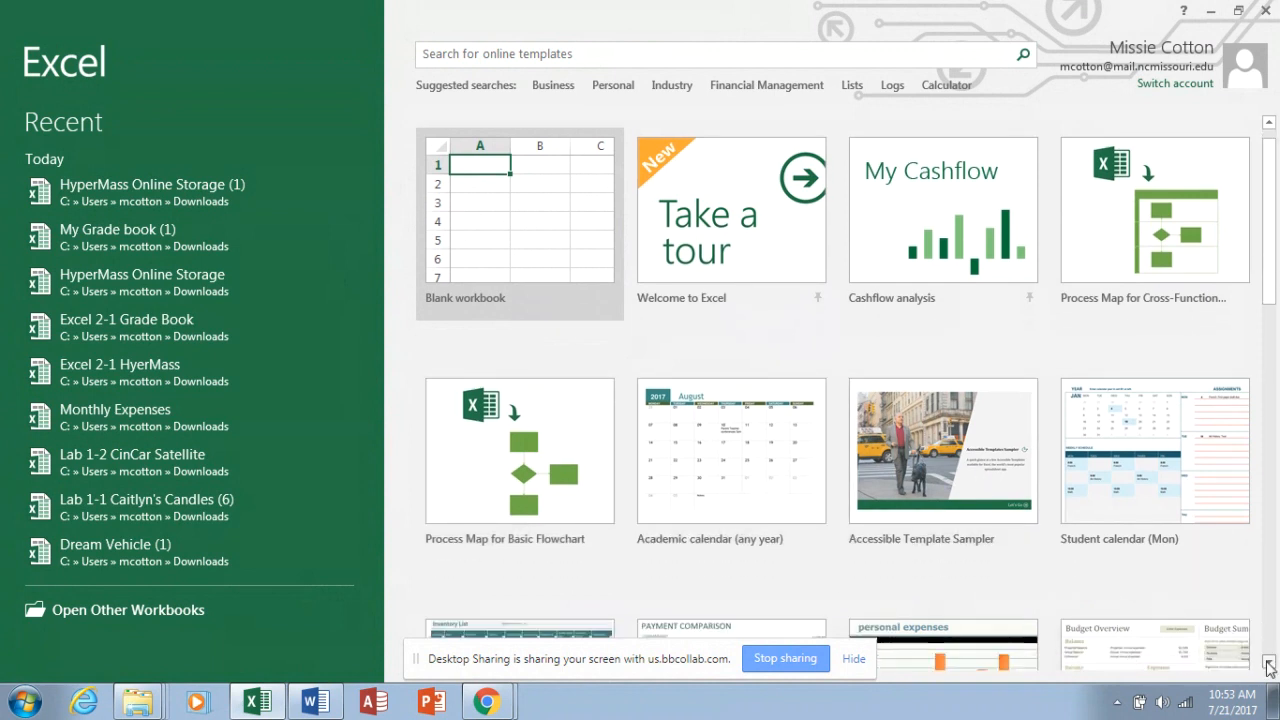
{"action": "left_click", "coordinate": [1269, 666]}
{"action": "left_click", "coordinate": [1269, 666]}
{"action": "left_click", "coordinate": [1269, 666]}
{"action": "left_click", "coordinate": [1269, 666]}
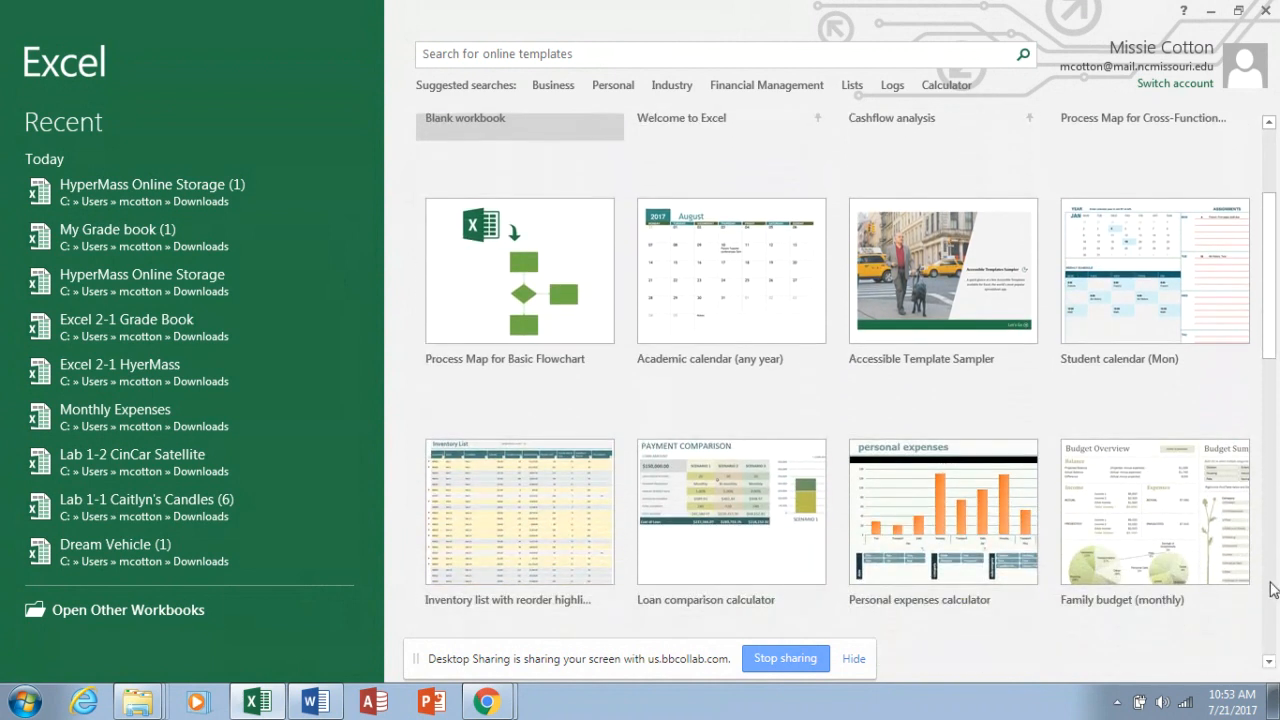
{"action": "left_click_drag", "start_coordinate": [1271, 342], "coordinate": [1274, 254]}
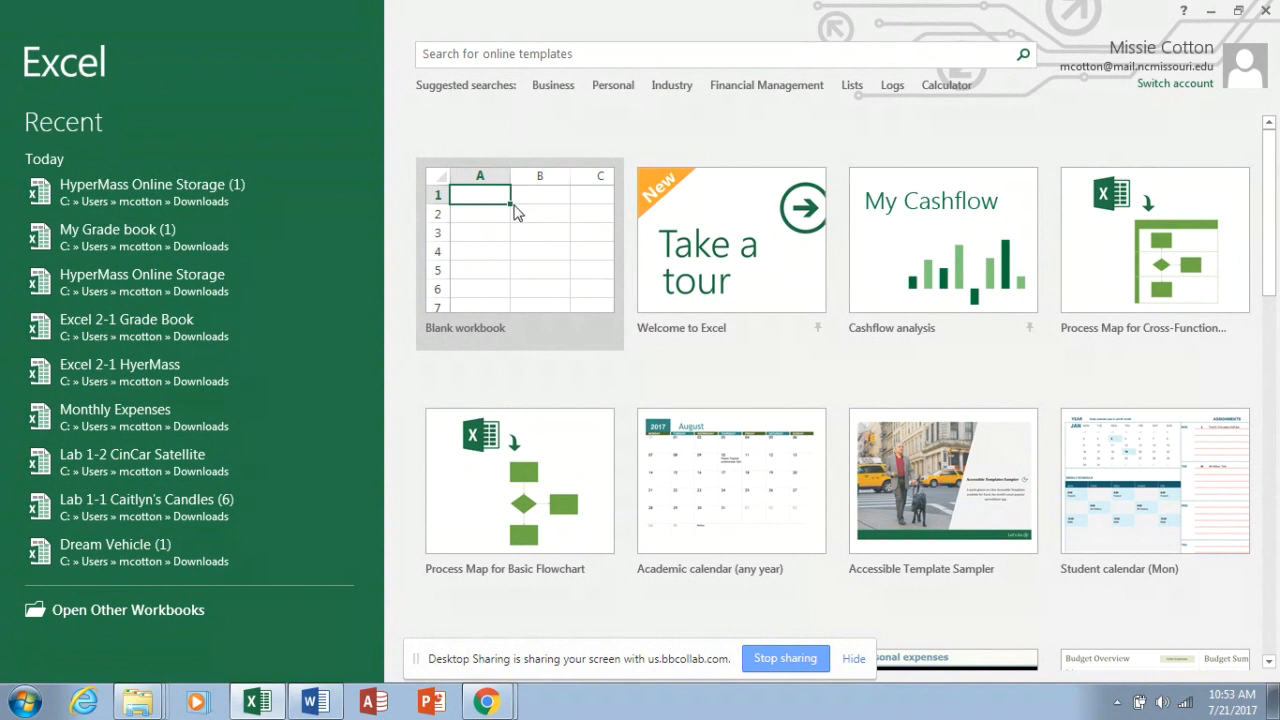
{"action": "left_click", "coordinate": [514, 256]}
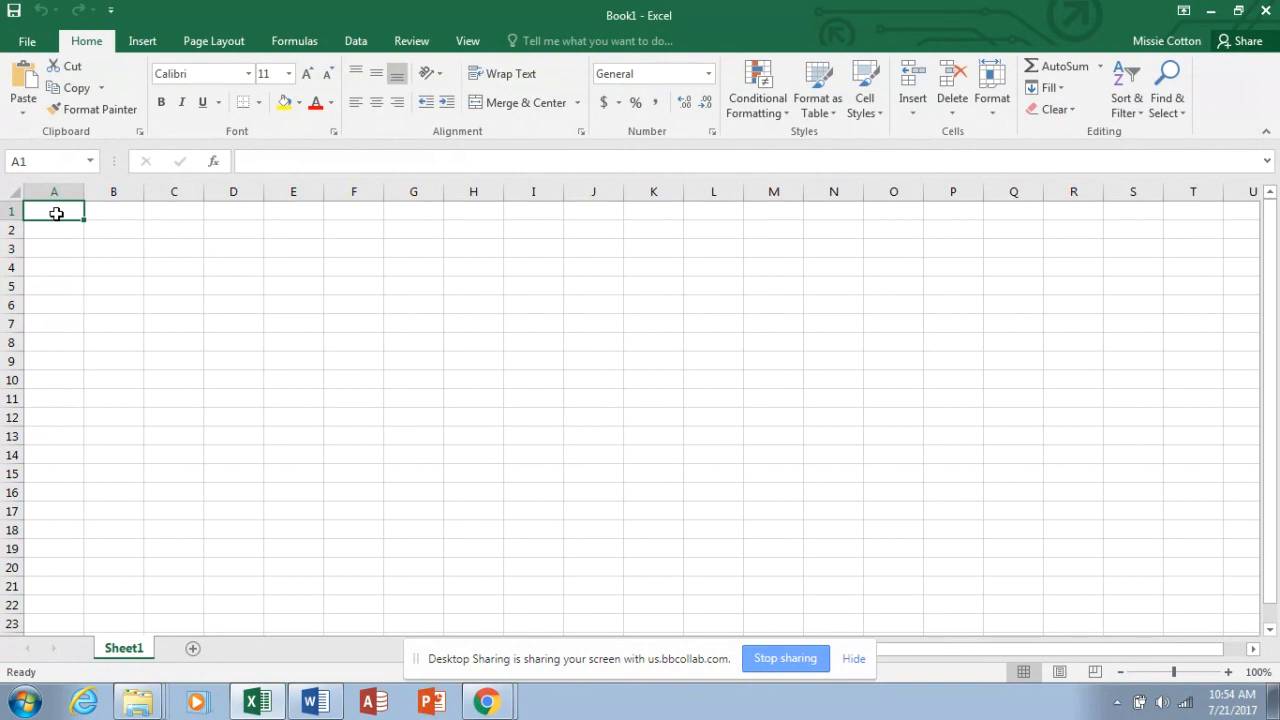
Step: Practise moving the active cell one cell at a time, going from A1 across to column E and down to row 4
{"action": "key", "text": "Right"}
{"action": "key", "text": "Right"}
{"action": "key", "text": "Right"}
{"action": "key", "text": "Right"}
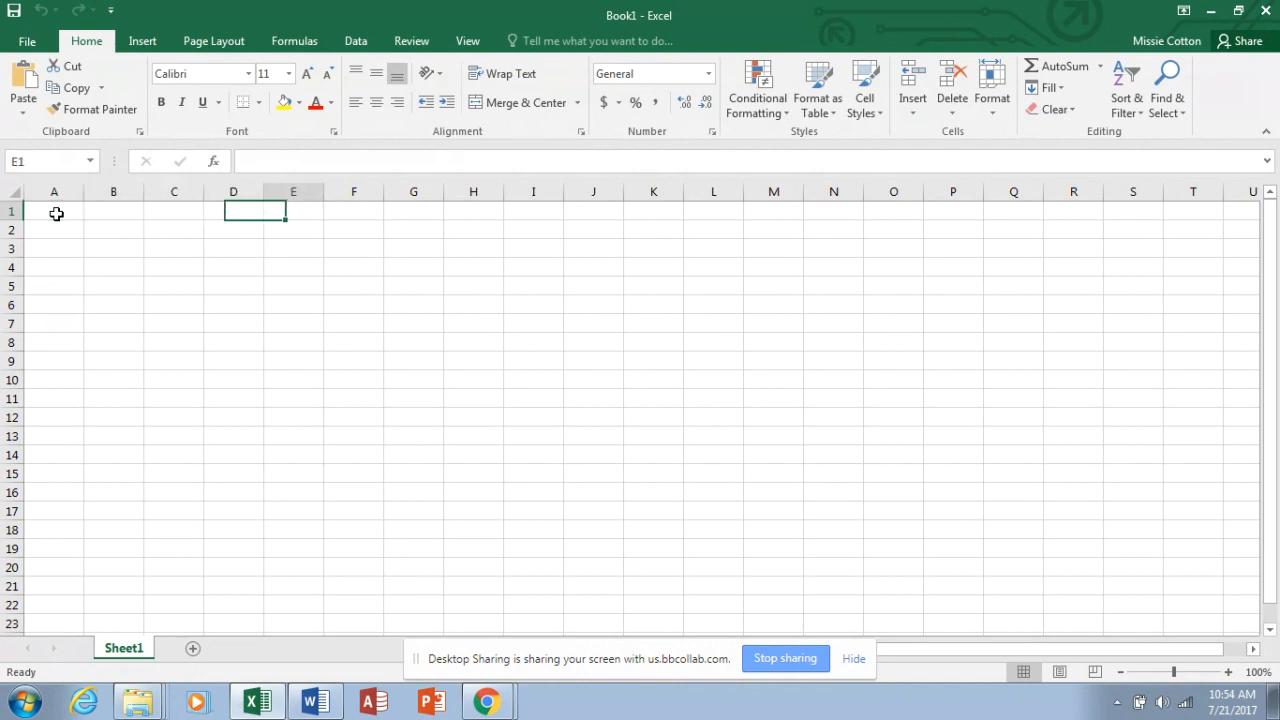
{"action": "key", "text": "Down"}
{"action": "key", "text": "Down"}
{"action": "key", "text": "Down"}
{"action": "key", "text": "Down"}
{"action": "key", "text": "Down"}
{"action": "key", "text": "Up"}
{"action": "key", "text": "Up"}
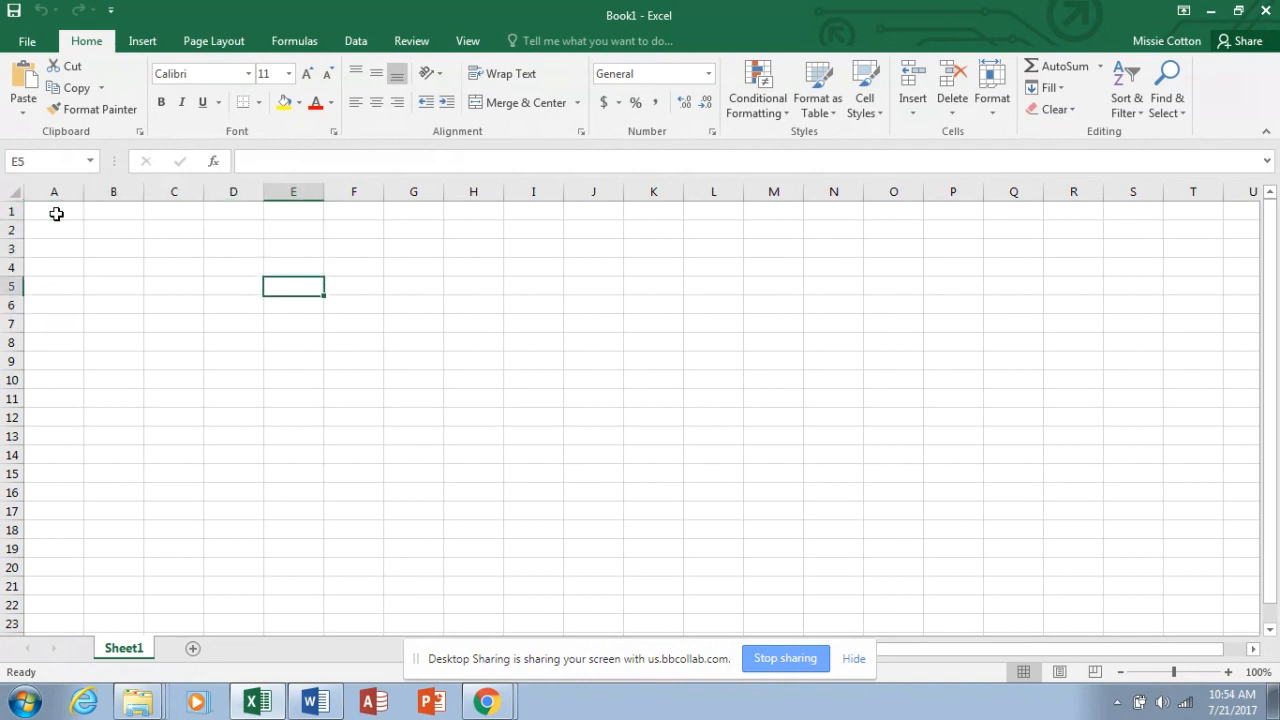
{"action": "key", "text": "Right"}
{"action": "key", "text": "Left"}
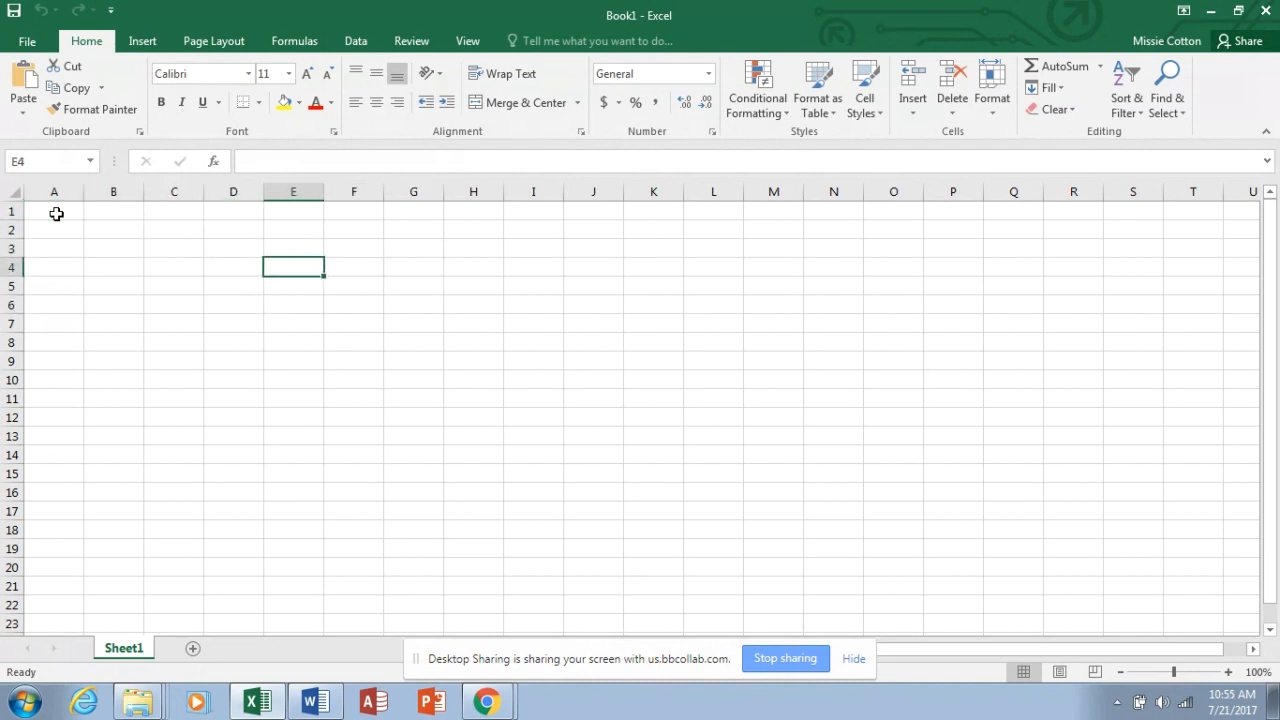
Step: Move the active cell to the start of row 4 and down to A8, and return it to A1
{"action": "key", "text": "Home"}
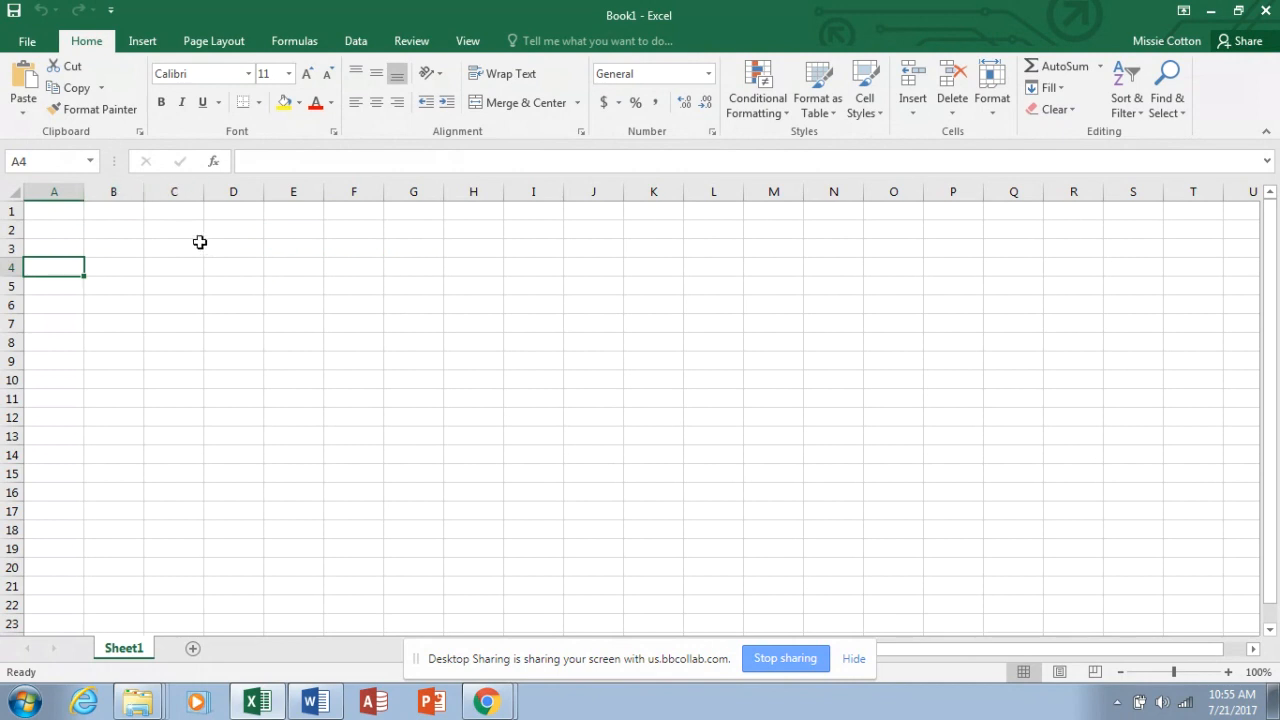
{"action": "key", "text": "Down"}
{"action": "key", "text": "Down"}
{"action": "key", "text": "Down"}
{"action": "key", "text": "Down"}
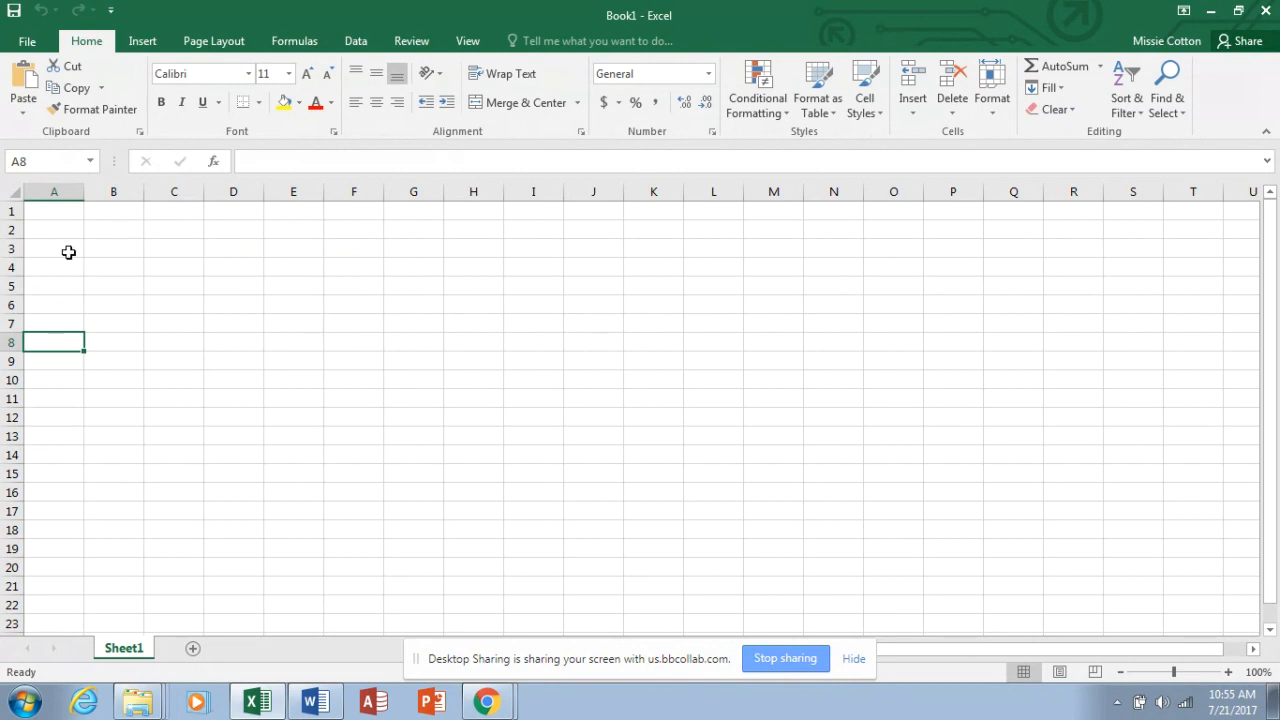
{"action": "key", "text": "ctrl+Home"}
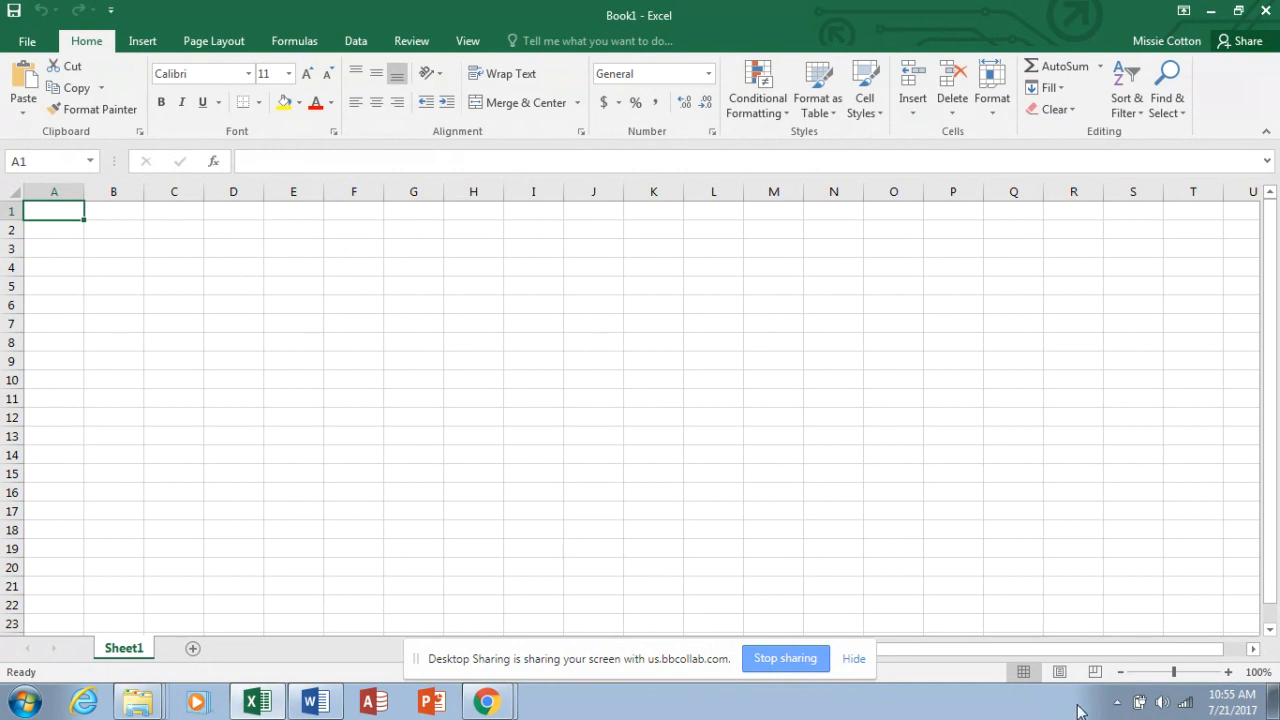
Step: Enter the worksheet title "Personal Budget Worksheet" in cell A1
{"action": "left_click", "coordinate": [1228, 672]}
{"action": "left_click", "coordinate": [1228, 672]}
{"action": "left_click", "coordinate": [1228, 672]}
{"action": "left_click", "coordinate": [1228, 672]}
{"action": "left_click", "coordinate": [1228, 672]}
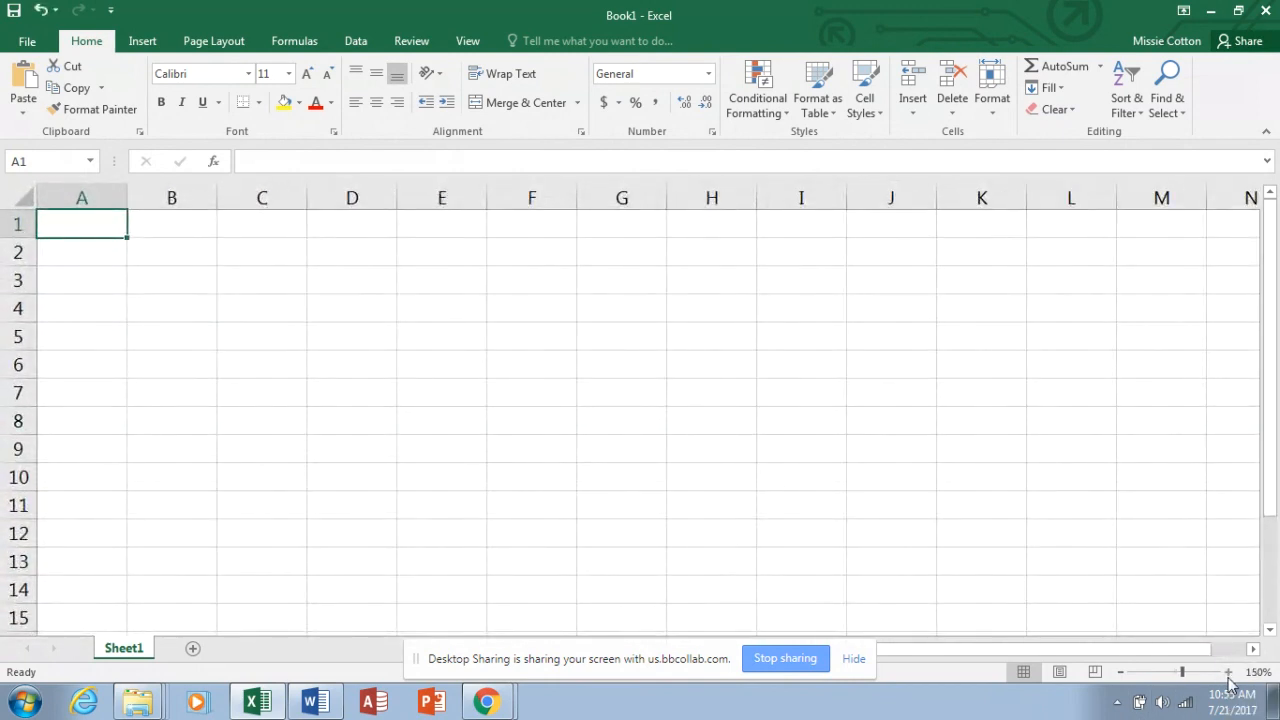
{"action": "type", "text": "Pe"}
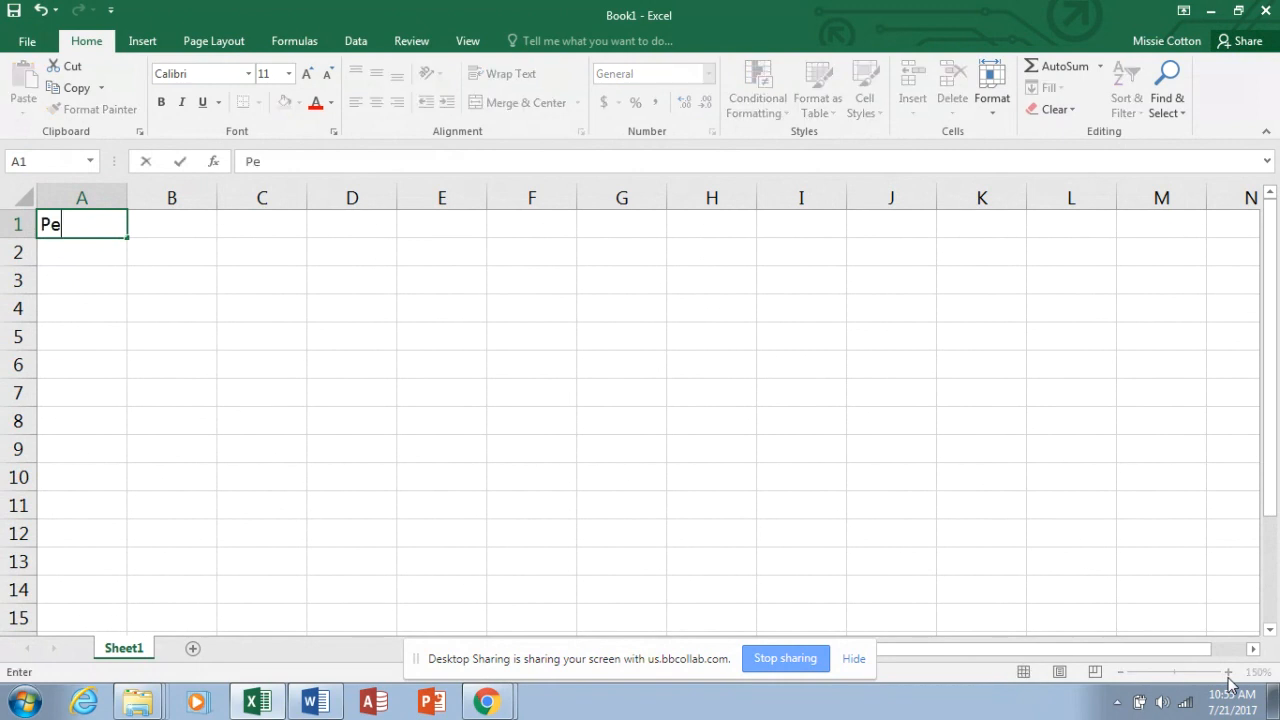
{"action": "type", "text": "rsonal Budgett"}
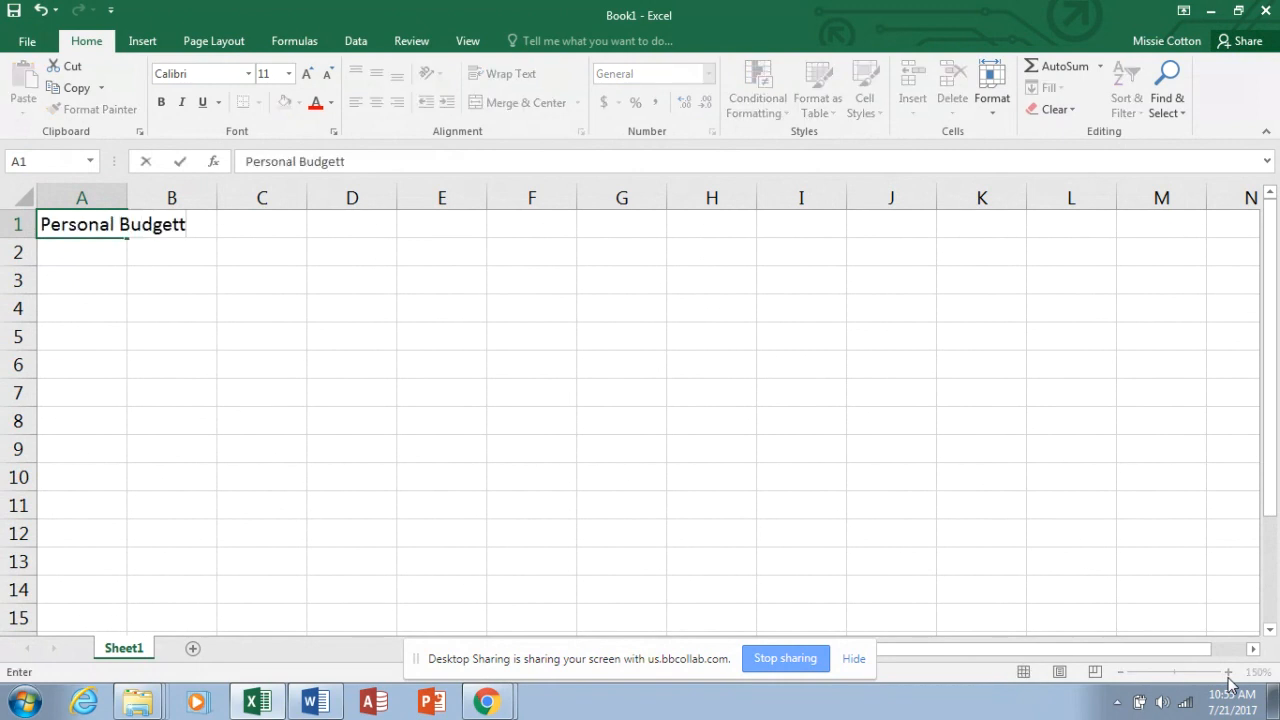
{"action": "key", "text": "BackSpace"}
{"action": "type", "text": "Worksheet"}
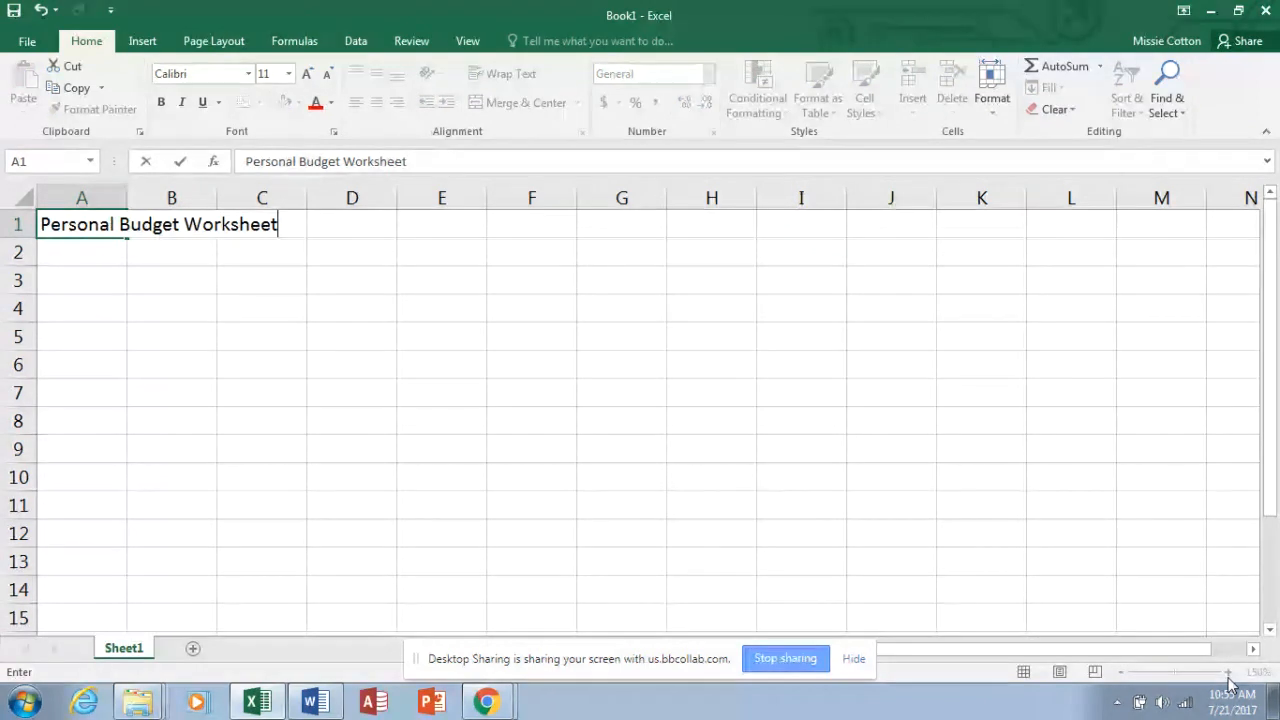
{"action": "key", "text": "Return"}
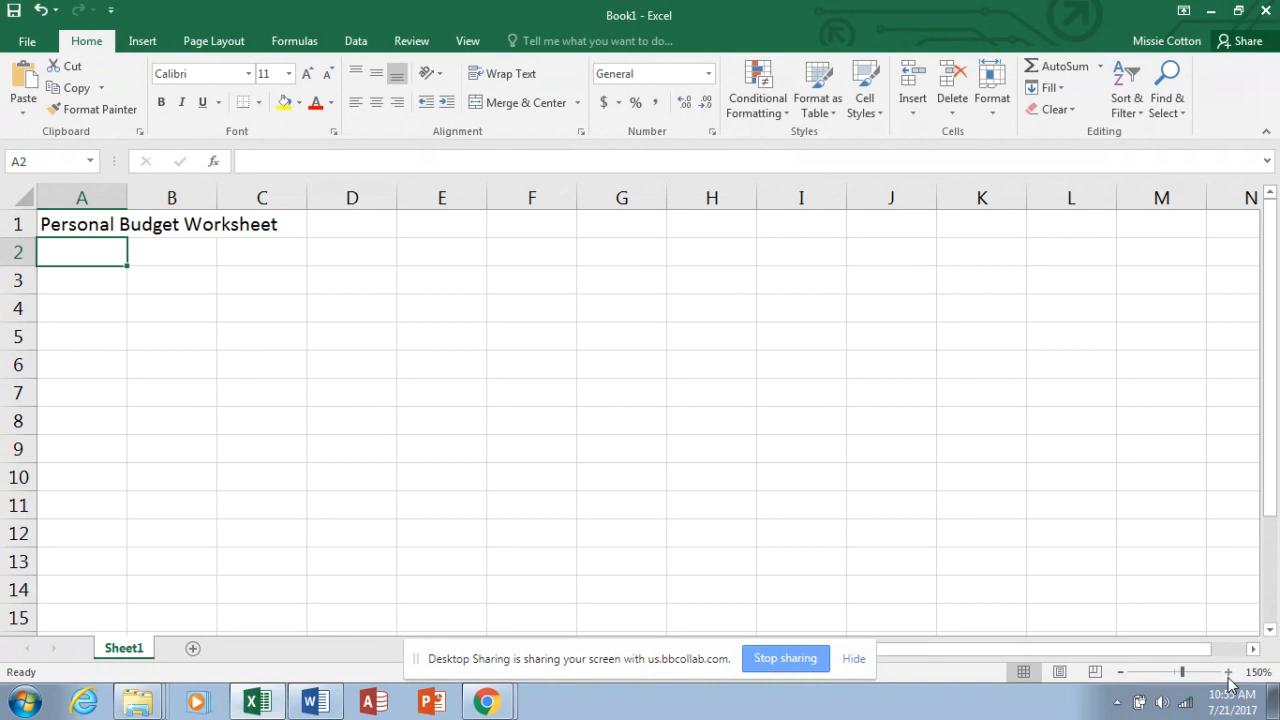
Step: Enter the subtitle "Monthly Estimates" in cell A2
{"action": "type", "text": "Mpo"}
{"action": "key", "text": "BackSpace"}
{"action": "key", "text": "BackSpace"}
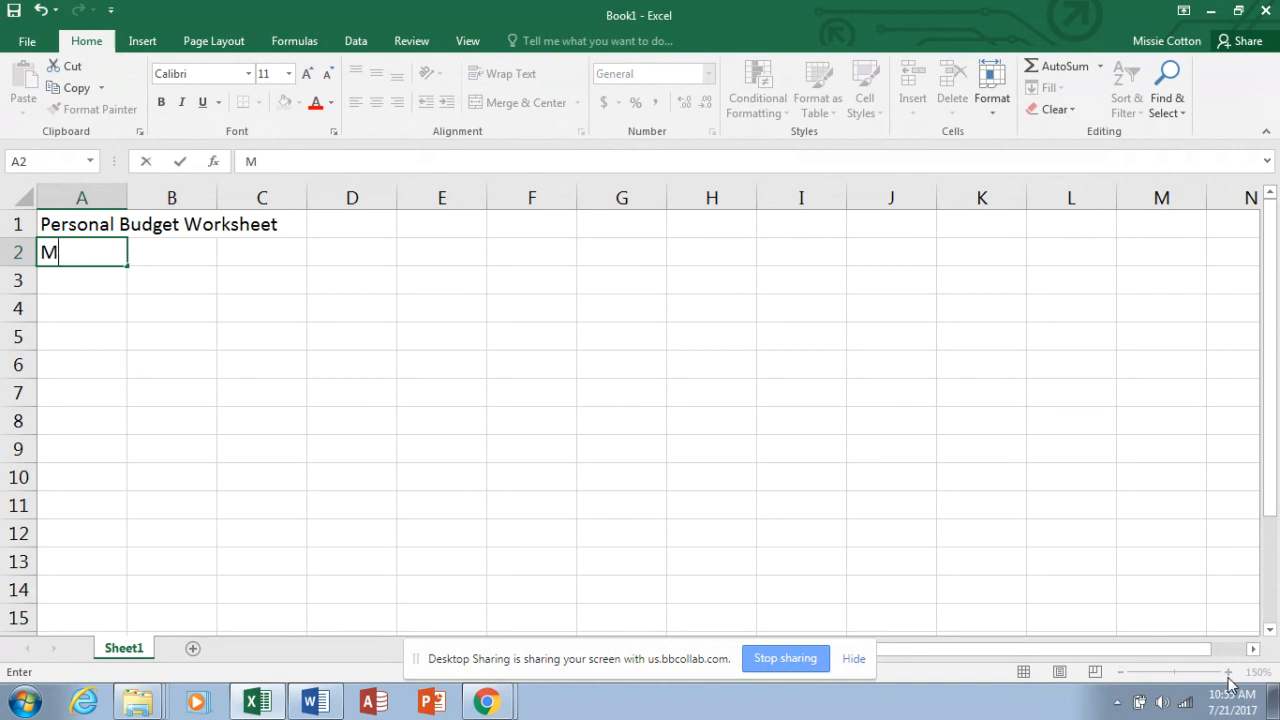
{"action": "type", "text": "onthly Estima"}
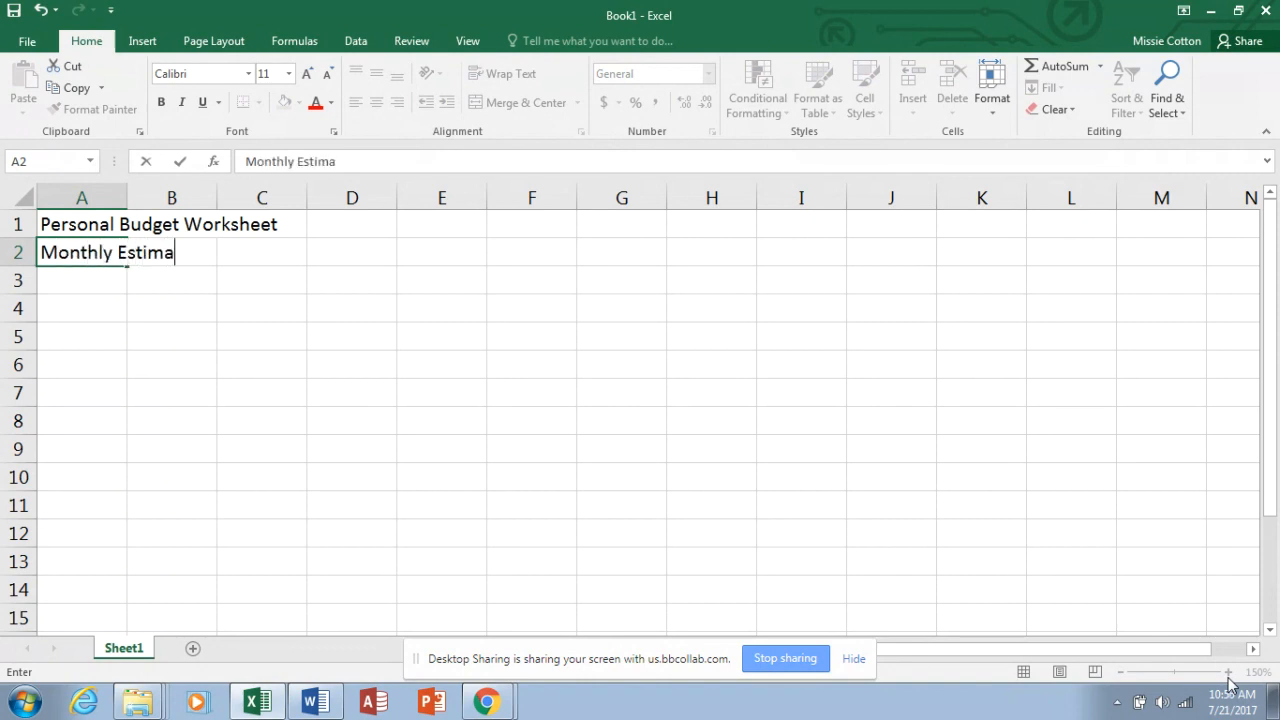
{"action": "type", "text": "tes"}
{"action": "key", "text": "Return"}
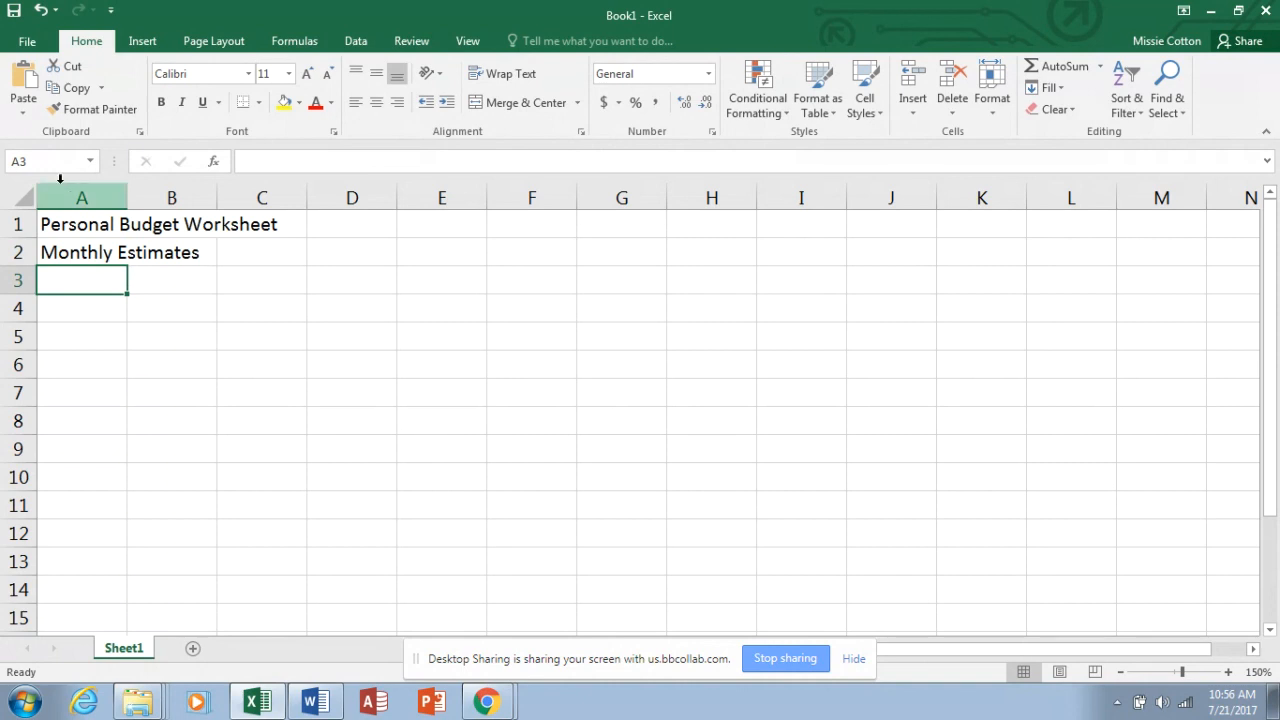
Step: Merge and center the worksheet title across A1:N1 and apply the Title cell style
{"action": "left_click_drag", "start_coordinate": [52, 220], "coordinate": [326, 229]}
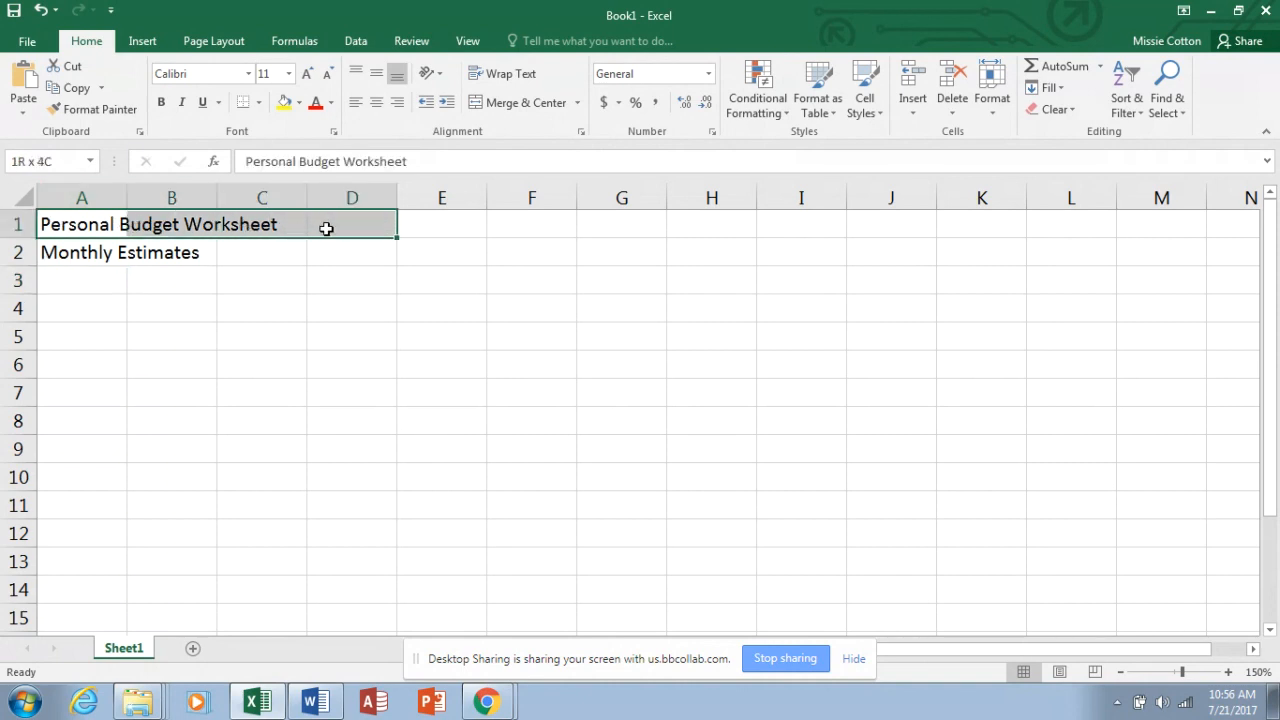
{"action": "left_click_drag", "start_coordinate": [326, 229], "coordinate": [1216, 227]}
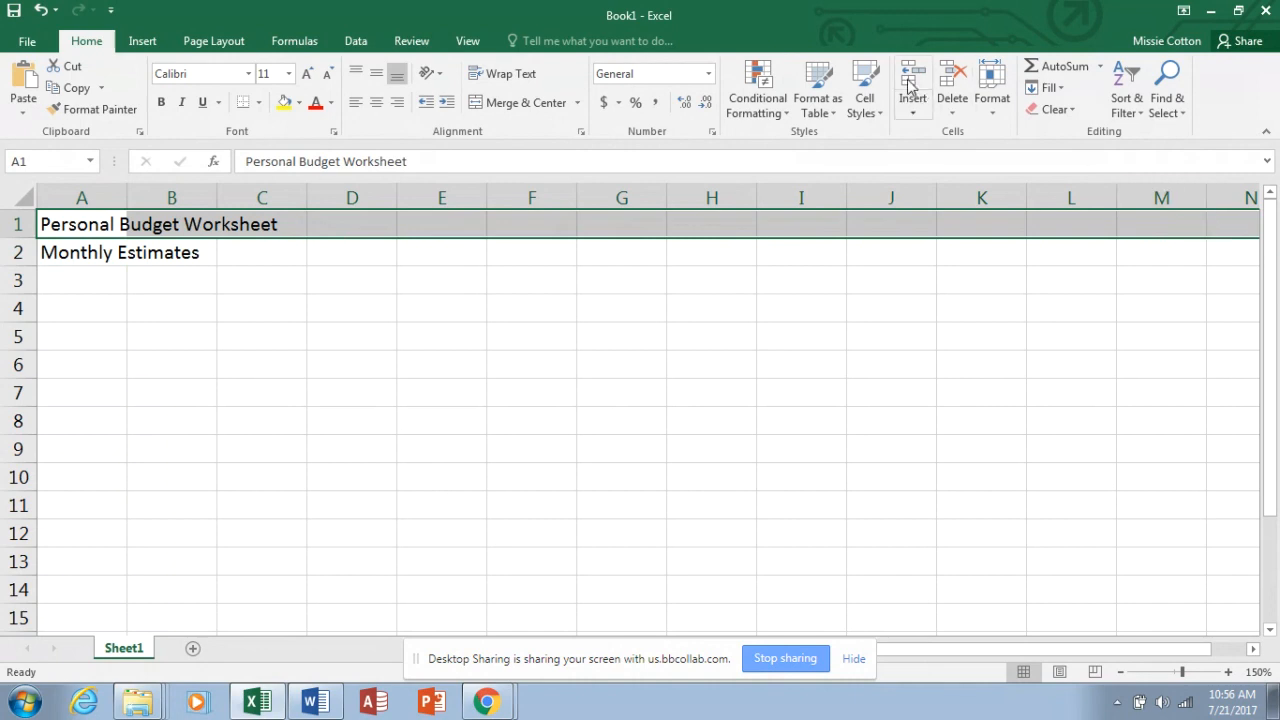
{"action": "left_click", "coordinate": [517, 108]}
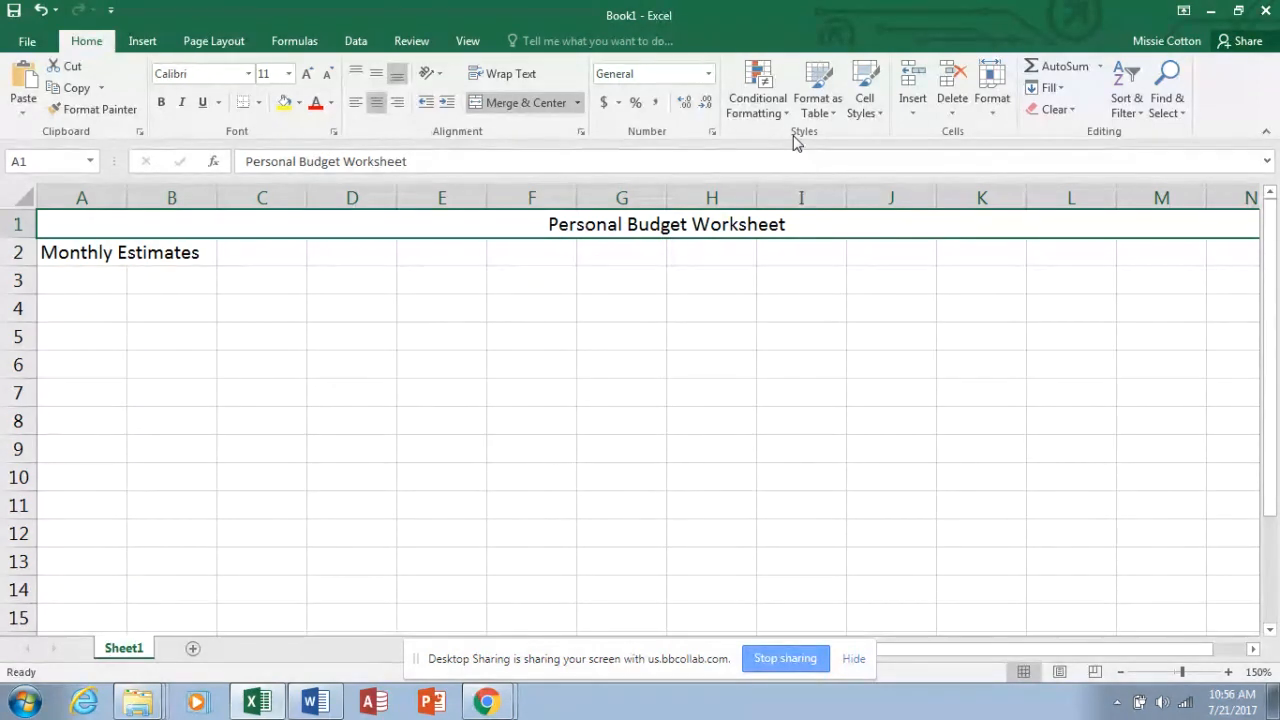
{"action": "left_click", "coordinate": [864, 105]}
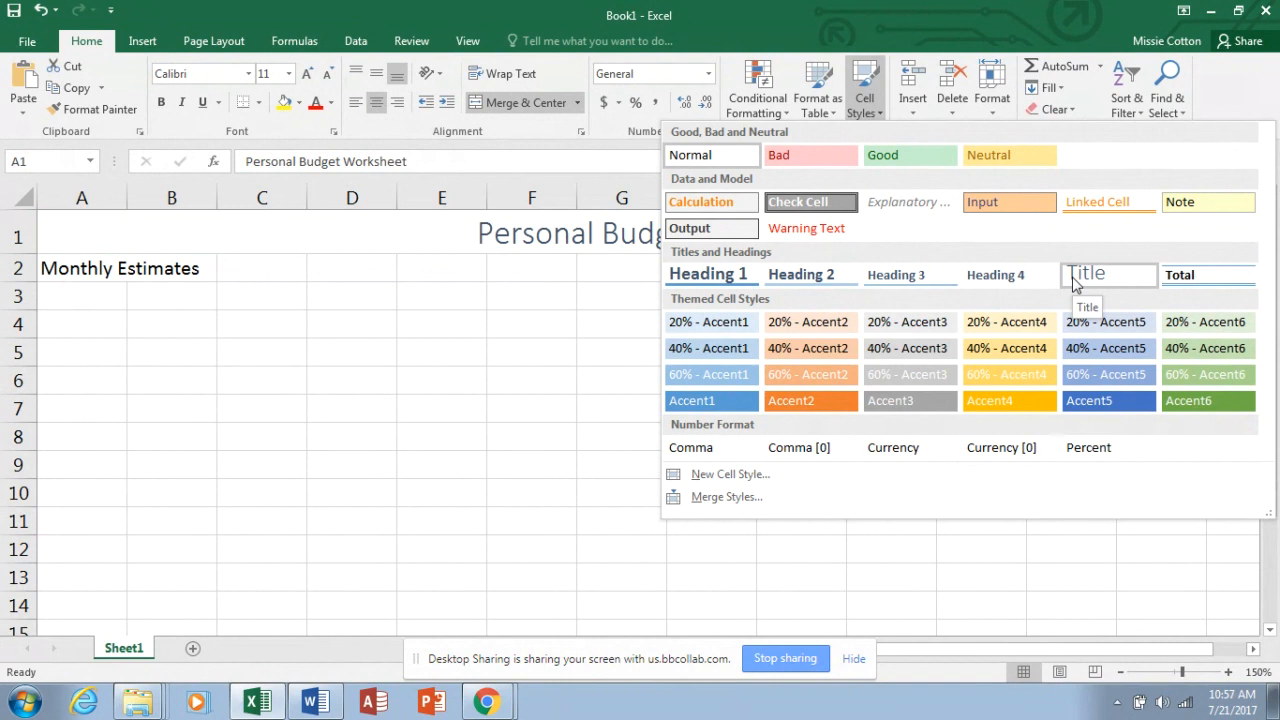
{"action": "left_click", "coordinate": [1073, 281]}
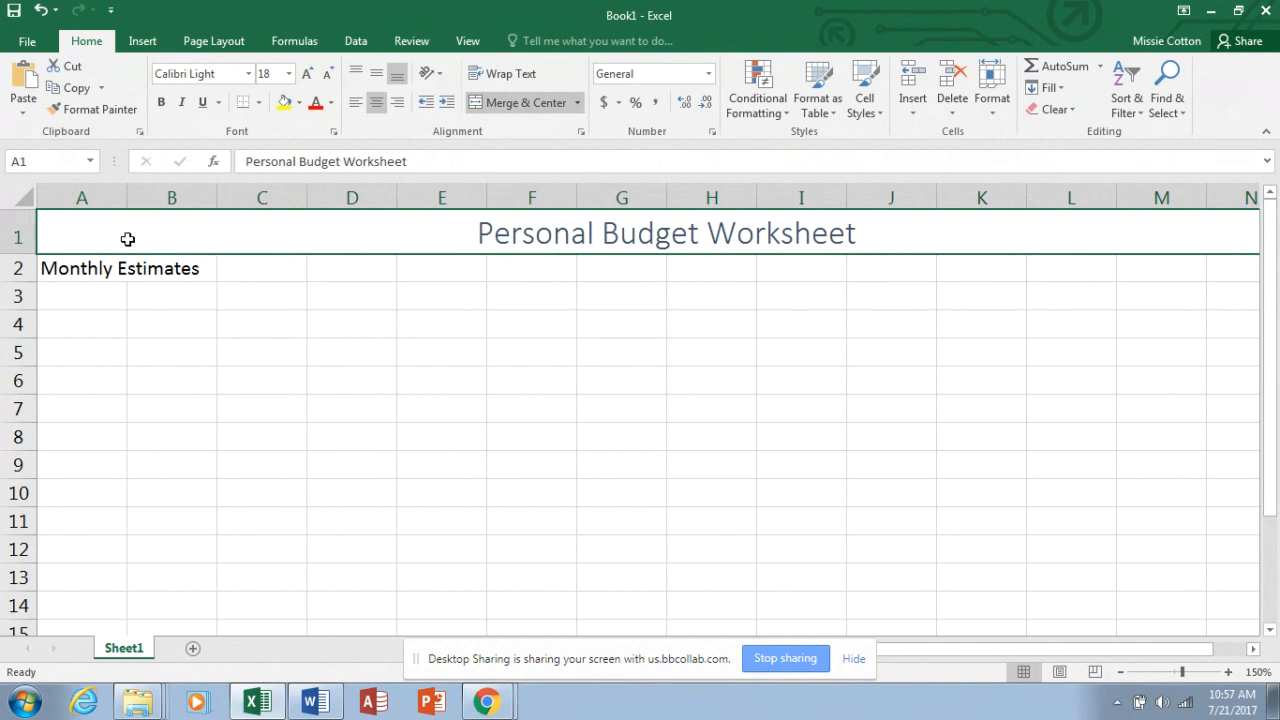
Step: Merge and center the "Monthly Estimates" subtitle across A2:N2
{"action": "left_click", "coordinate": [101, 272]}
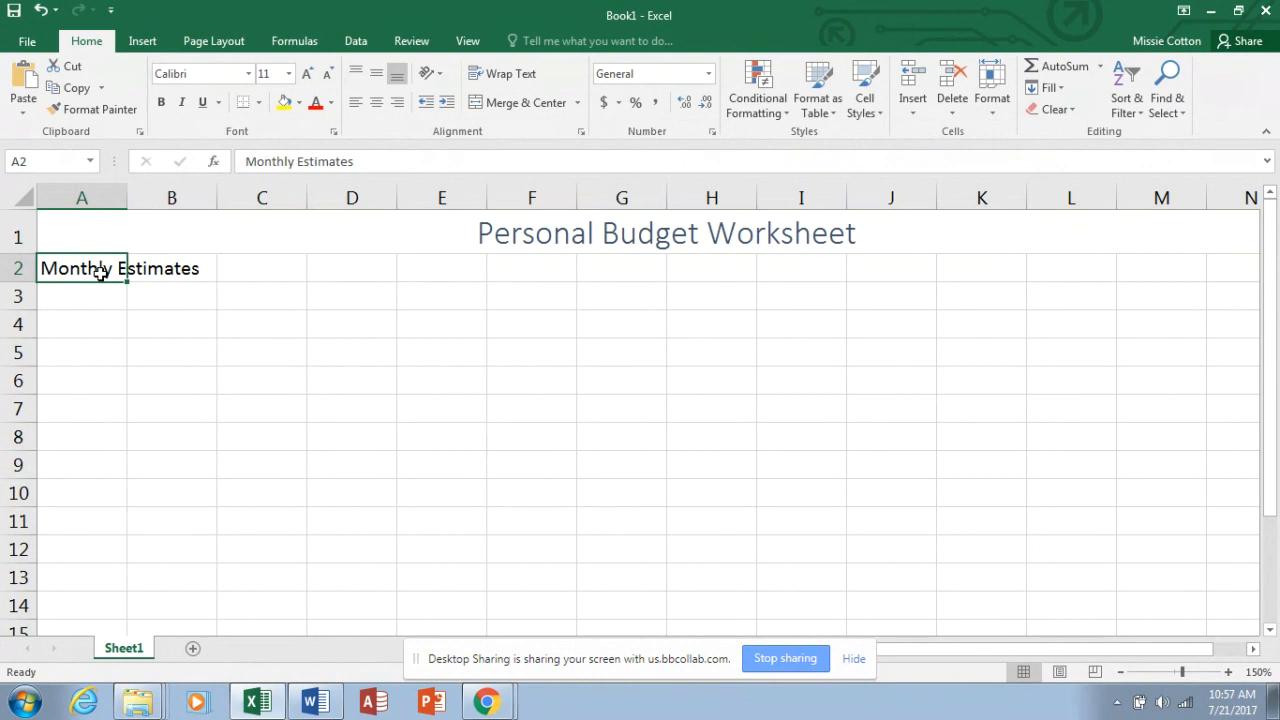
{"action": "left_click_drag", "start_coordinate": [101, 272], "coordinate": [1216, 267]}
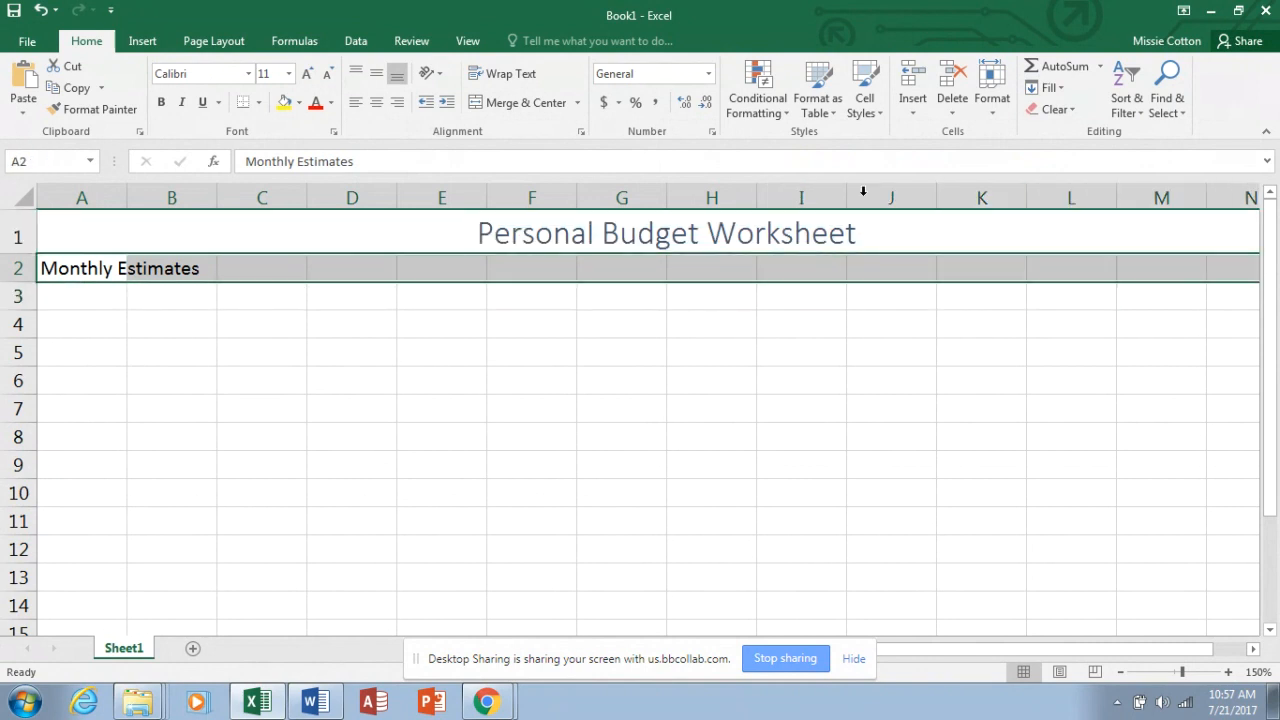
{"action": "left_click", "coordinate": [513, 104]}
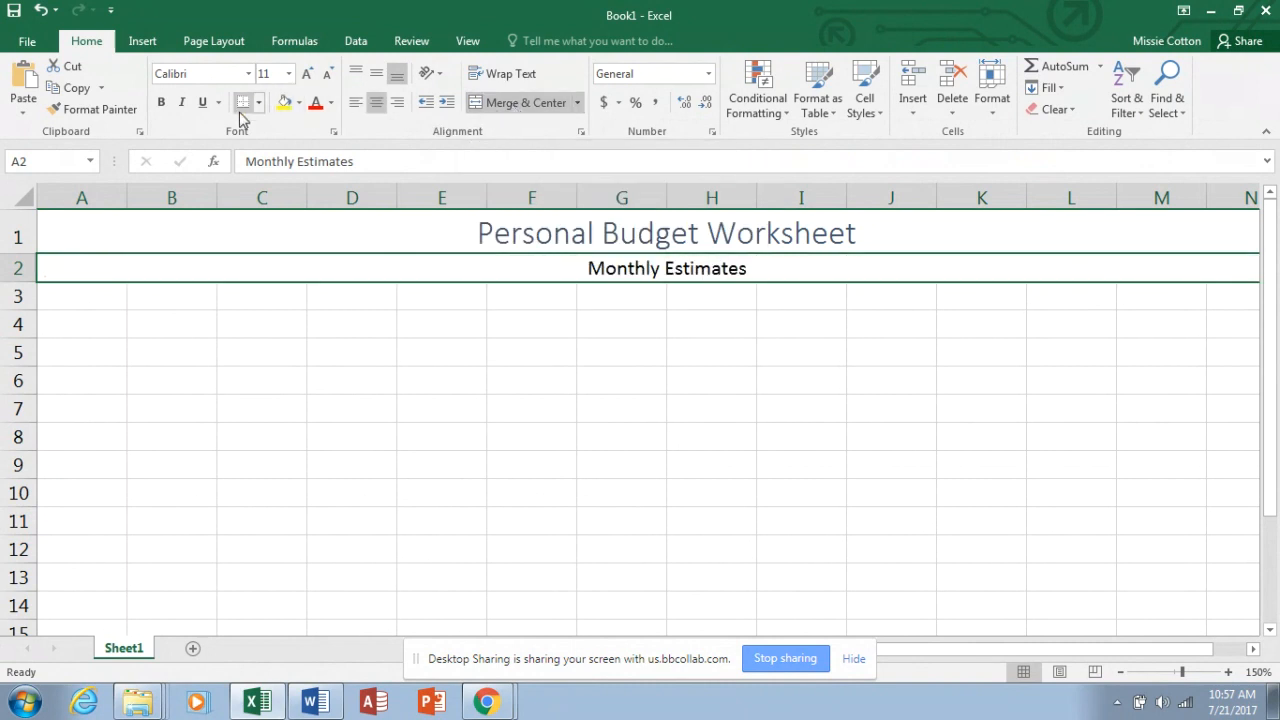
Step: Set the "Monthly Estimates" subtitle to font size 14 and a medium blue theme font color
{"action": "left_click", "coordinate": [289, 75]}
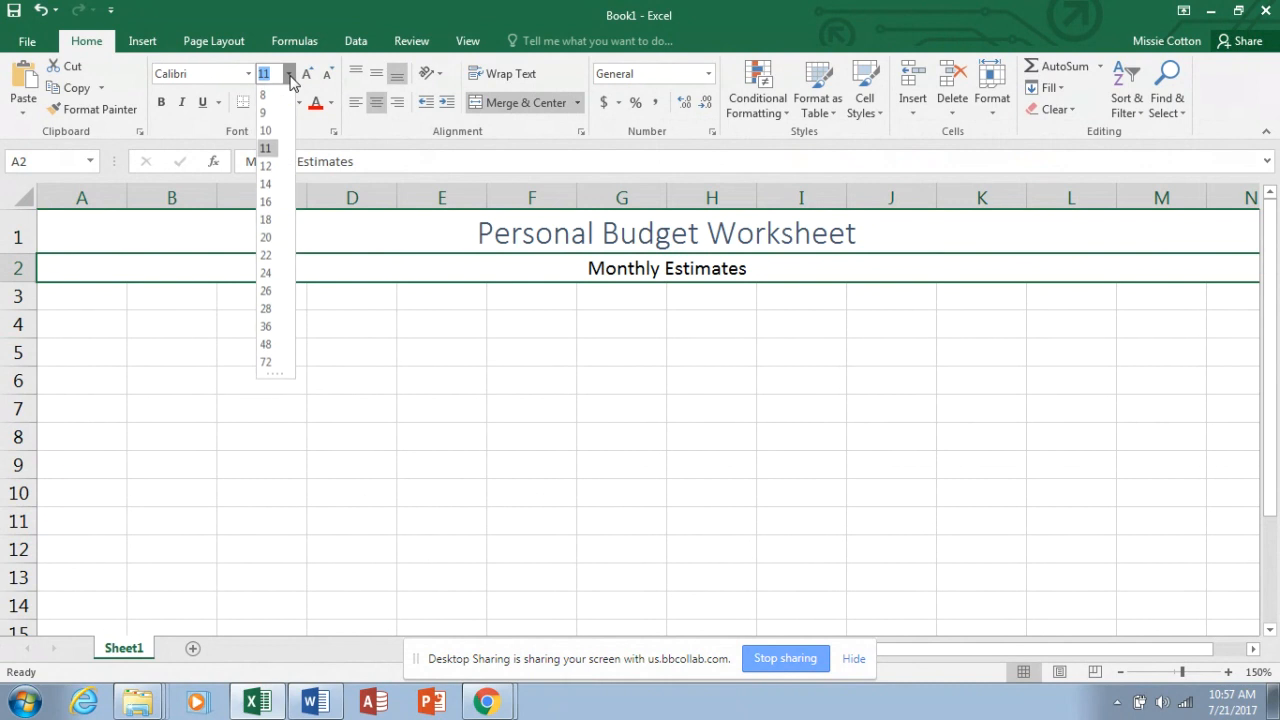
{"action": "left_click", "coordinate": [270, 184]}
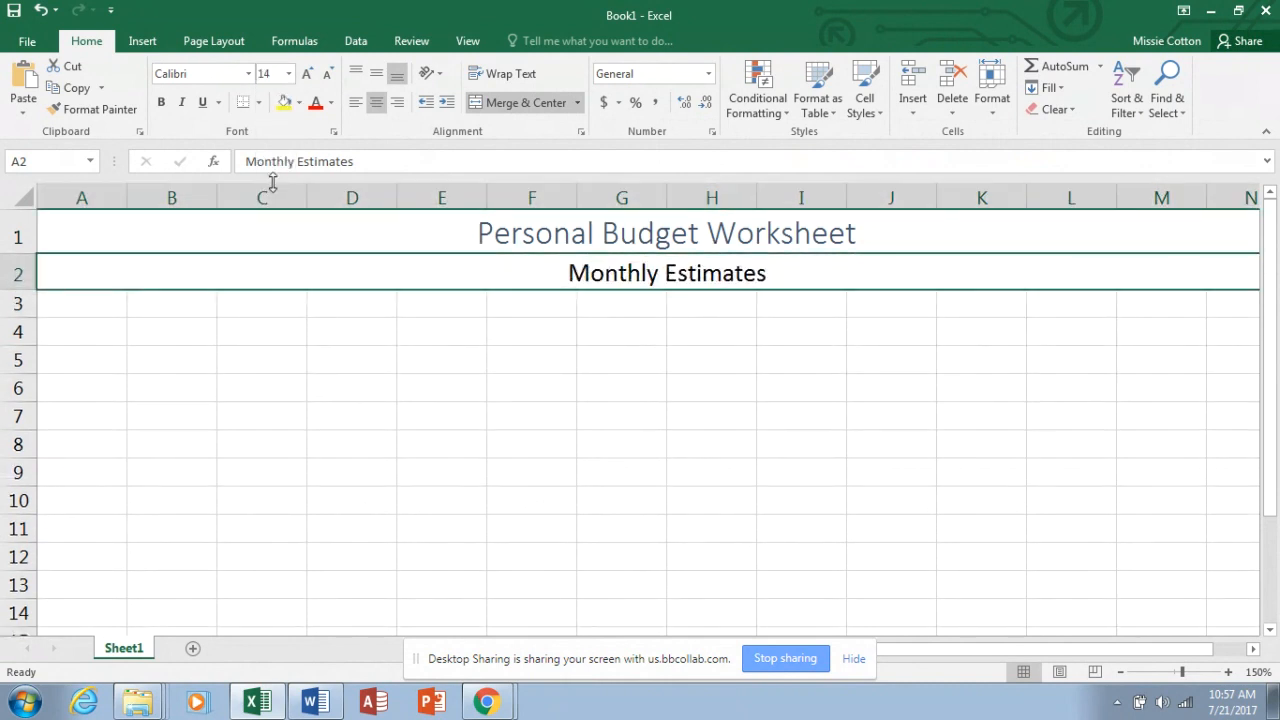
{"action": "left_click", "coordinate": [331, 103]}
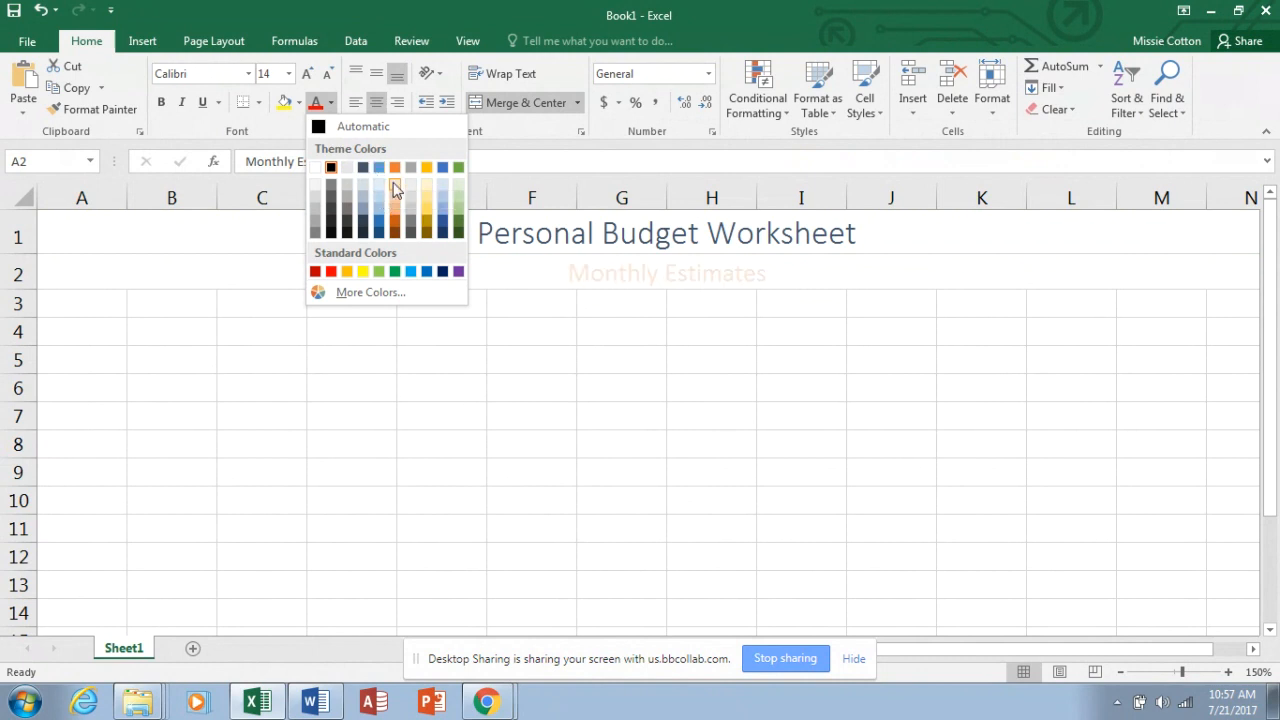
{"action": "left_click", "coordinate": [443, 170]}
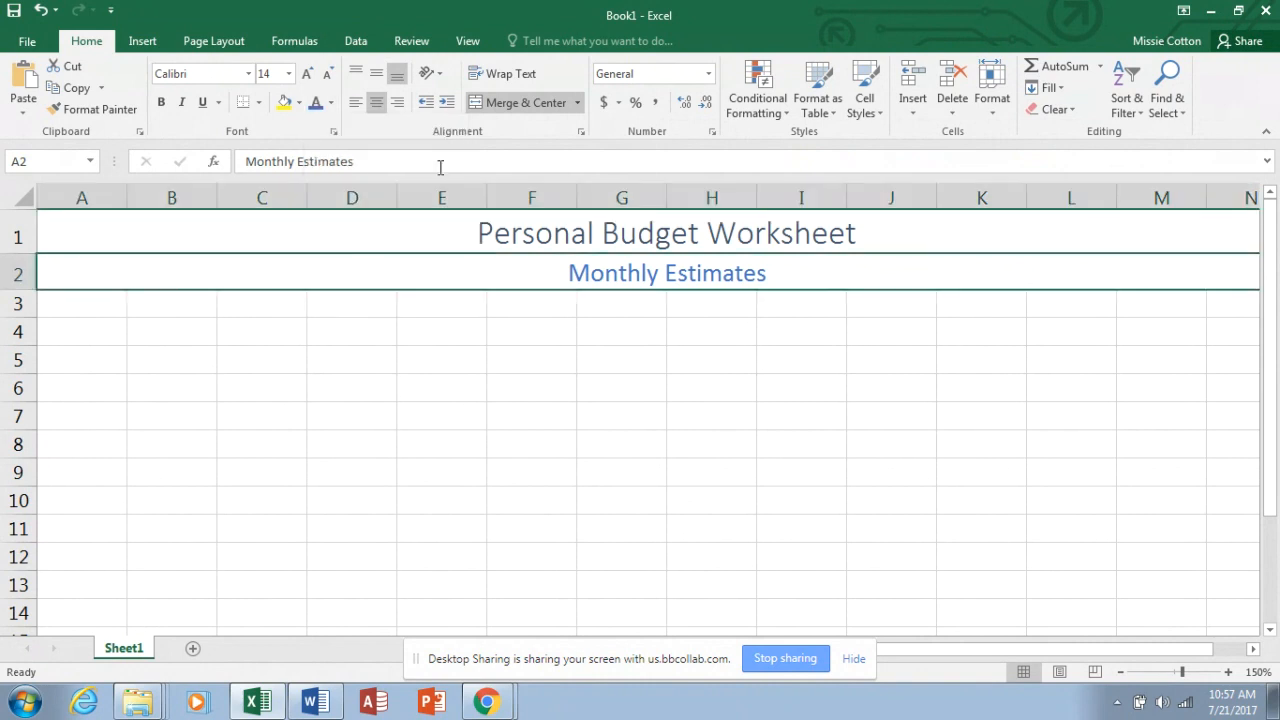
Step: Enter the income row labels Income, Wages, Dividends and Total in cells A3 to A6
{"action": "left_click", "coordinate": [88, 311]}
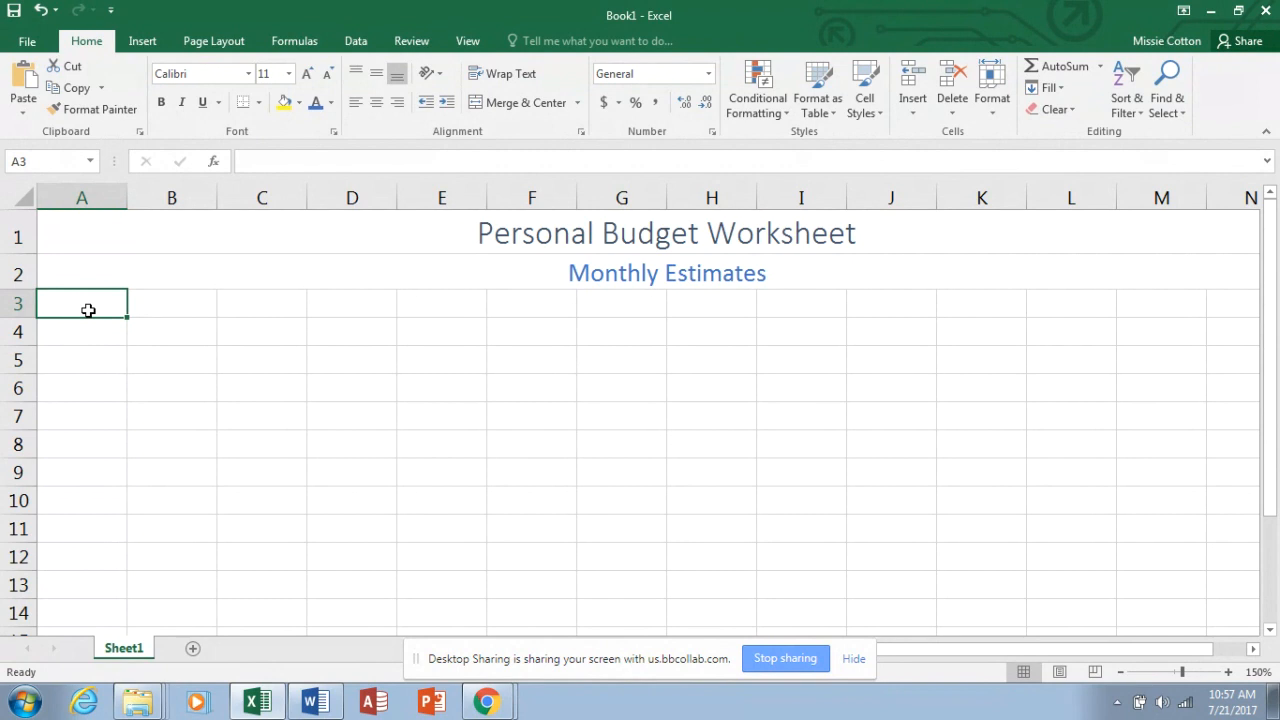
{"action": "type", "text": "Ino"}
{"action": "key", "text": "BackSpace"}
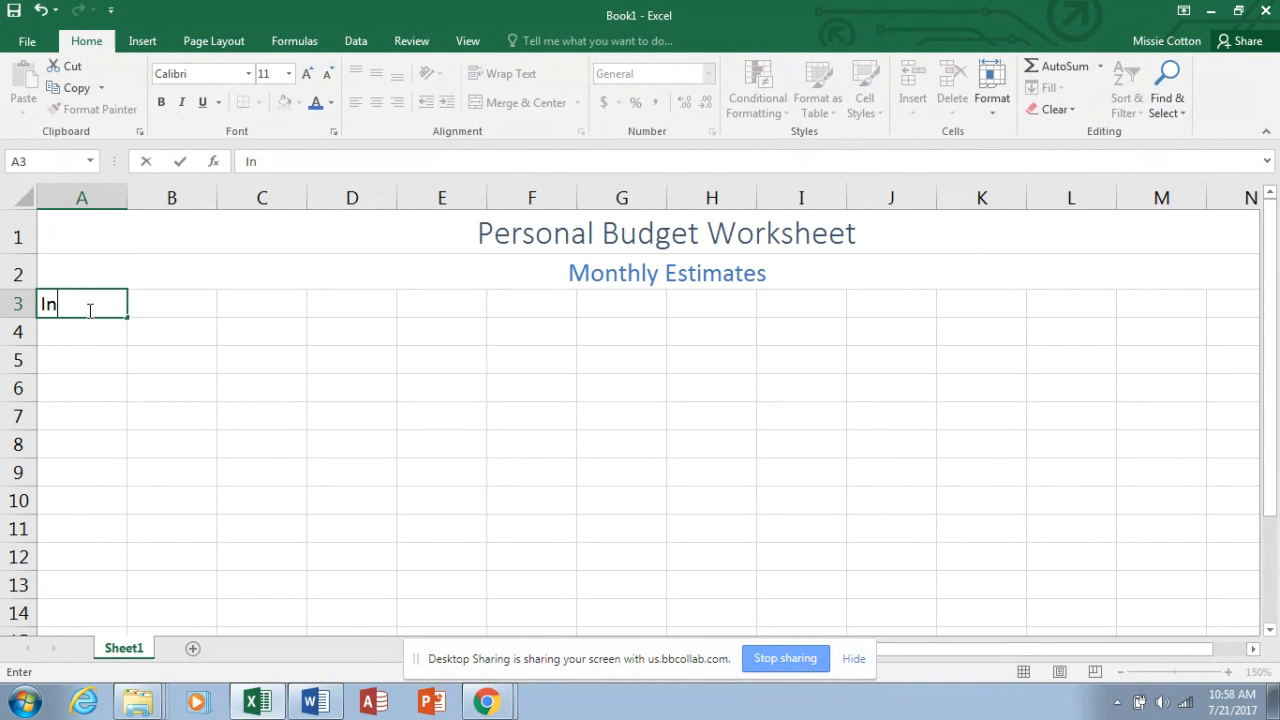
{"action": "type", "text": "come"}
{"action": "left_click", "coordinate": [80, 333]}
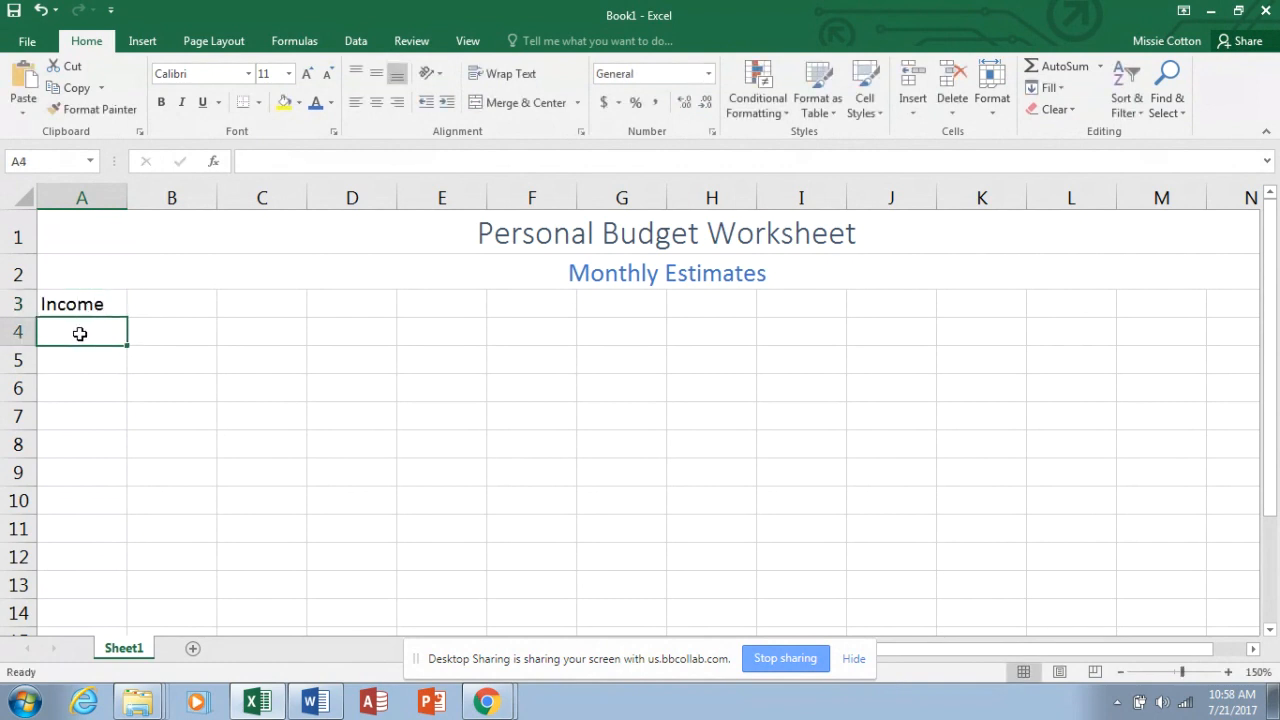
{"action": "type", "text": "Wages"}
{"action": "key", "text": "Return"}
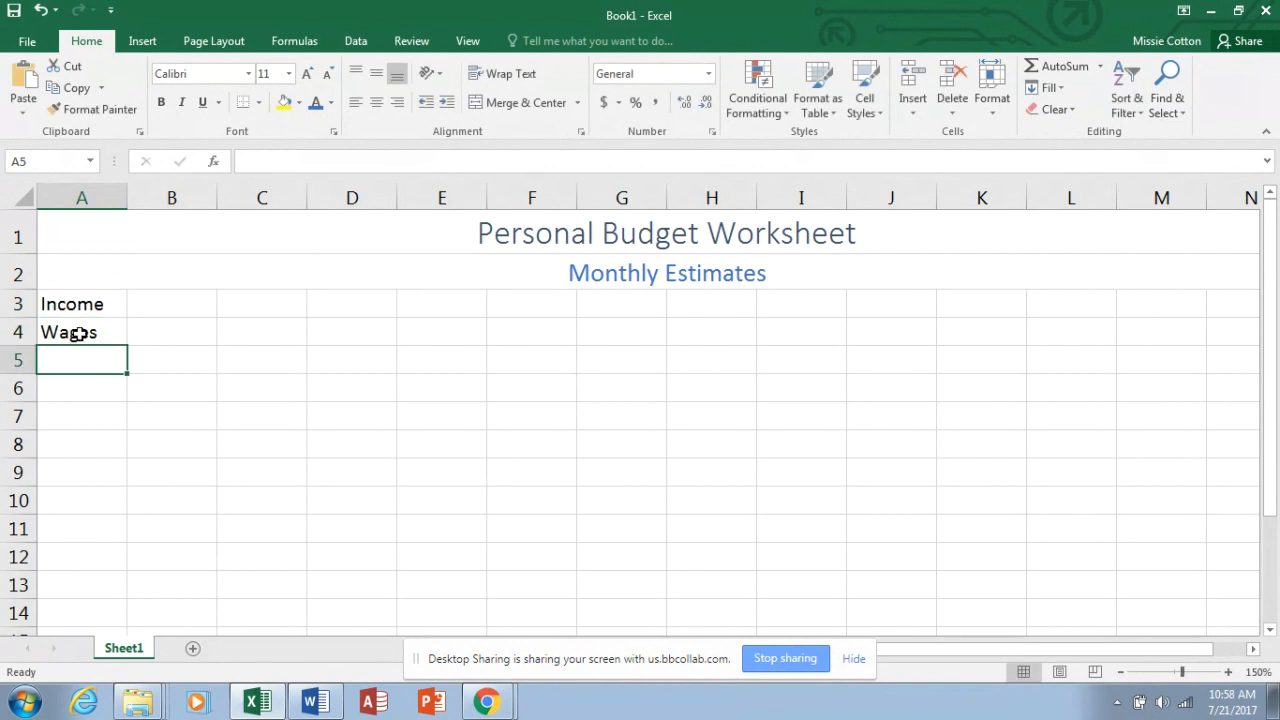
{"action": "type", "text": "Dividen"}
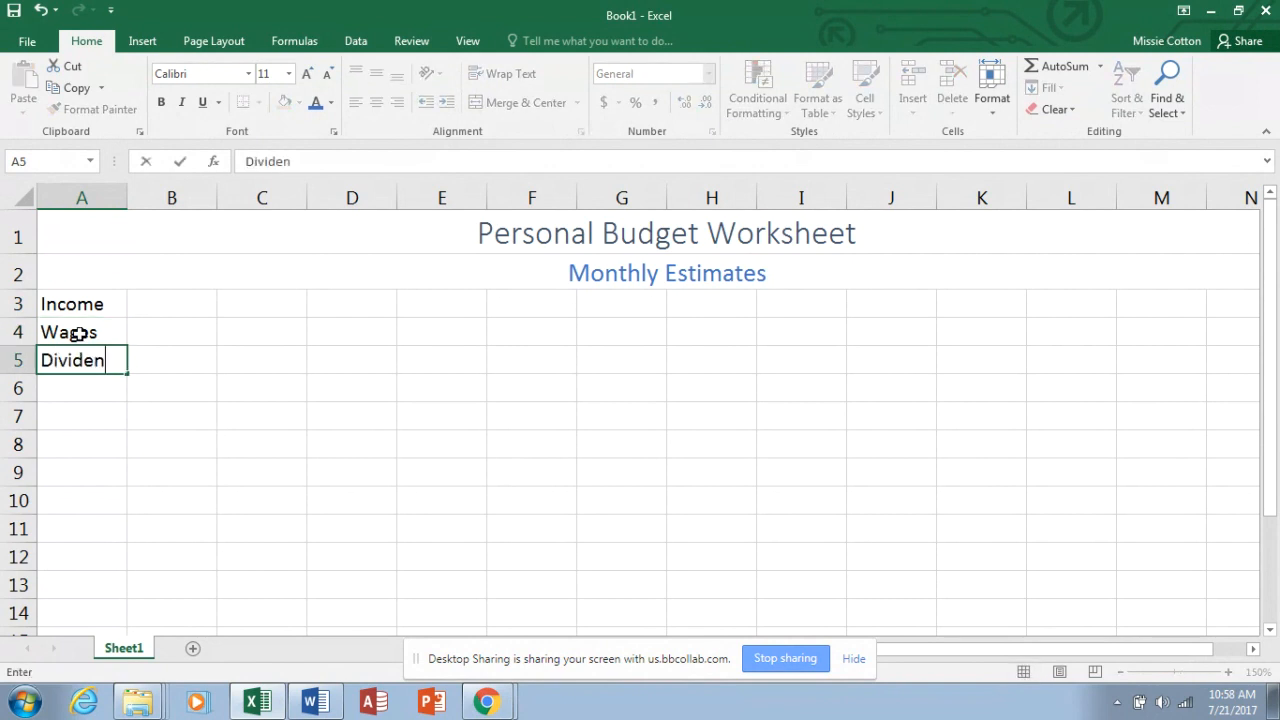
{"action": "type", "text": "ds"}
{"action": "key", "text": "Return"}
{"action": "type", "text": "Tot"}
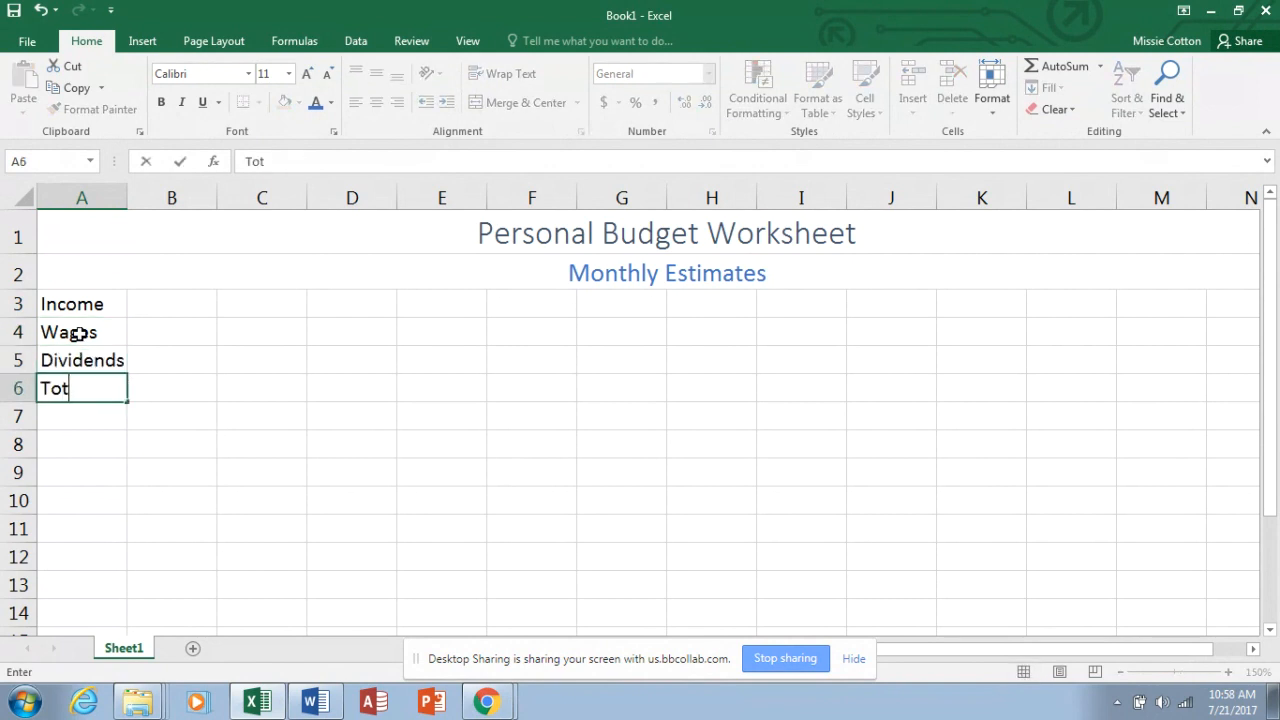
{"action": "type", "text": "al"}
{"action": "left_click", "coordinate": [77, 410]}
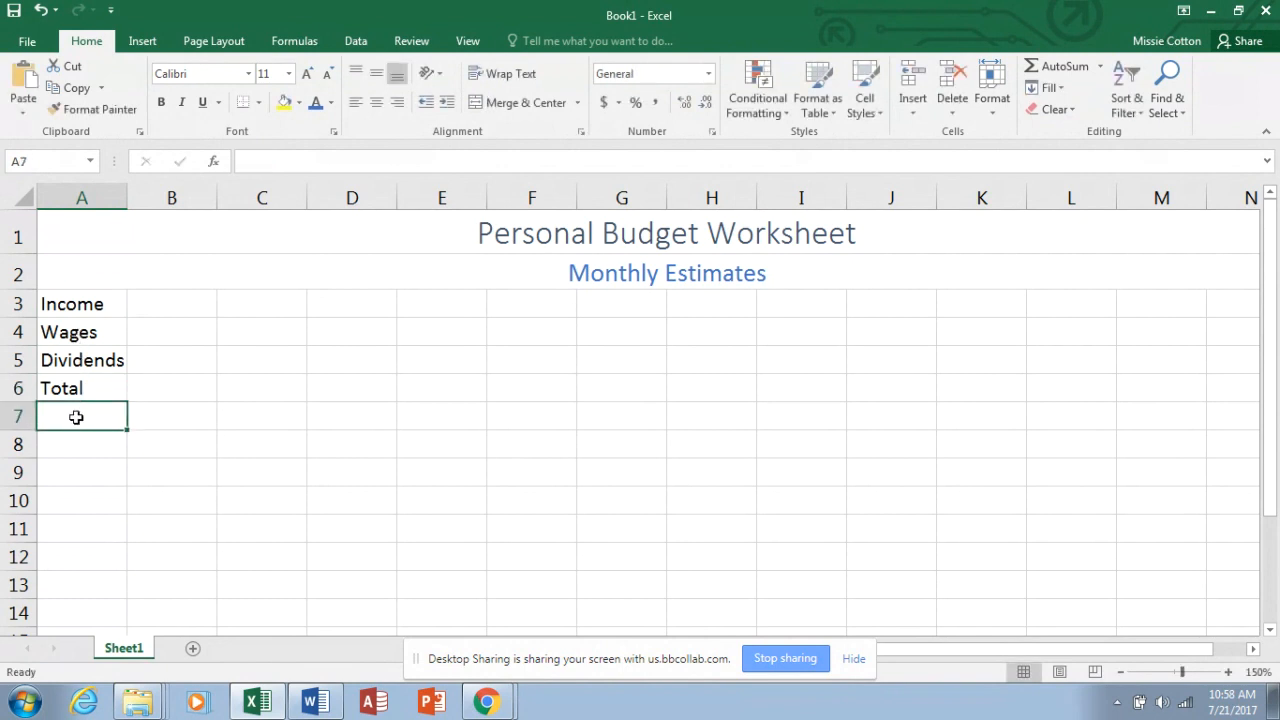
Step: Enter the Expenses heading in cell A8, followed by Rent, Food, Tuition and Books in A9 to A12
{"action": "left_click", "coordinate": [73, 444]}
{"action": "type", "text": "E"}
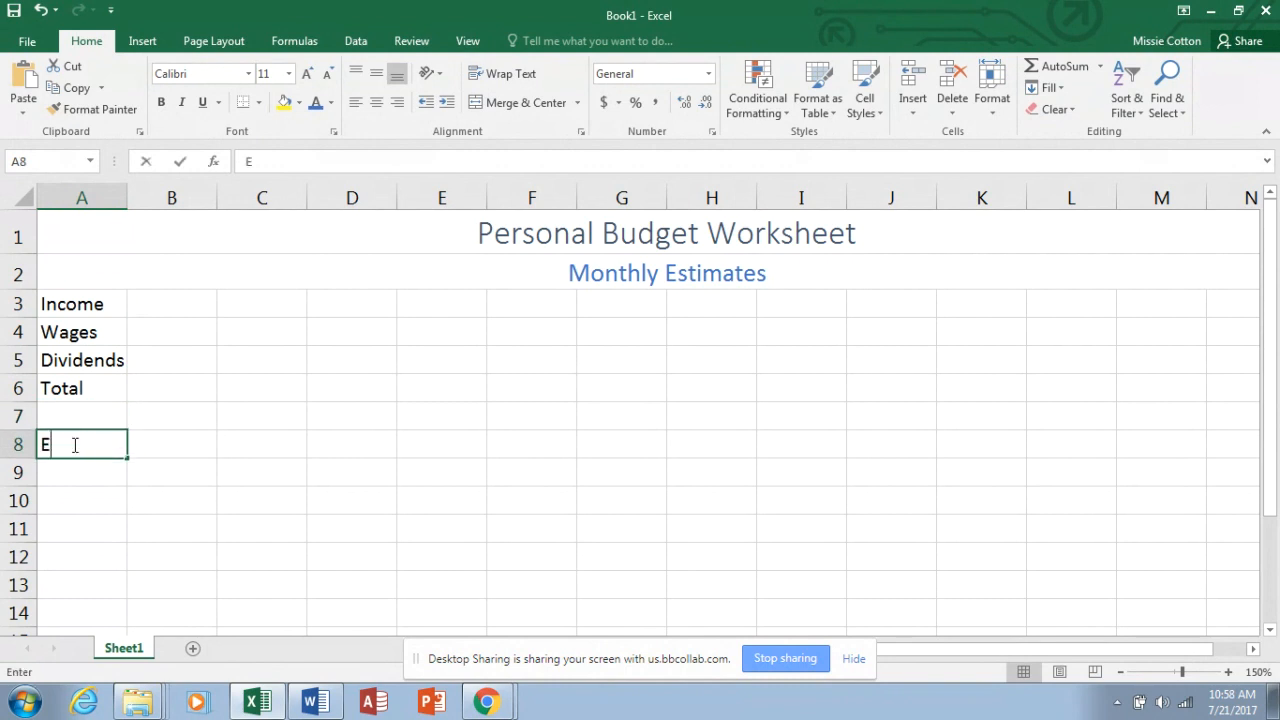
{"action": "type", "text": "xpr"}
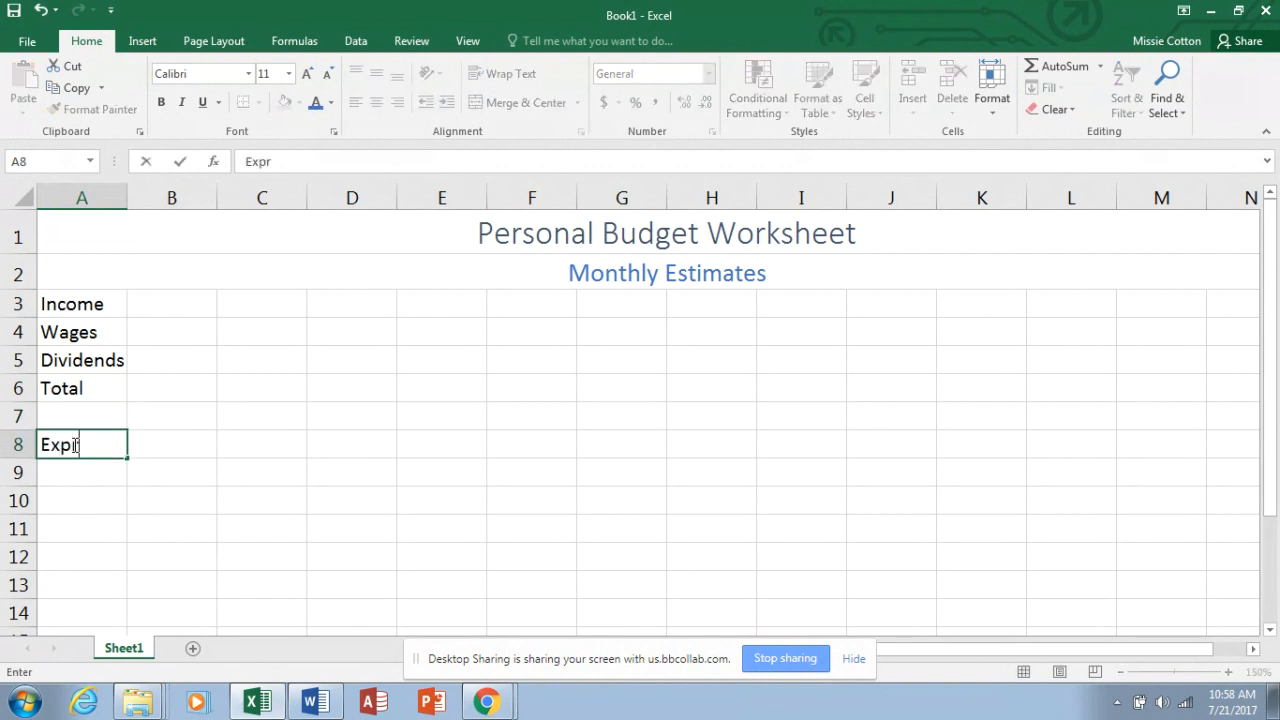
{"action": "key", "text": "BackSpace"}
{"action": "type", "text": "enses"}
{"action": "key", "text": "Return"}
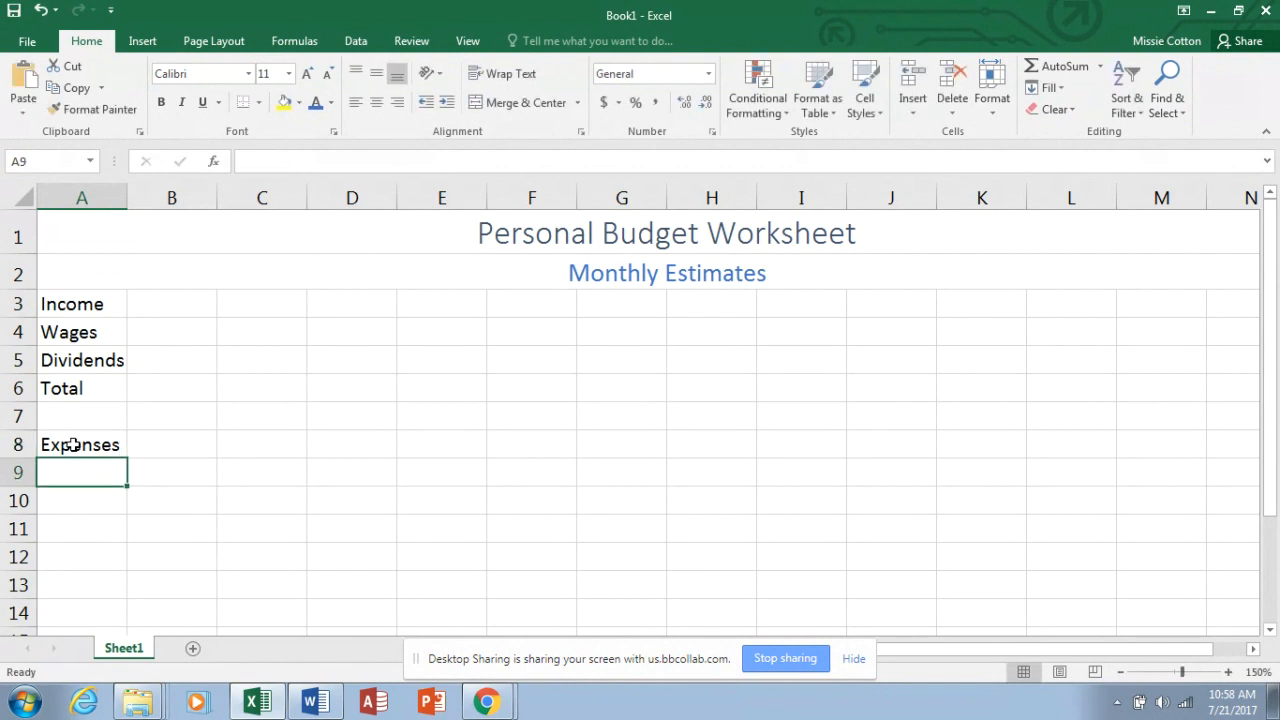
{"action": "type", "text": "Rent"}
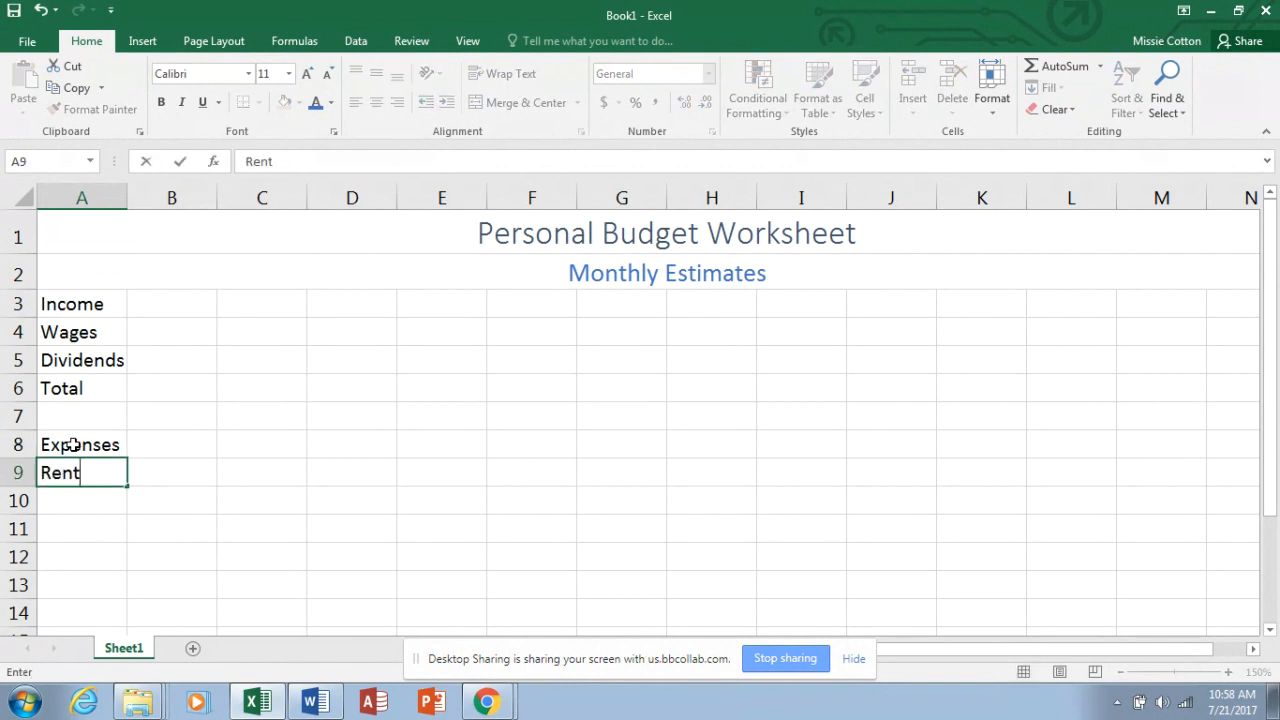
{"action": "key", "text": "Return"}
{"action": "type", "text": "Food"}
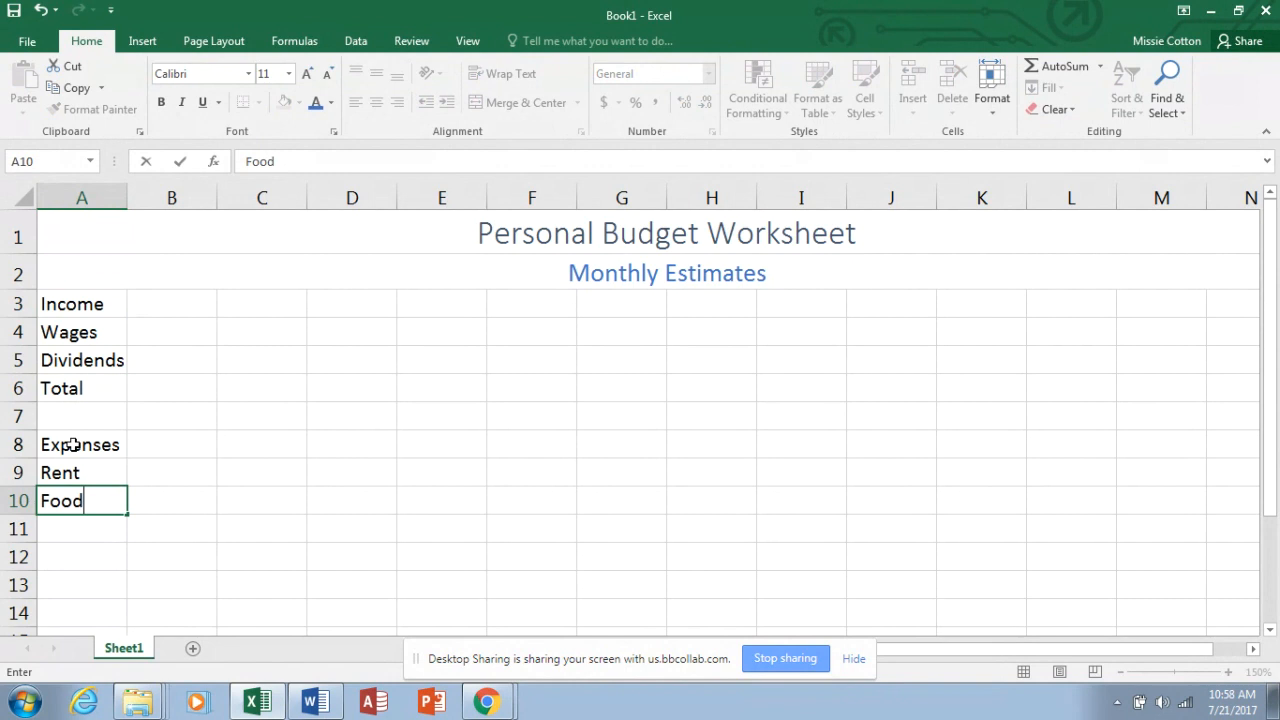
{"action": "key", "text": "Return"}
{"action": "type", "text": "T"}
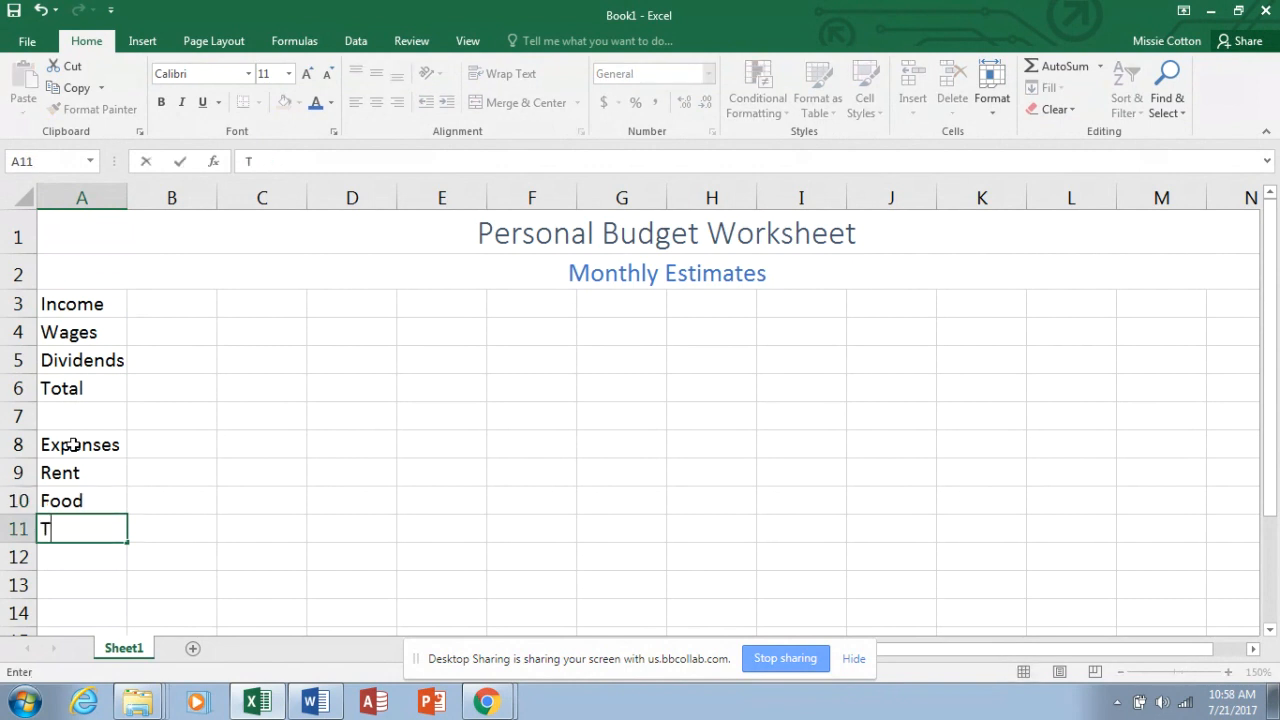
{"action": "type", "text": "uition"}
{"action": "key", "text": "Return"}
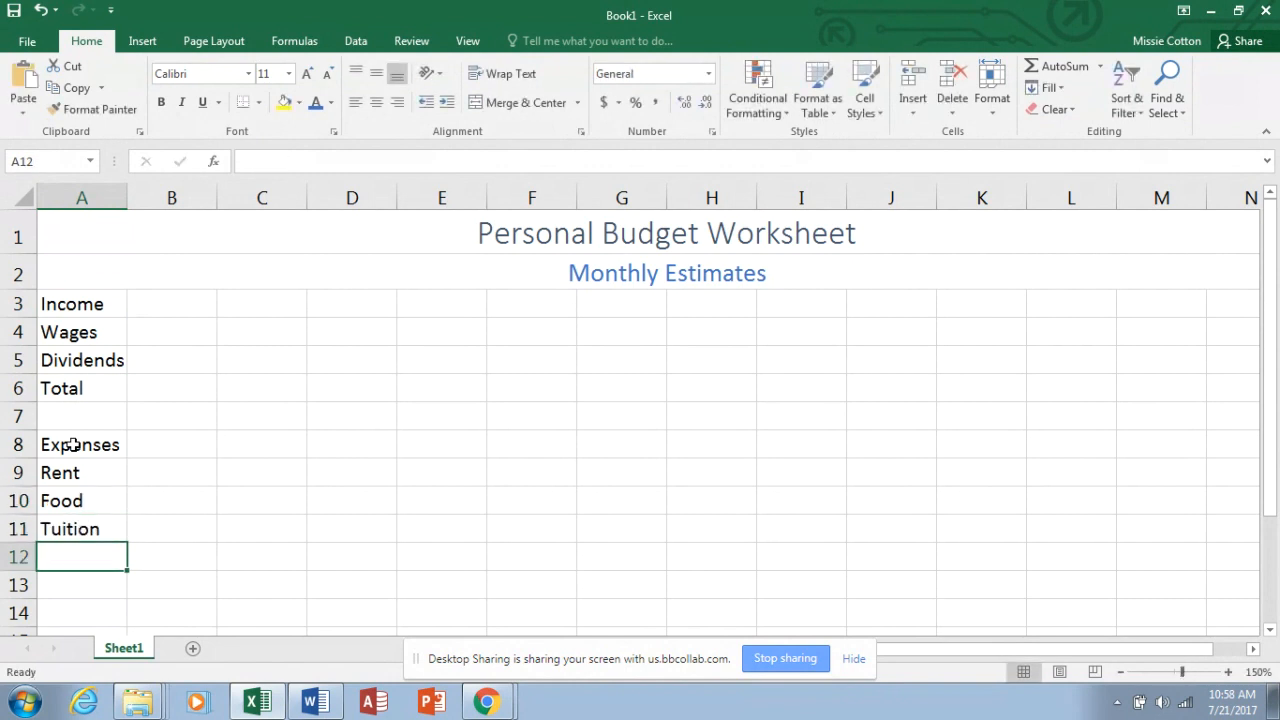
{"action": "type", "text": "Books"}
{"action": "key", "text": "Return"}
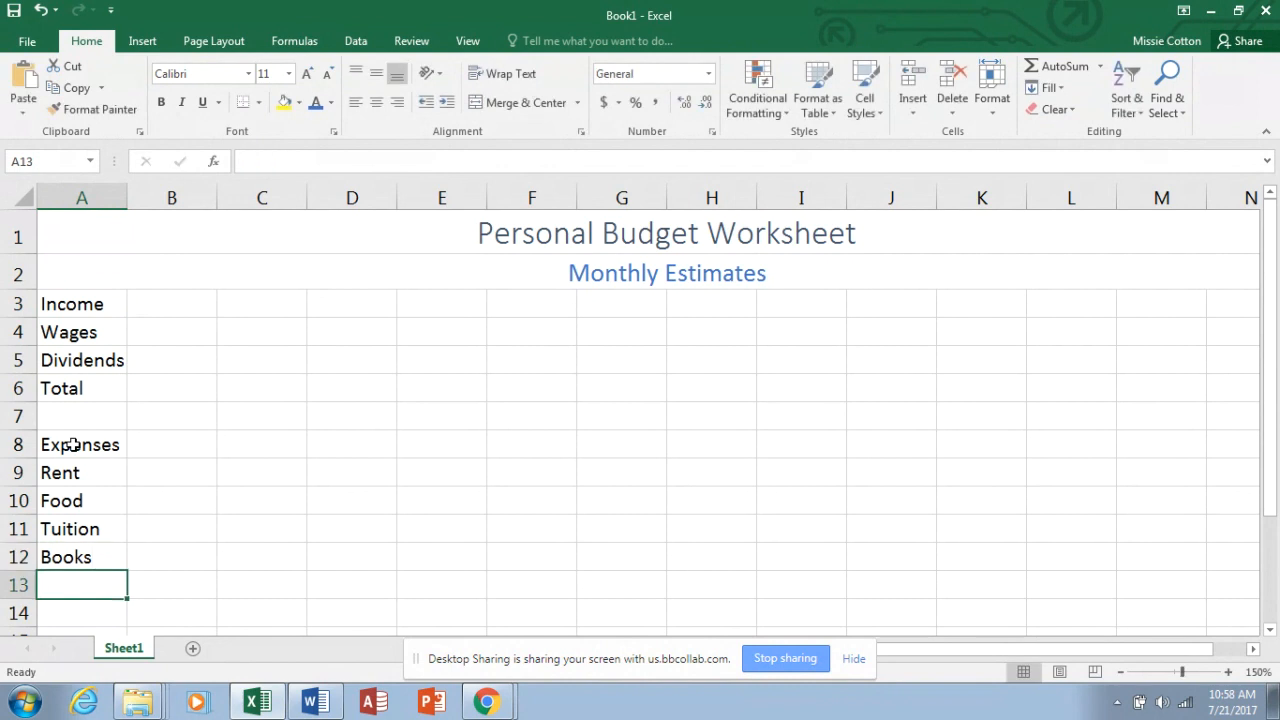
Step: Enter Entertainment, Car Payment, Gas and Miscellaneous in cells A13 to A16, and auto-fit column A to its labels
{"action": "type", "text": "Entert"}
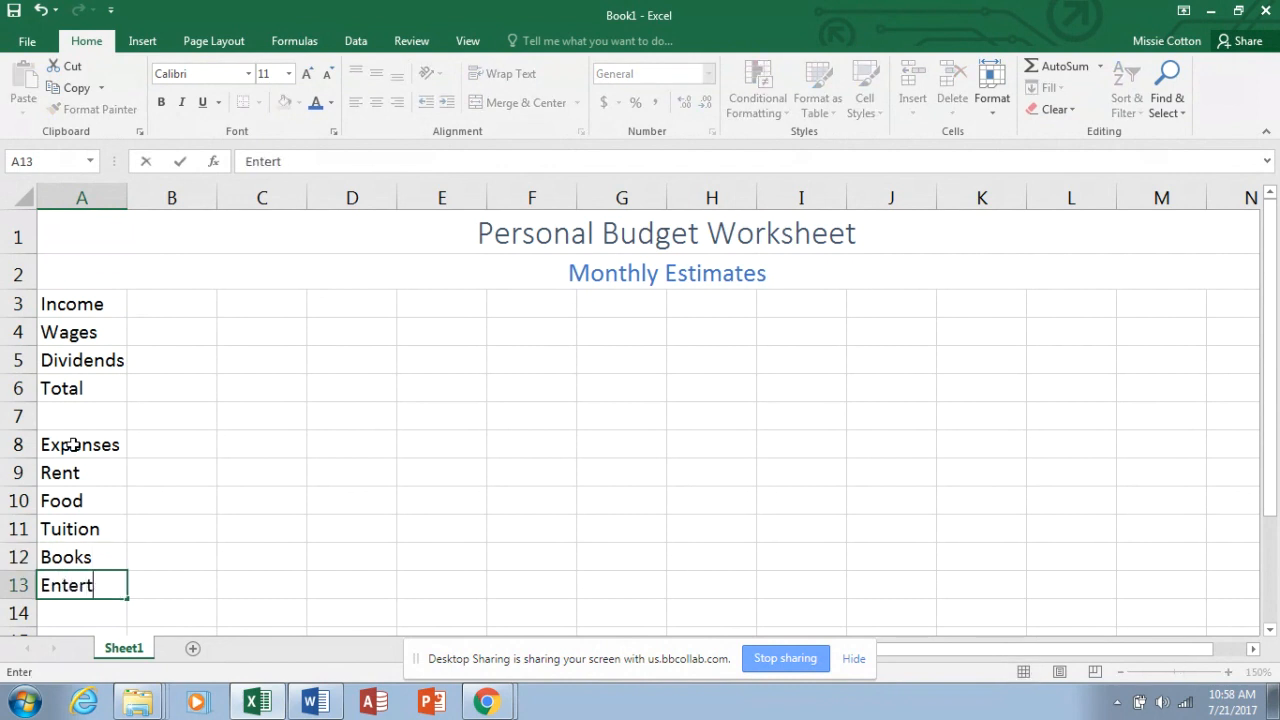
{"action": "type", "text": "ainment"}
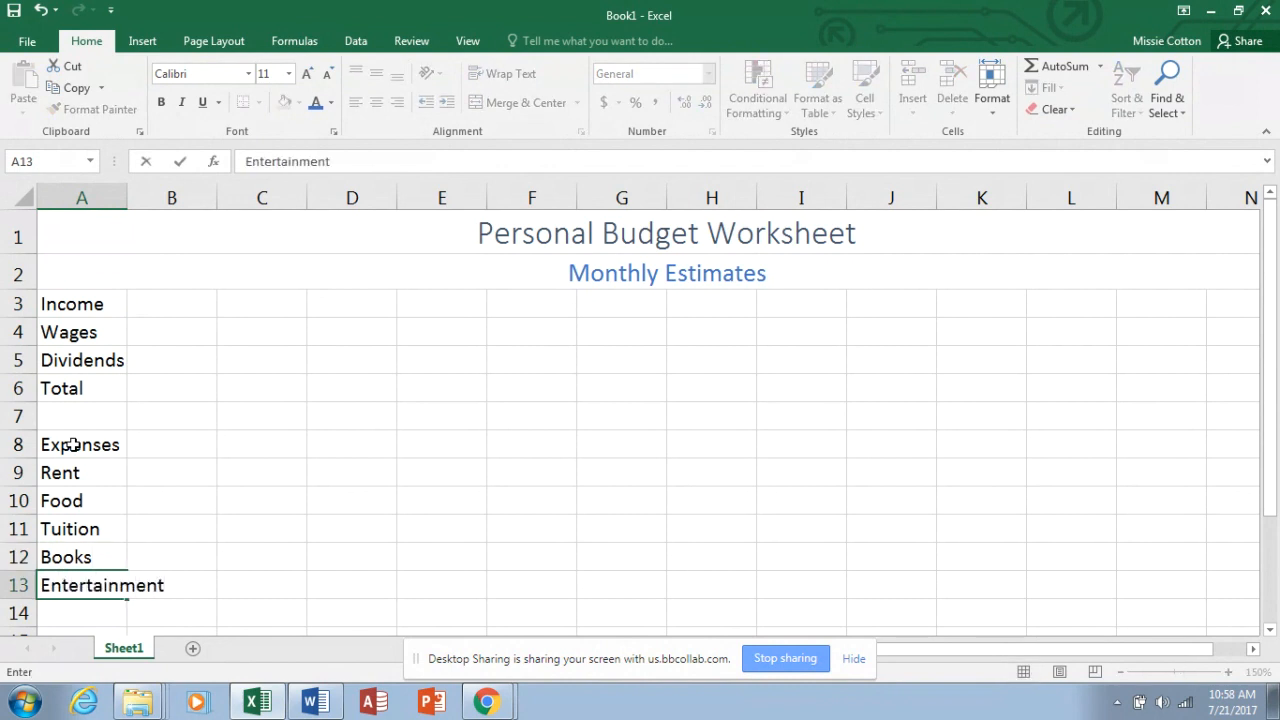
{"action": "key", "text": "Return"}
{"action": "type", "text": "Car P"}
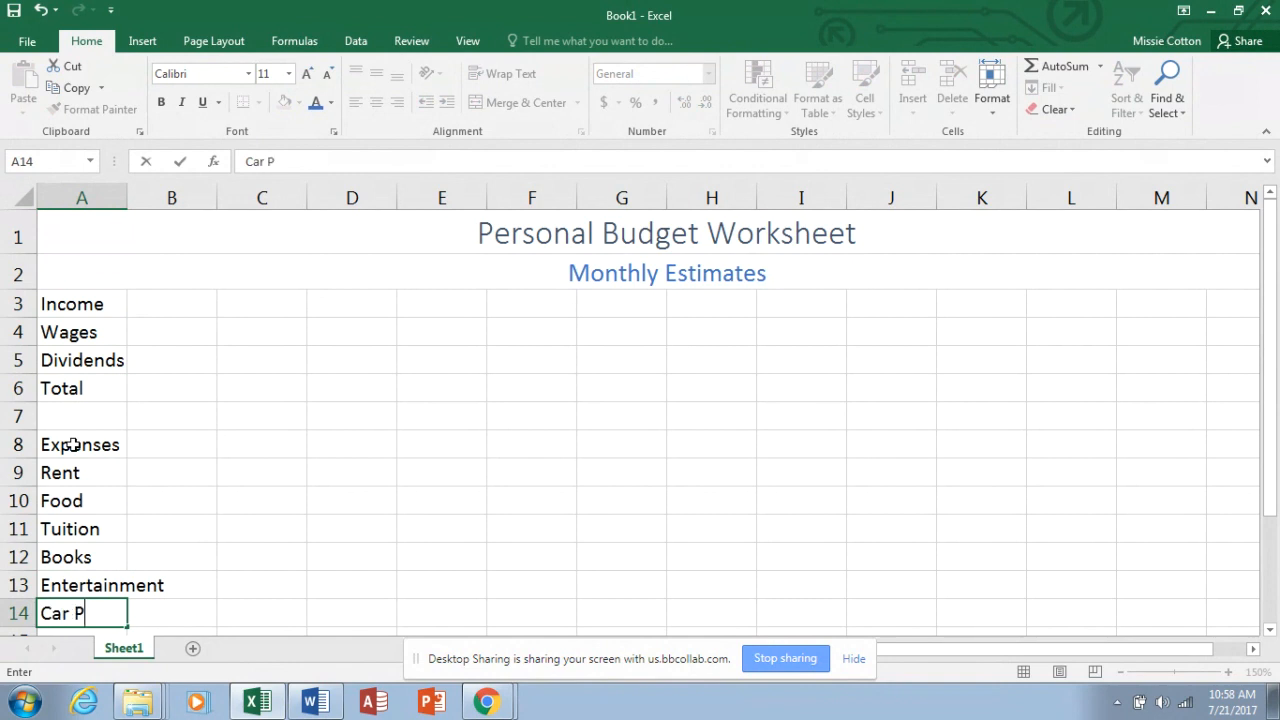
{"action": "type", "text": "ayment"}
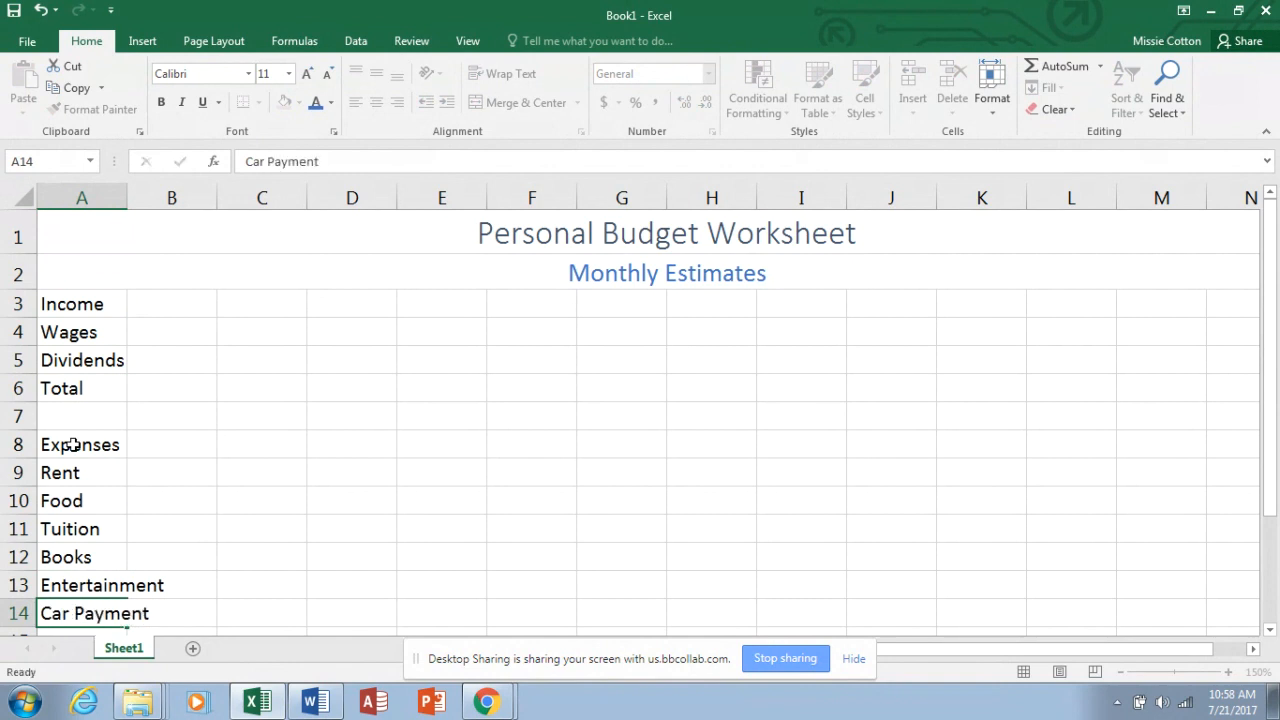
{"action": "key", "text": "Return"}
{"action": "type", "text": "Gas"}
{"action": "key", "text": "Return"}
{"action": "type", "text": "M"}
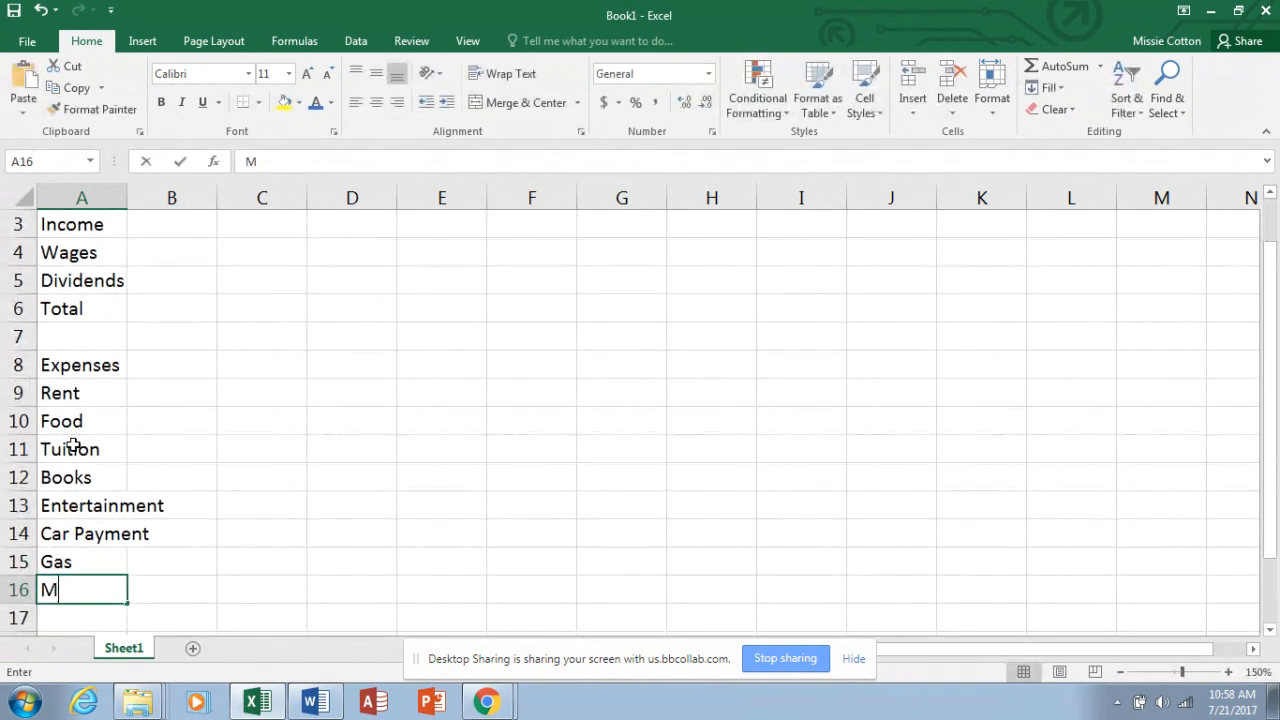
{"action": "type", "text": "iscellaneous"}
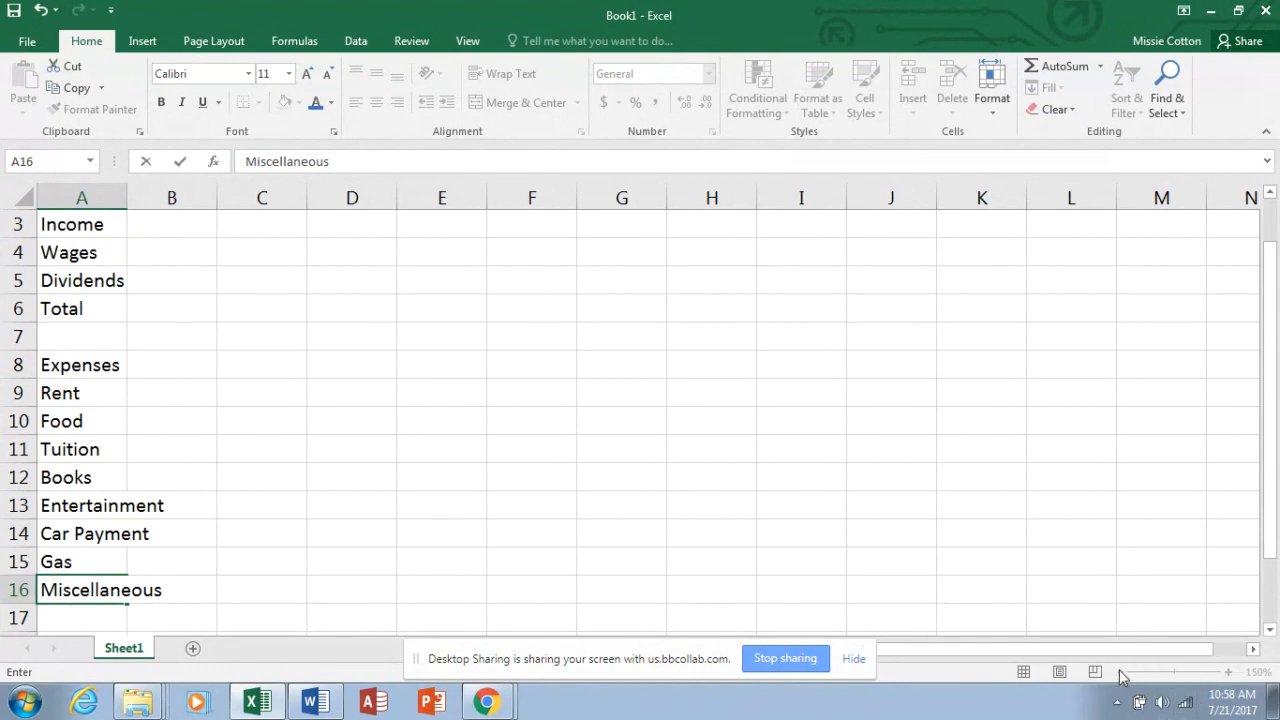
{"action": "key", "text": "Return"}
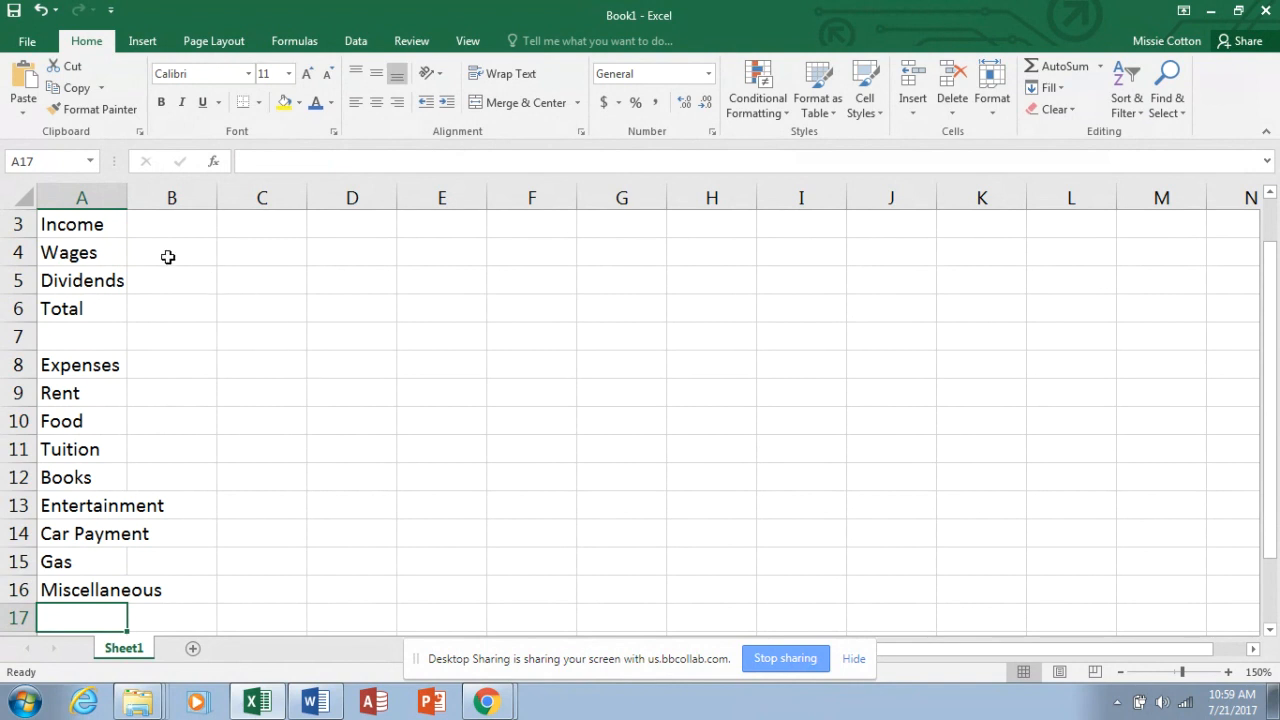
{"action": "double_click", "coordinate": [127, 195]}
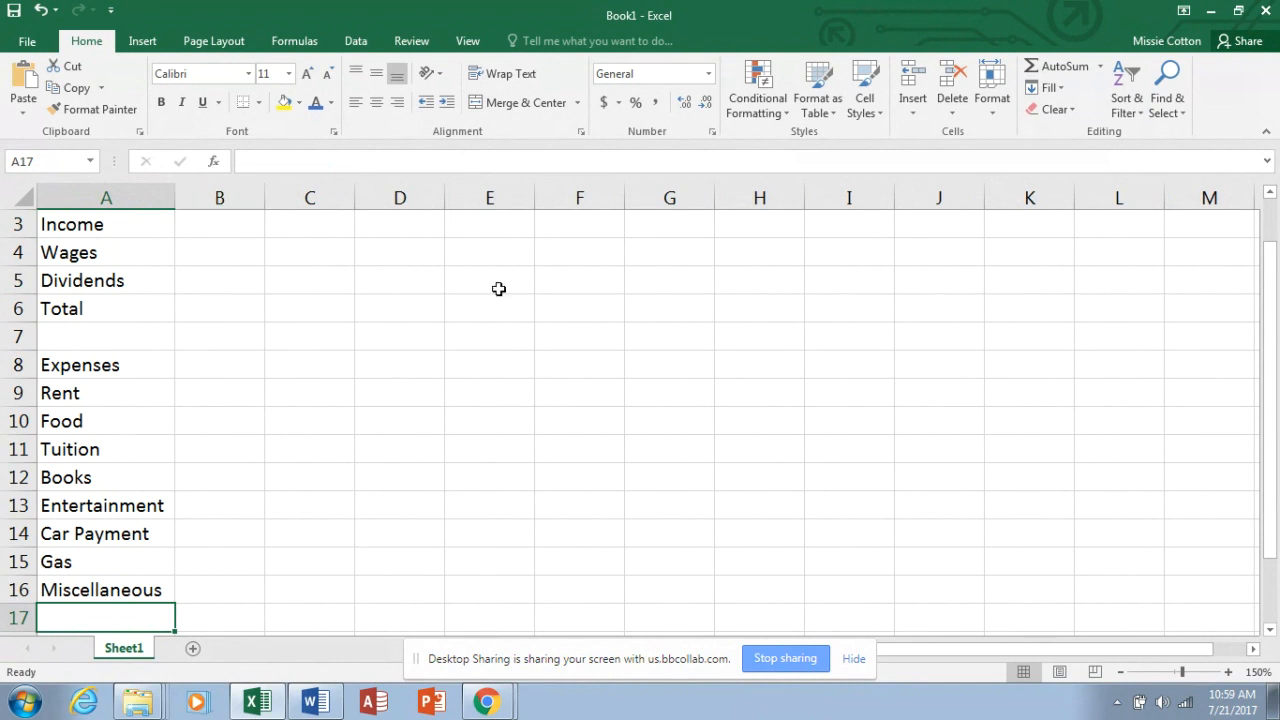
Step: Enter the month heading January in cell B3
{"action": "left_click", "coordinate": [1271, 196]}
{"action": "left_click", "coordinate": [1271, 196]}
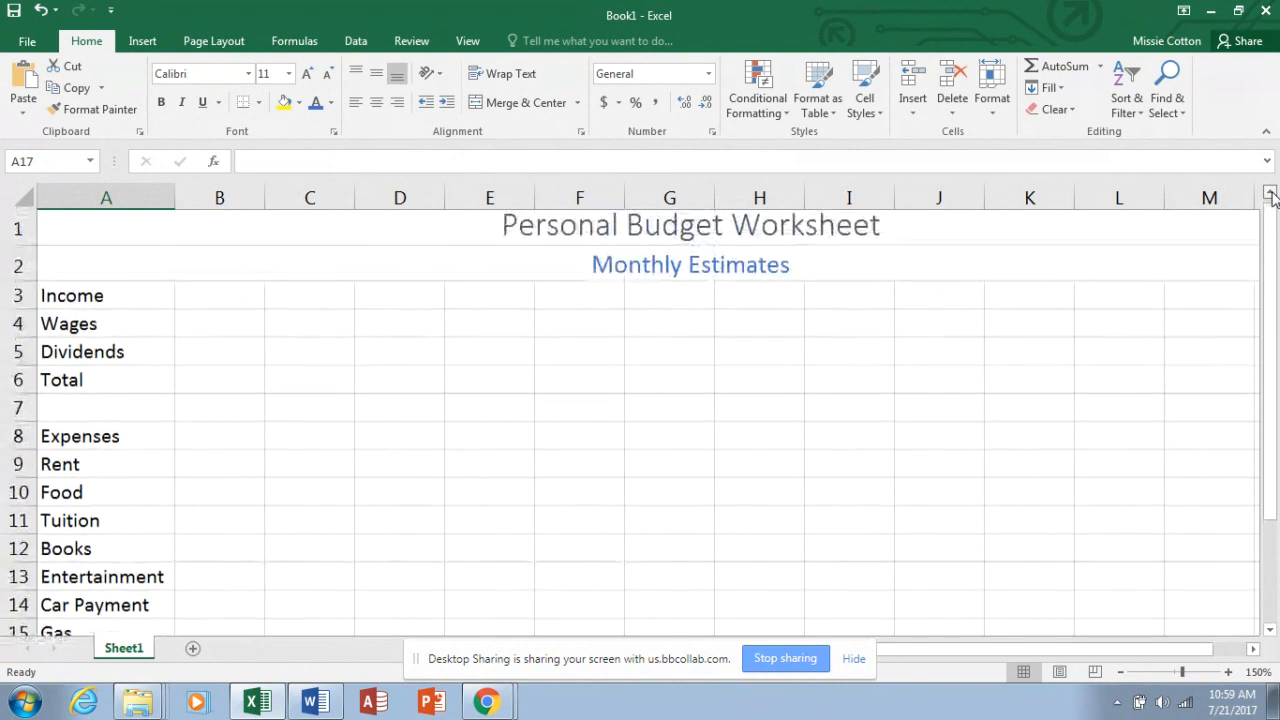
{"action": "left_click", "coordinate": [203, 306]}
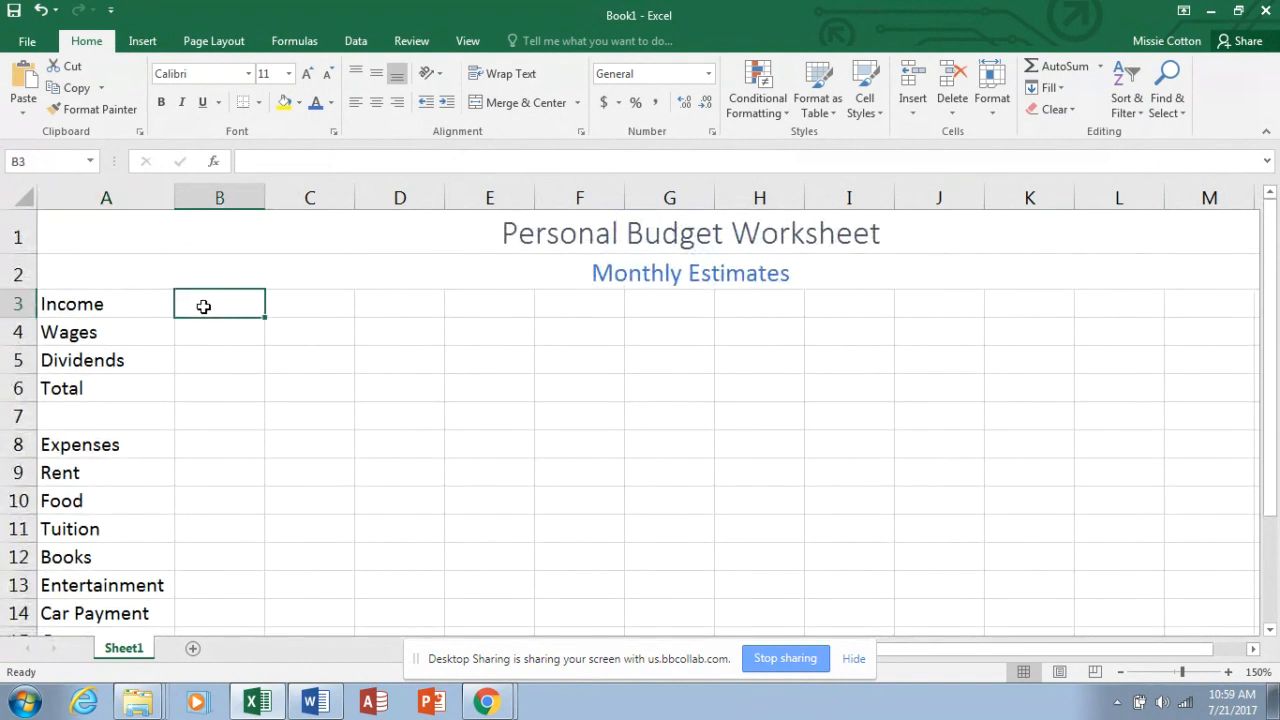
{"action": "type", "text": "Januar"}
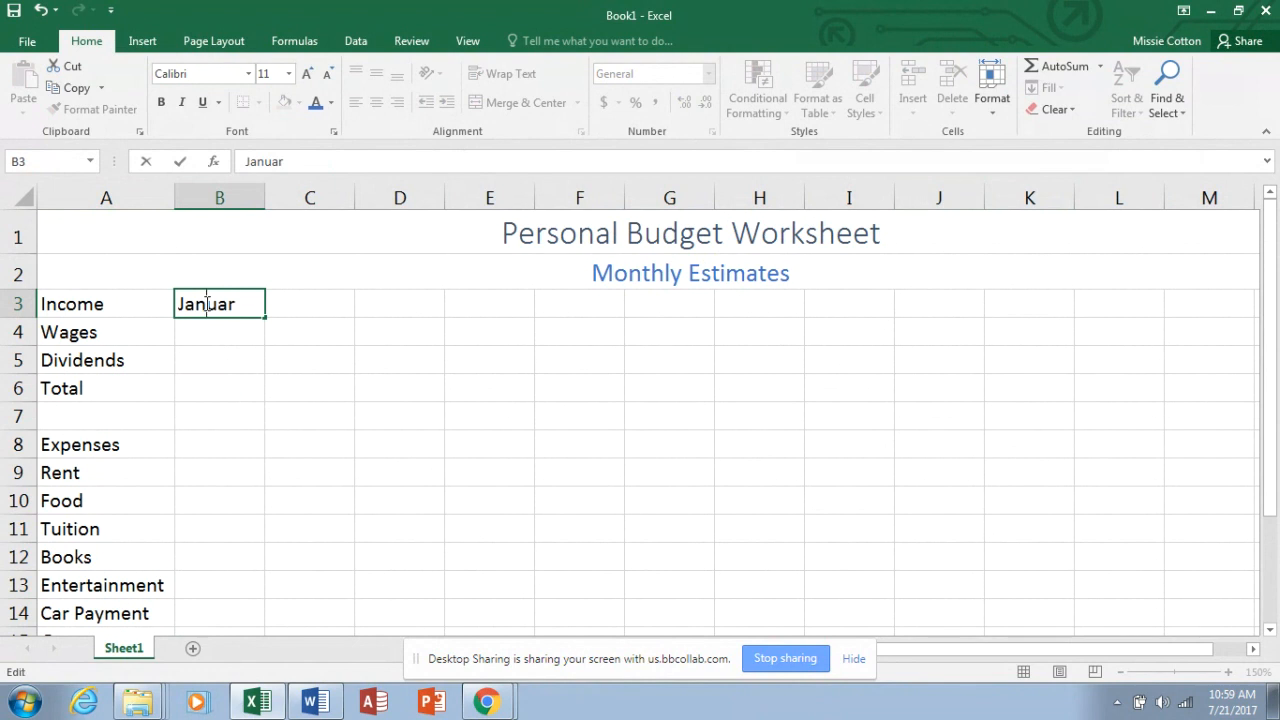
{"action": "key", "text": "Return"}
{"action": "double_click", "coordinate": [221, 304]}
{"action": "key", "text": "BackSpace"}
{"action": "key", "text": "BackSpace"}
{"action": "key", "text": "BackSpace"}
{"action": "key", "text": "BackSpace"}
{"action": "key", "text": "BackSpace"}
{"action": "key", "text": "BackSpace"}
{"action": "type", "text": "Jan"}
{"action": "key", "text": "Return"}
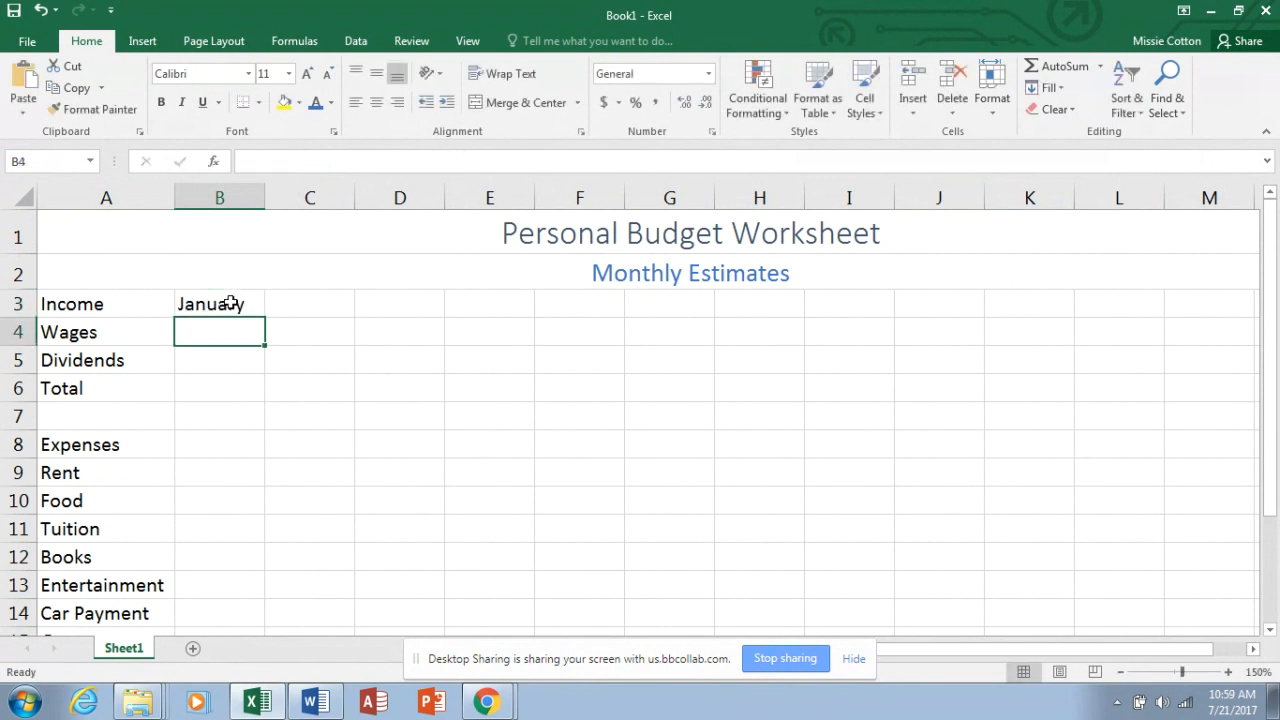
{"action": "double_click", "coordinate": [231, 302]}
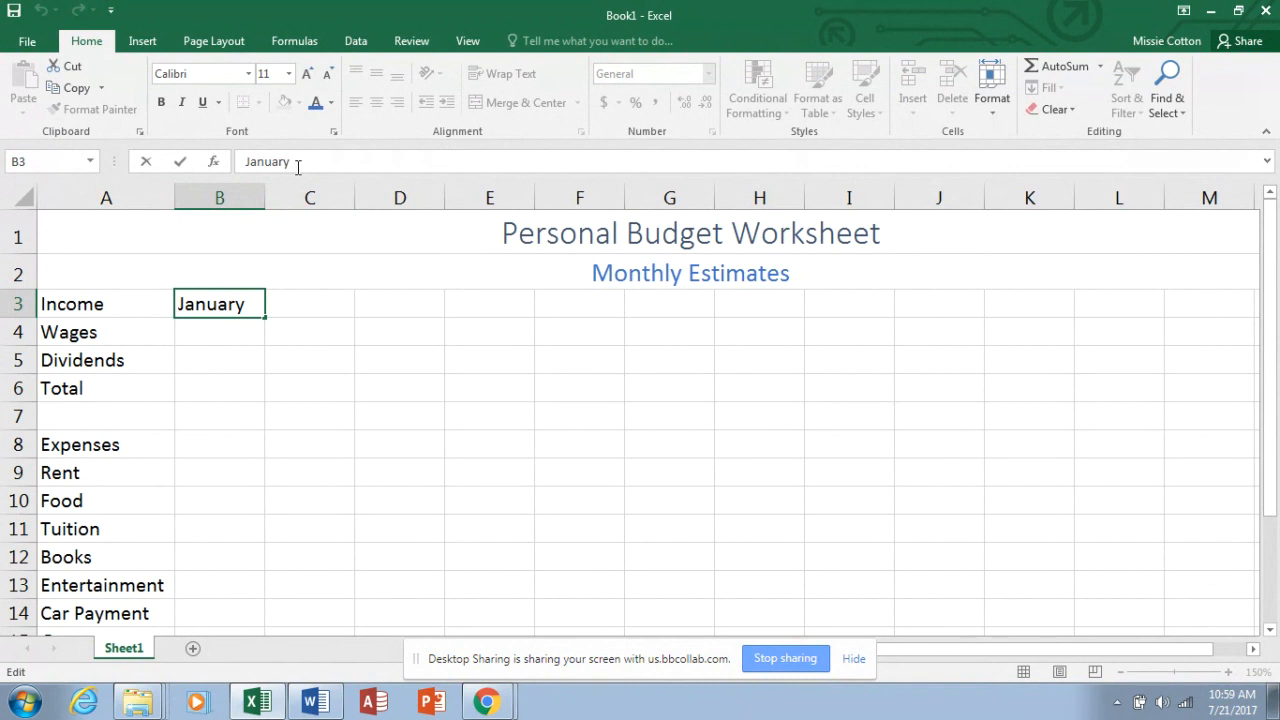
{"action": "left_click", "coordinate": [241, 332]}
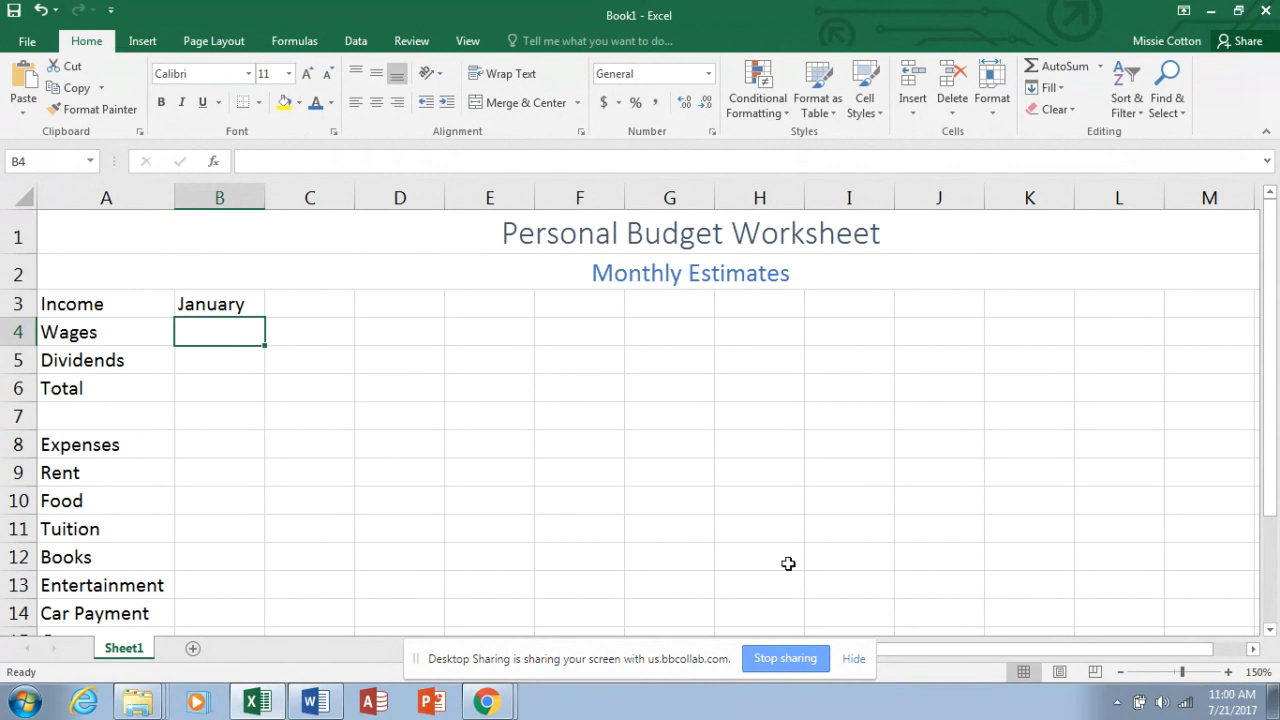
Step: Fill the month series from January in cell B3 across row 3 through N3
{"action": "left_click", "coordinate": [1119, 672]}
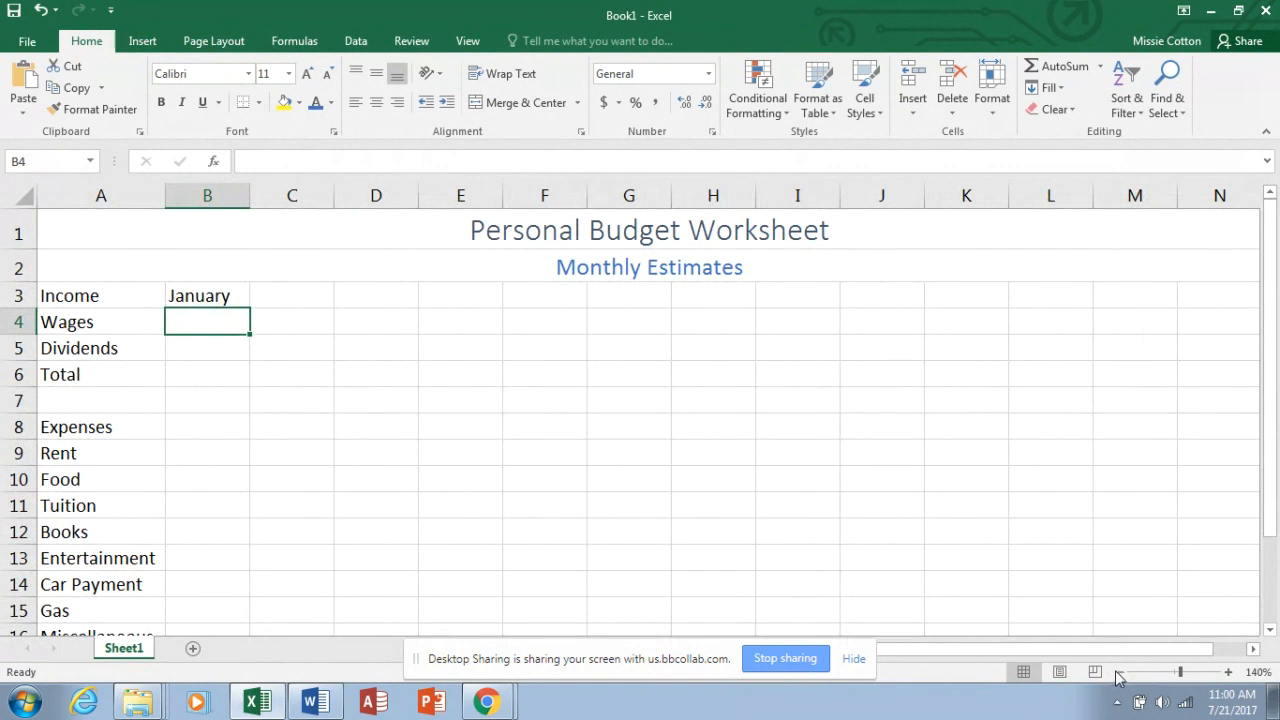
{"action": "left_click", "coordinate": [235, 299]}
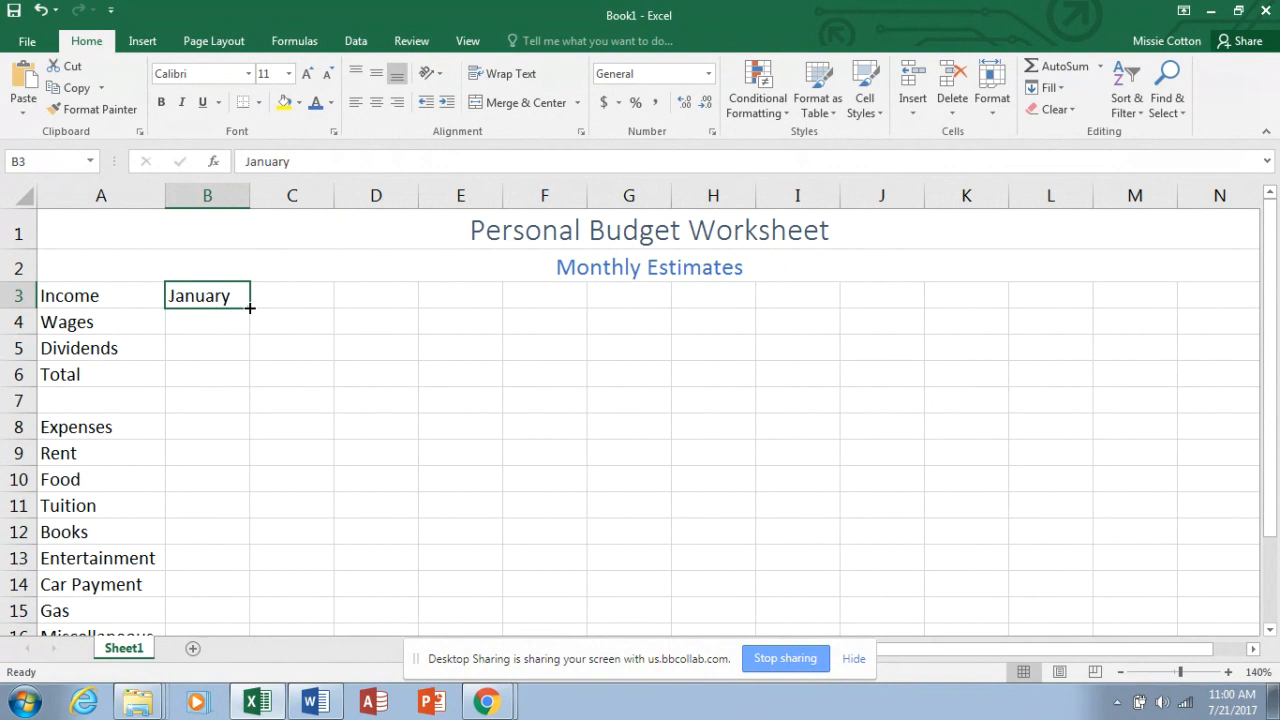
{"action": "left_click_drag", "start_coordinate": [250, 309], "coordinate": [1228, 292]}
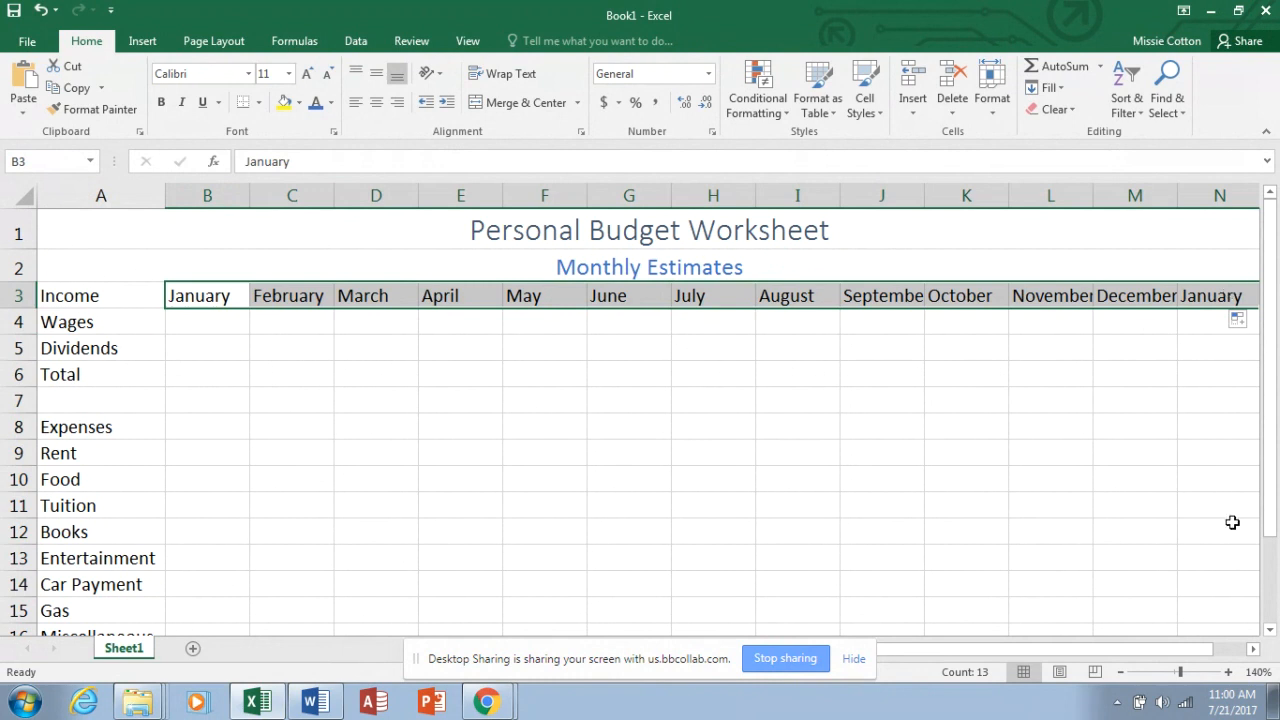
Step: Replace the heading in cell N3 with Total
{"action": "left_click", "coordinate": [1253, 649]}
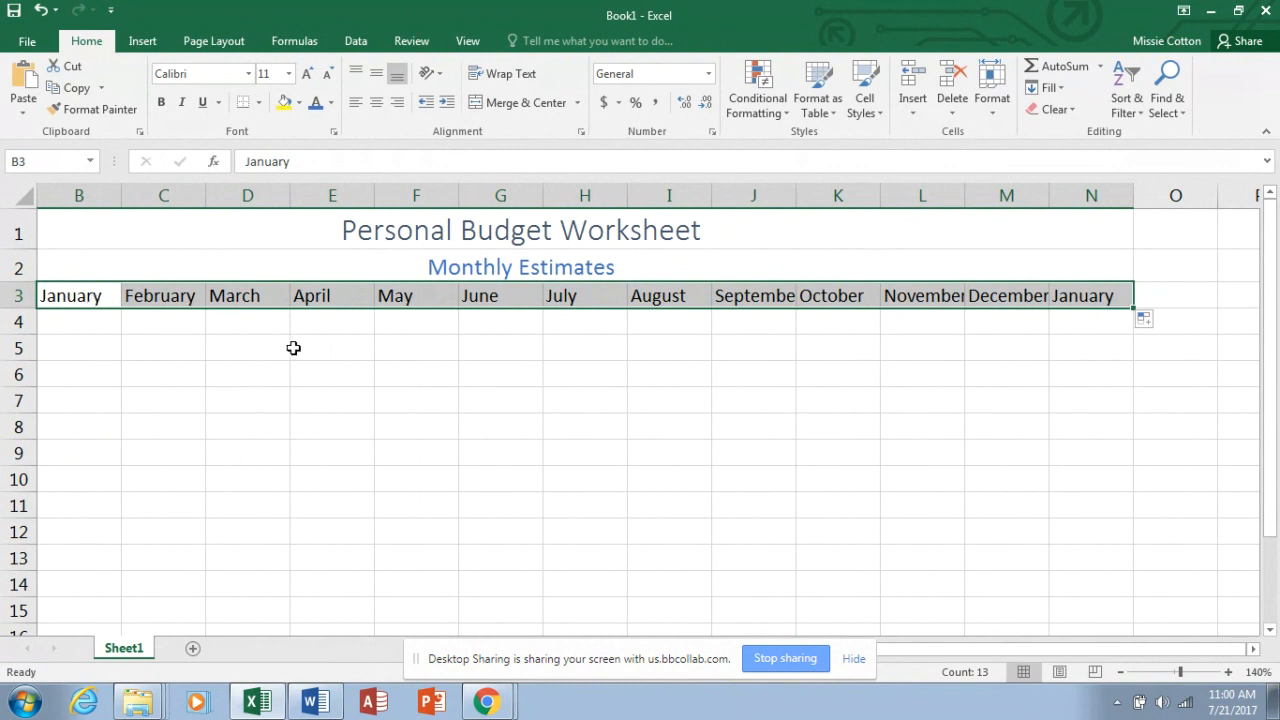
{"action": "left_click", "coordinate": [1068, 296]}
{"action": "type", "text": "Total"}
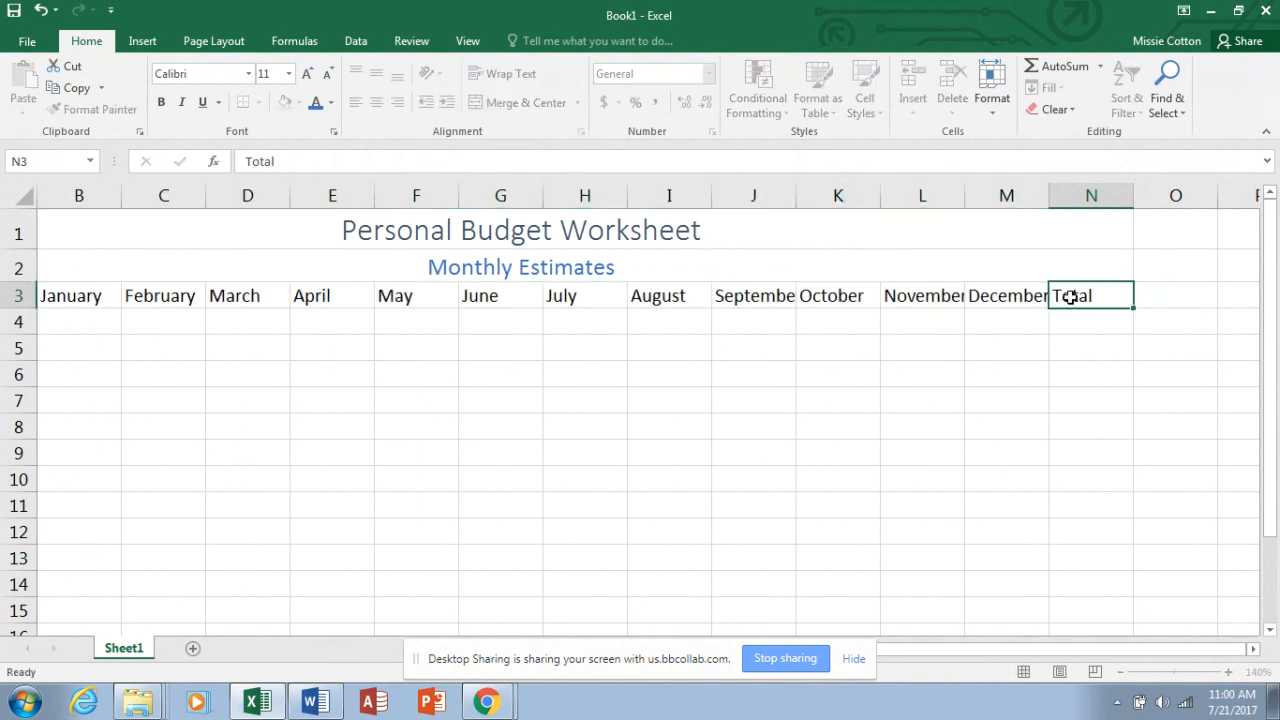
{"action": "key", "text": "Return"}
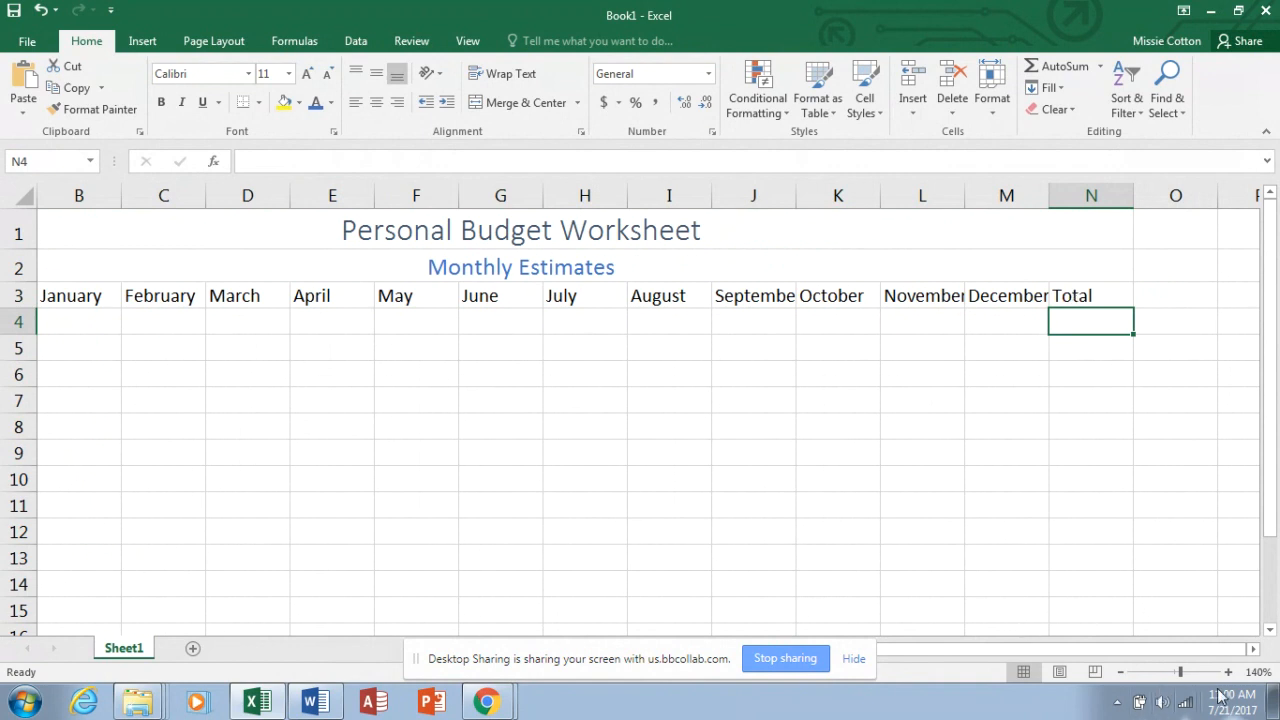
Step: Enter the month heading January in cell B8, beside the Expenses label
{"action": "left_click", "coordinate": [1270, 630]}
{"action": "left_click", "coordinate": [1270, 630]}
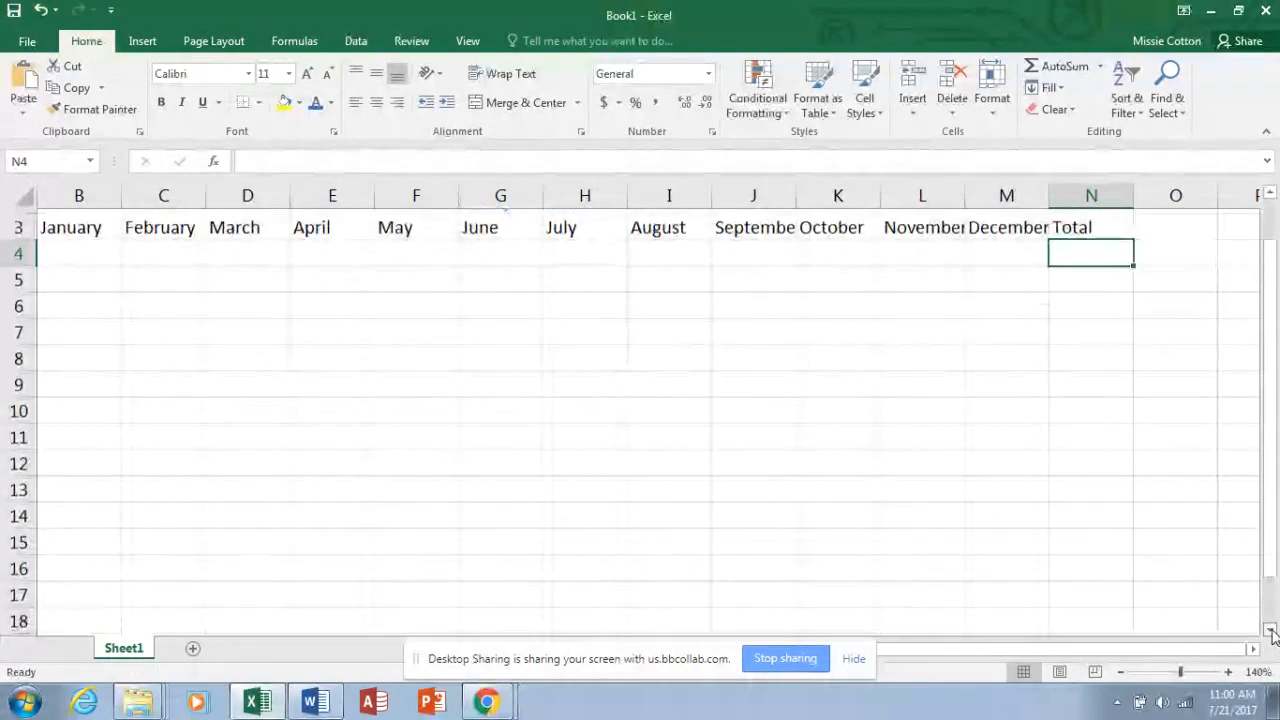
{"action": "left_click", "coordinate": [1270, 632]}
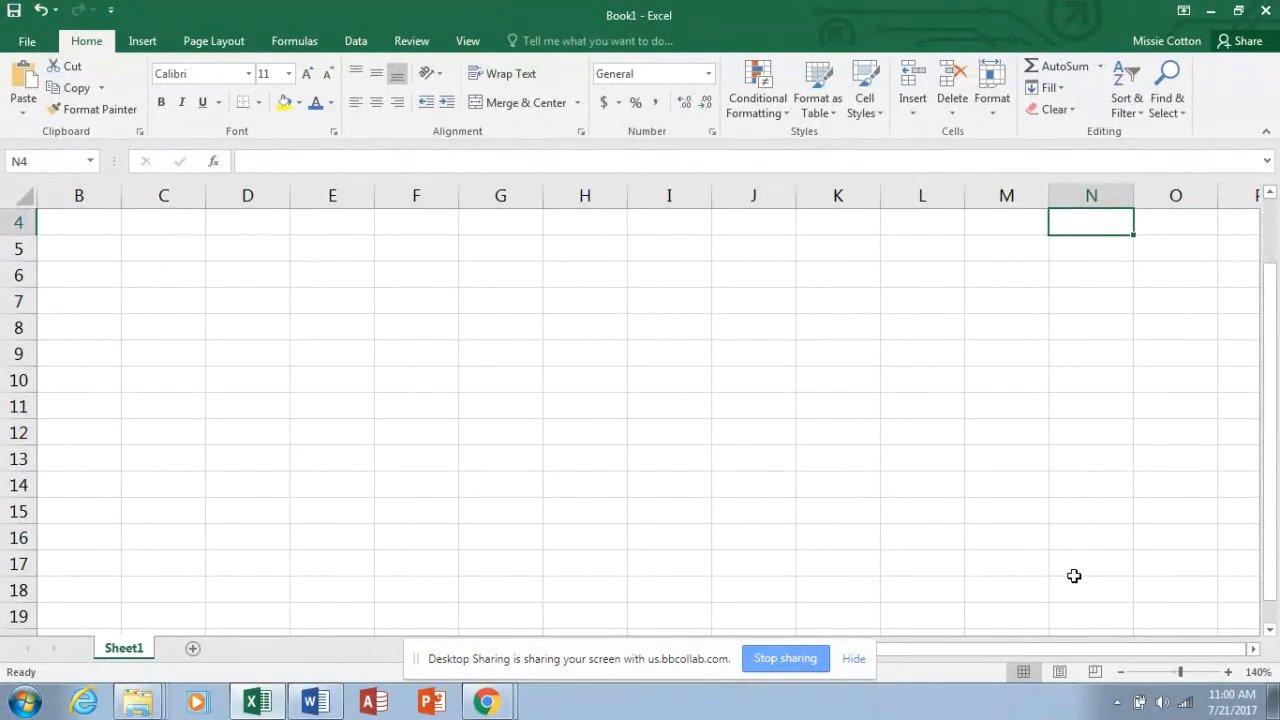
{"action": "key", "text": "Left"}
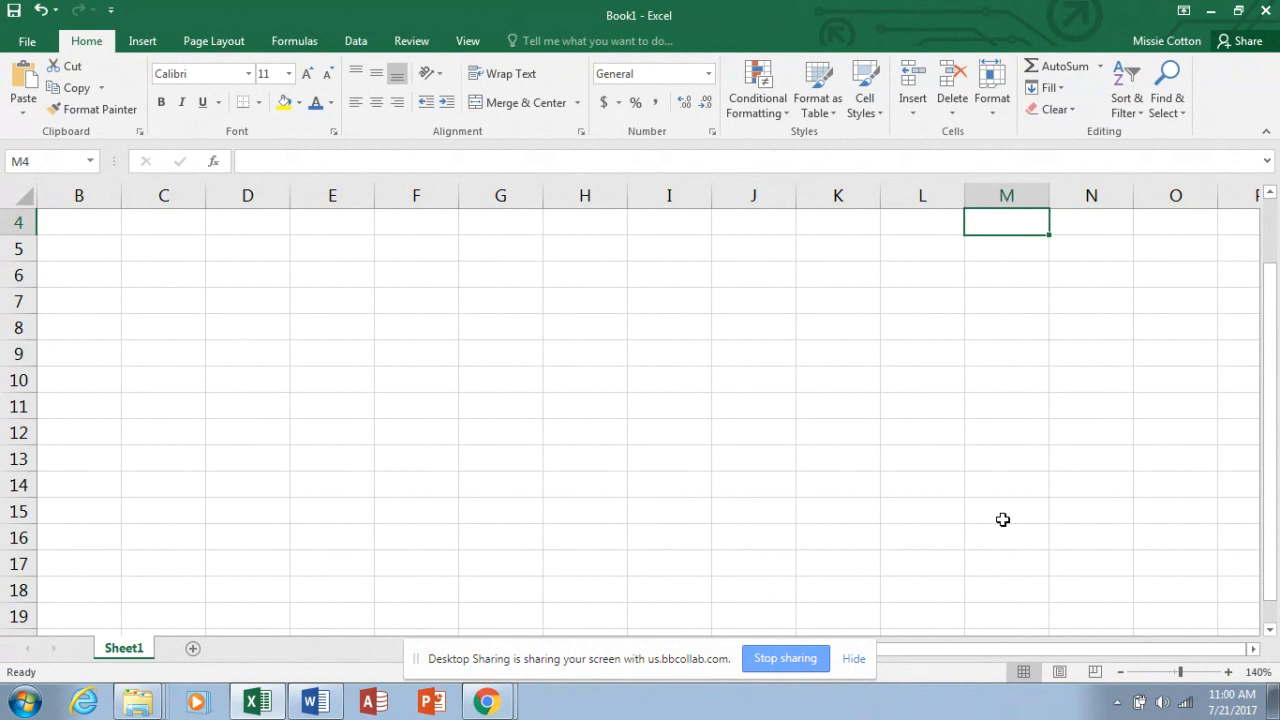
{"action": "key", "text": "Home"}
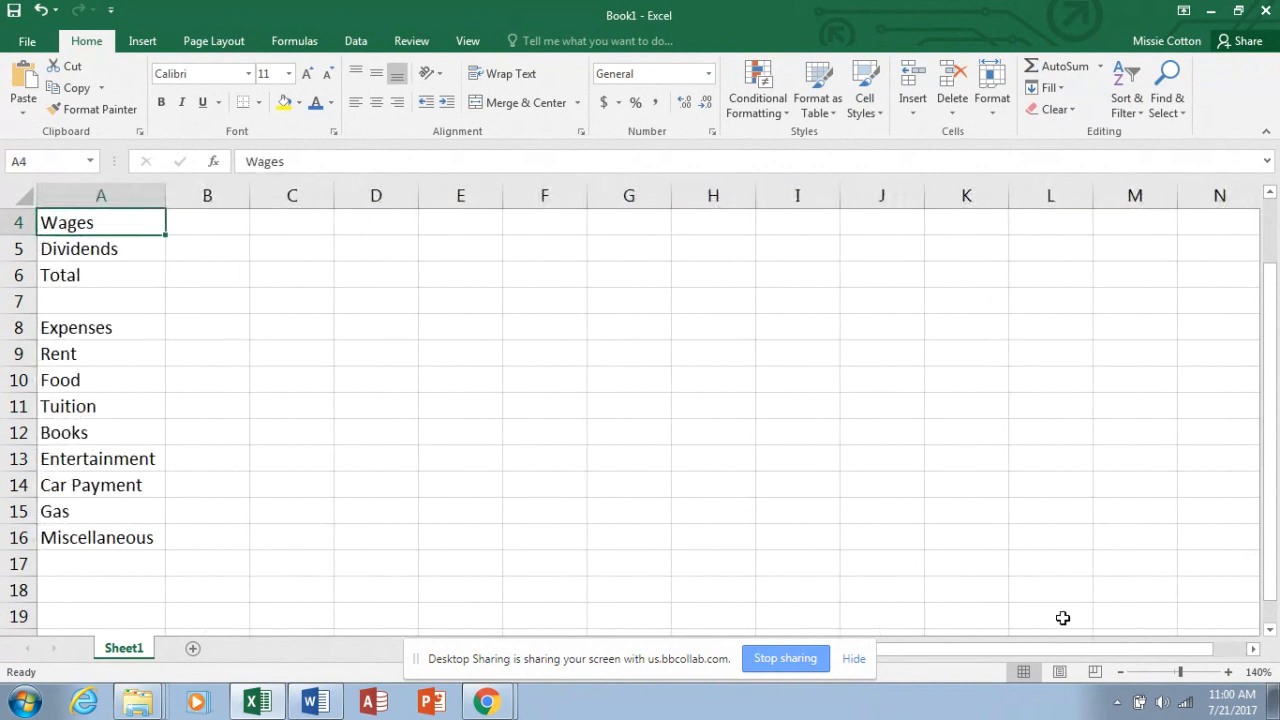
{"action": "left_click", "coordinate": [201, 336]}
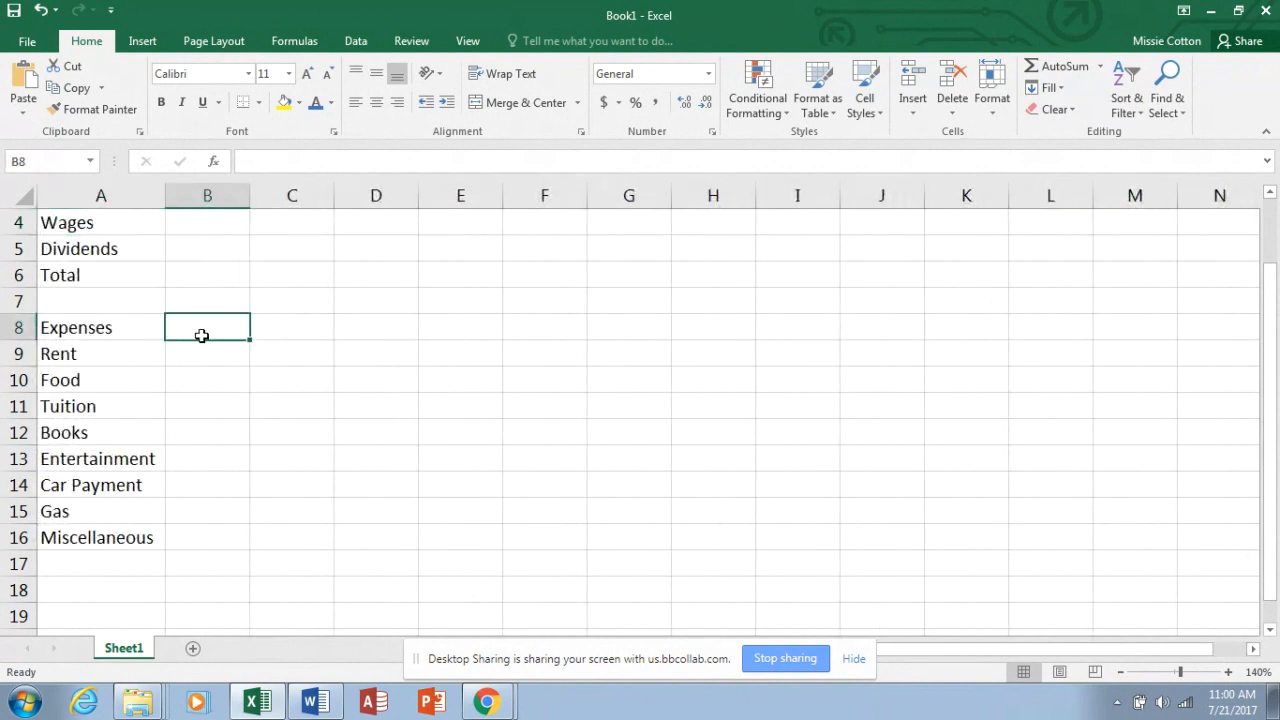
{"action": "type", "text": "January"}
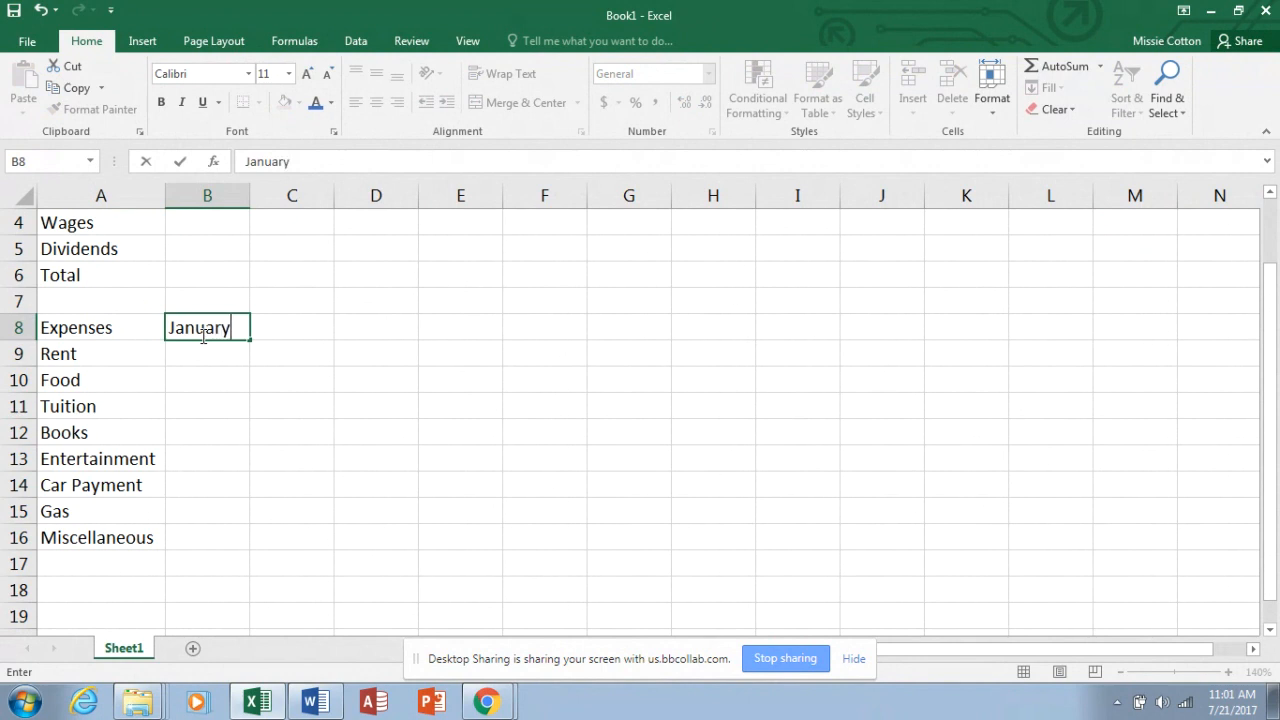
{"action": "key", "text": "Return"}
Step: Fill the month series from January in cell B8 across through N8, and replace the heading in N8 with Total
{"action": "left_click", "coordinate": [203, 326]}
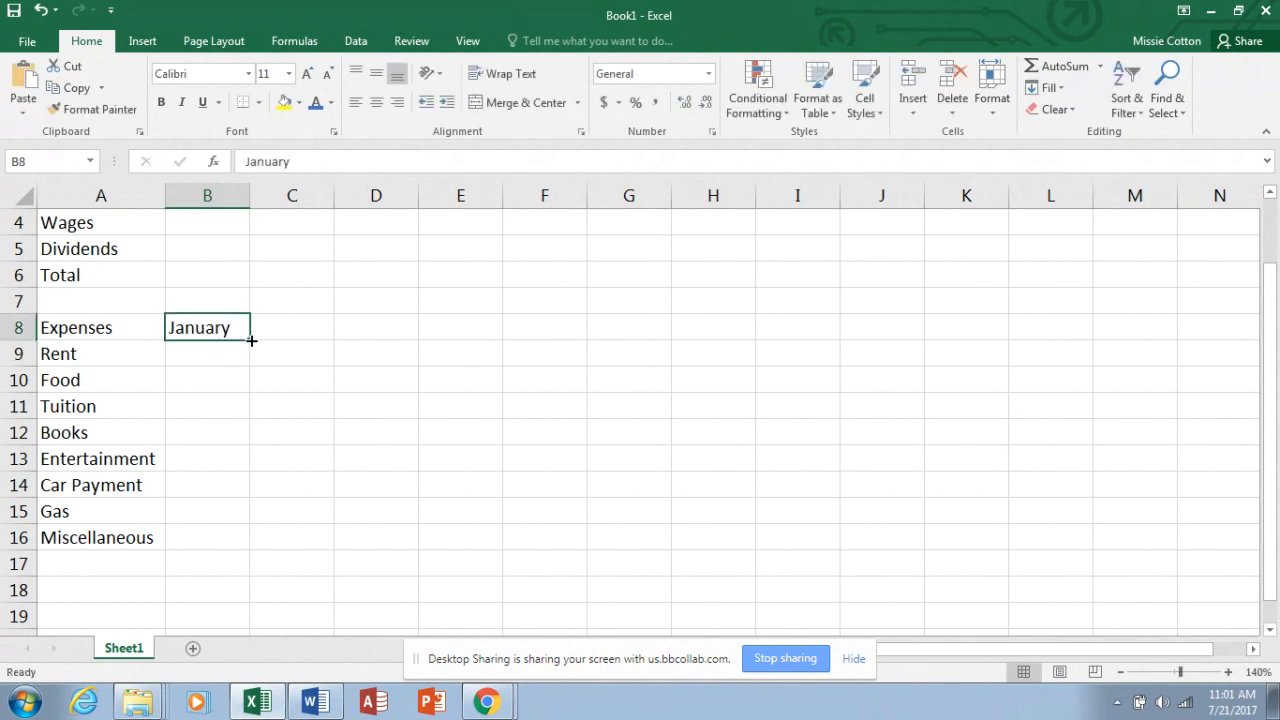
{"action": "left_click_drag", "start_coordinate": [251, 341], "coordinate": [1234, 346]}
{"action": "left_click", "coordinate": [1214, 327]}
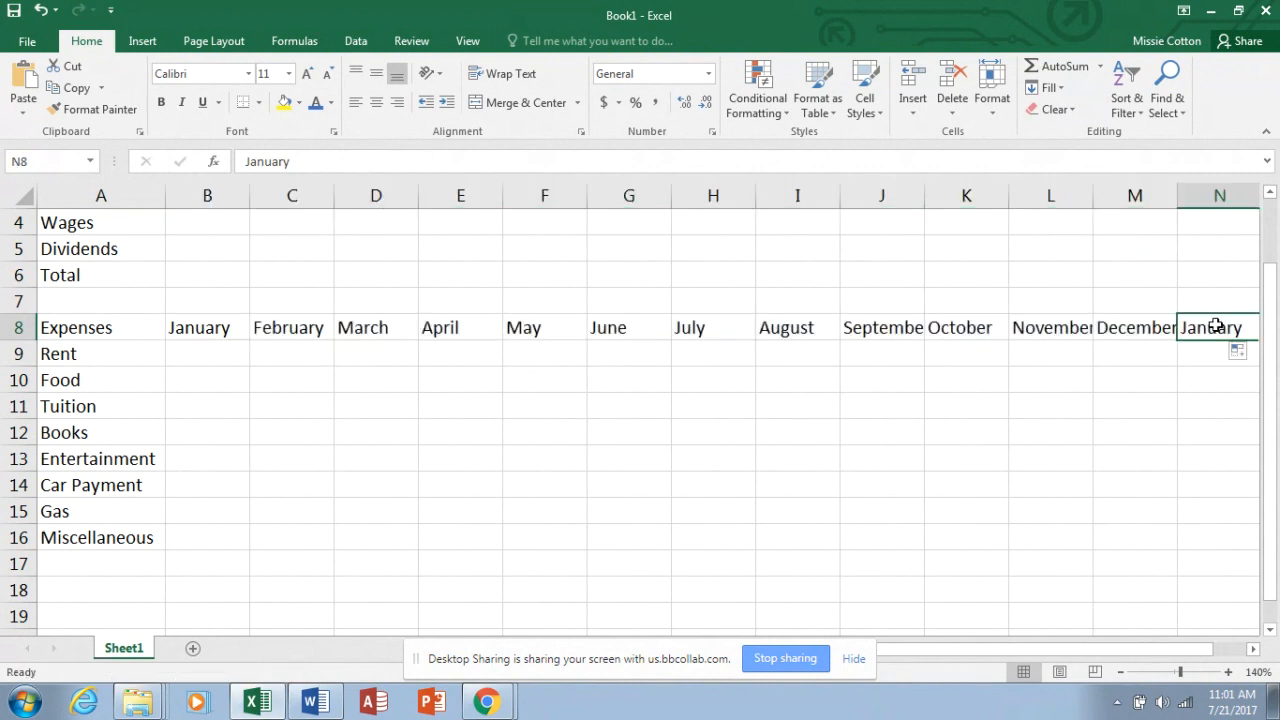
{"action": "type", "text": "Total"}
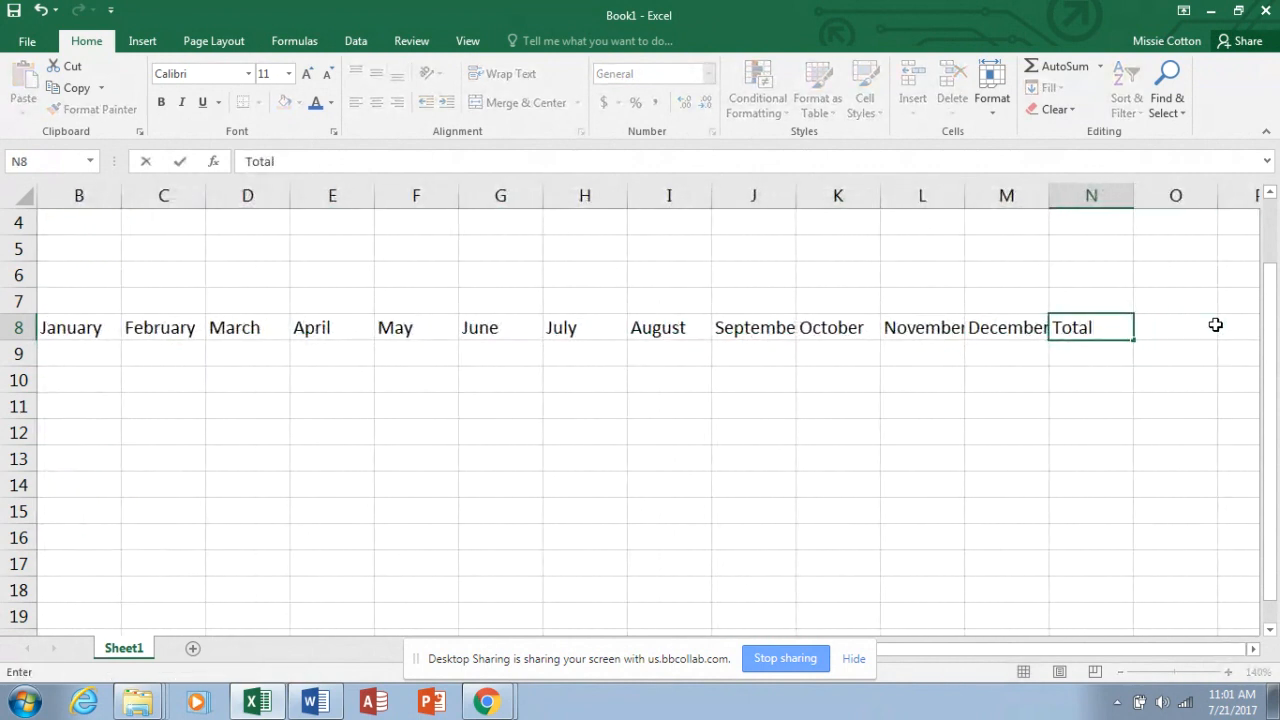
{"action": "key", "text": "Return"}
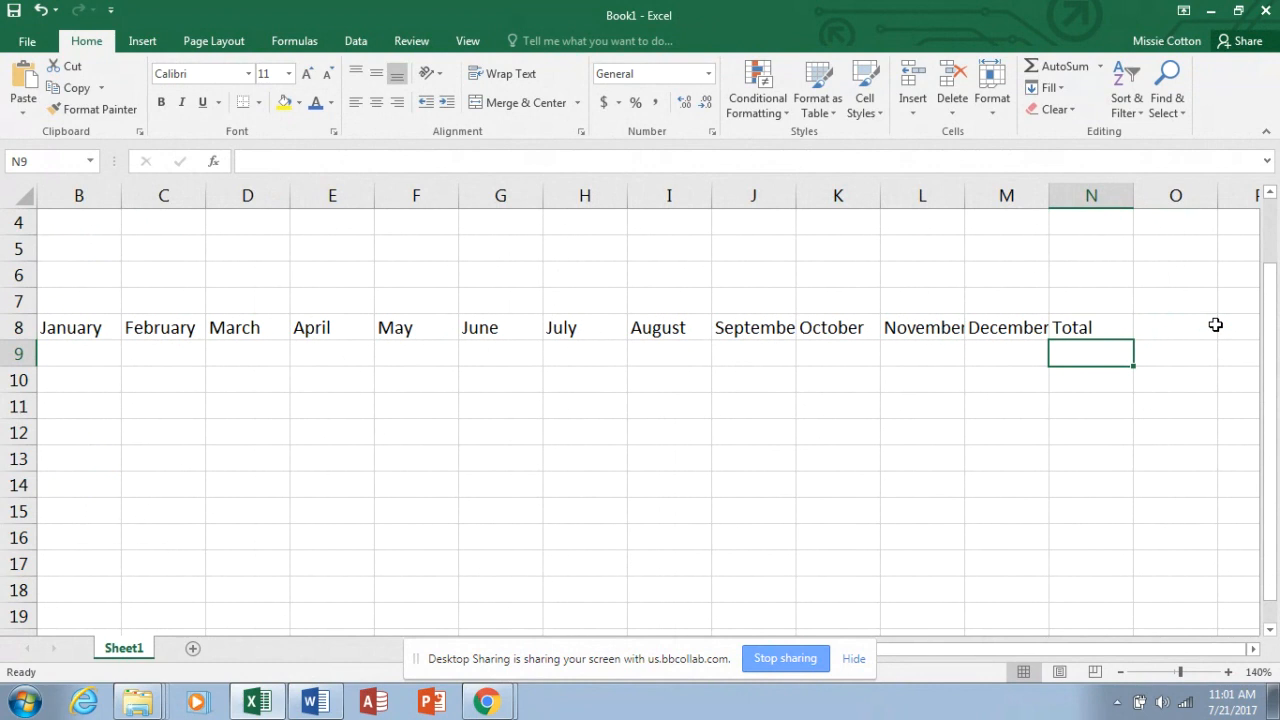
Step: Auto-fit columns J, L and M to their September, November and December headings
{"action": "left_click", "coordinate": [1119, 673]}
{"action": "left_click", "coordinate": [1120, 673]}
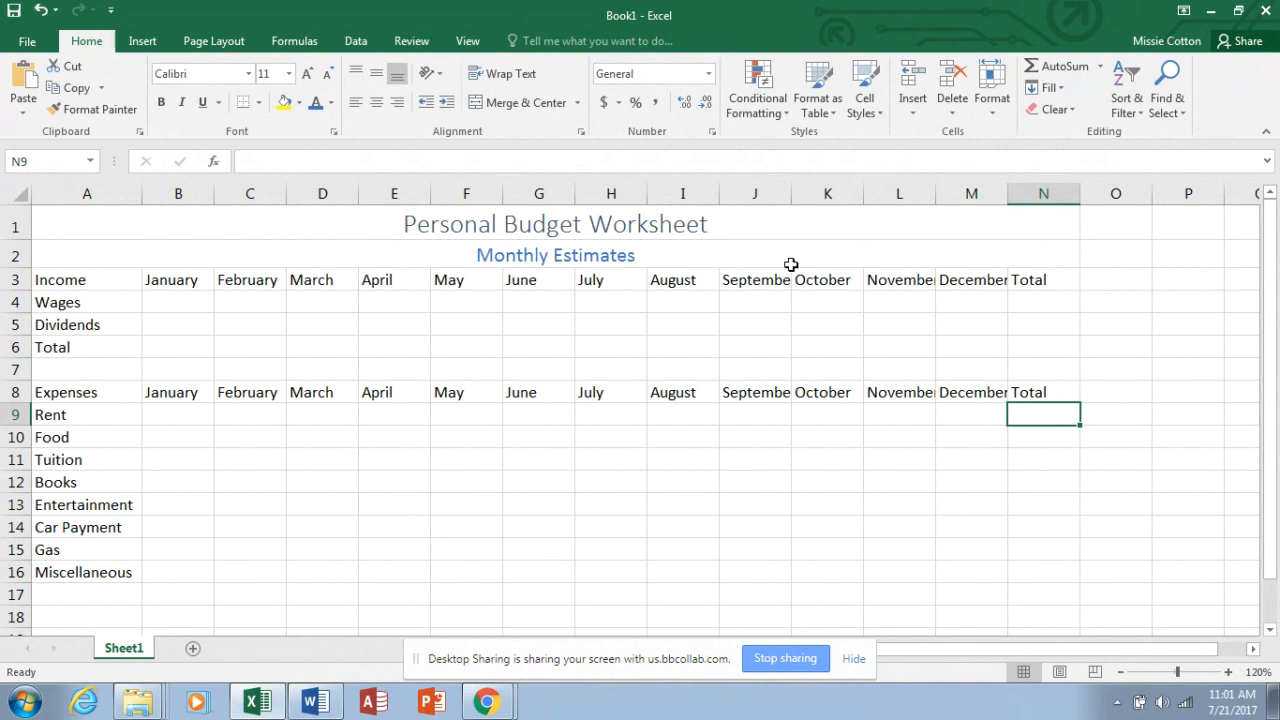
{"action": "double_click", "coordinate": [791, 193]}
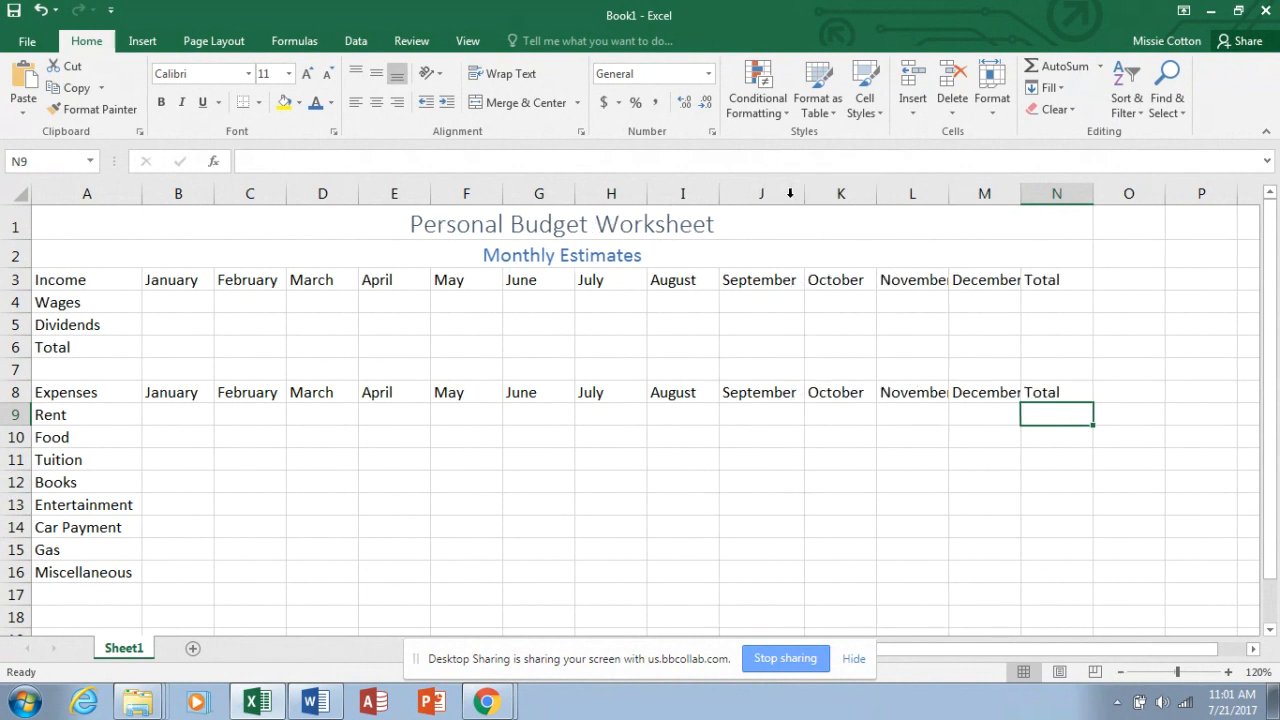
{"action": "double_click", "coordinate": [947, 193]}
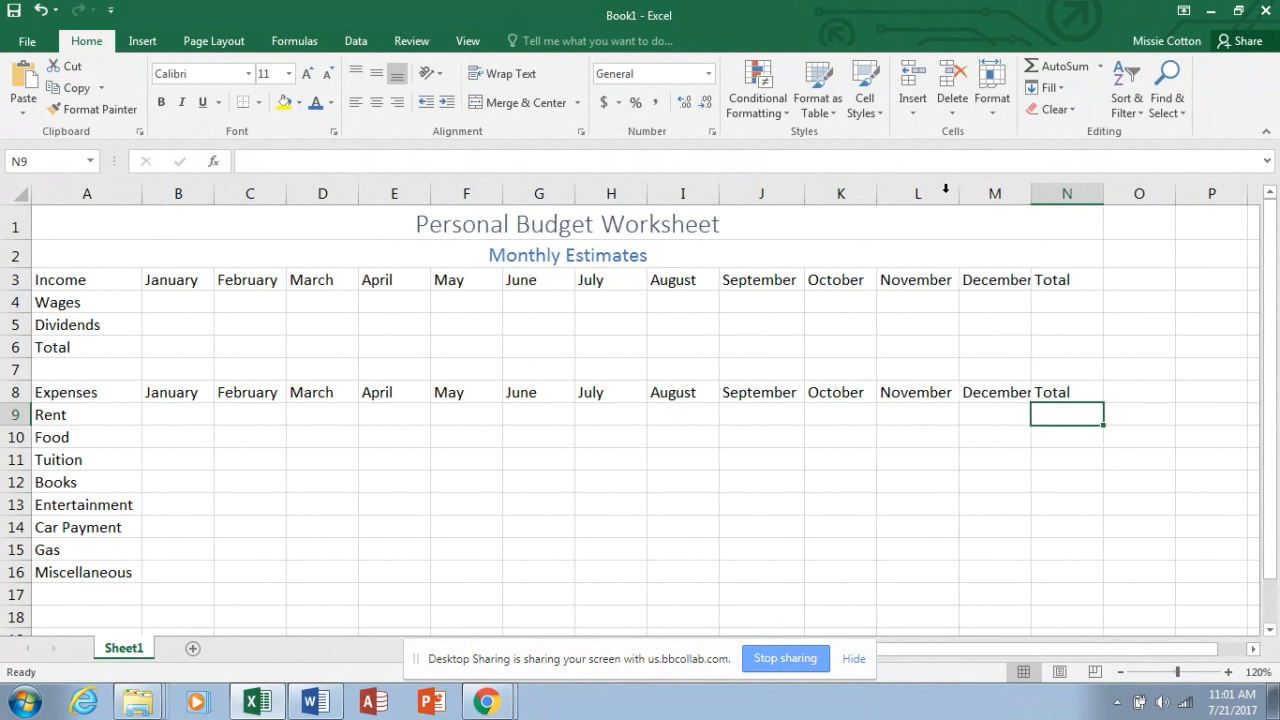
{"action": "double_click", "coordinate": [1032, 193]}
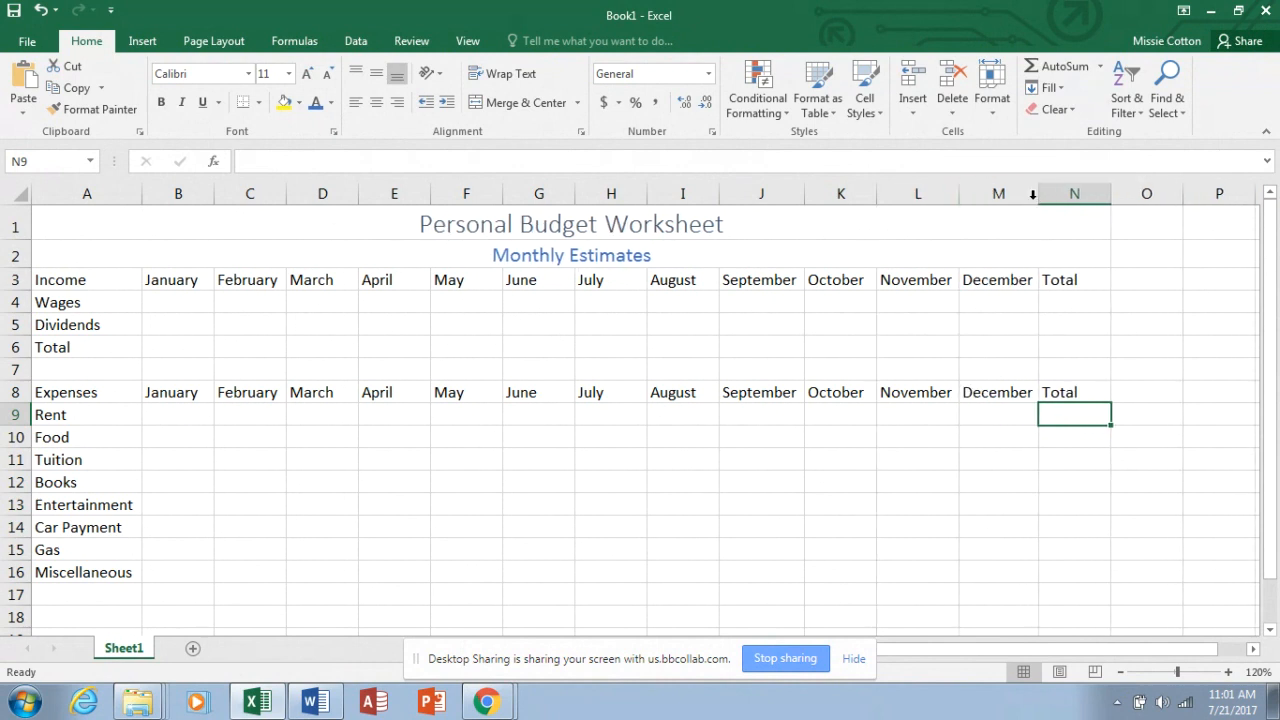
Step: Enter January wages of 1417.12 in cell B4 and fill the amount across through December in M4
{"action": "left_click", "coordinate": [196, 303]}
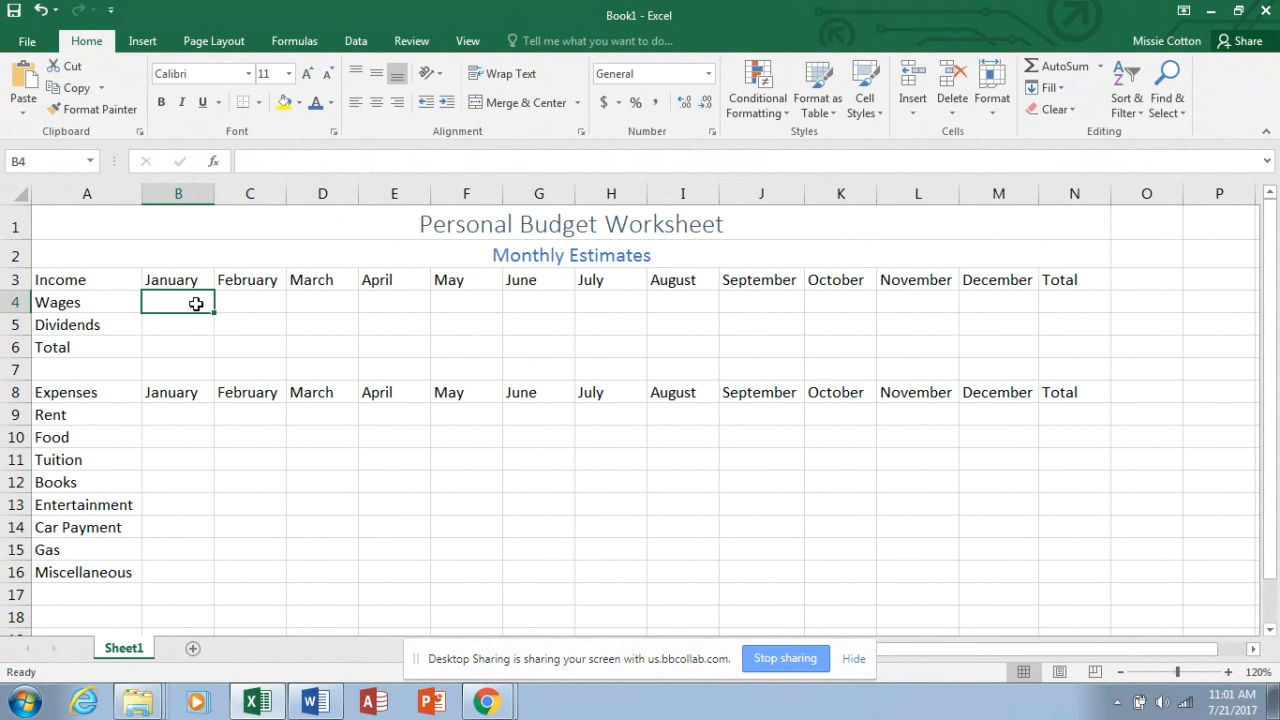
{"action": "type", "text": "141"}
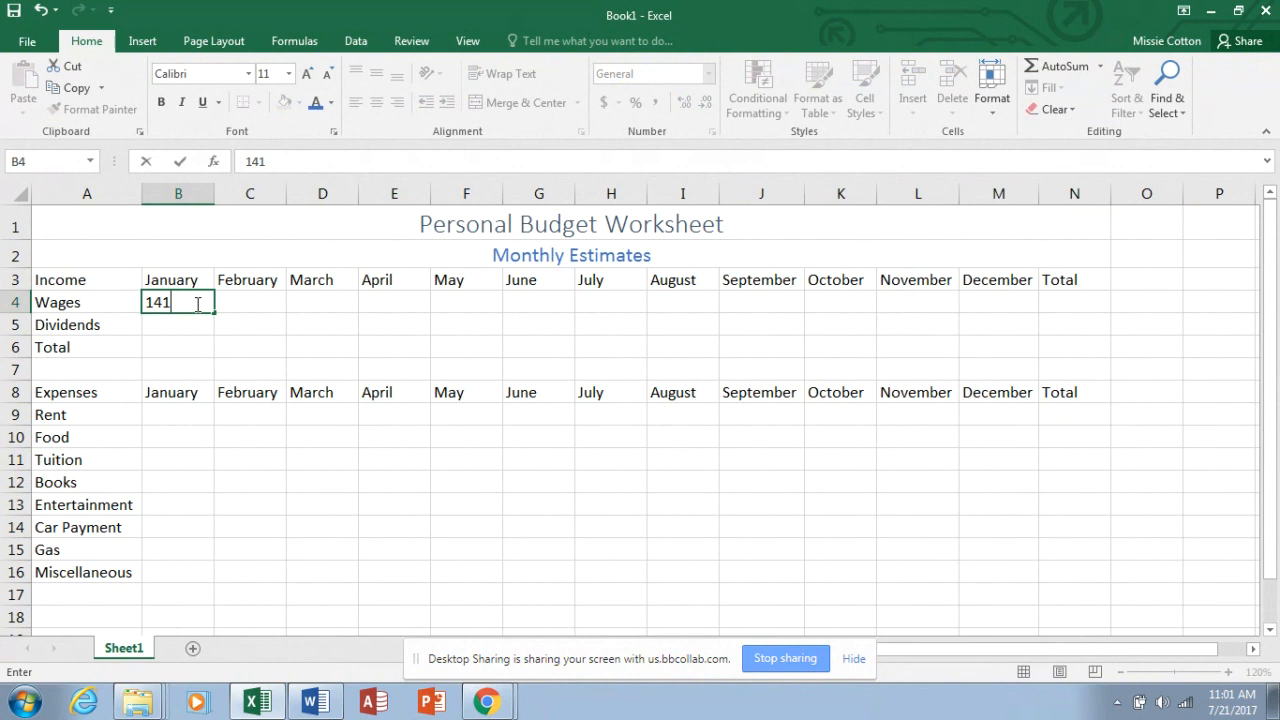
{"action": "type", "text": "7.12"}
{"action": "key", "text": "Return"}
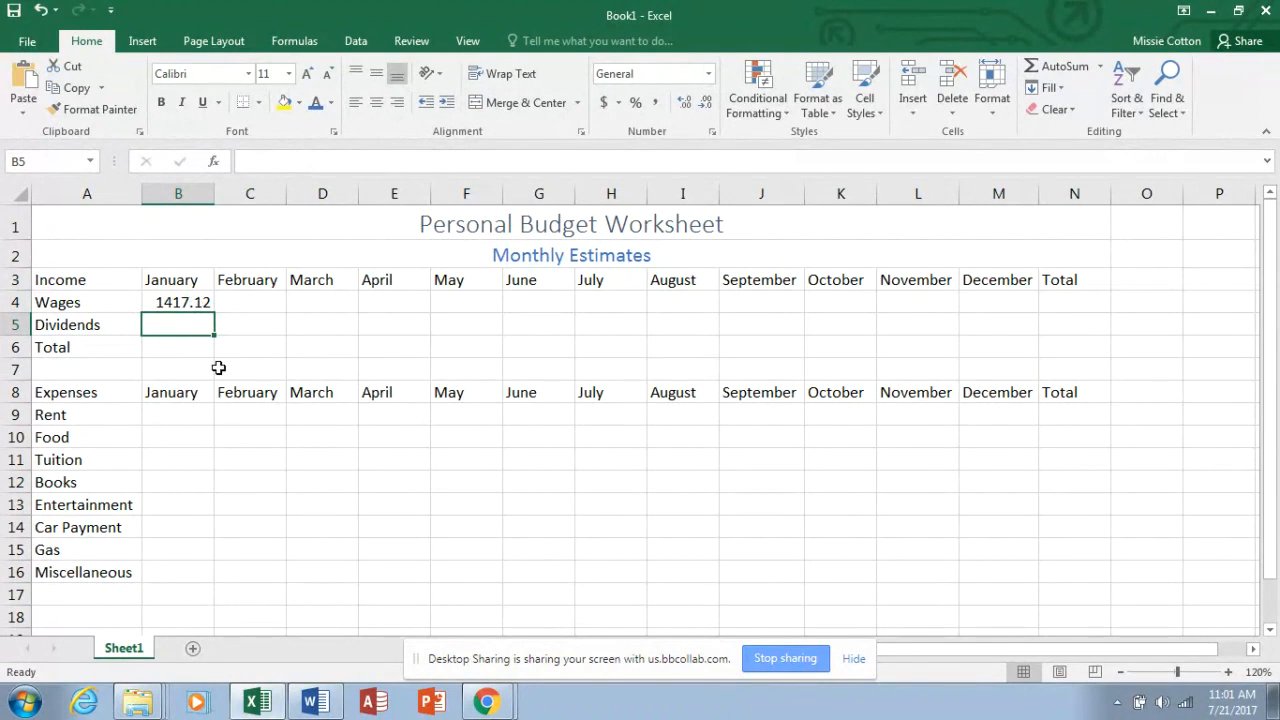
{"action": "left_click", "coordinate": [203, 302]}
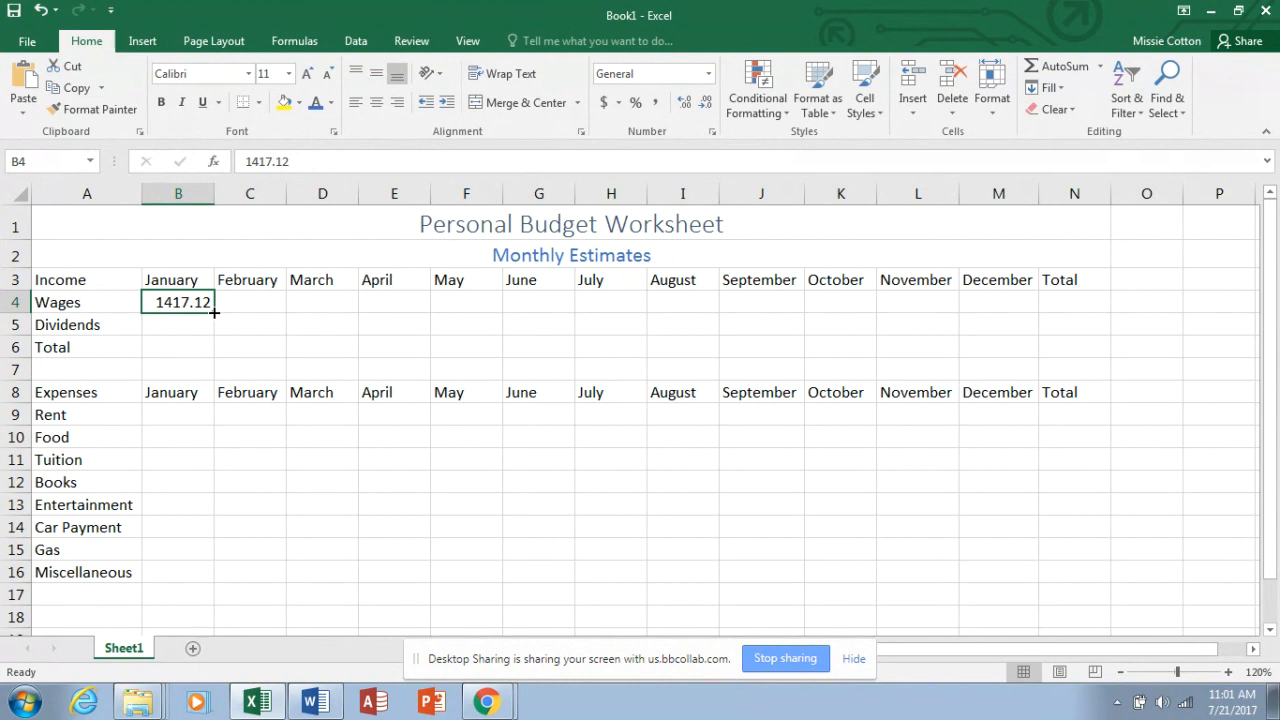
{"action": "left_click_drag", "start_coordinate": [214, 313], "coordinate": [1016, 339]}
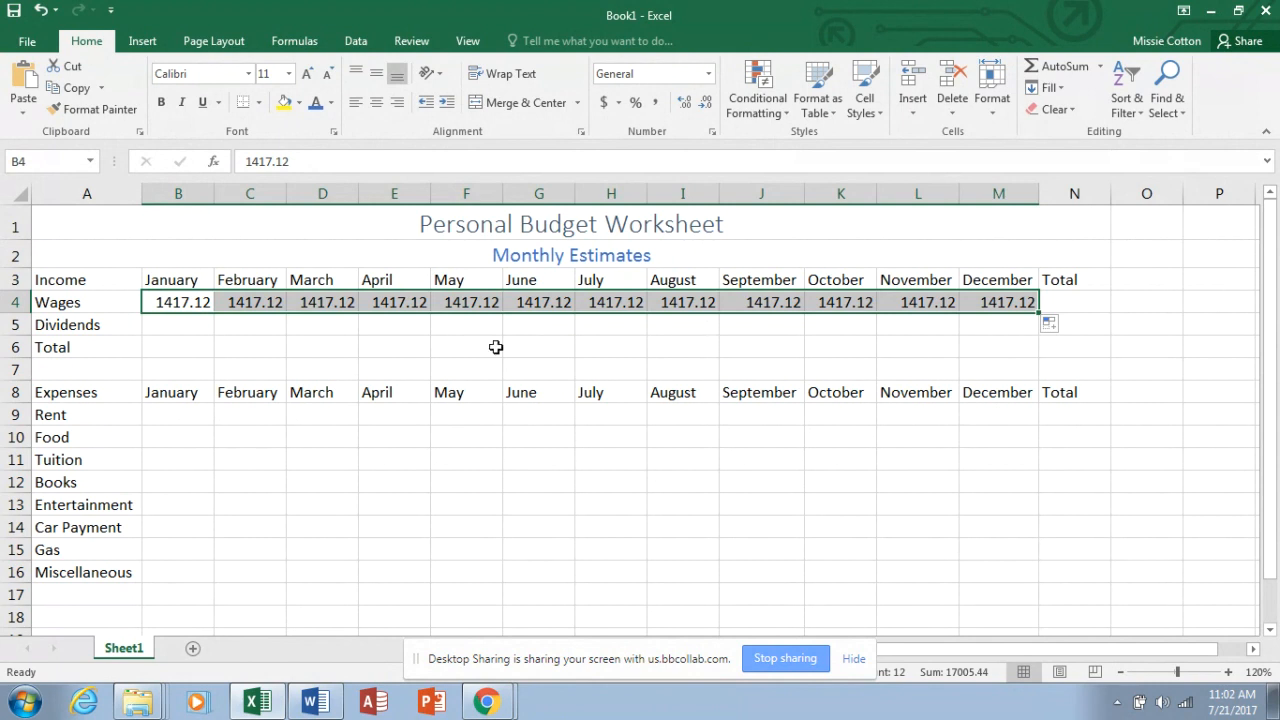
Step: Enter January dividends of 4029.71 in cell B5
{"action": "left_click", "coordinate": [186, 325]}
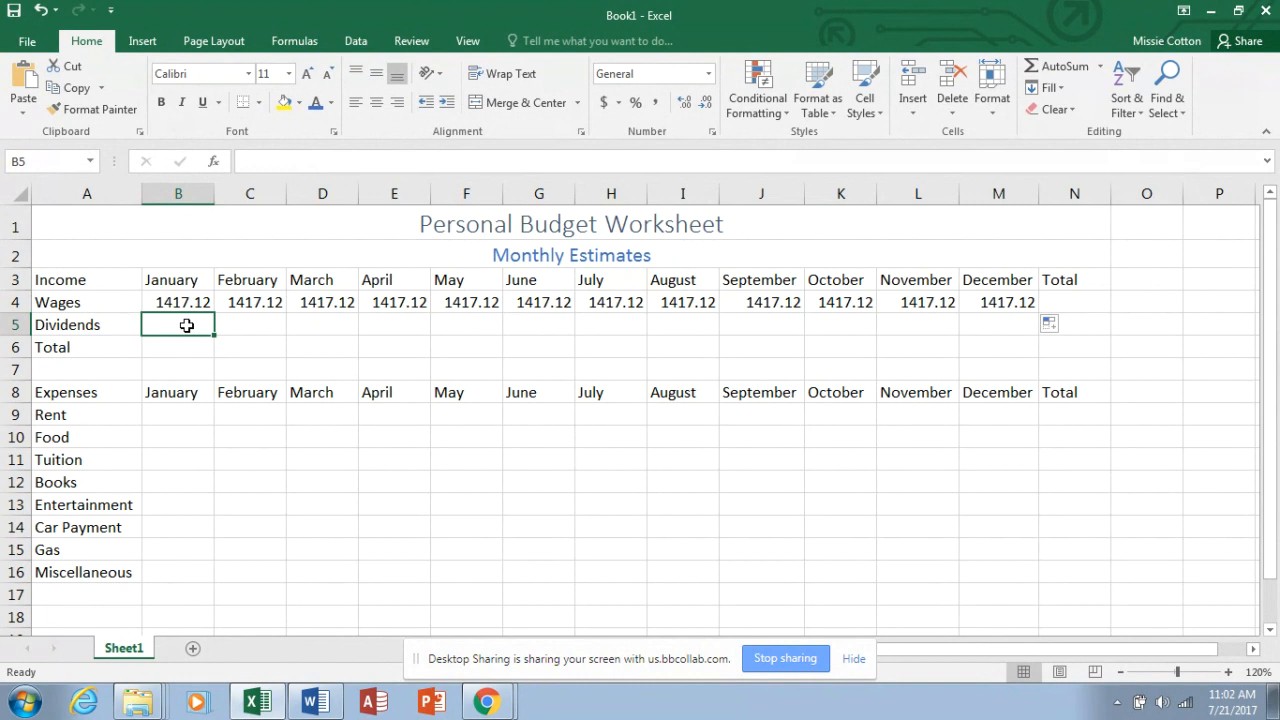
{"action": "type", "text": "40"}
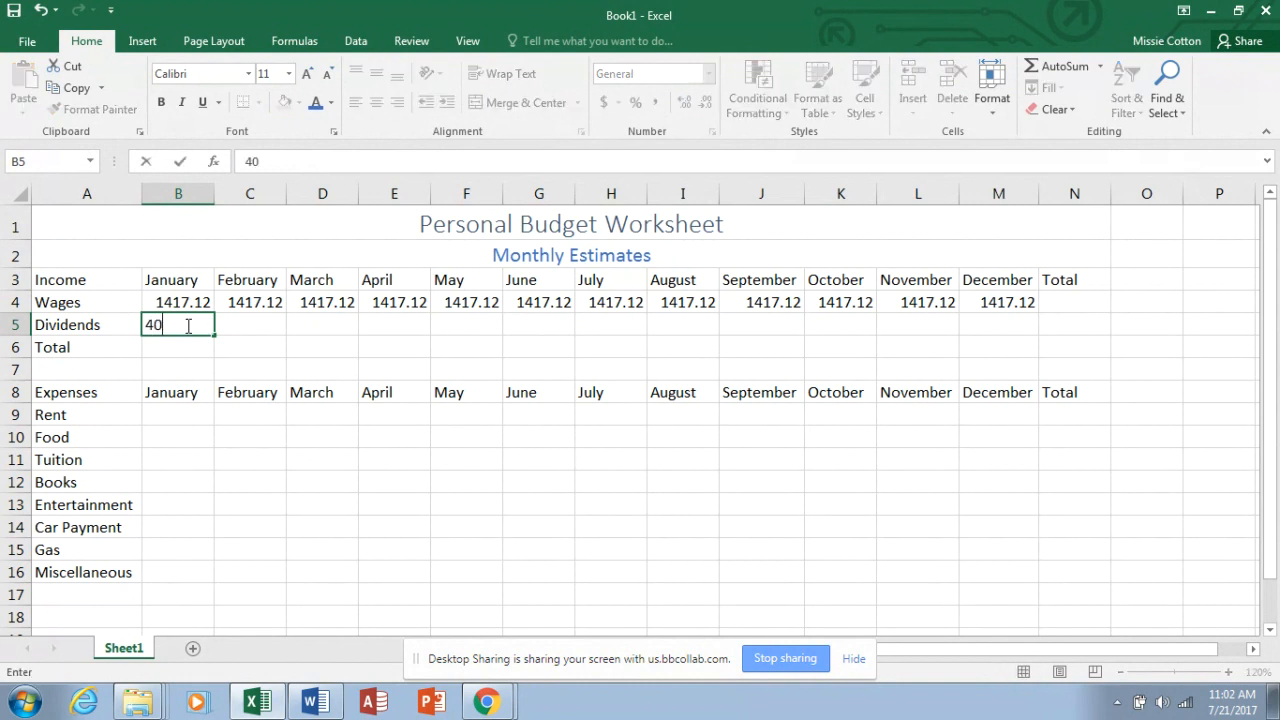
{"action": "type", "text": "29.71"}
{"action": "key", "text": "Return"}
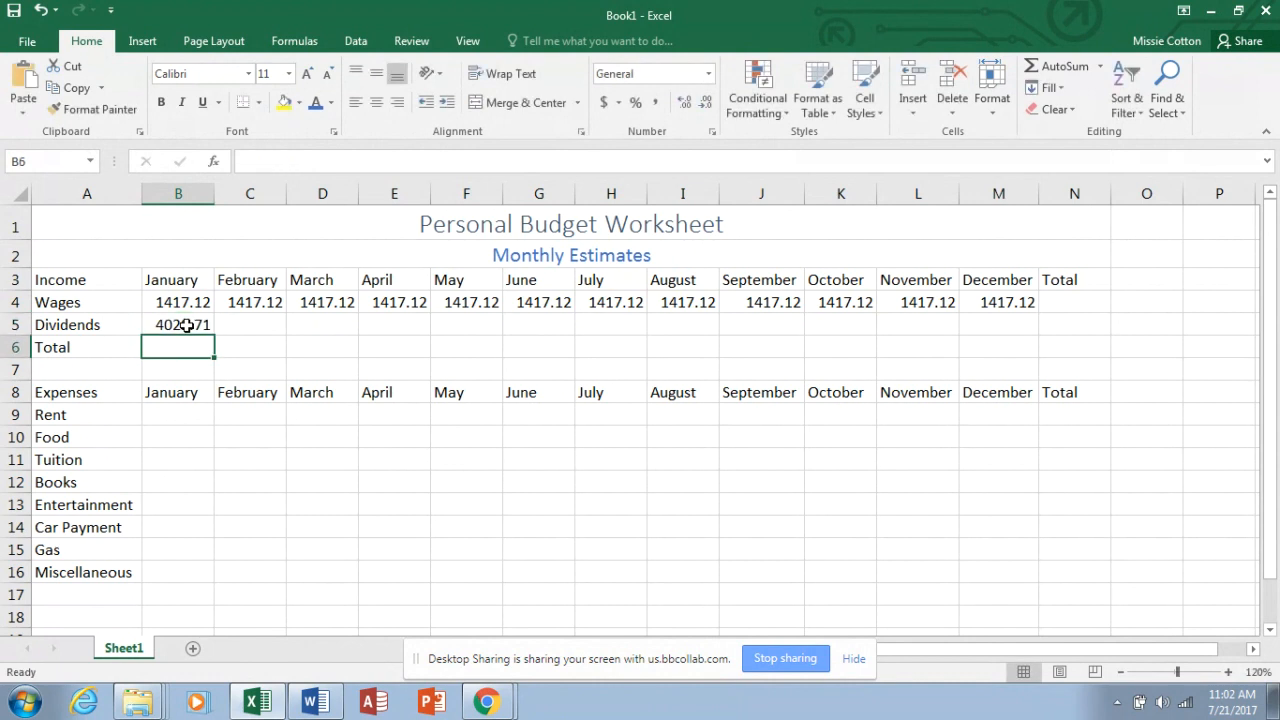
Step: Copy the January dividends amount from cell B5 to July in cell H5, and end copy mode
{"action": "left_click", "coordinate": [185, 324]}
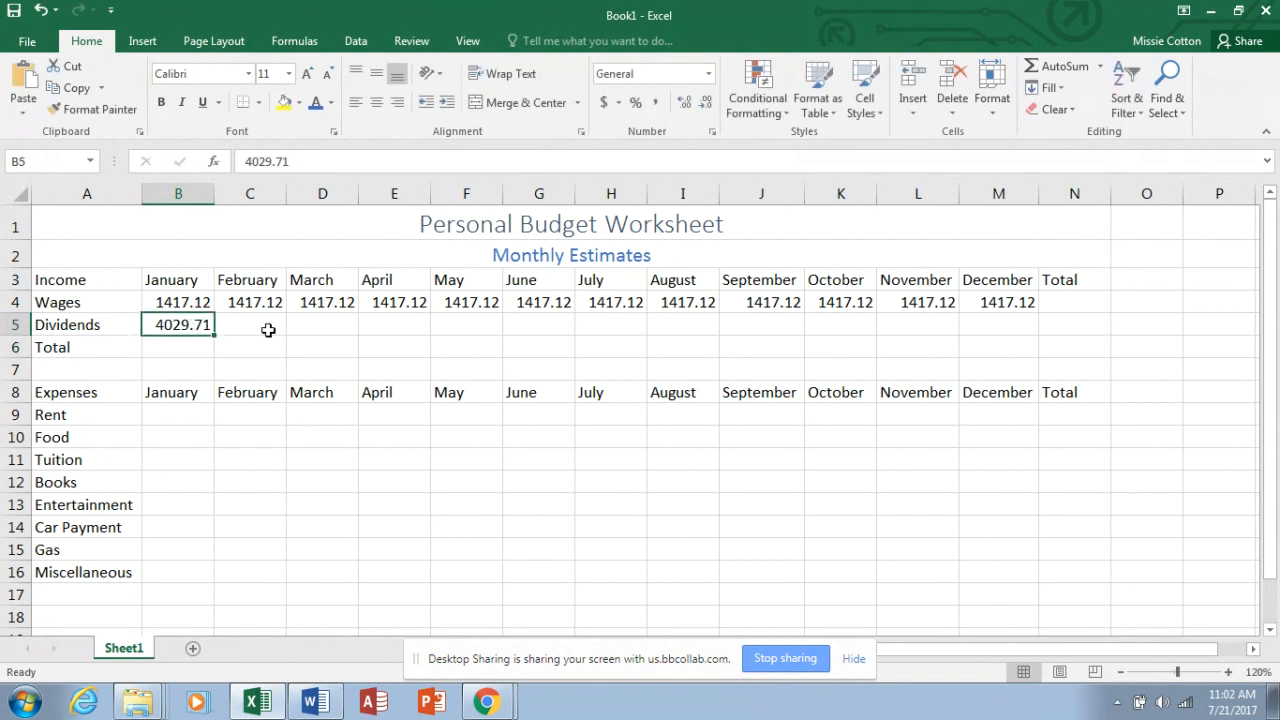
{"action": "right_click", "coordinate": [195, 326]}
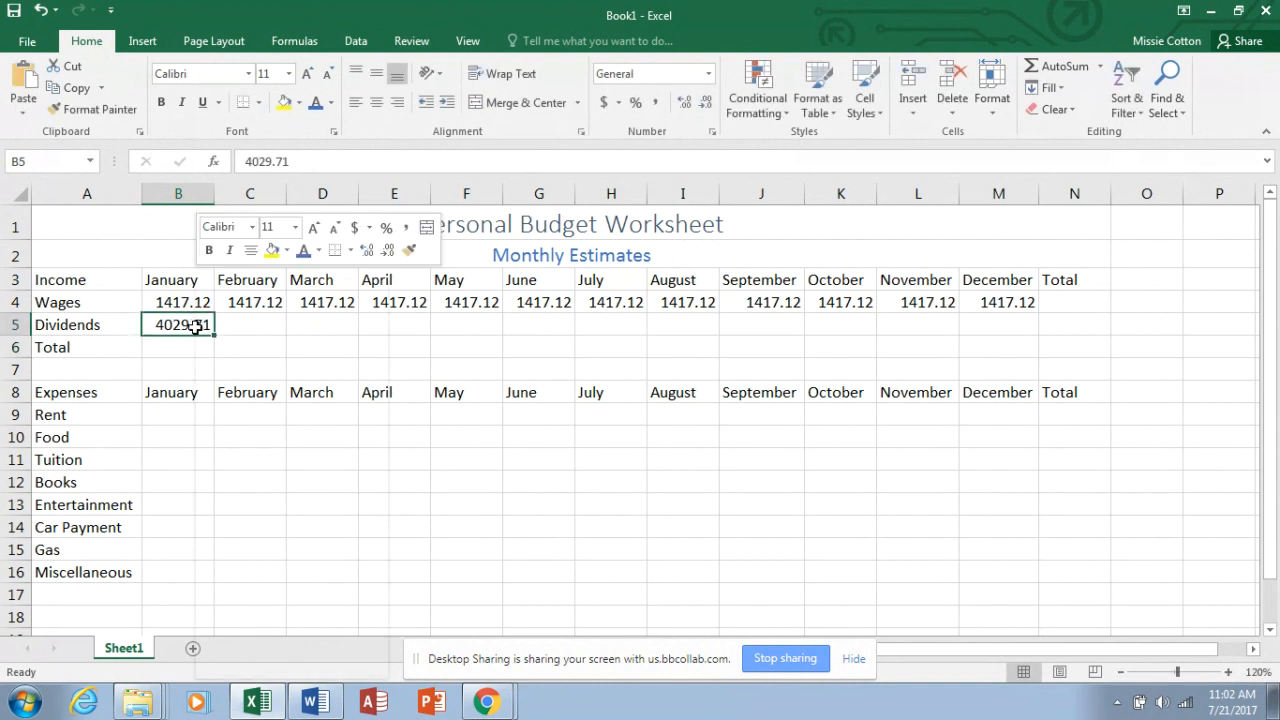
{"action": "left_click", "coordinate": [352, 310]}
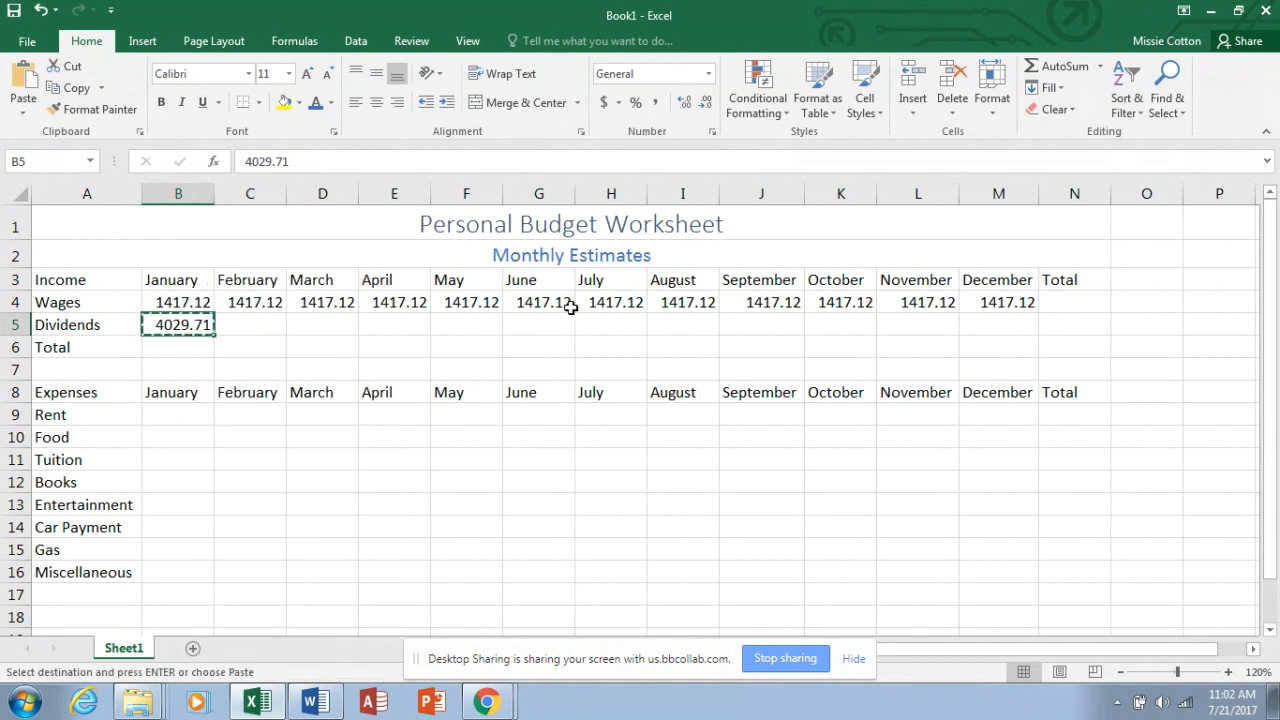
{"action": "left_click", "coordinate": [604, 327]}
{"action": "right_click", "coordinate": [604, 327]}
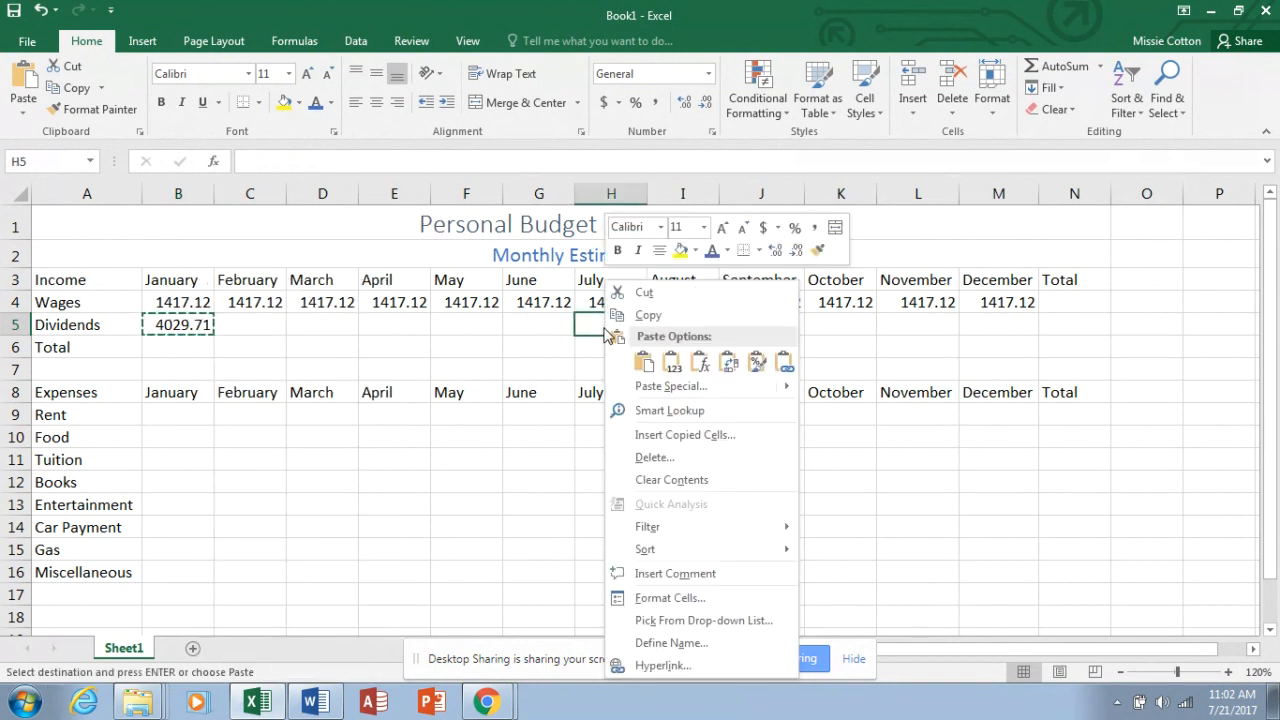
{"action": "left_click", "coordinate": [643, 362]}
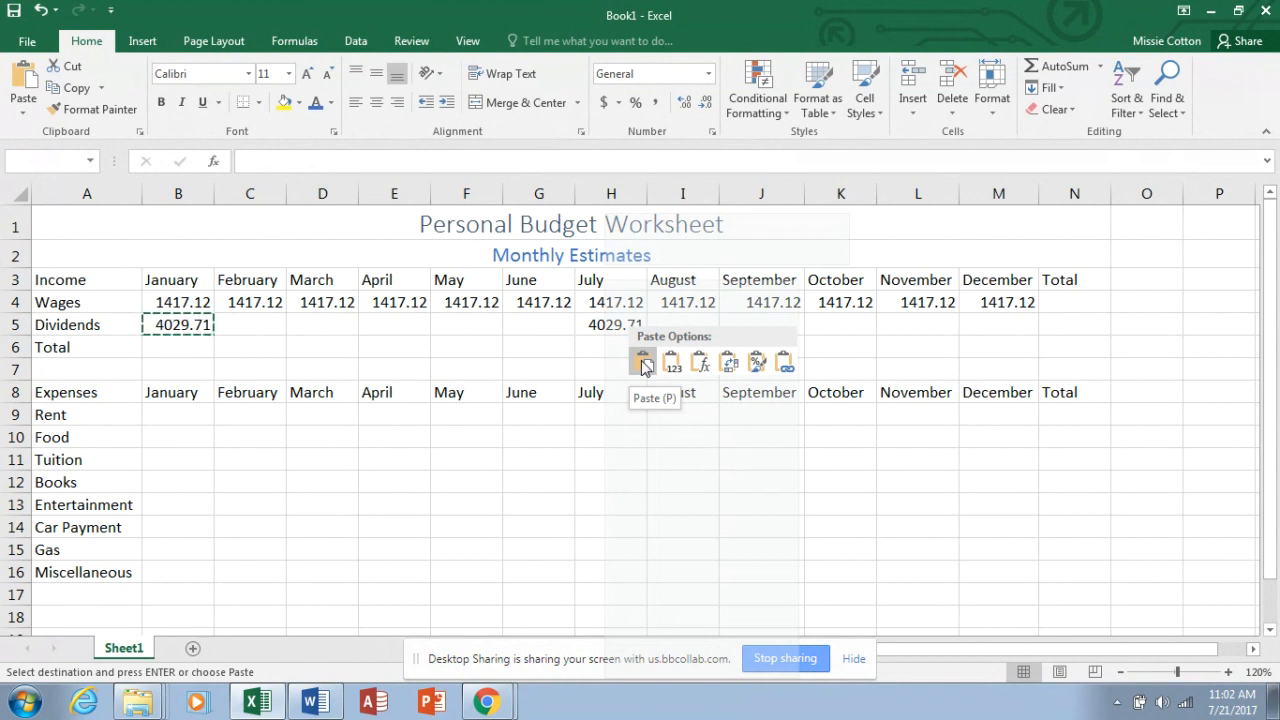
{"action": "left_click", "coordinate": [643, 364]}
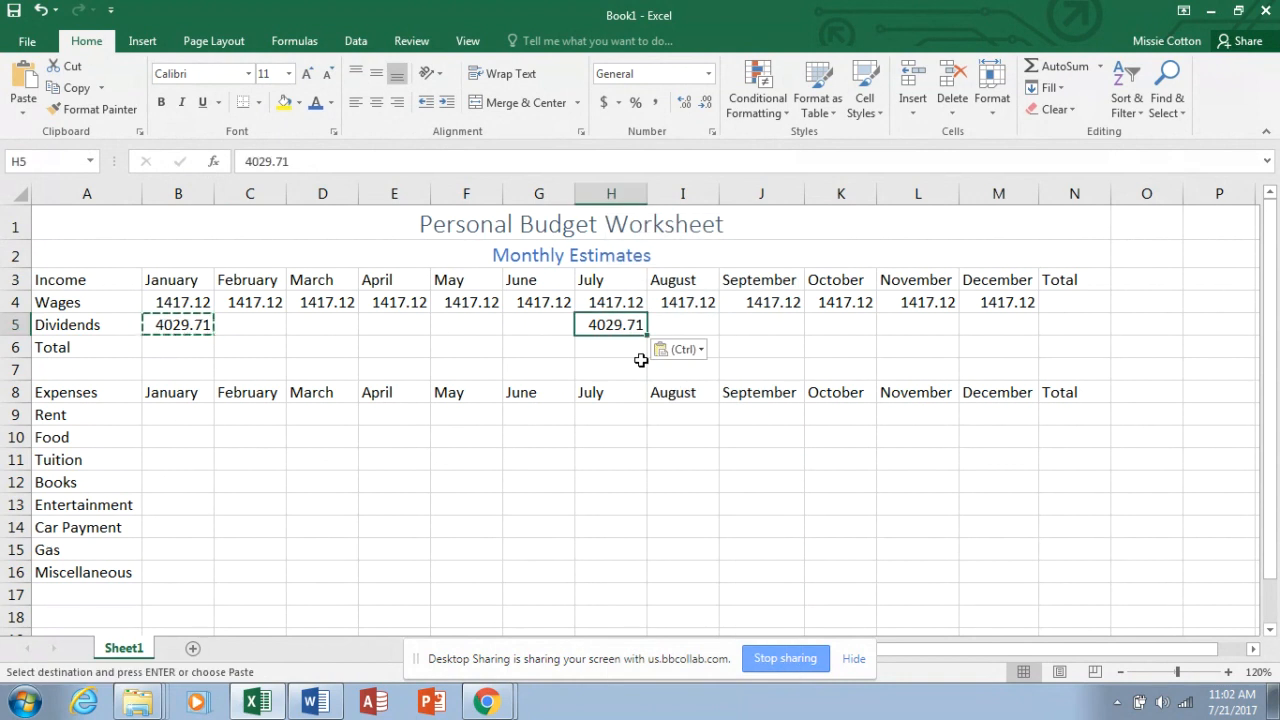
{"action": "left_click", "coordinate": [408, 345]}
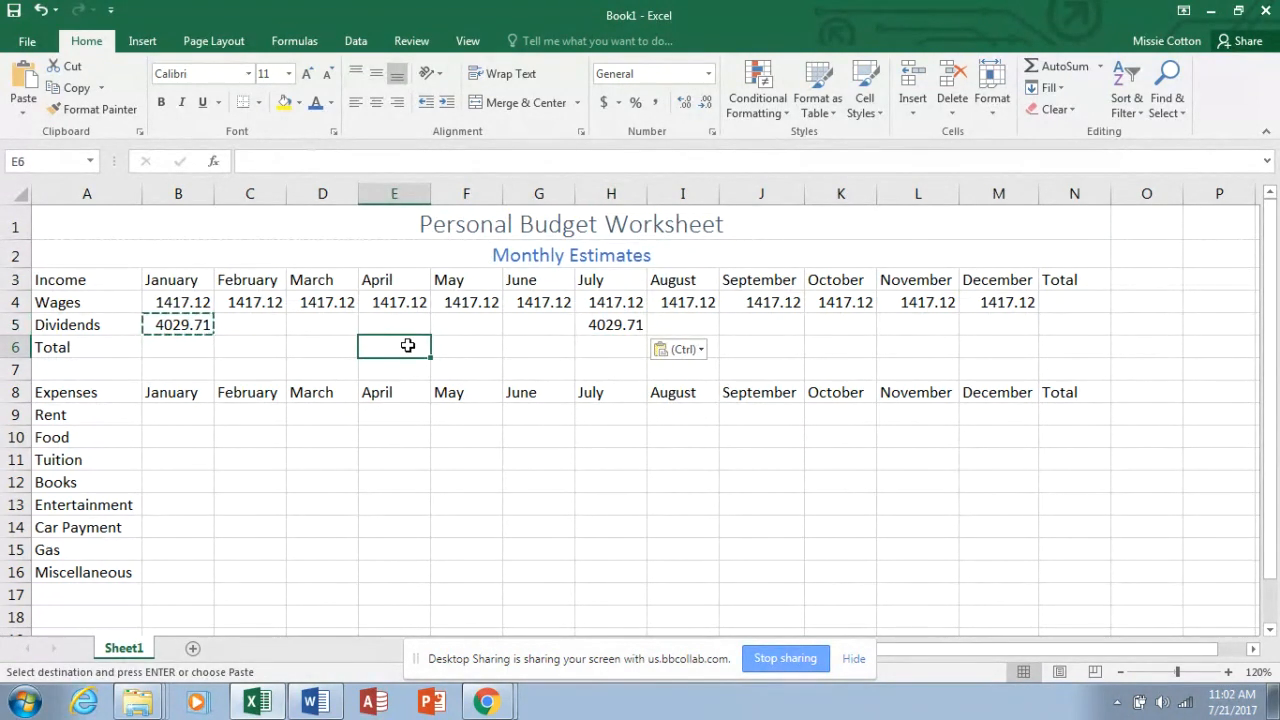
{"action": "key", "text": "Escape"}
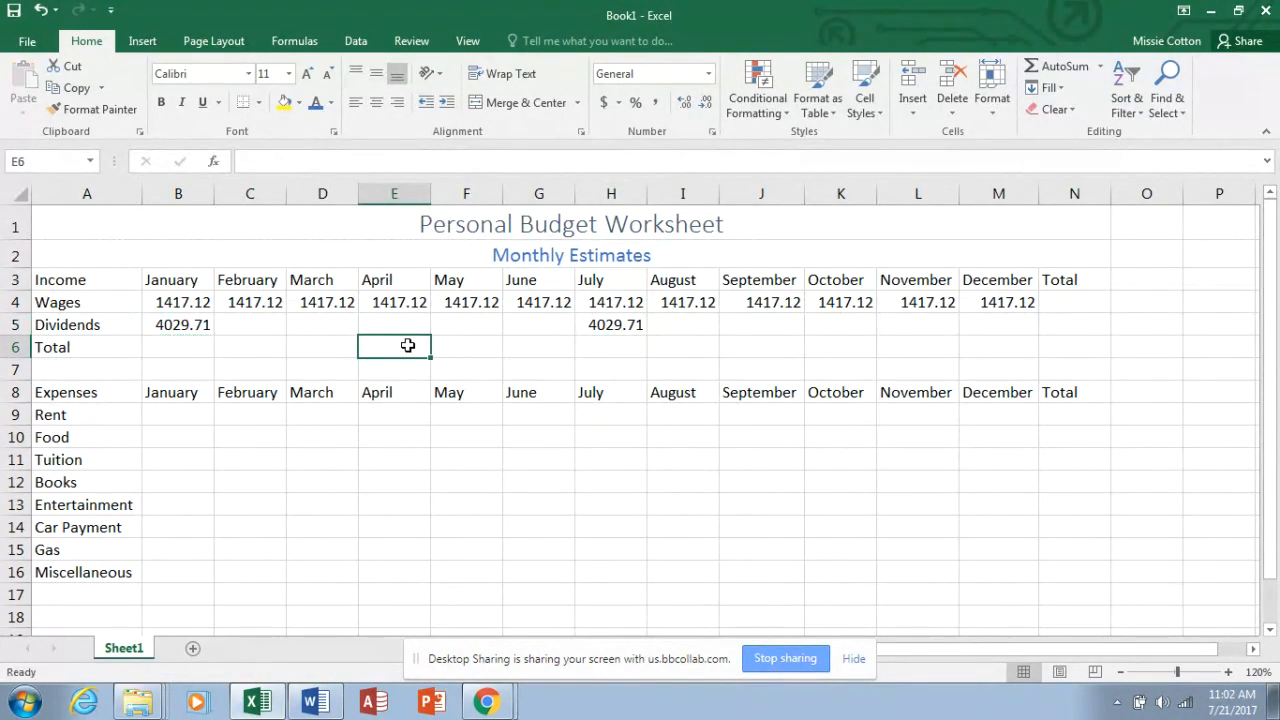
{"action": "left_click", "coordinate": [273, 325]}
{"action": "left_click", "coordinate": [322, 326]}
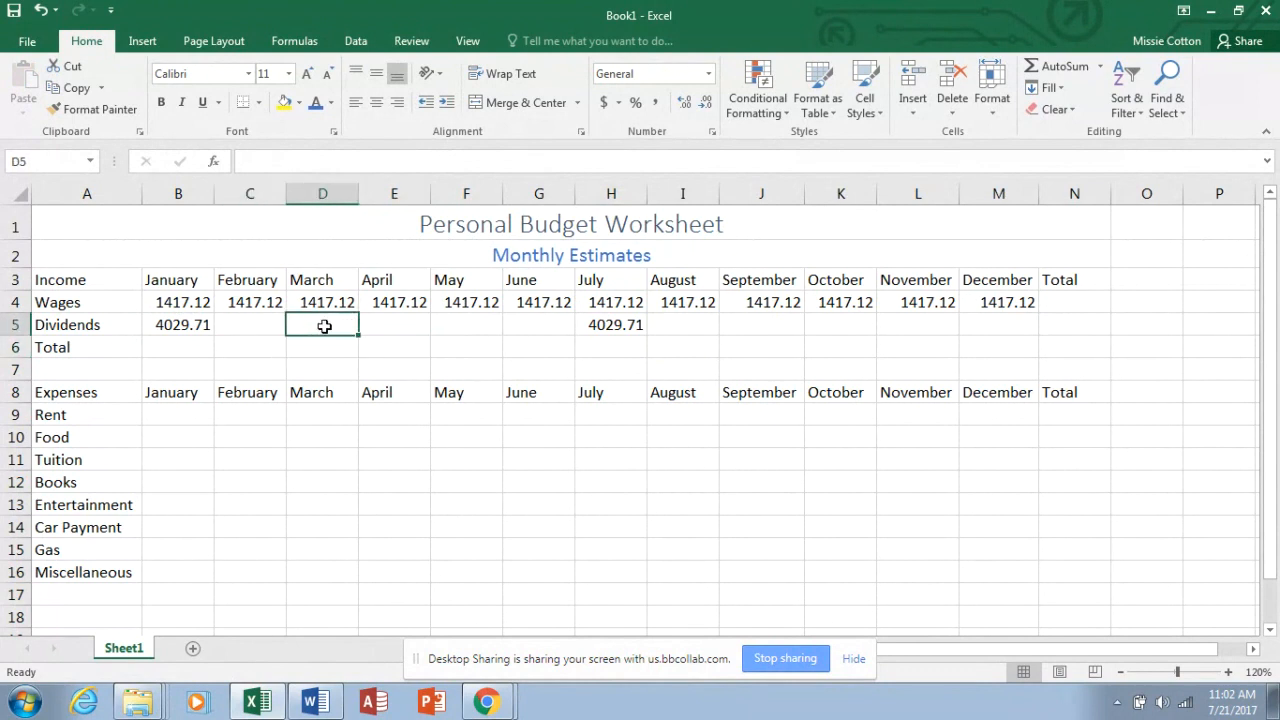
{"action": "left_click", "coordinate": [375, 332]}
{"action": "left_click", "coordinate": [453, 326]}
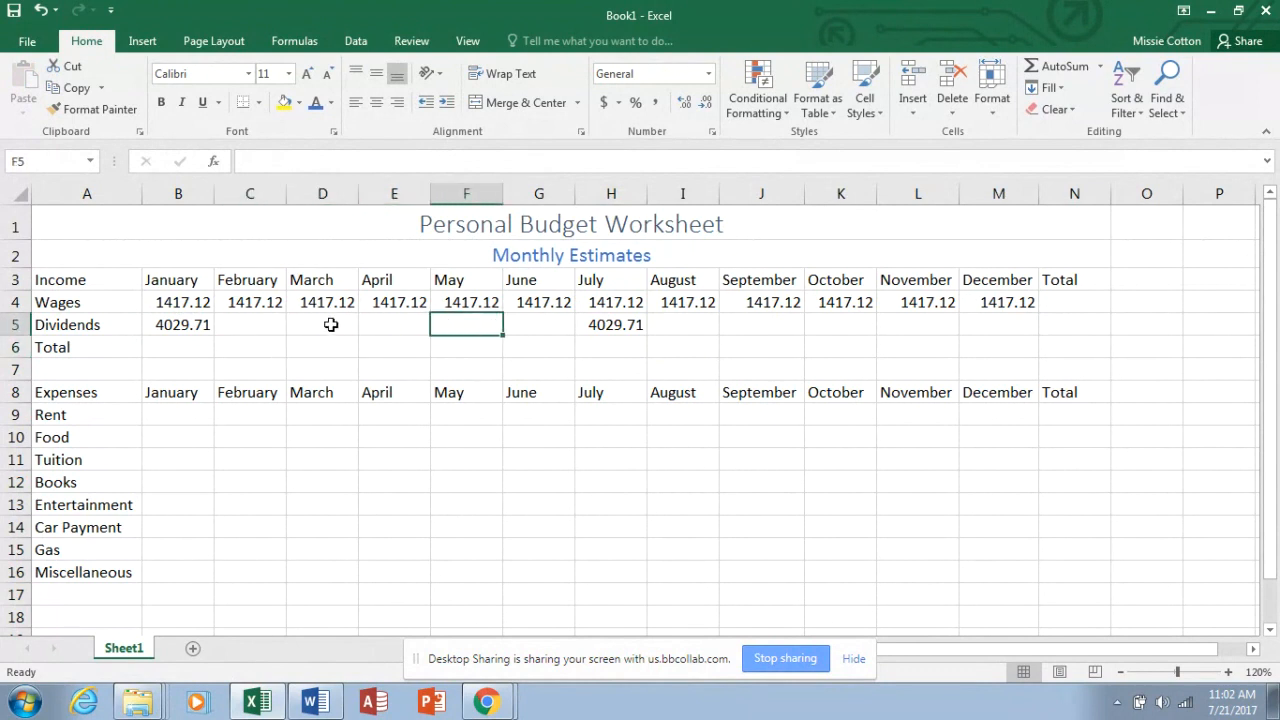
Step: Enter 0 as the February dividends in cell C5
{"action": "left_click", "coordinate": [251, 330]}
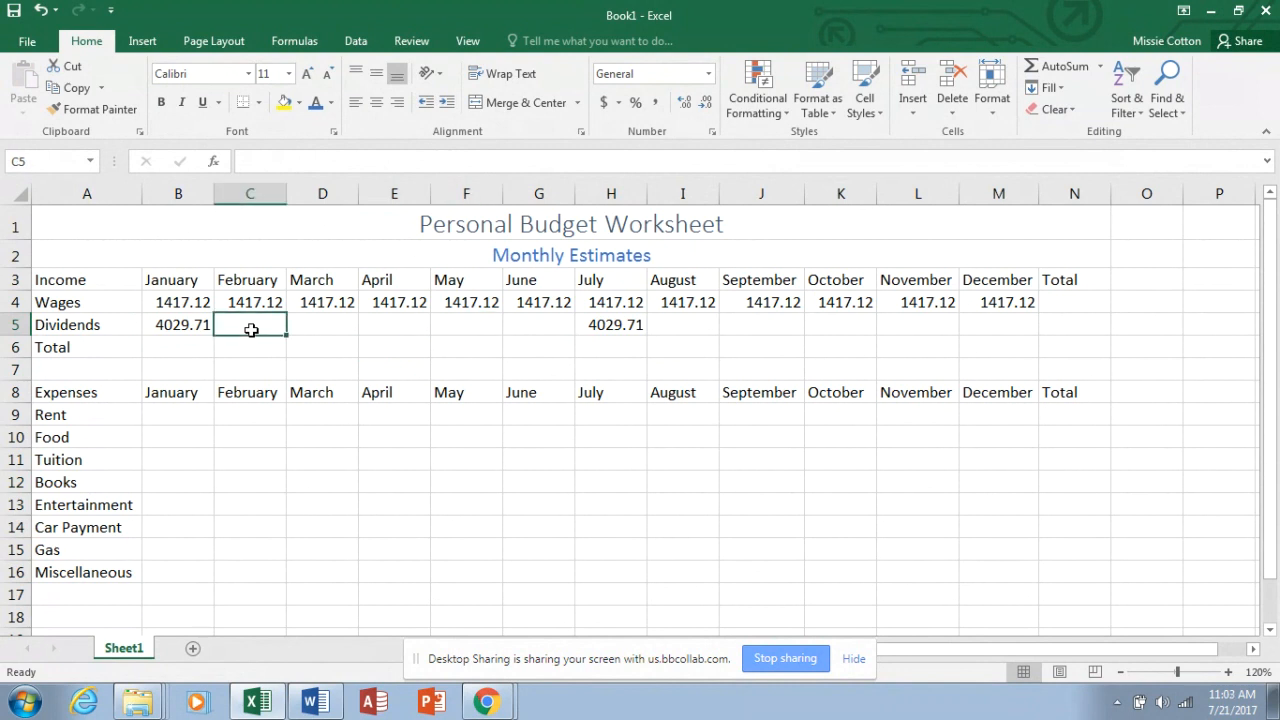
{"action": "type", "text": "0"}
{"action": "key", "text": "Return"}
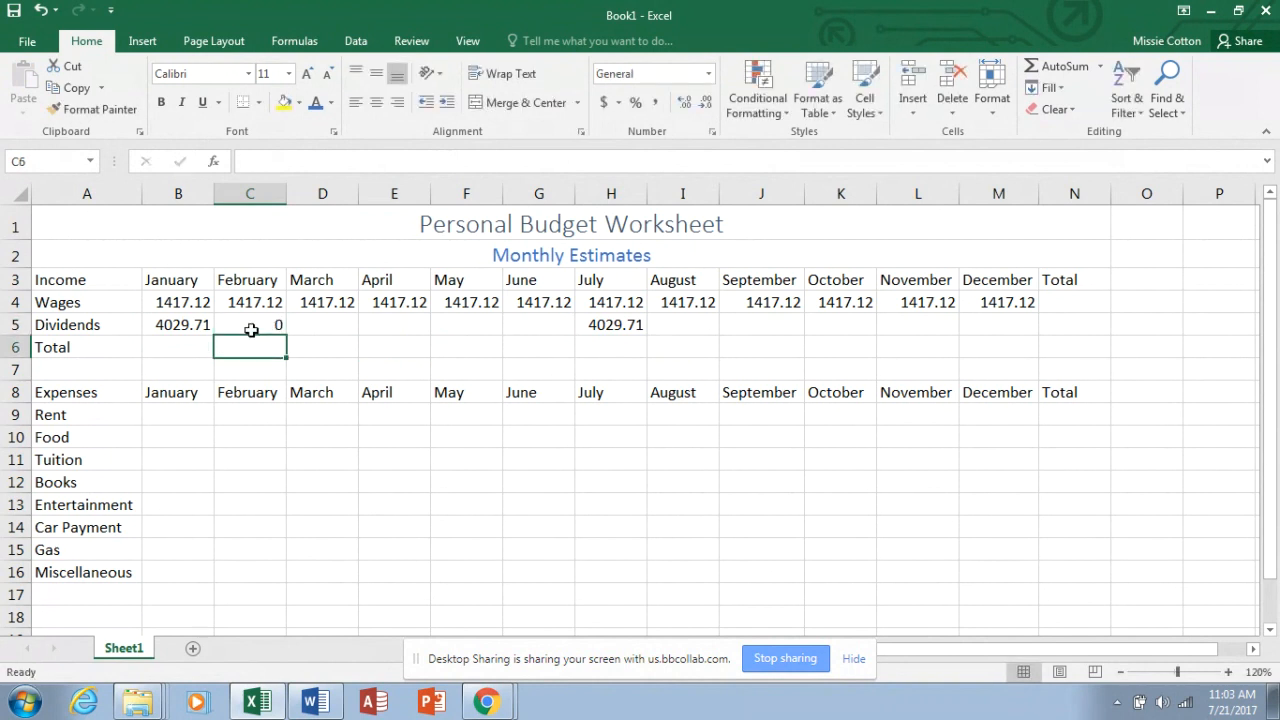
Step: Fill the February dividends of 0 through June in G5, and enter 0 for August in I5, filled through December in M5
{"action": "left_click", "coordinate": [251, 328]}
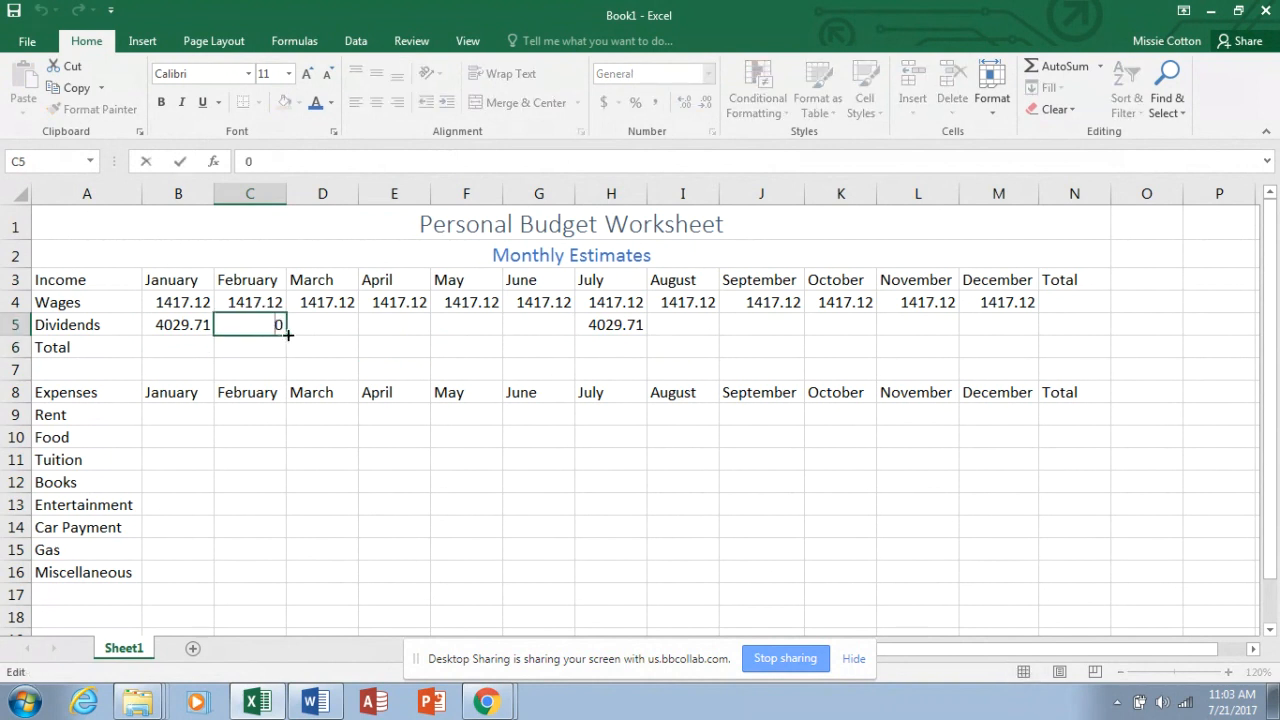
{"action": "left_click_drag", "start_coordinate": [289, 336], "coordinate": [549, 322]}
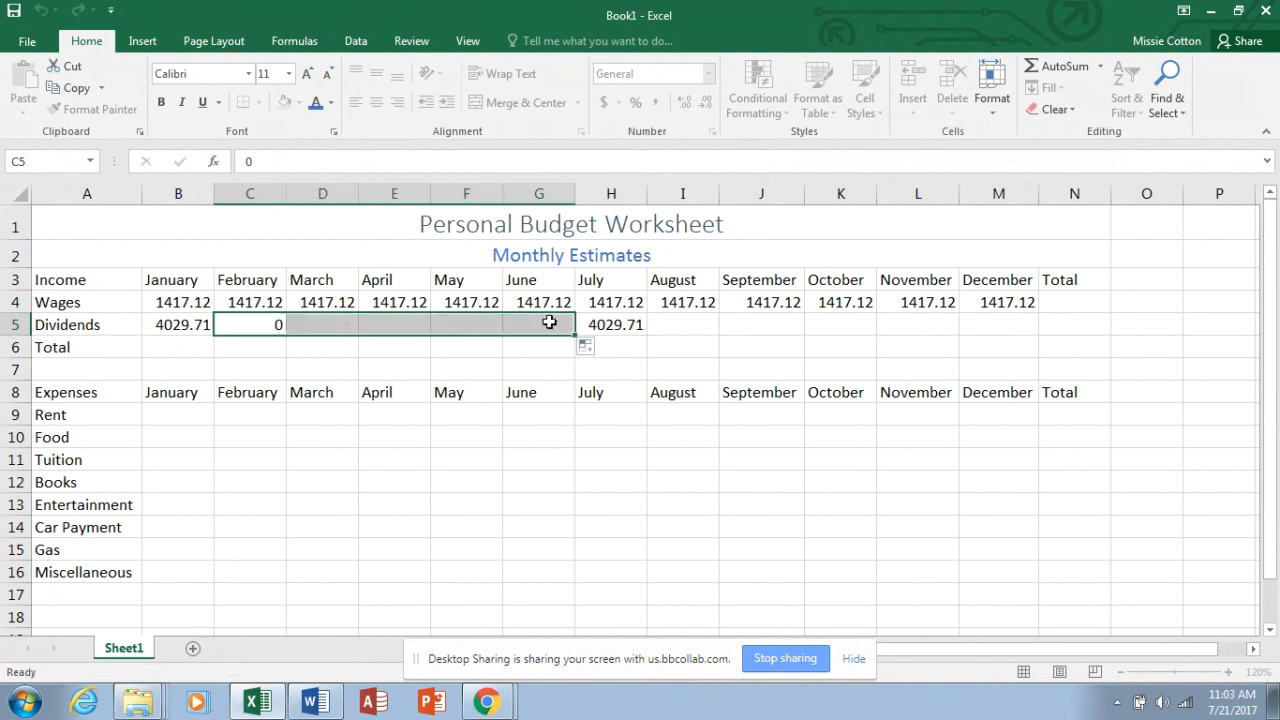
{"action": "left_click", "coordinate": [673, 324]}
{"action": "type", "text": "0"}
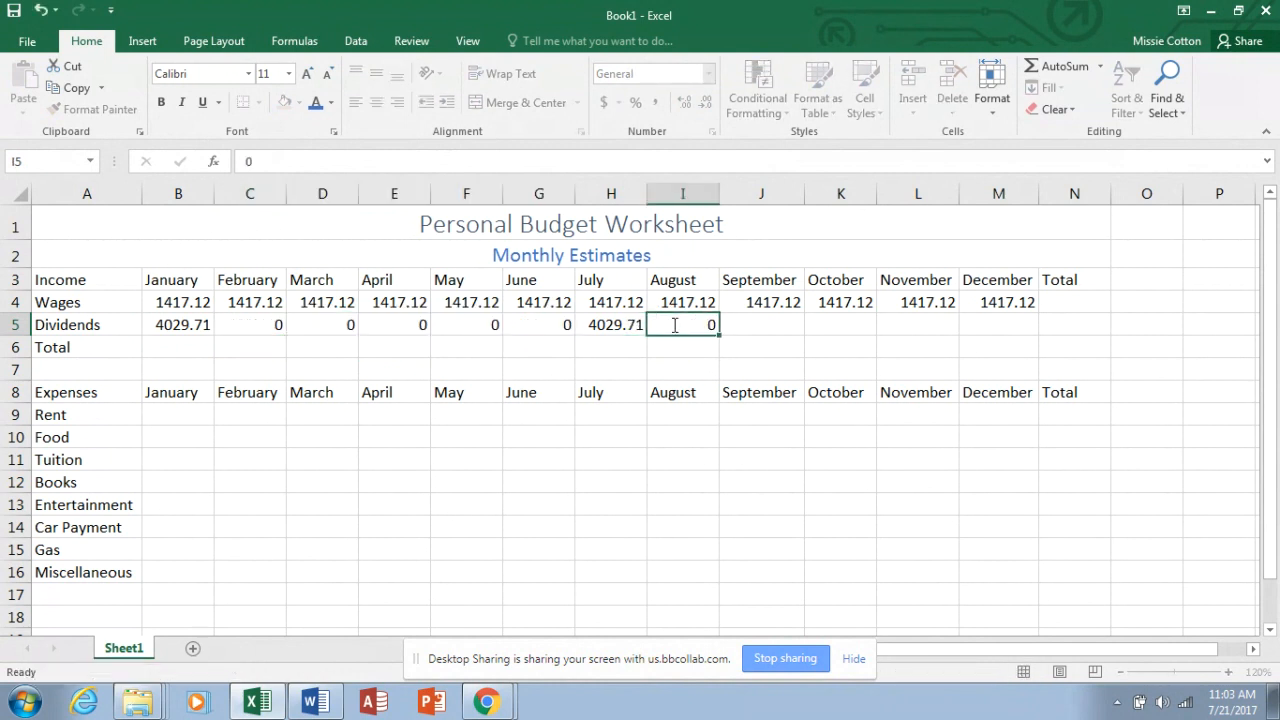
{"action": "key", "text": "Return"}
{"action": "left_click", "coordinate": [673, 324]}
{"action": "left_click_drag", "start_coordinate": [718, 336], "coordinate": [1006, 327]}
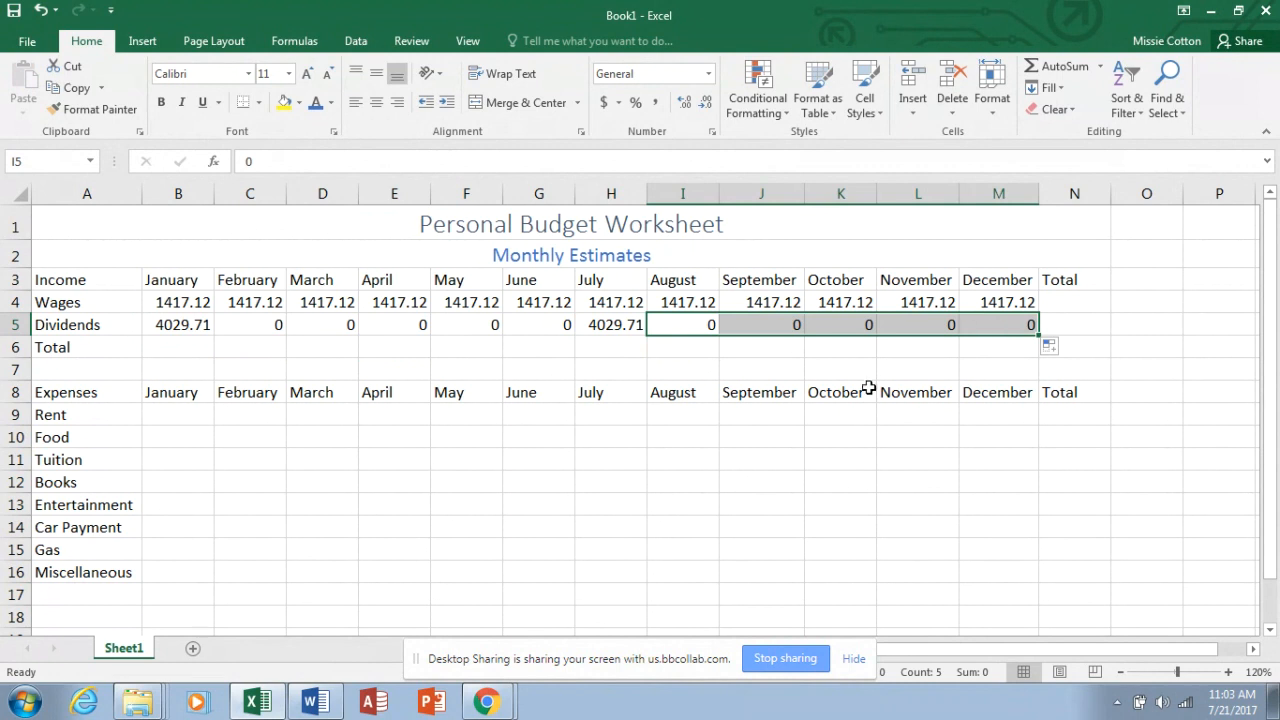
Step: Enter January rent of 410 in cell B9 and fill the amount across through December in M9
{"action": "left_click", "coordinate": [192, 416]}
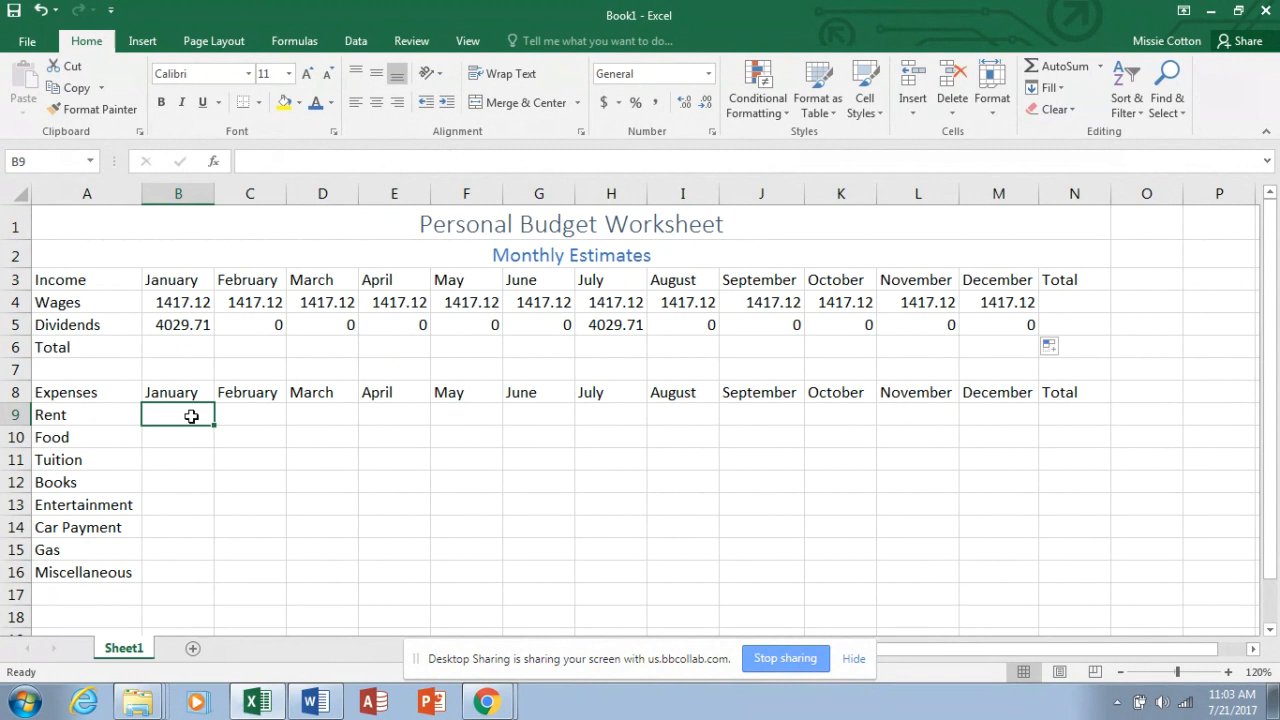
{"action": "type", "text": "410"}
{"action": "key", "text": "Return"}
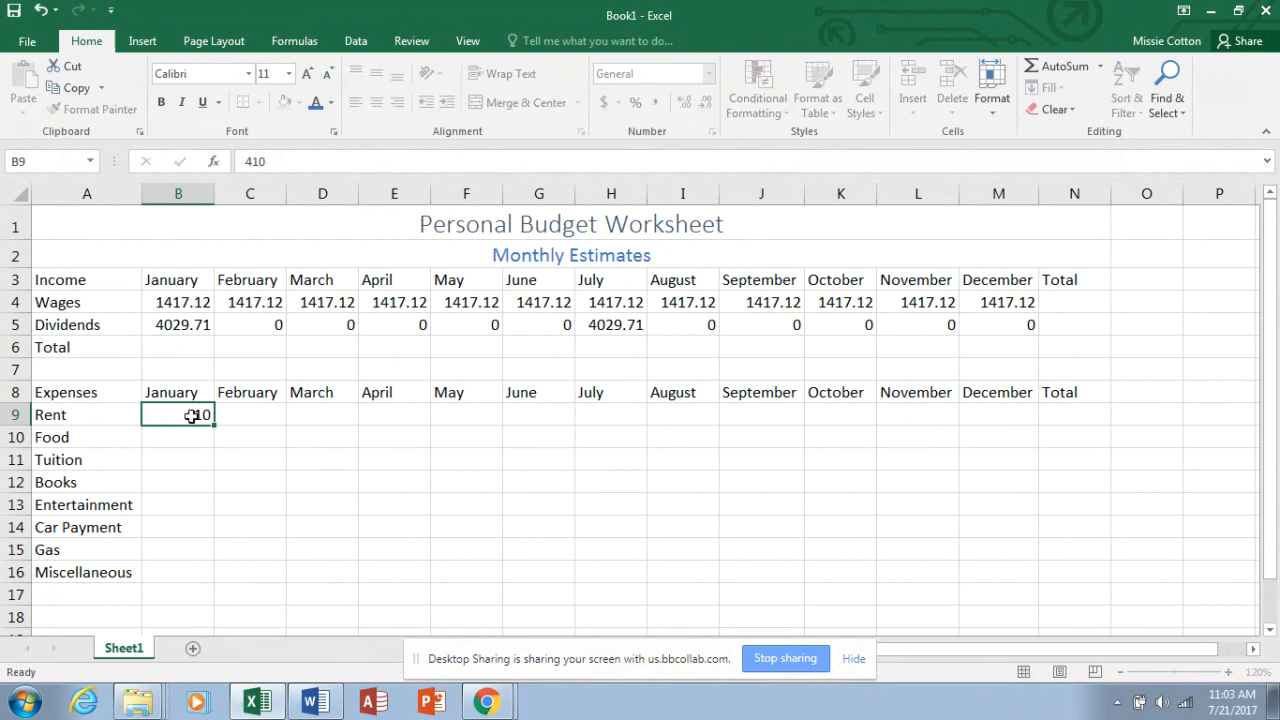
{"action": "left_click", "coordinate": [192, 416]}
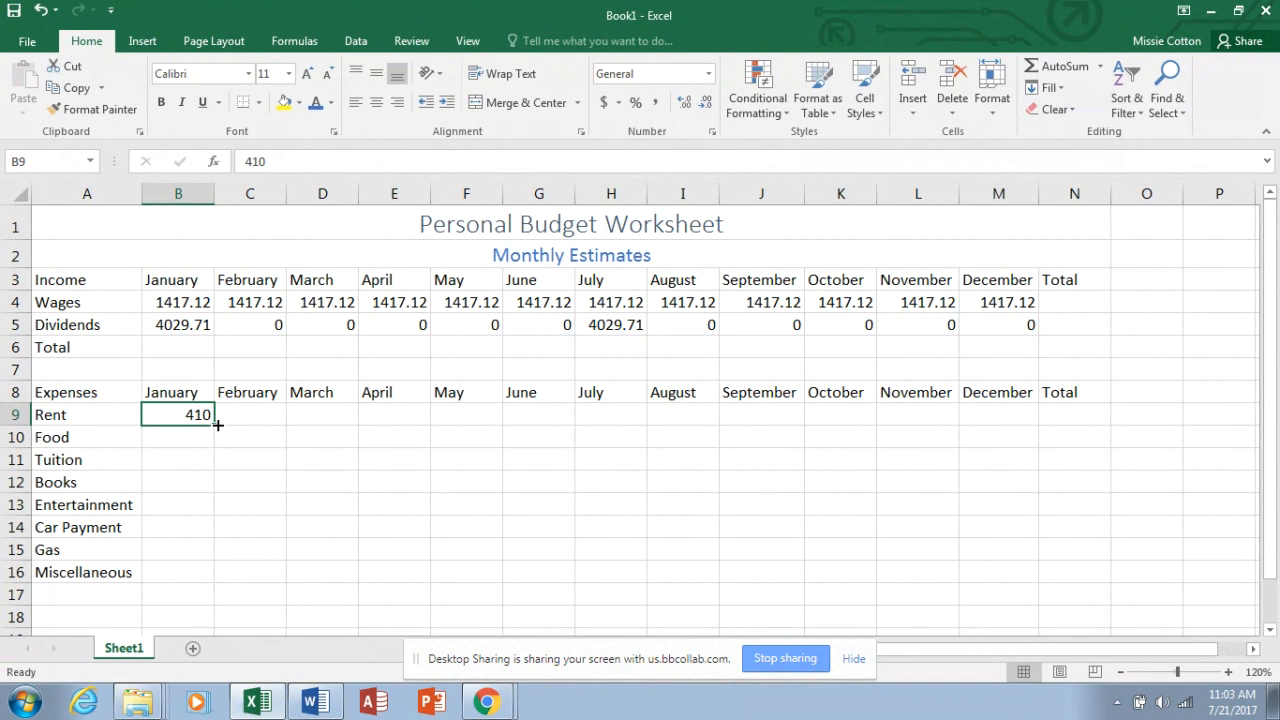
{"action": "left_click_drag", "start_coordinate": [217, 425], "coordinate": [1010, 412]}
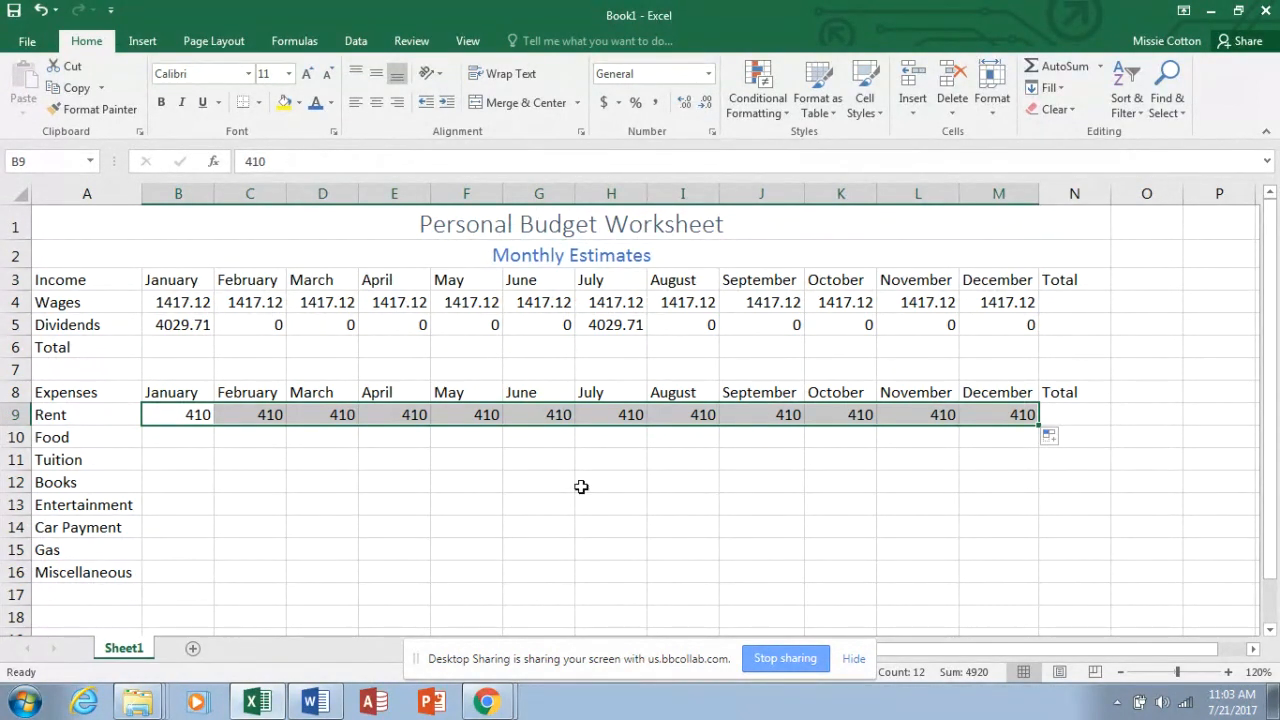
Step: Enter January food of 280 in cell B10 and fill the amount across through December in M10
{"action": "left_click", "coordinate": [189, 451]}
{"action": "left_click", "coordinate": [187, 438]}
{"action": "type", "text": "280"}
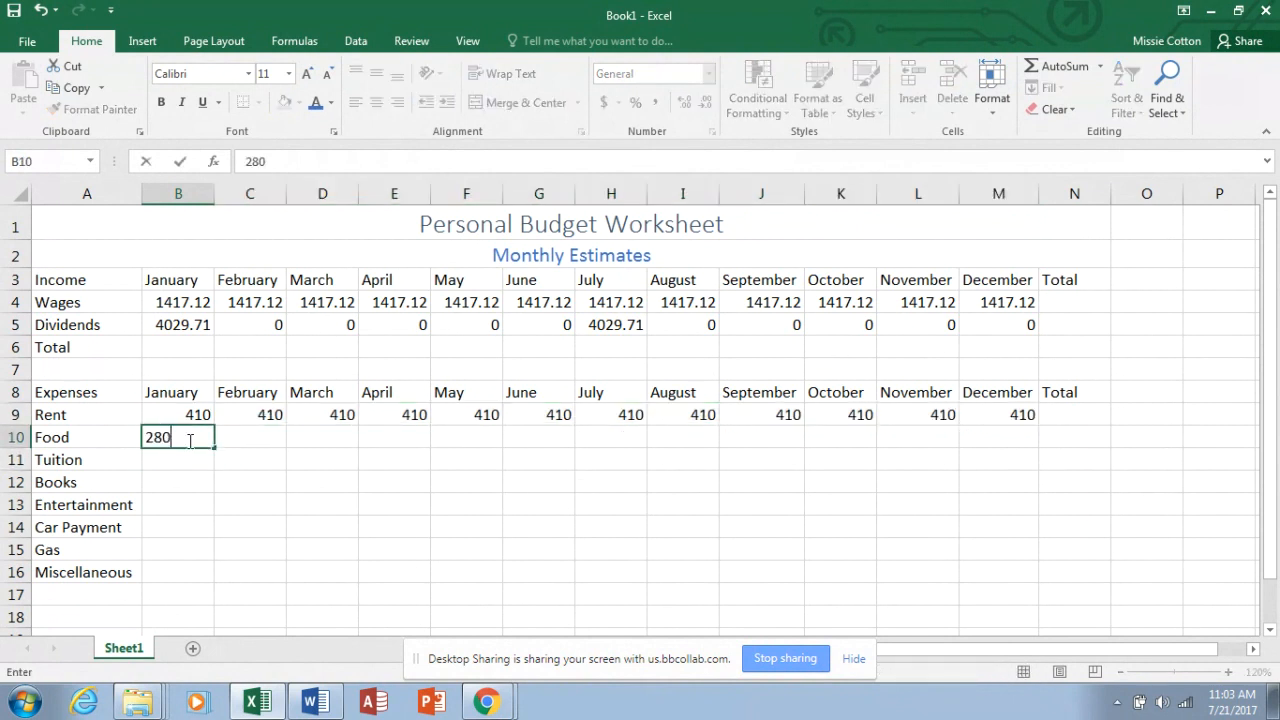
{"action": "key", "text": "Return"}
{"action": "left_click", "coordinate": [189, 441]}
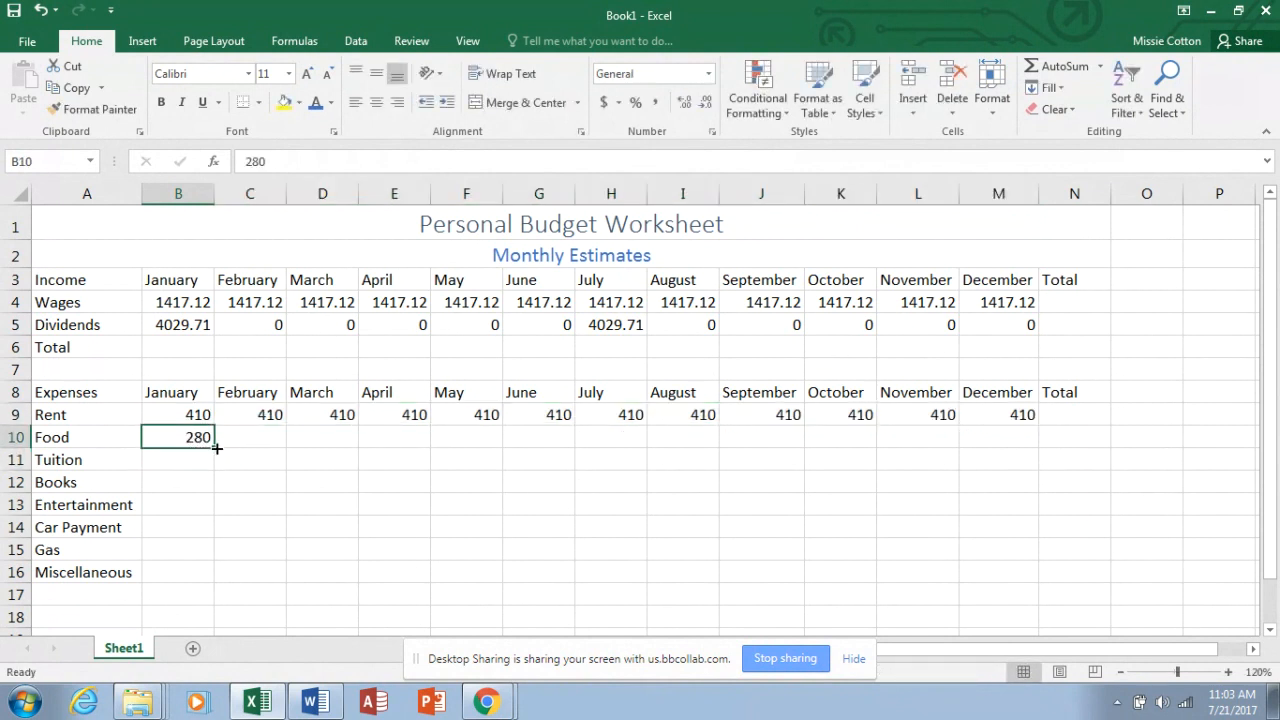
{"action": "left_click_drag", "start_coordinate": [214, 448], "coordinate": [1018, 424]}
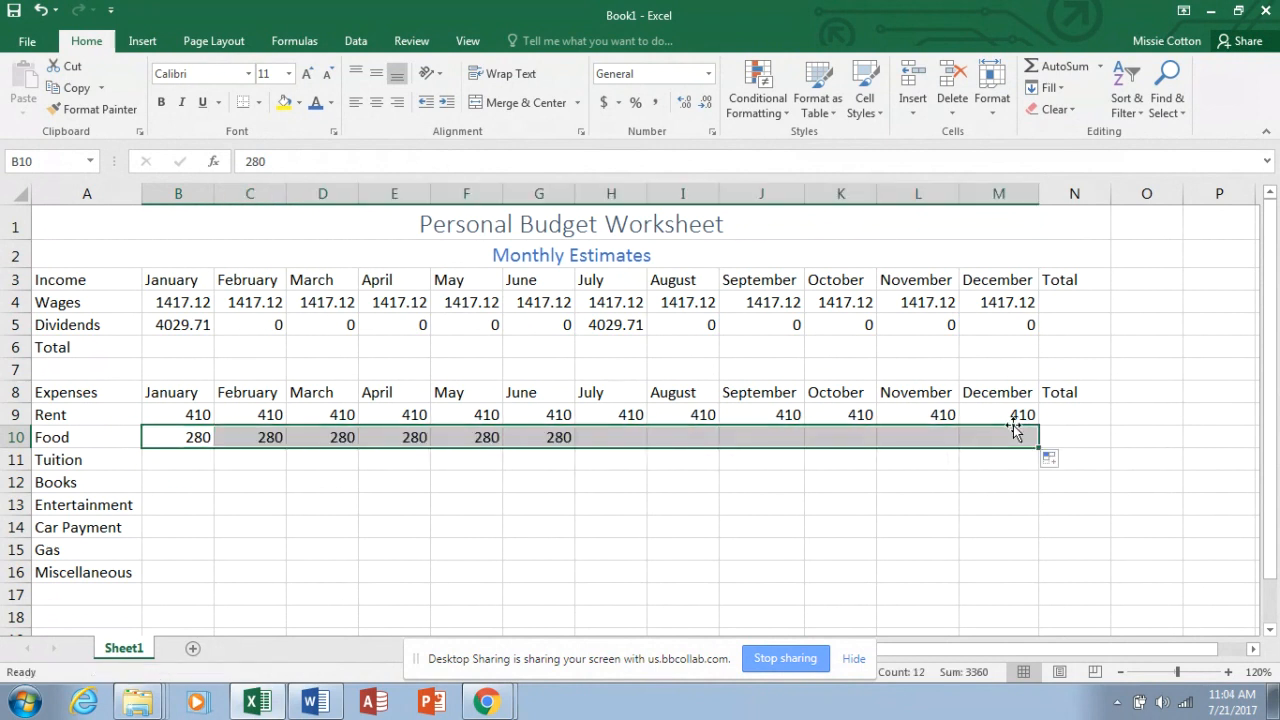
Step: Enter January tuition of 1500 in cell B11 and copy it to August in cell I11, ending copy mode
{"action": "left_click", "coordinate": [198, 461]}
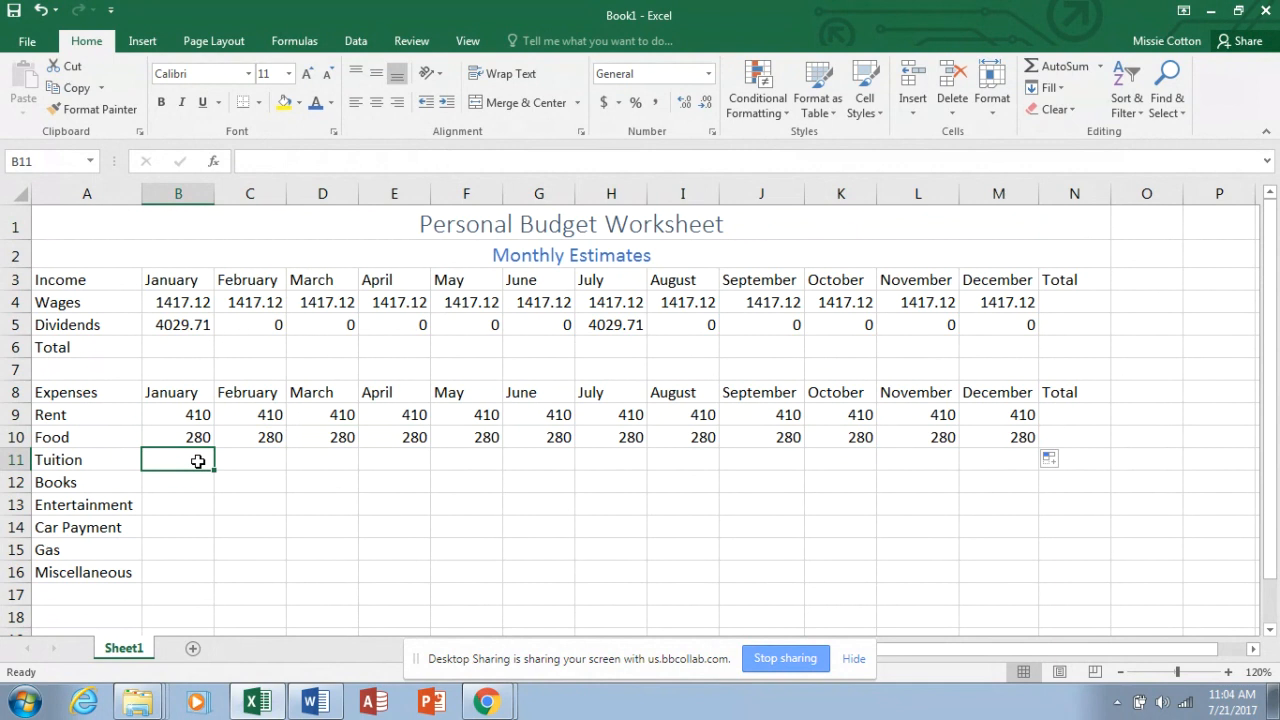
{"action": "type", "text": "1500"}
{"action": "key", "text": "Return"}
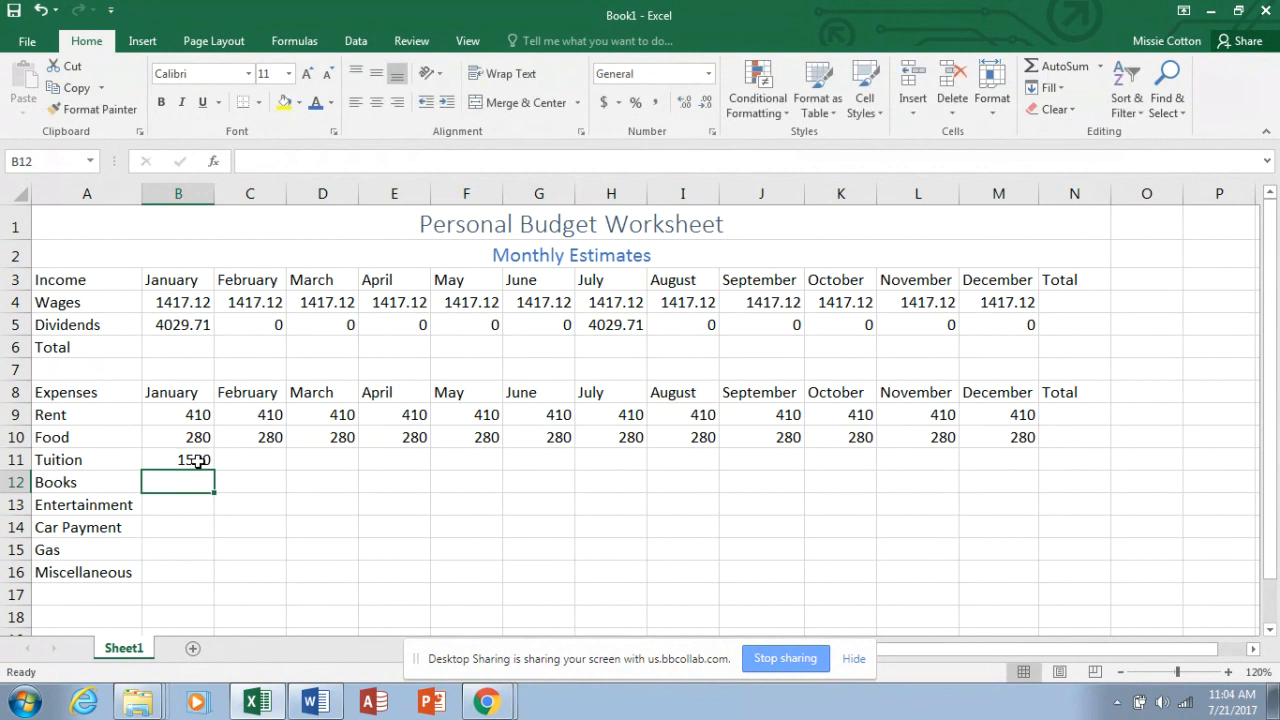
{"action": "left_click", "coordinate": [198, 461]}
{"action": "right_click", "coordinate": [198, 461]}
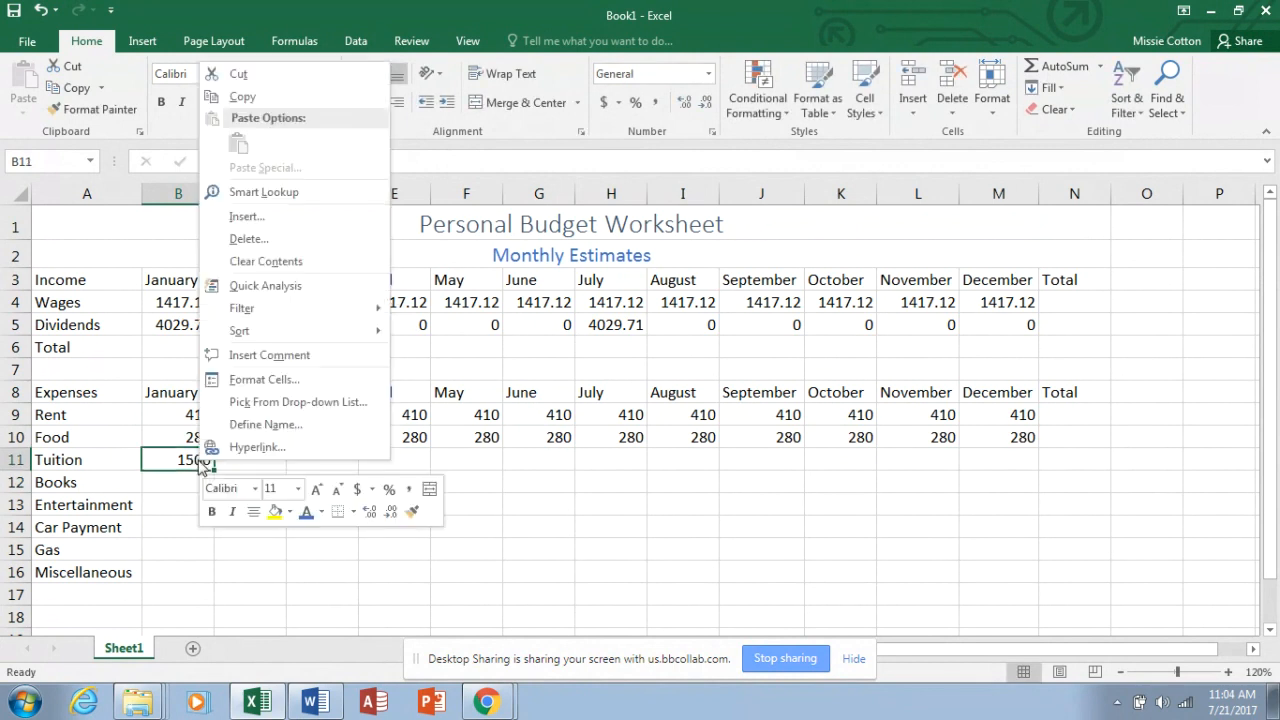
{"action": "left_click", "coordinate": [266, 100]}
{"action": "left_click", "coordinate": [671, 459]}
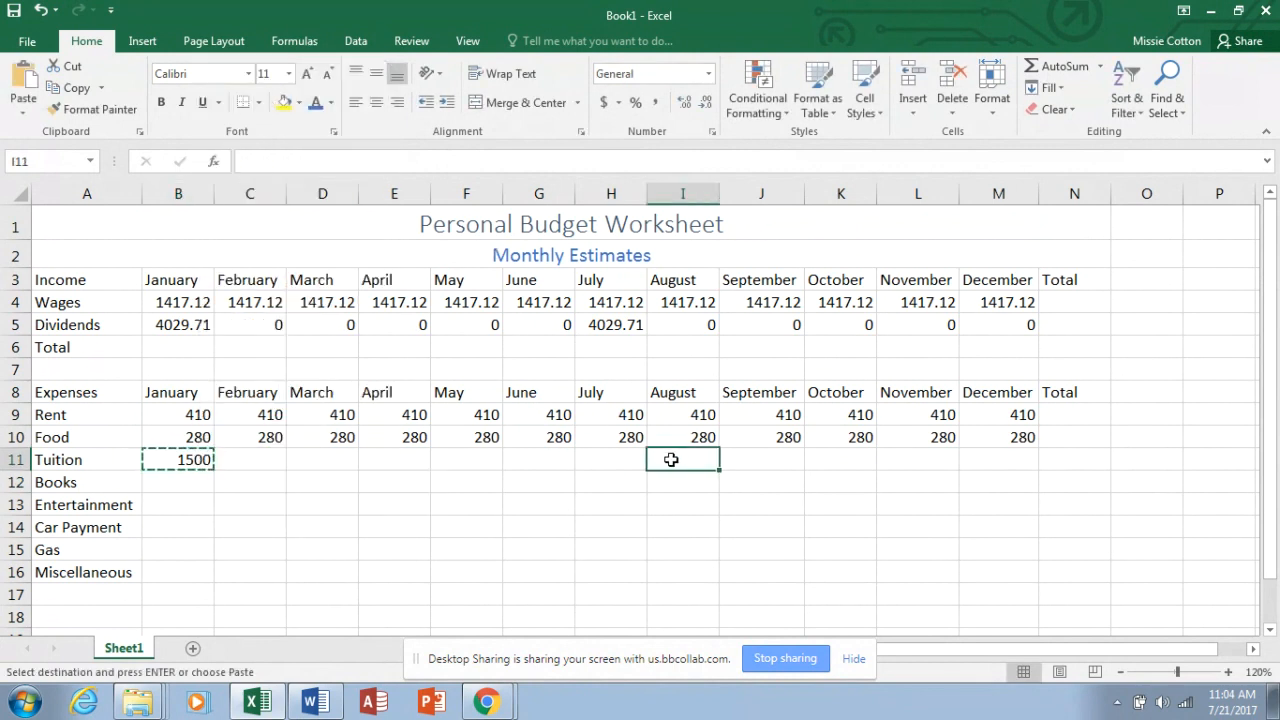
{"action": "right_click", "coordinate": [671, 459]}
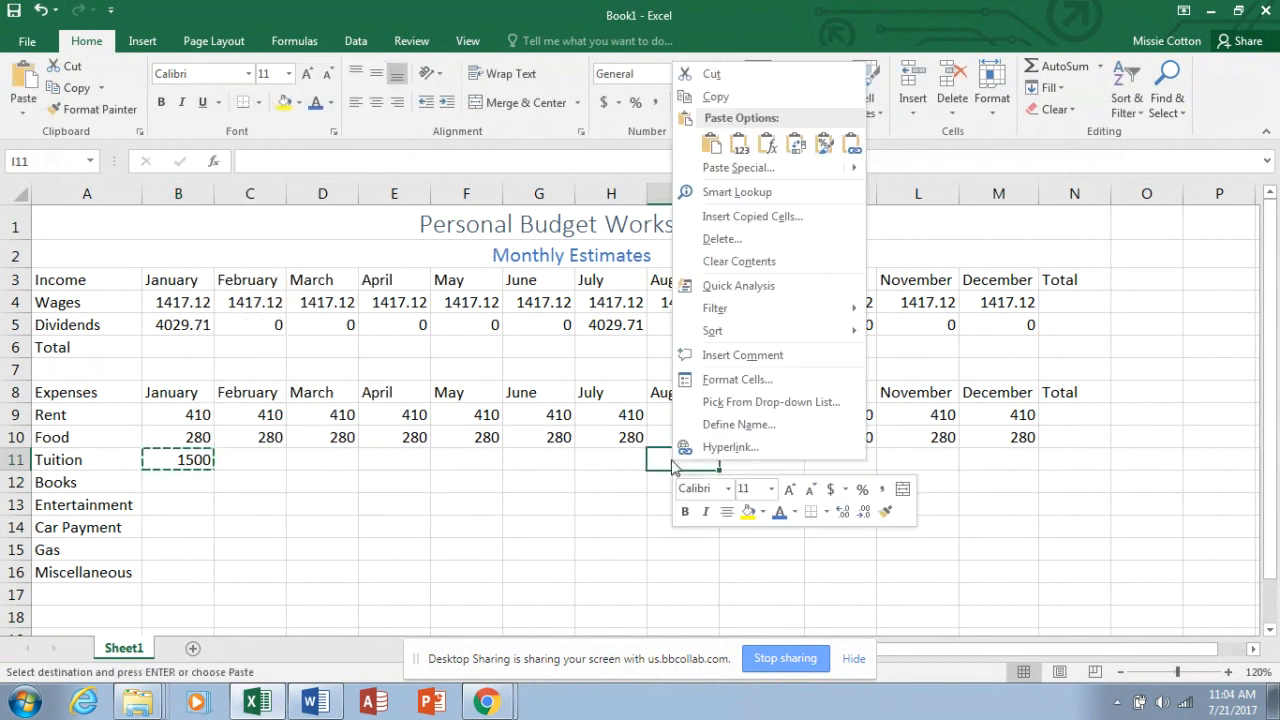
{"action": "left_click", "coordinate": [711, 145]}
{"action": "key", "text": "Escape"}
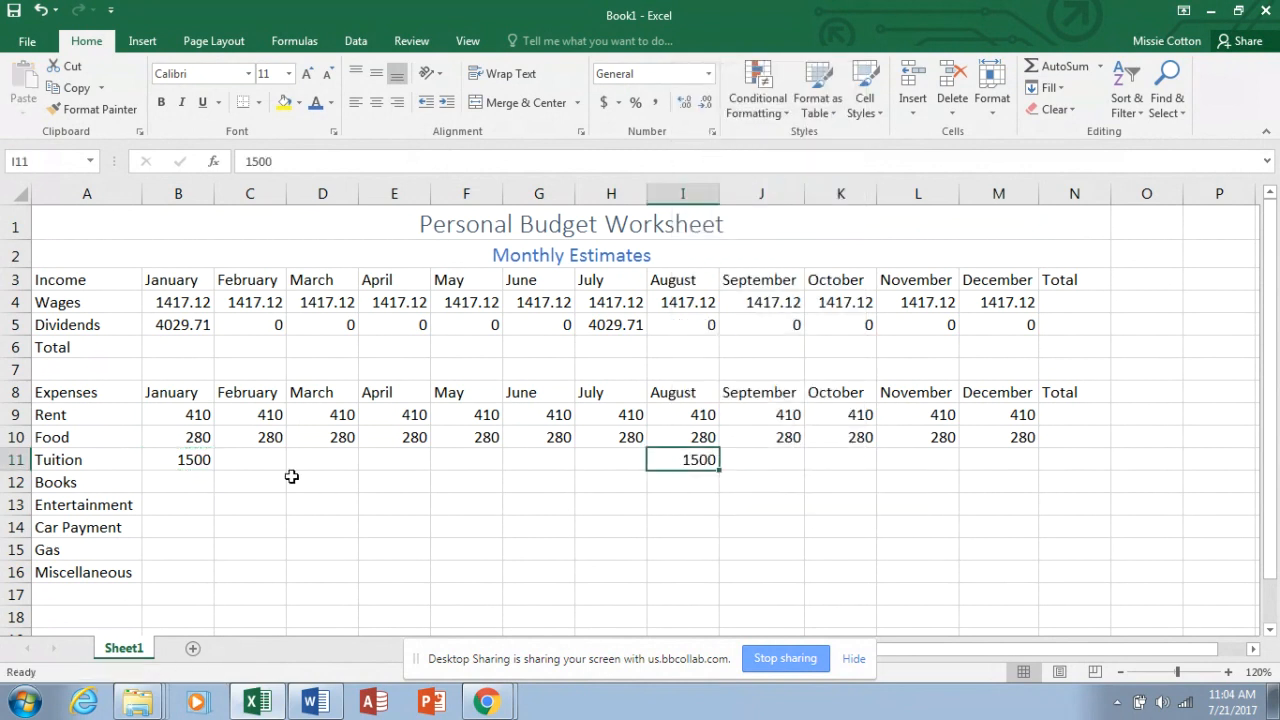
Step: Enter 0 as the February tuition in cell C11 and fill it across through July in H11
{"action": "left_click", "coordinate": [268, 463]}
{"action": "type", "text": "0"}
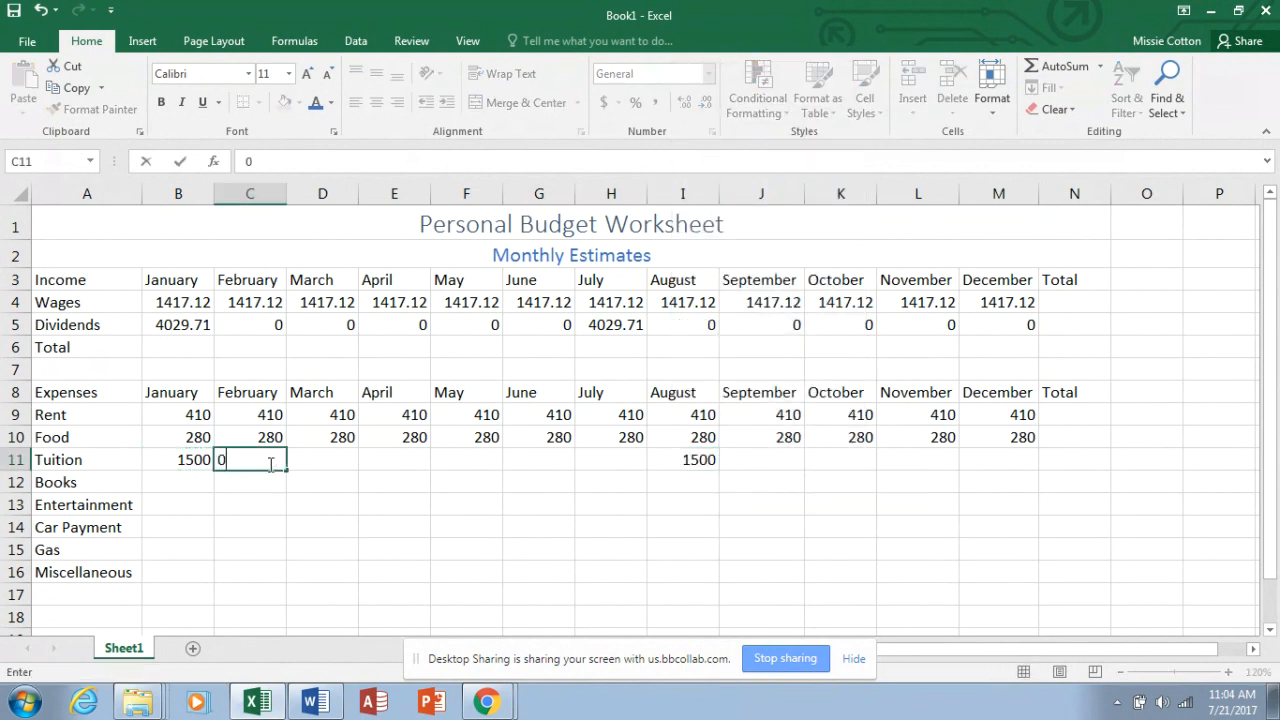
{"action": "key", "text": "Return"}
{"action": "left_click", "coordinate": [268, 462]}
{"action": "left_click_drag", "start_coordinate": [285, 474], "coordinate": [625, 462]}
Step: Enter 0 as the September tuition in cell J11 and fill it across through December in M11
{"action": "left_click", "coordinate": [763, 465]}
{"action": "type", "text": "0"}
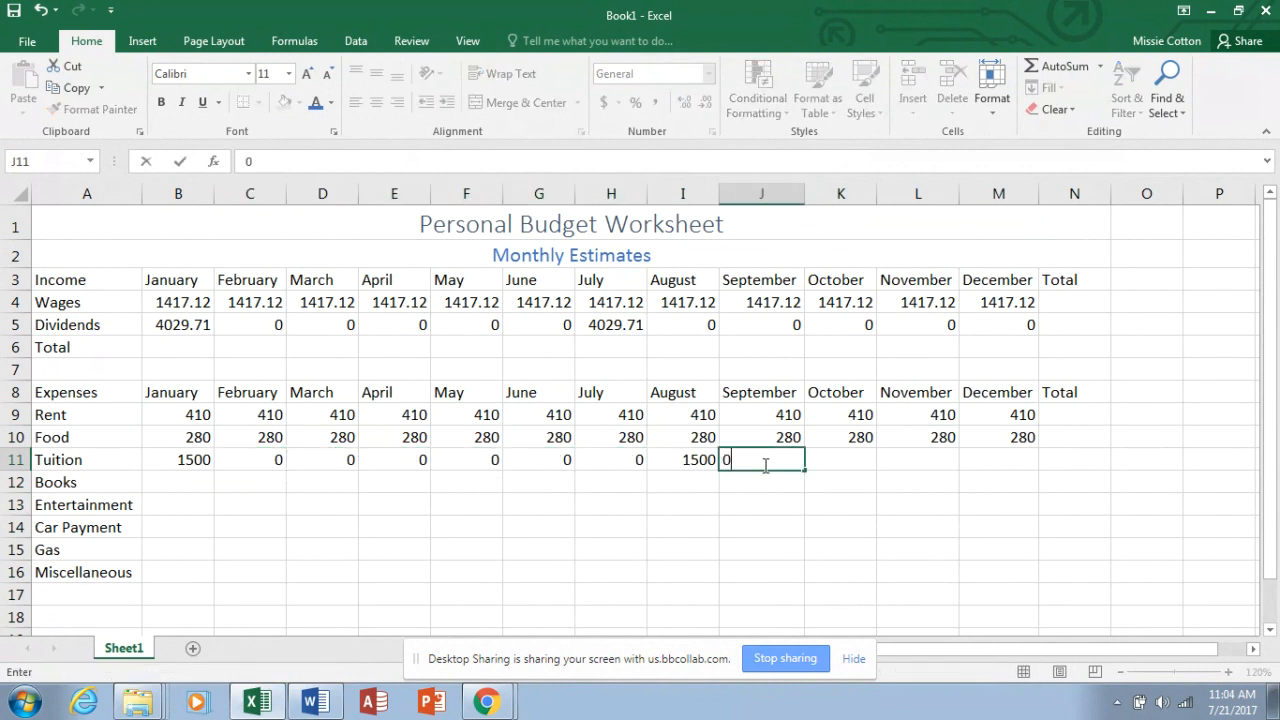
{"action": "key", "text": "Return"}
{"action": "left_click", "coordinate": [765, 460]}
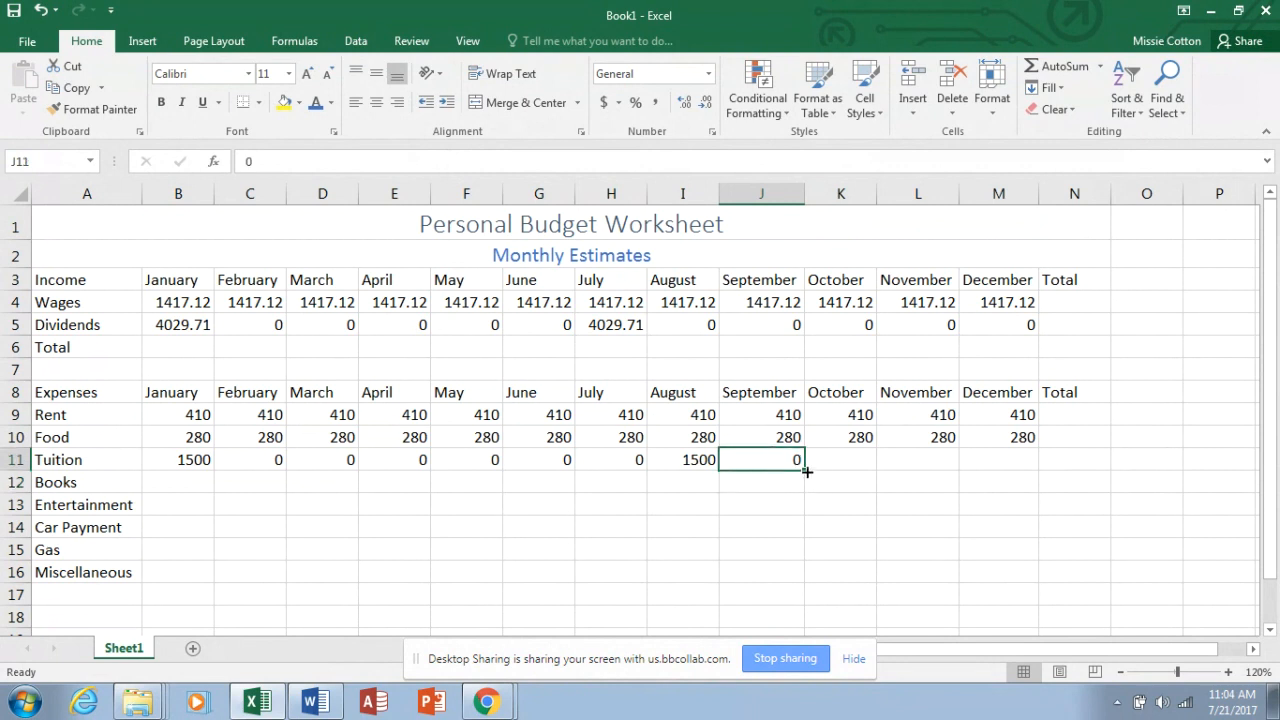
{"action": "left_click_drag", "start_coordinate": [805, 469], "coordinate": [1003, 463]}
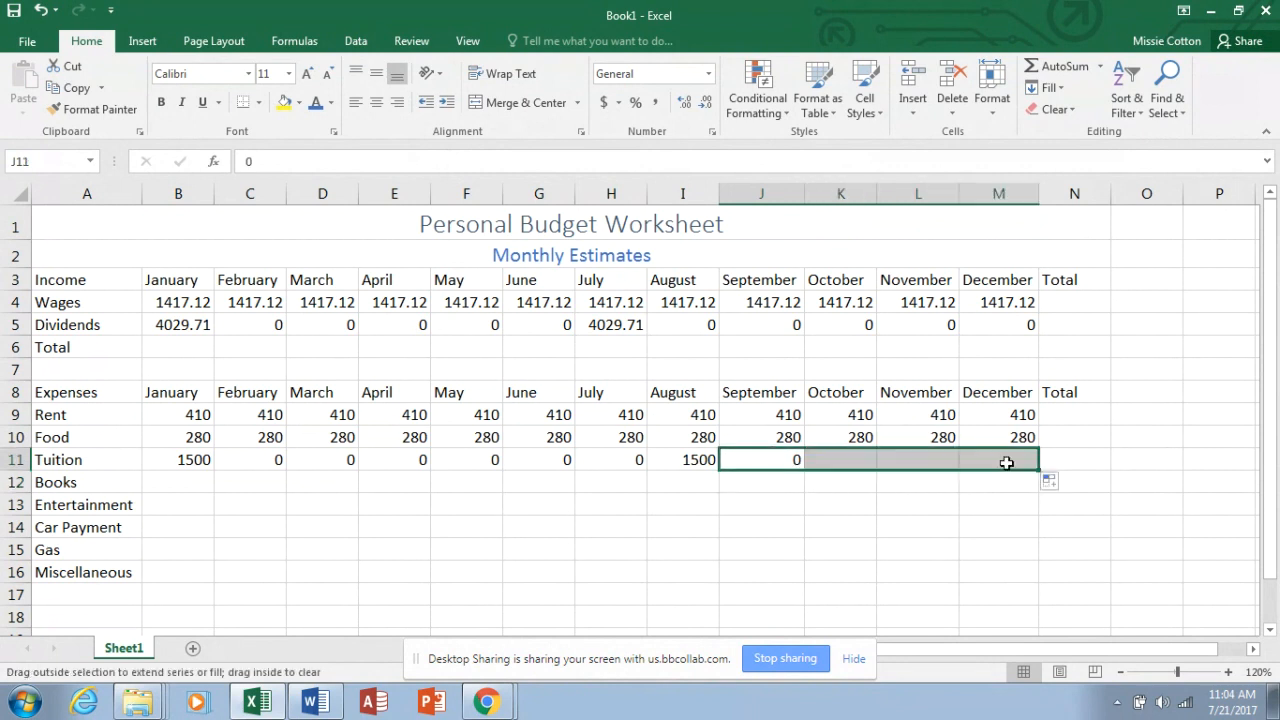
Step: Enter January books of 500 in cell B12 and copy it to August in cell I12, ending copy mode
{"action": "left_click", "coordinate": [192, 485]}
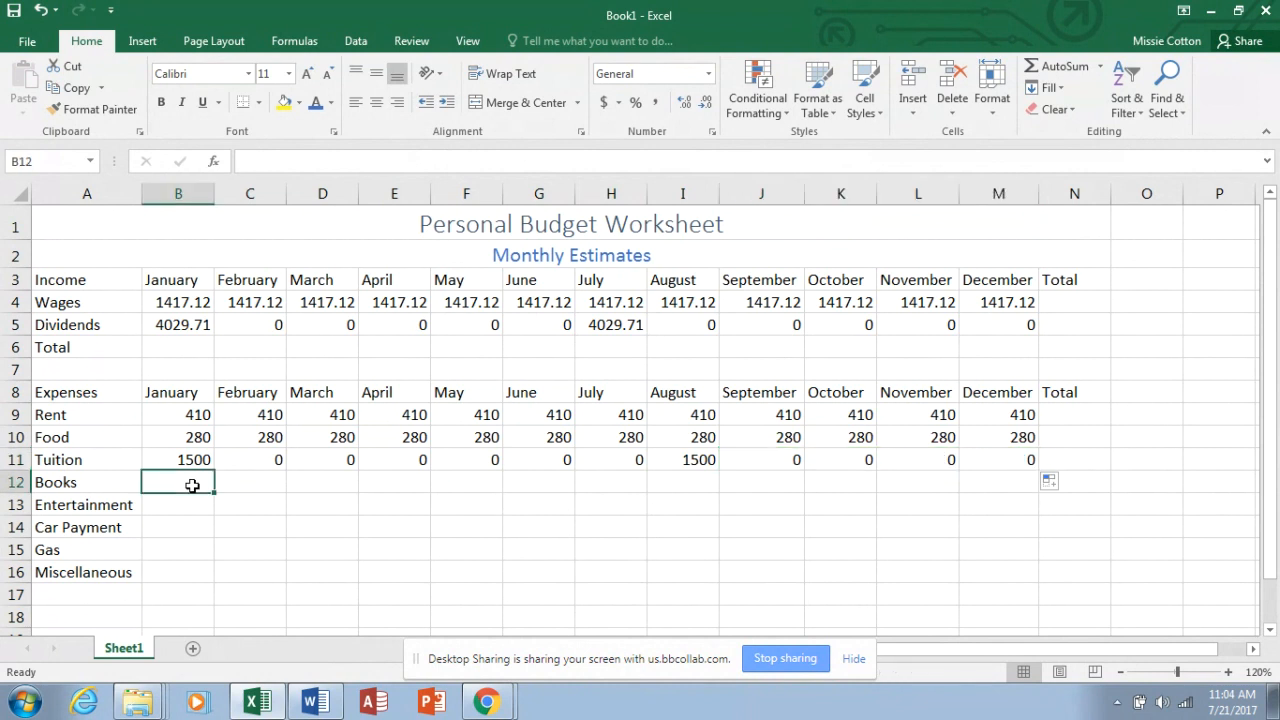
{"action": "type", "text": "500"}
{"action": "key", "text": "Return"}
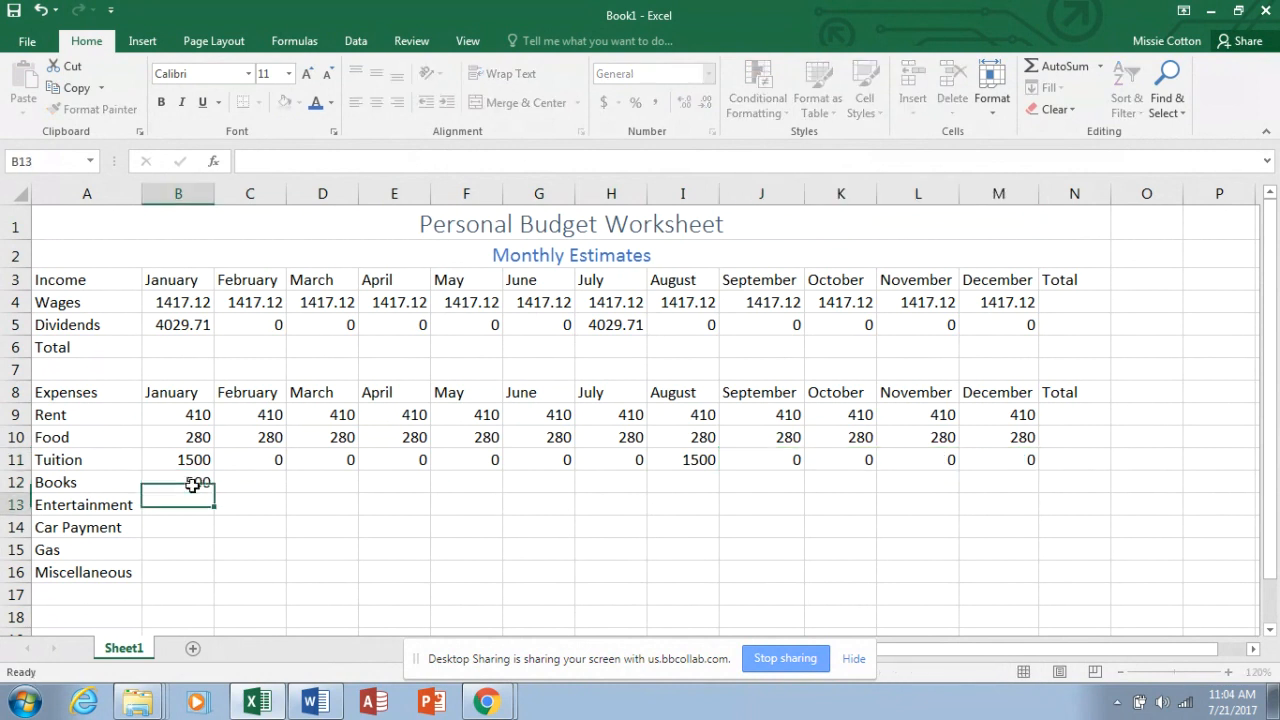
{"action": "left_click", "coordinate": [192, 483]}
{"action": "right_click", "coordinate": [192, 483]}
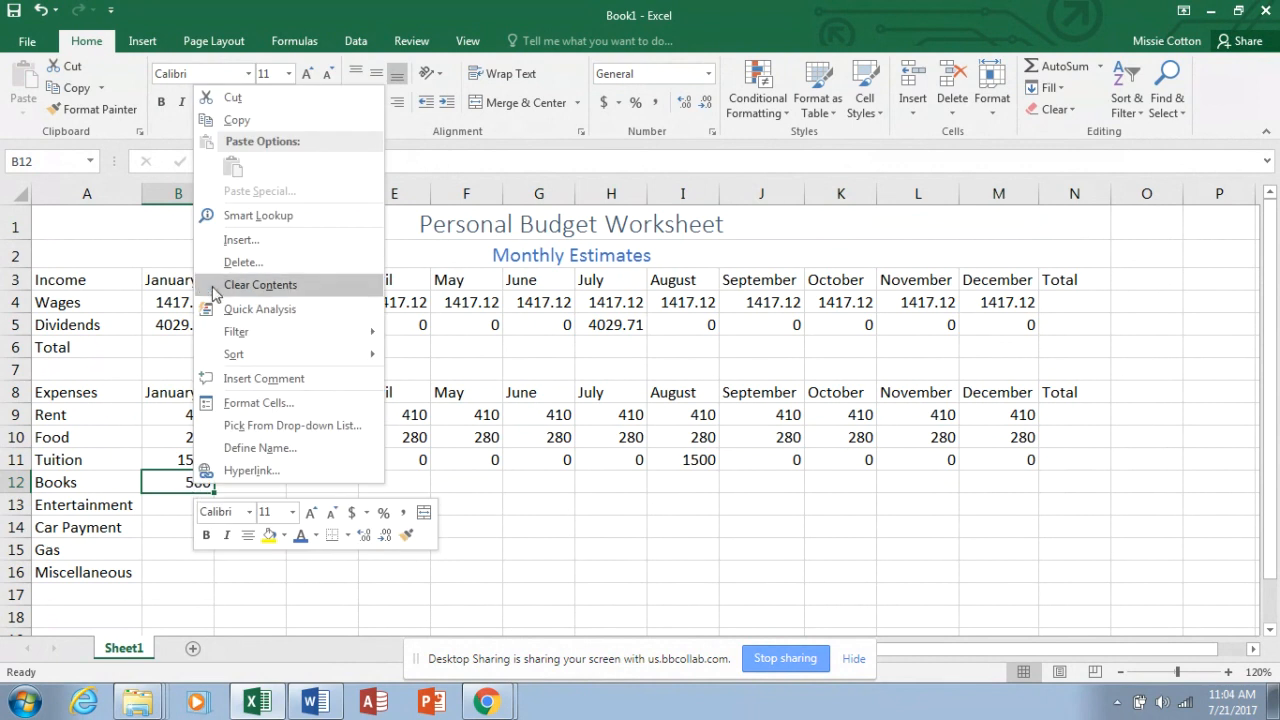
{"action": "left_click", "coordinate": [232, 118]}
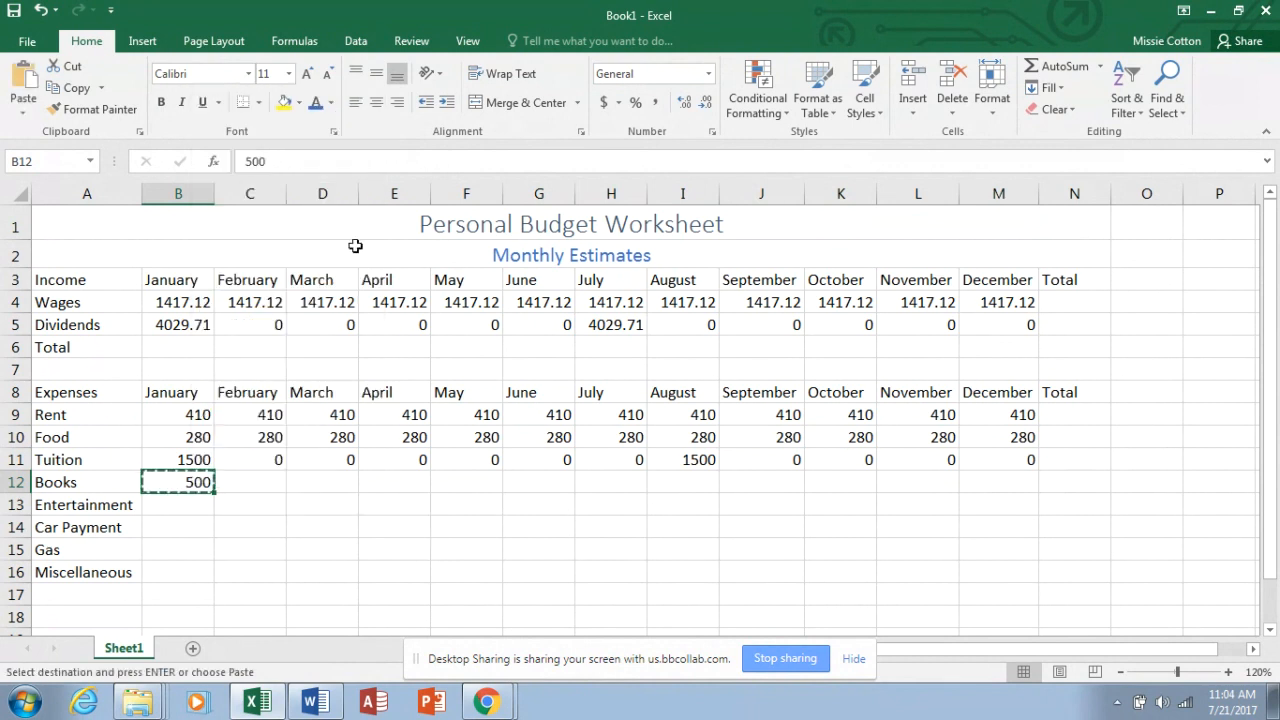
{"action": "left_click", "coordinate": [683, 482]}
{"action": "right_click", "coordinate": [684, 483]}
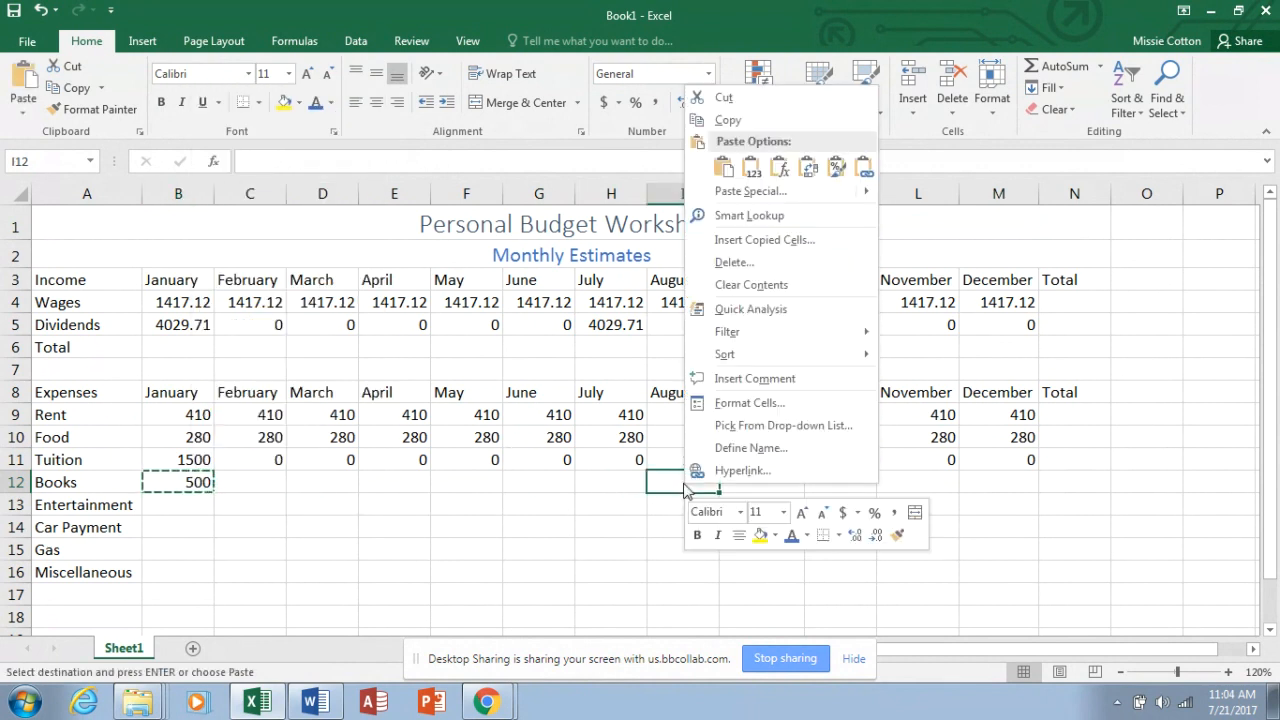
{"action": "left_click", "coordinate": [728, 167]}
{"action": "key", "text": "Escape"}
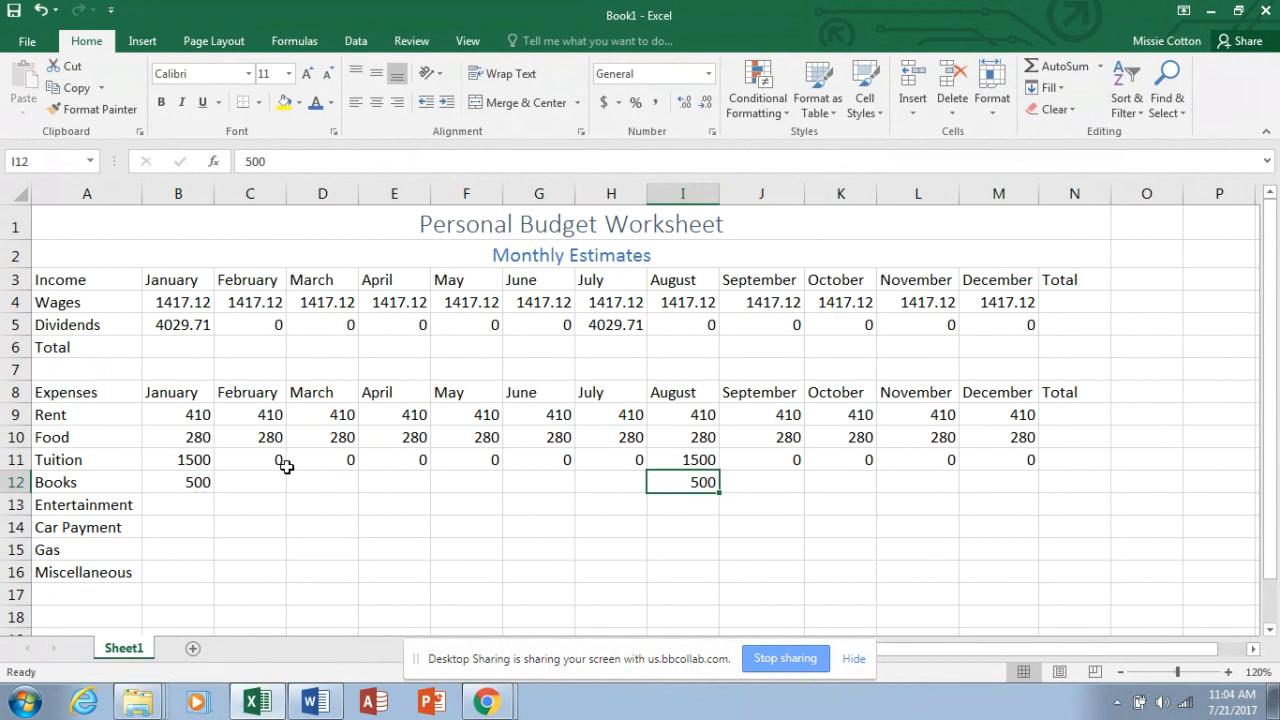
Step: Enter 0 as the February books amount in cell C12 and fill it across through July in H12
{"action": "left_click", "coordinate": [263, 486]}
{"action": "type", "text": "0"}
{"action": "key", "text": "ctrl+Return"}
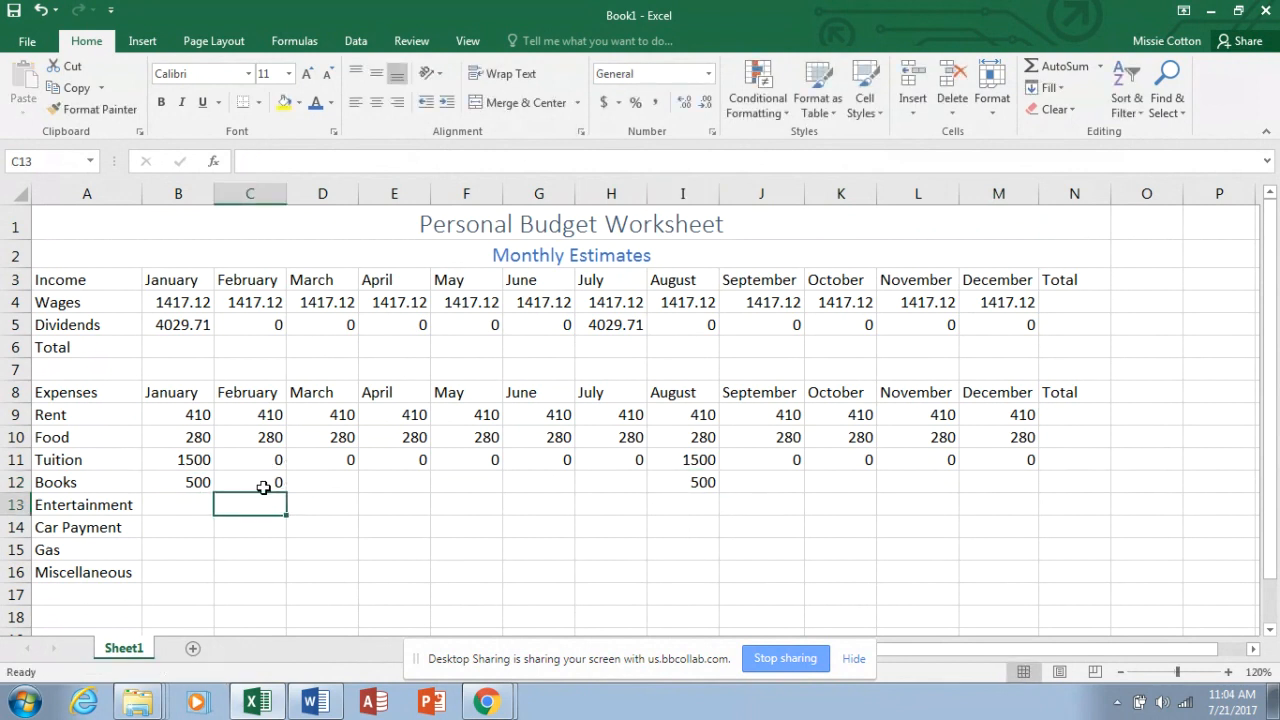
{"action": "left_click_drag", "start_coordinate": [286, 491], "coordinate": [614, 497]}
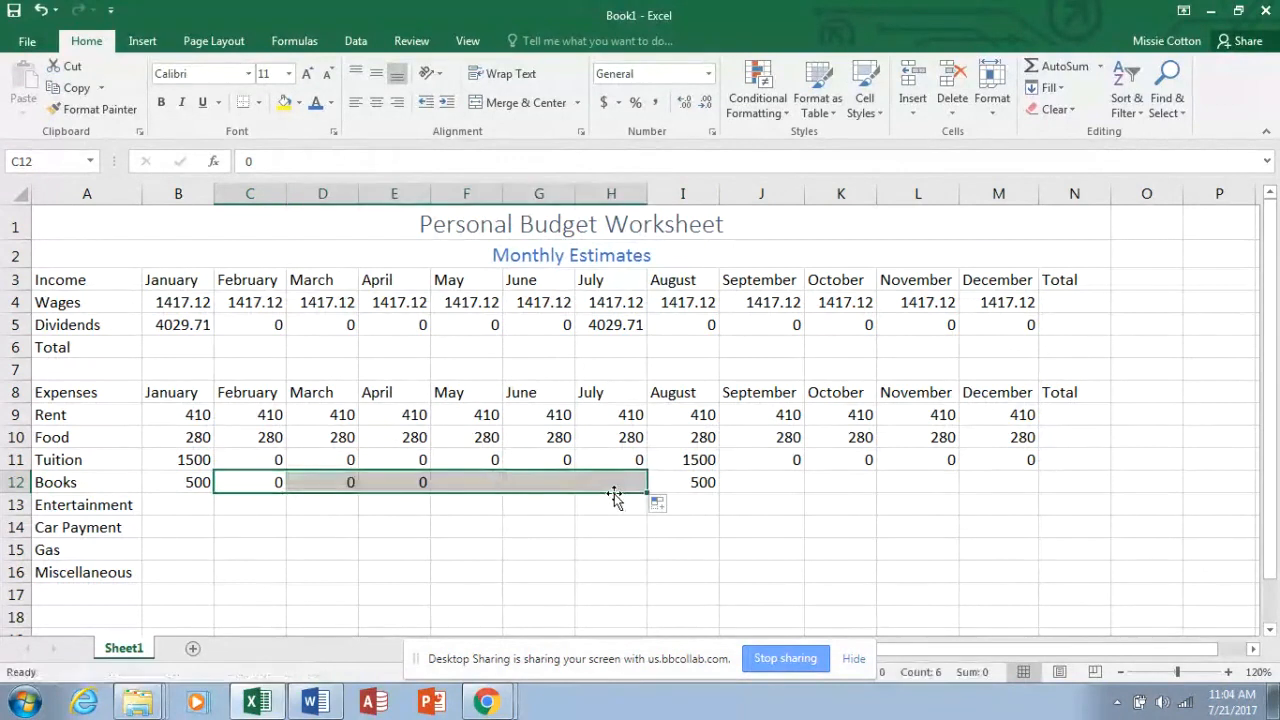
Step: Enter 0 as the September books amount in cell J12 and fill it across through December in M12
{"action": "left_click", "coordinate": [795, 484]}
{"action": "type", "text": "0"}
{"action": "key", "text": "Return"}
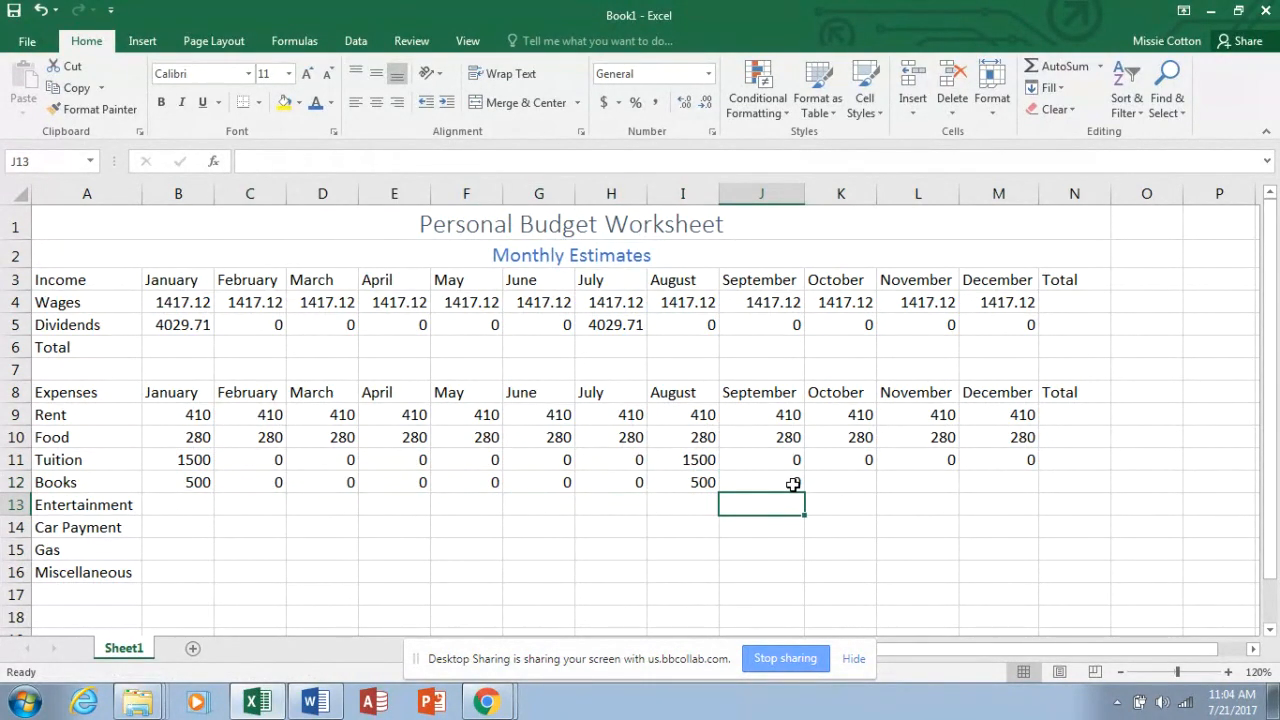
{"action": "left_click", "coordinate": [794, 482]}
{"action": "left_click_drag", "start_coordinate": [803, 496], "coordinate": [1034, 486]}
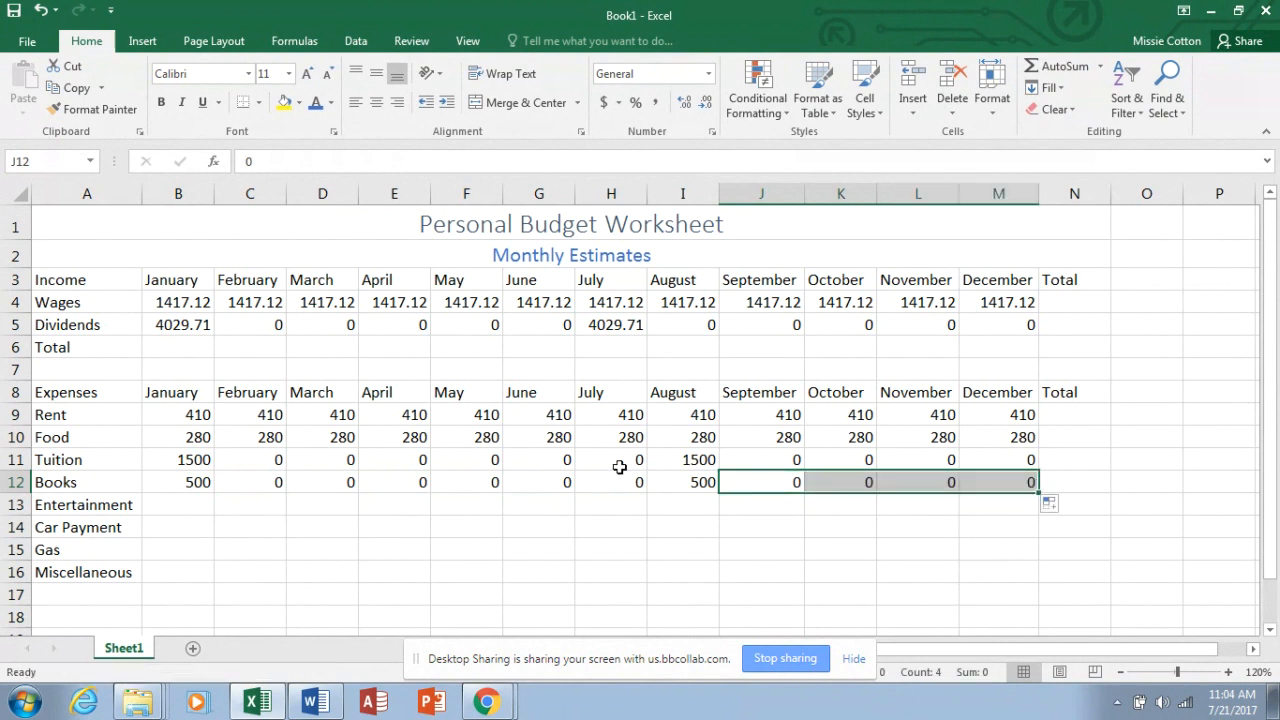
Step: Enter January entertainment of 100 in cell B13 and fill the amount across through December in M13
{"action": "left_click", "coordinate": [193, 507]}
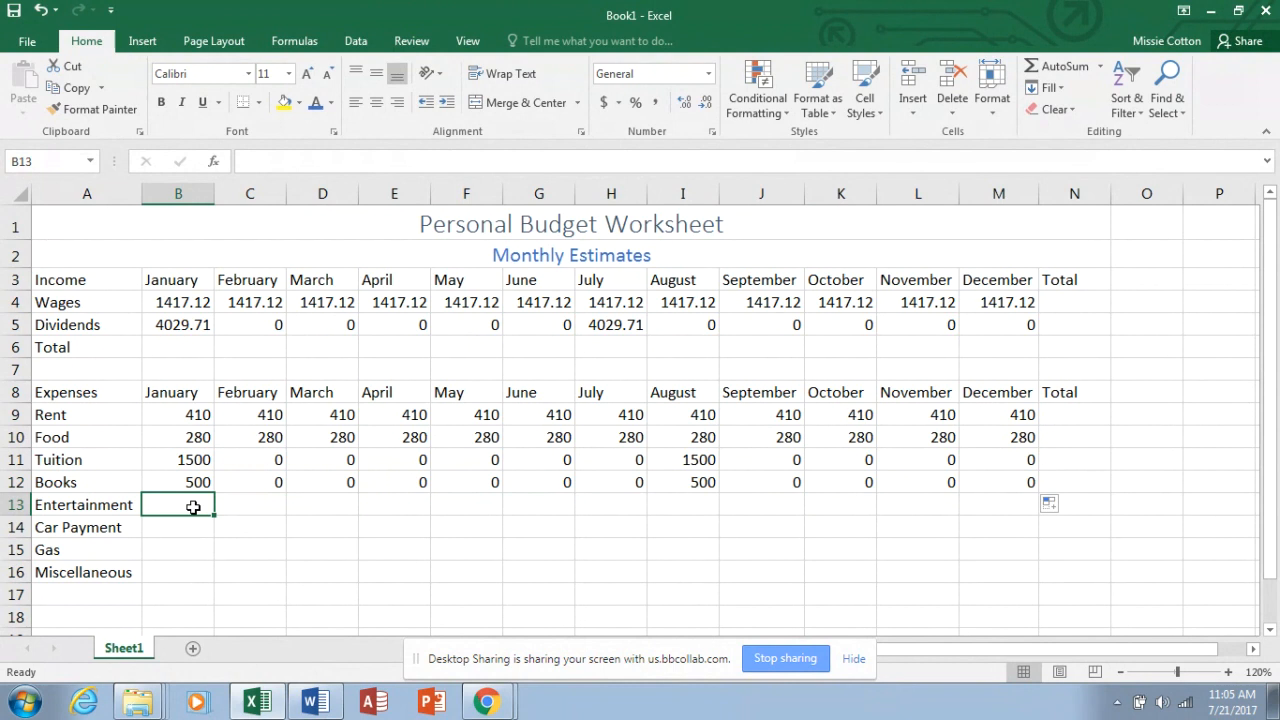
{"action": "type", "text": "100"}
{"action": "key", "text": "Return"}
{"action": "left_click", "coordinate": [194, 507]}
{"action": "left_click_drag", "start_coordinate": [214, 516], "coordinate": [1042, 496]}
Step: Enter a January car payment of 215.47 in cell B14 and fill it across through December in M14
{"action": "left_click", "coordinate": [191, 533]}
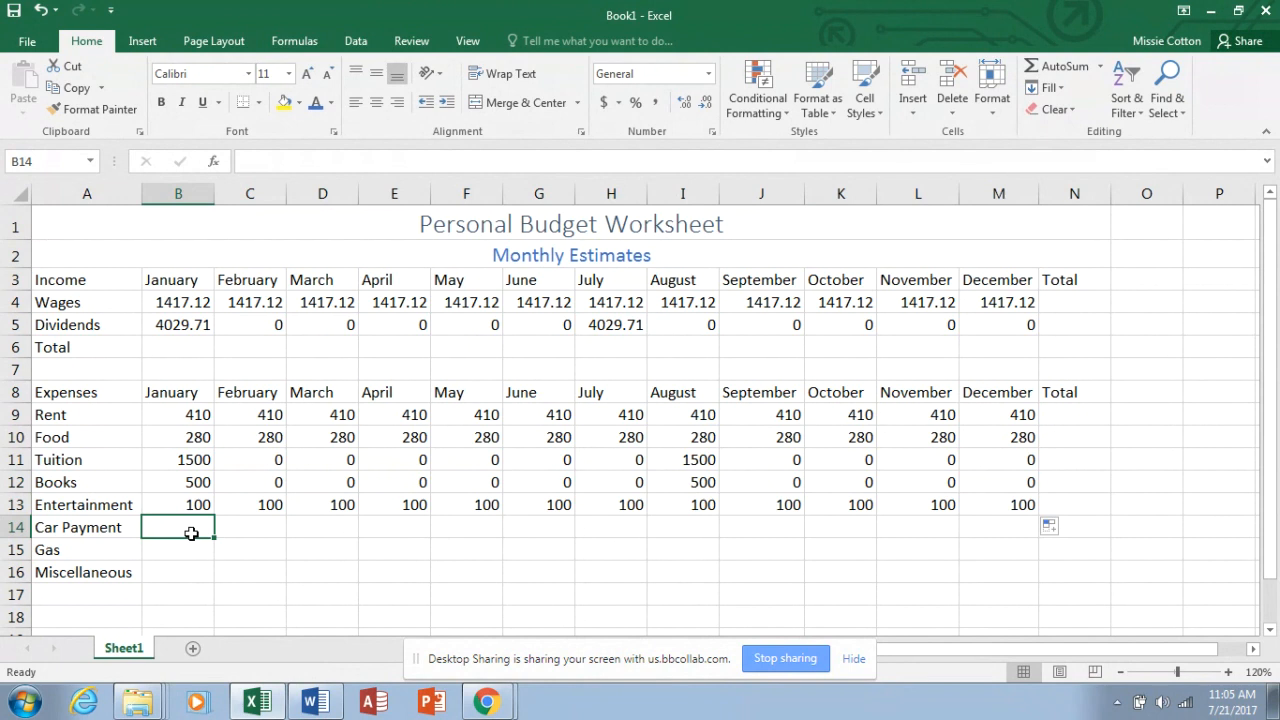
{"action": "type", "text": "215."}
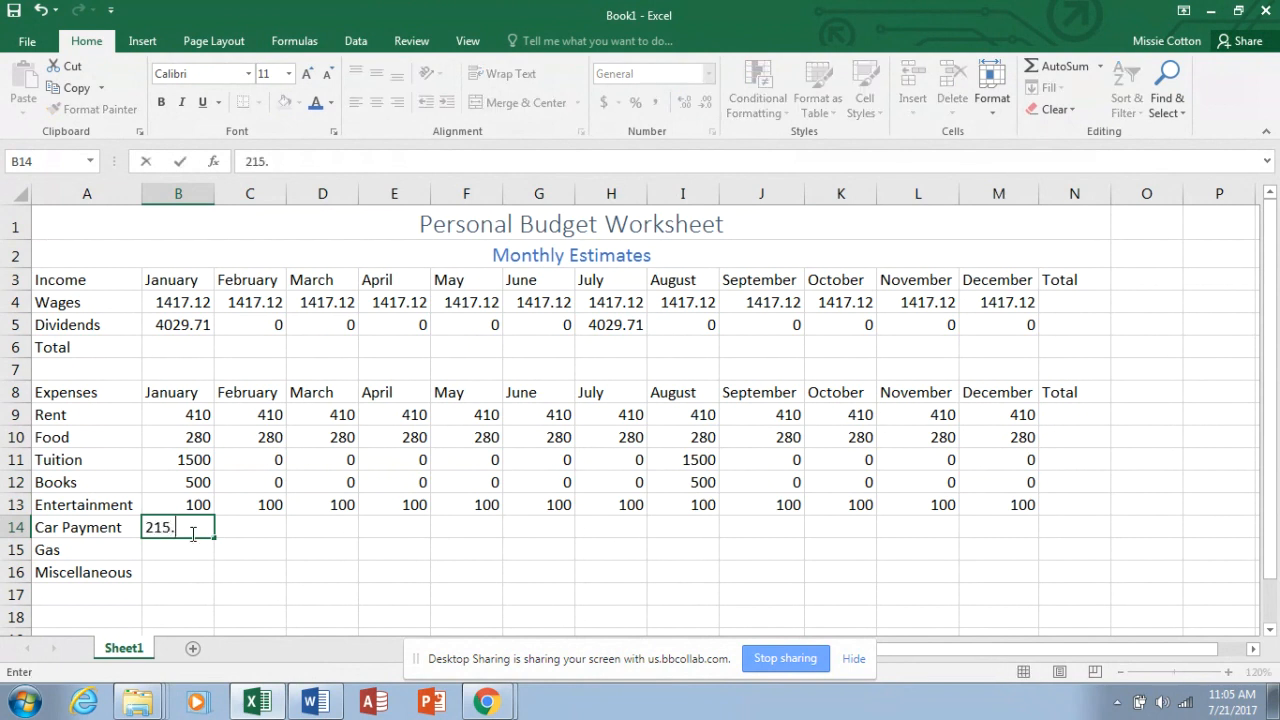
{"action": "type", "text": "47"}
{"action": "key", "text": "Return"}
{"action": "left_click", "coordinate": [188, 528]}
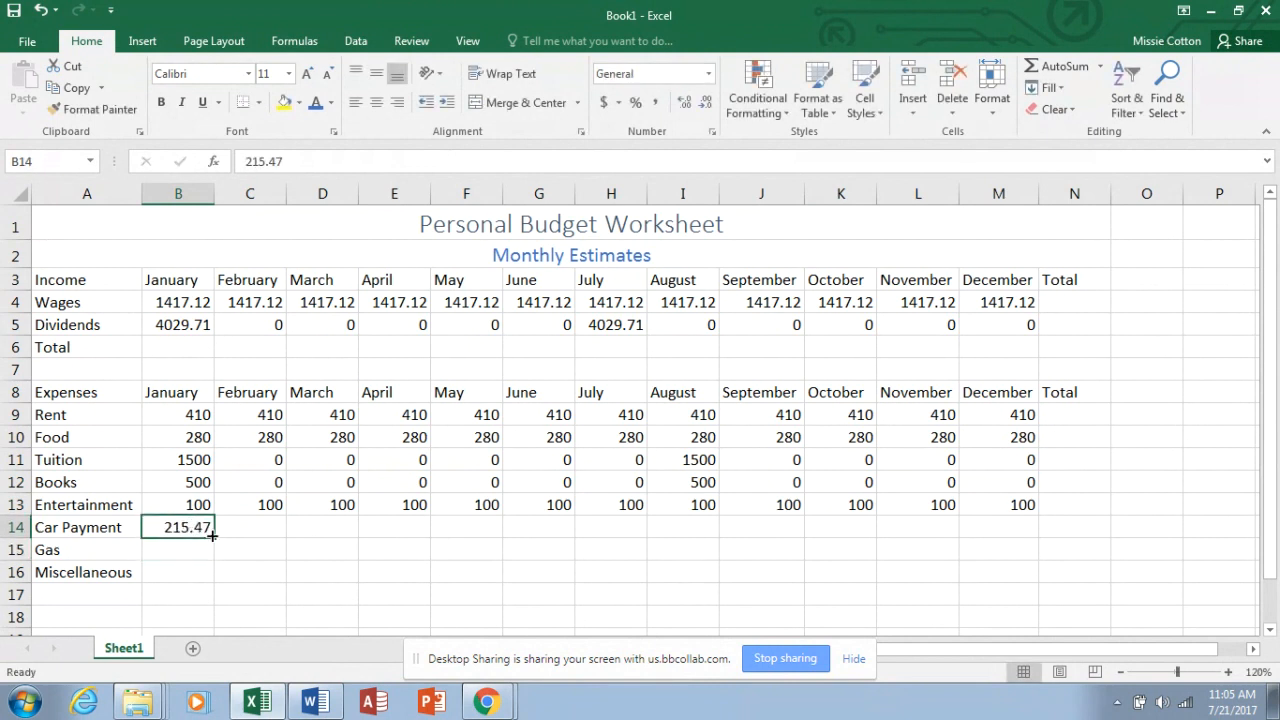
{"action": "left_click_drag", "start_coordinate": [215, 539], "coordinate": [1014, 531]}
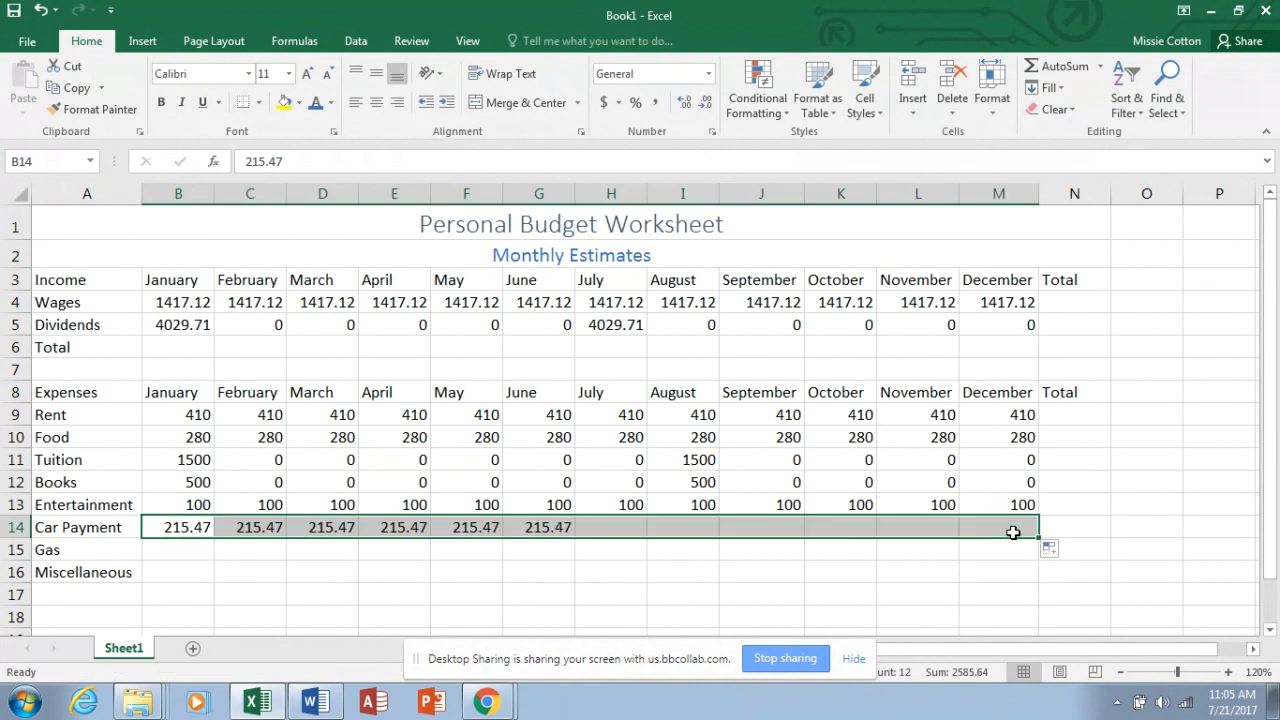
Step: Enter January gas of 100 in cell B15 and fill the amount across through December in M15
{"action": "left_click", "coordinate": [164, 558]}
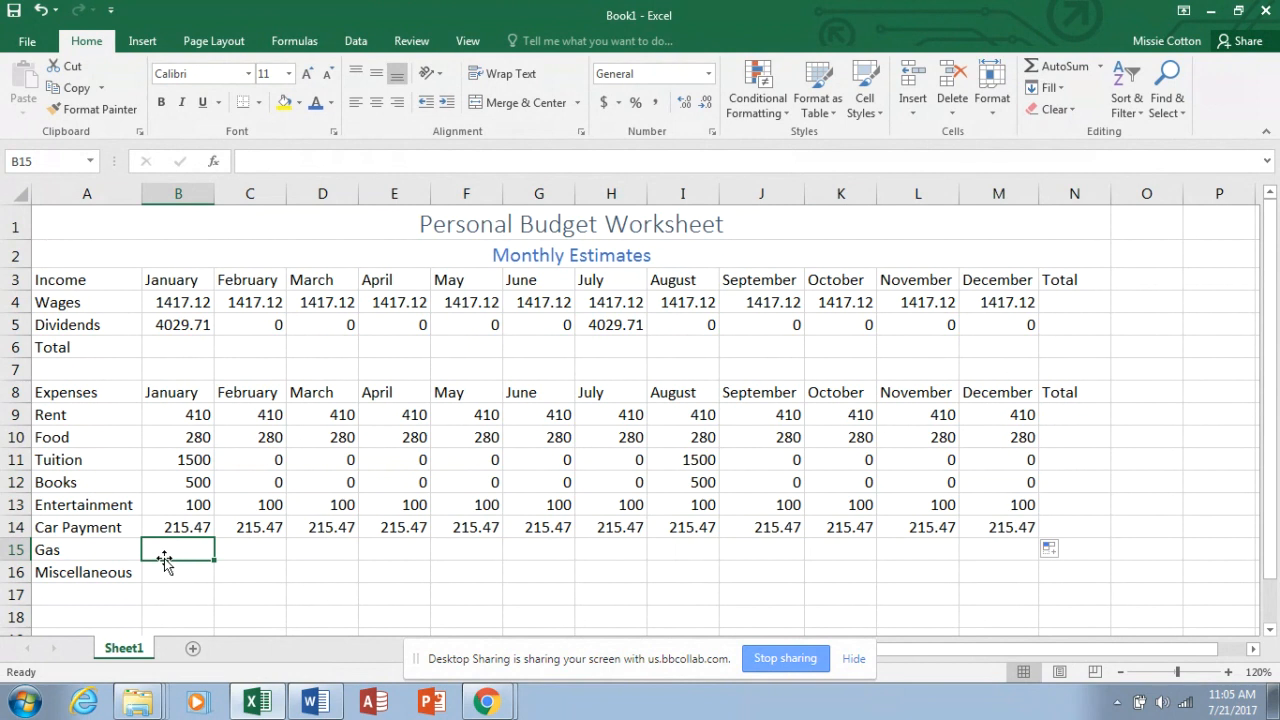
{"action": "type", "text": "100"}
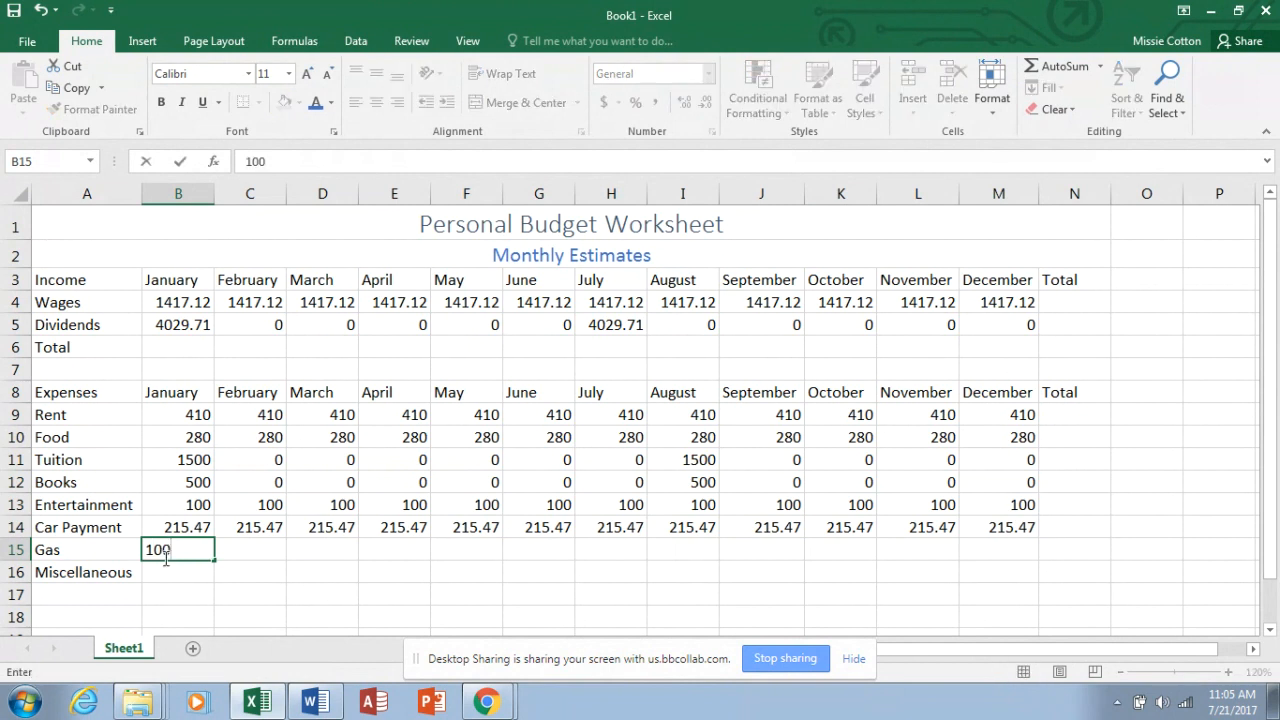
{"action": "key", "text": "Return"}
{"action": "left_click", "coordinate": [165, 550]}
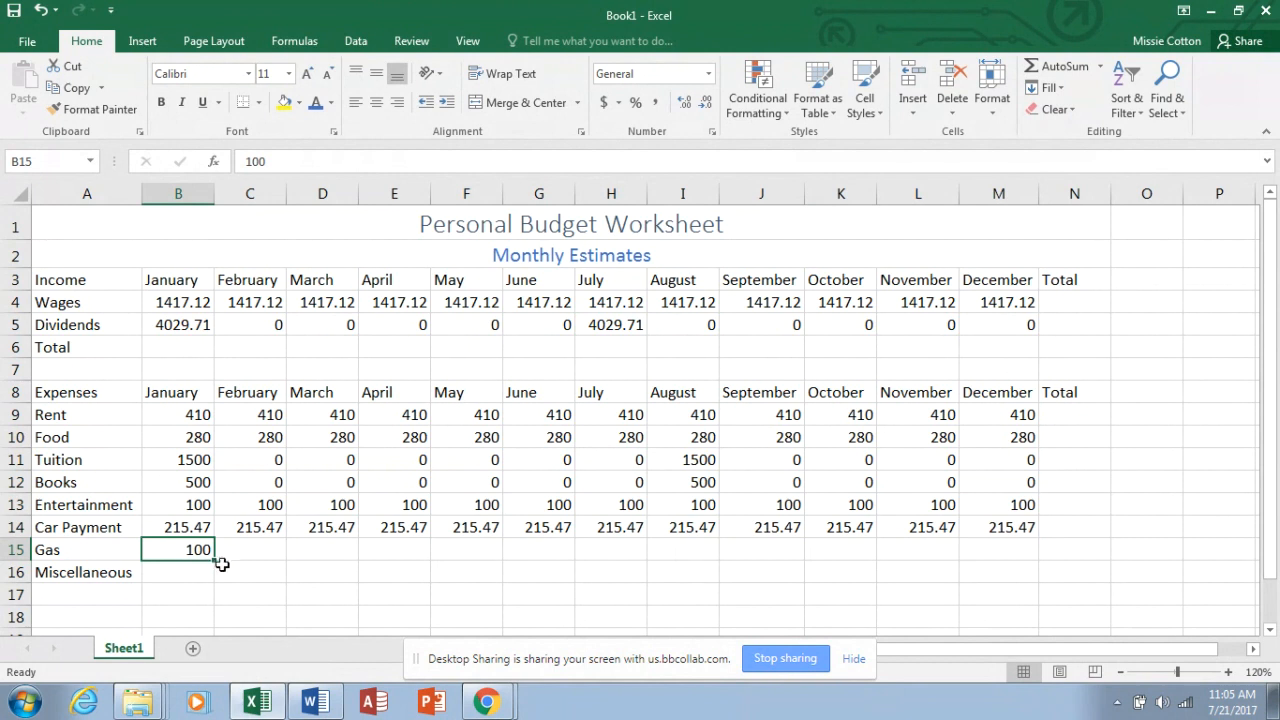
{"action": "left_click_drag", "start_coordinate": [216, 563], "coordinate": [1035, 470]}
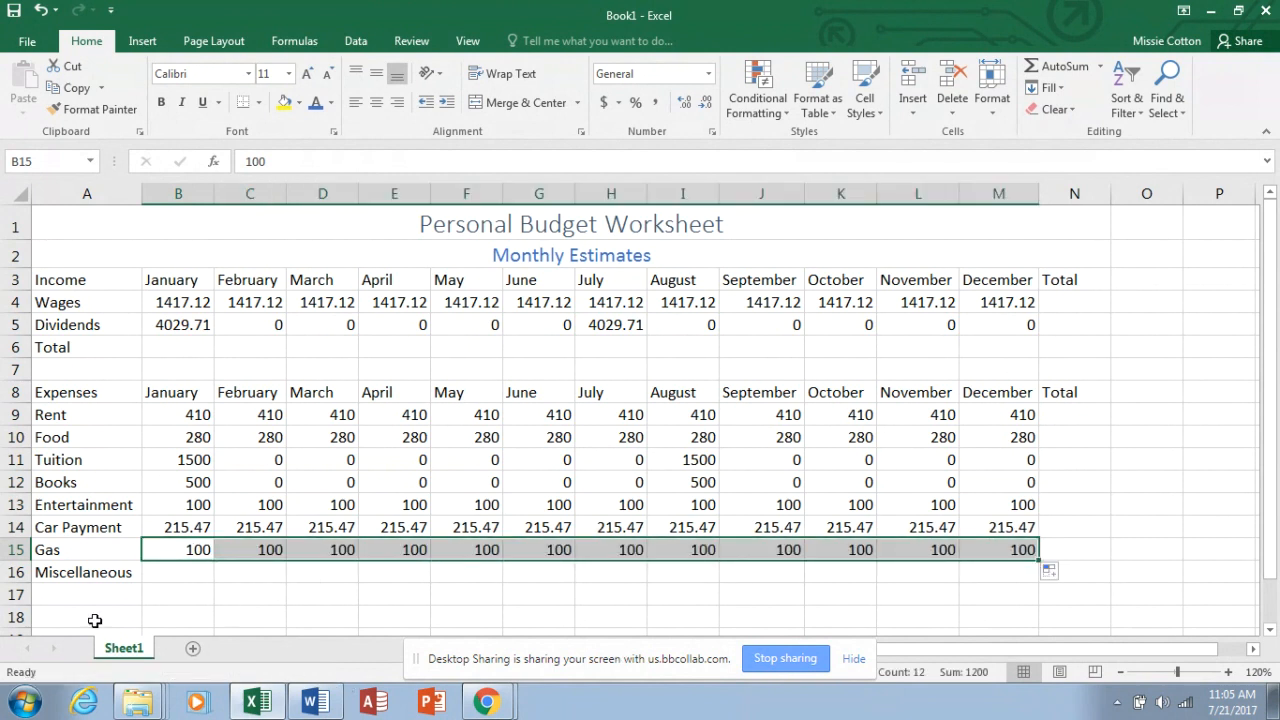
Step: Enter January miscellaneous expenses of 100 in cell B16 and fill them across through December in M16
{"action": "left_click", "coordinate": [196, 578]}
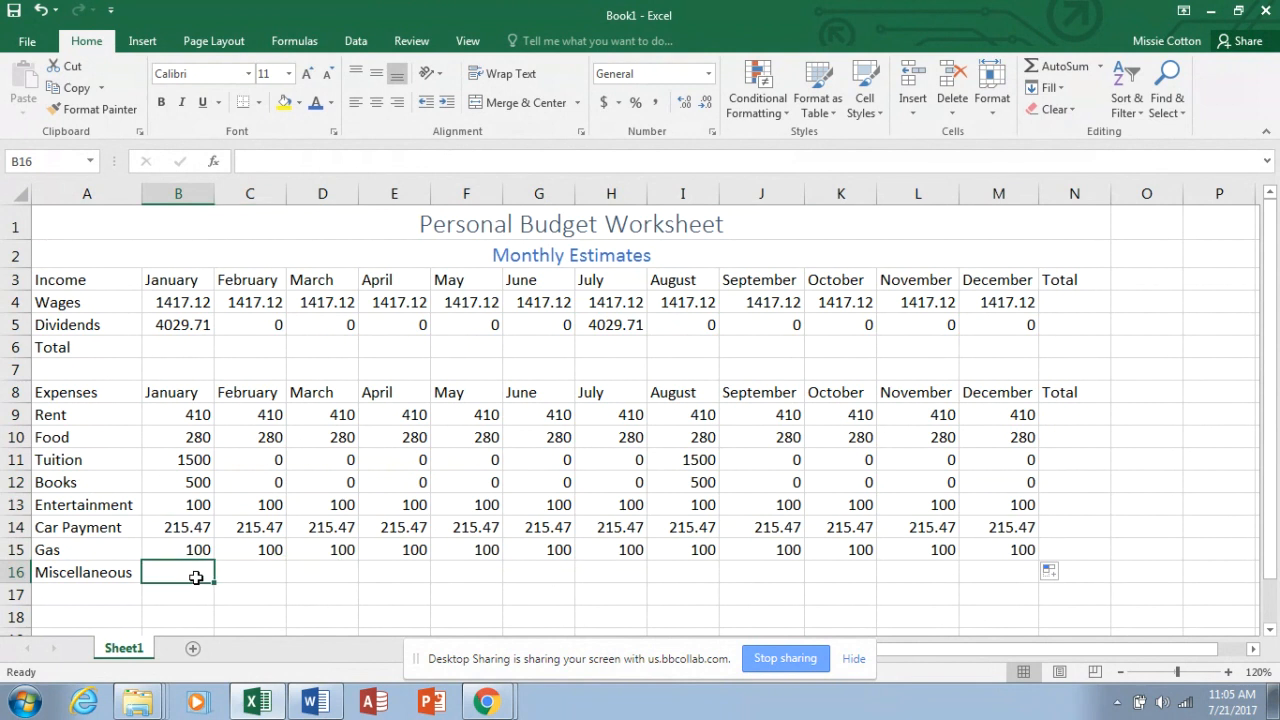
{"action": "type", "text": "100"}
{"action": "key", "text": "Return"}
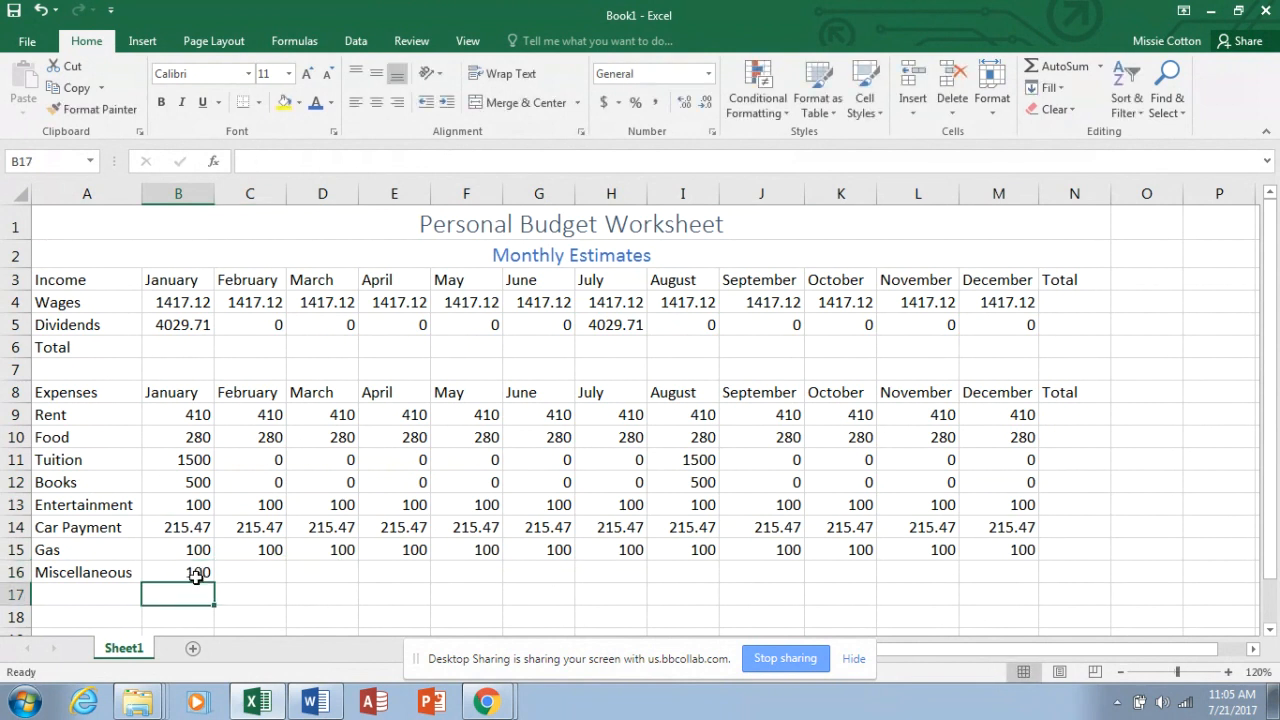
{"action": "left_click", "coordinate": [196, 572]}
{"action": "left_click_drag", "start_coordinate": [213, 583], "coordinate": [1030, 564]}
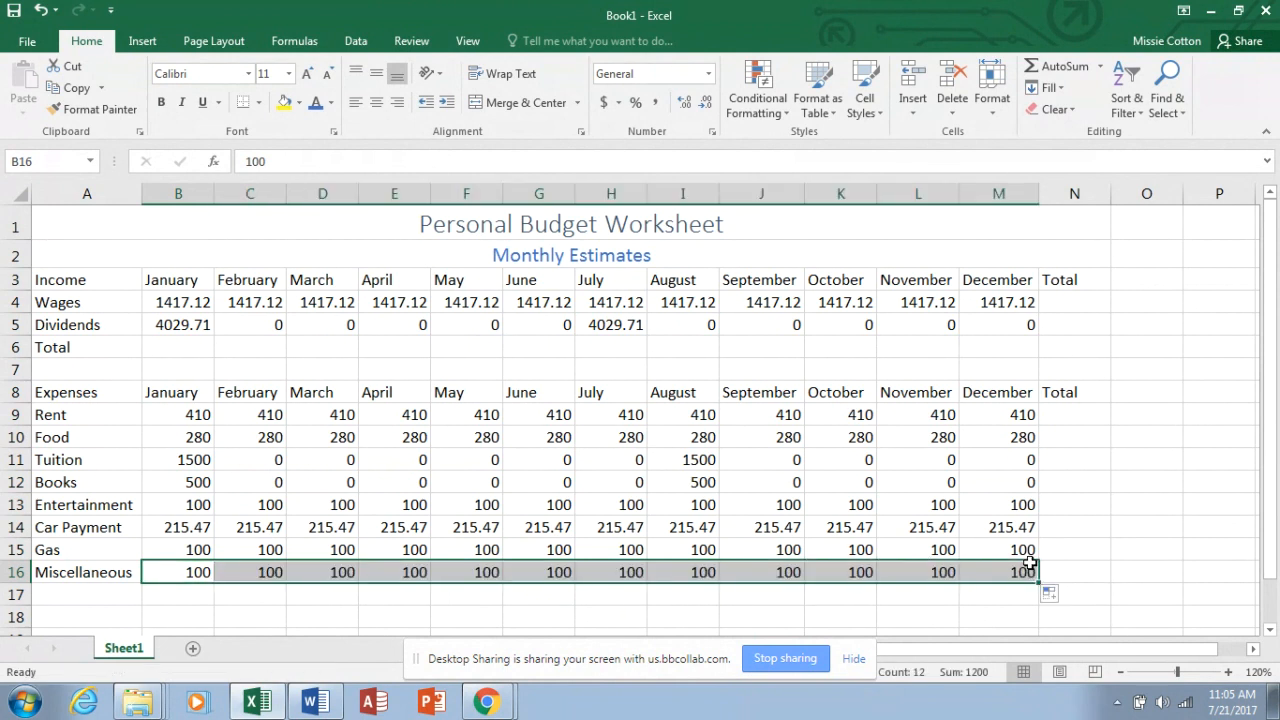
Step: Save the workbook to the Desktop as an Excel Workbook named Personal Budget followed by the author's first initial and surname
{"action": "left_click", "coordinate": [21, 42]}
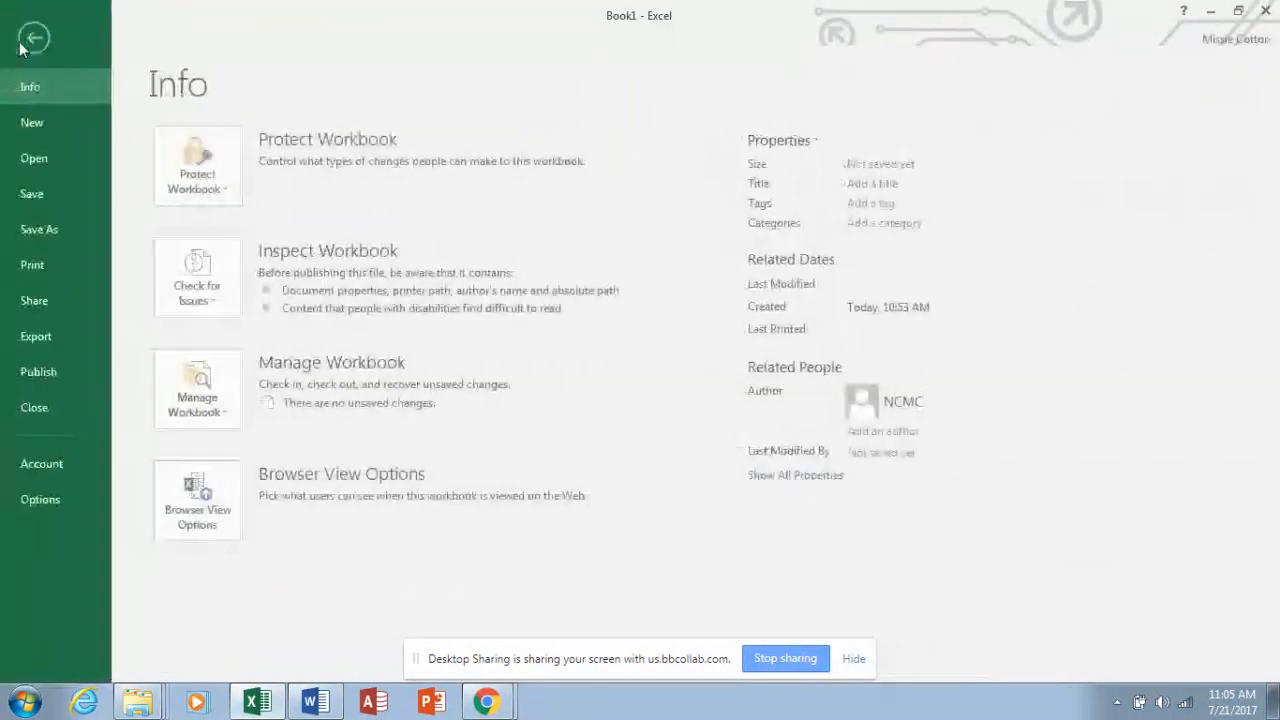
{"action": "left_click", "coordinate": [88, 236]}
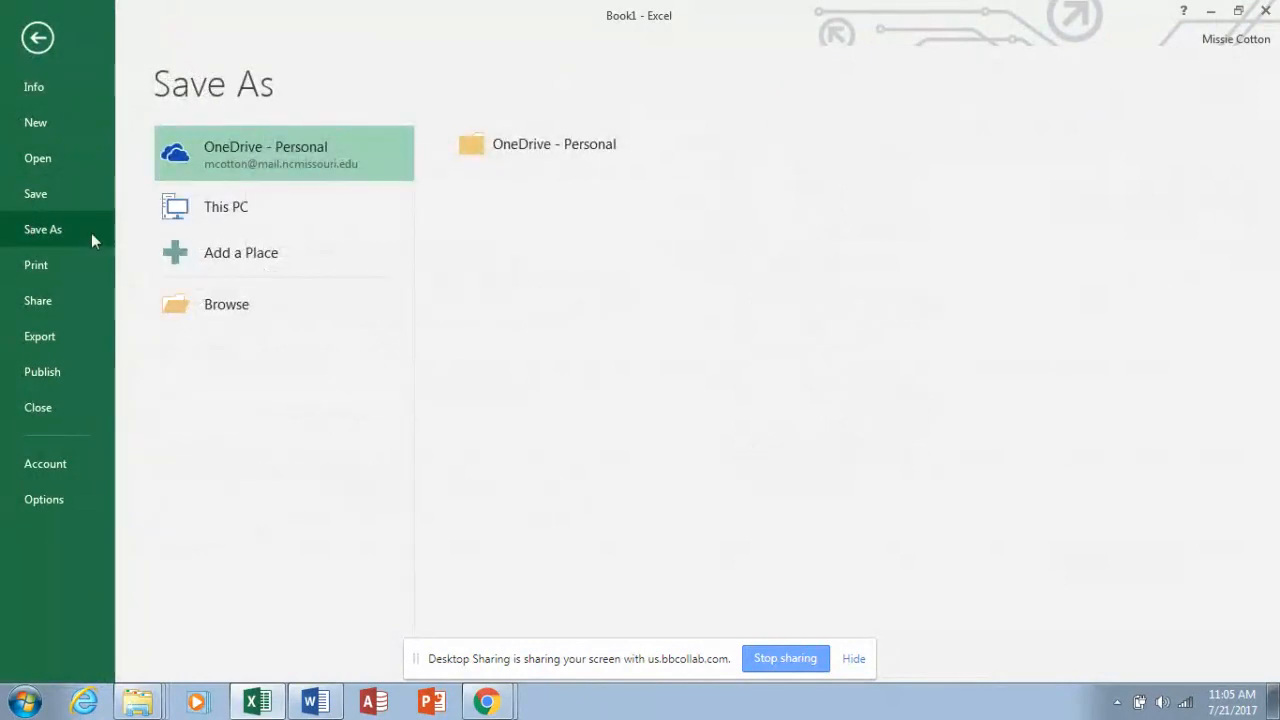
{"action": "left_click", "coordinate": [202, 300]}
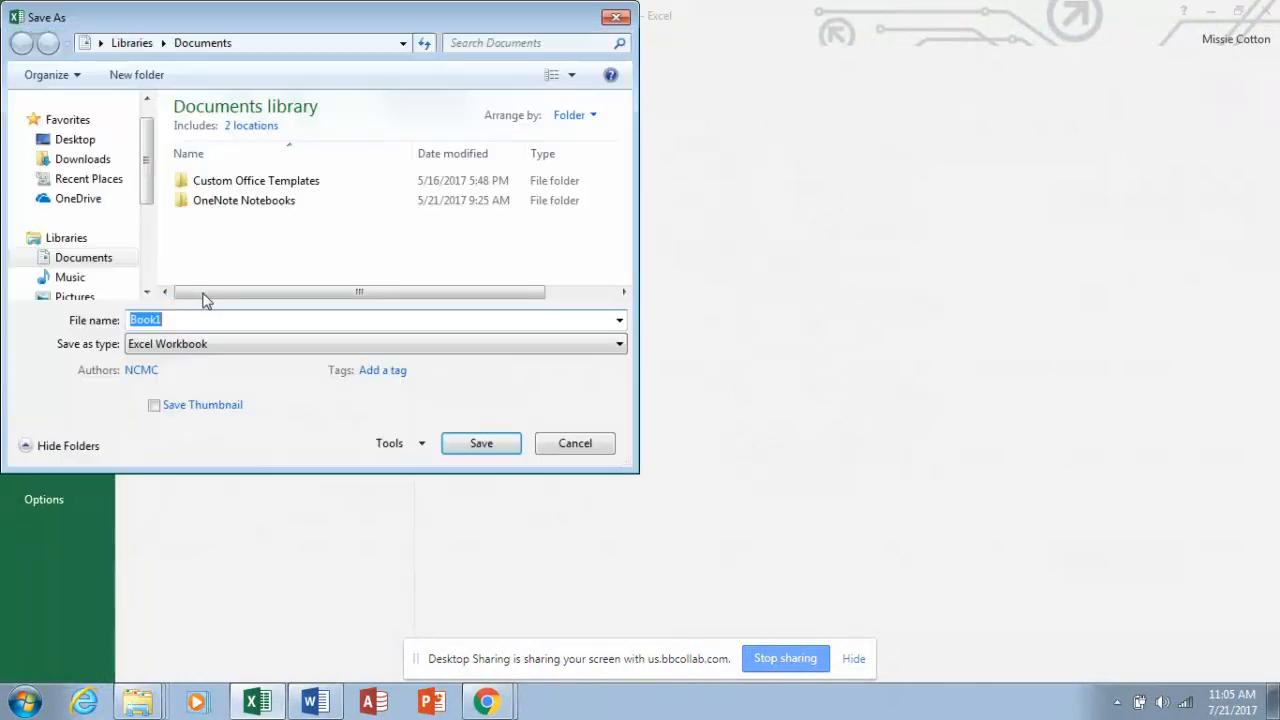
{"action": "left_click", "coordinate": [112, 45]}
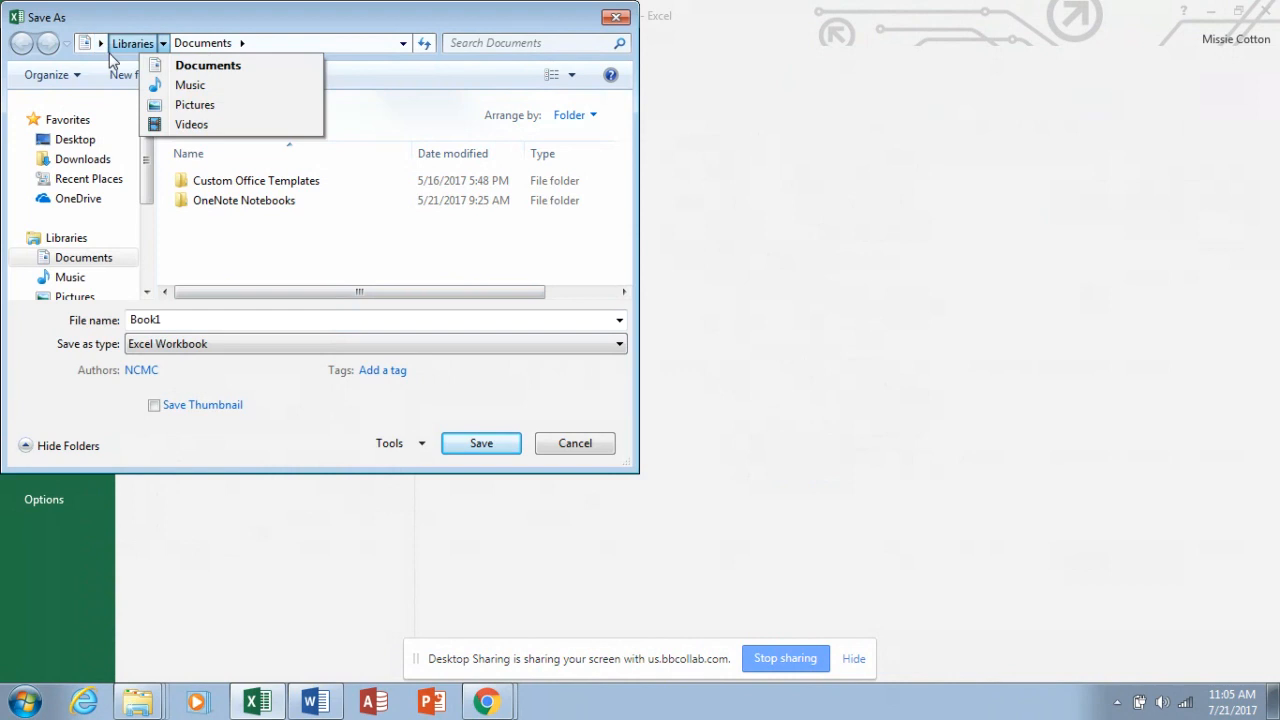
{"action": "left_click", "coordinate": [100, 43]}
{"action": "left_click", "coordinate": [112, 61]}
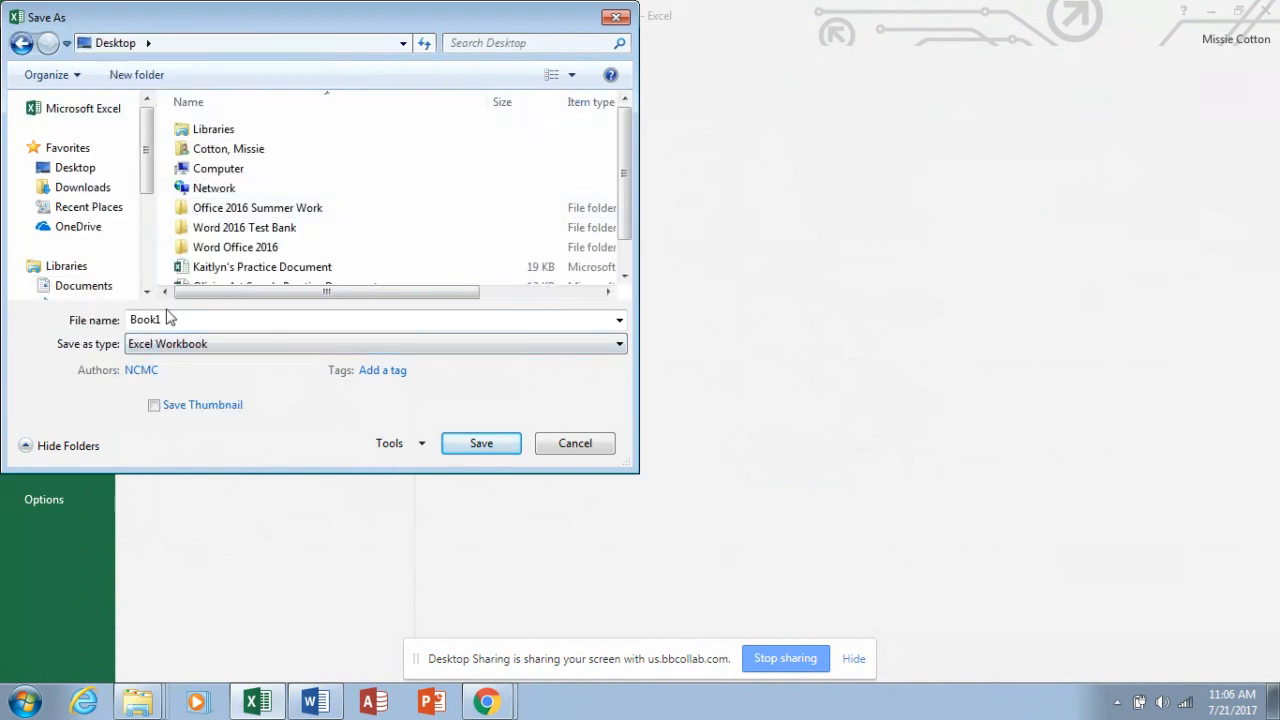
{"action": "left_click_drag", "start_coordinate": [168, 318], "coordinate": [118, 328]}
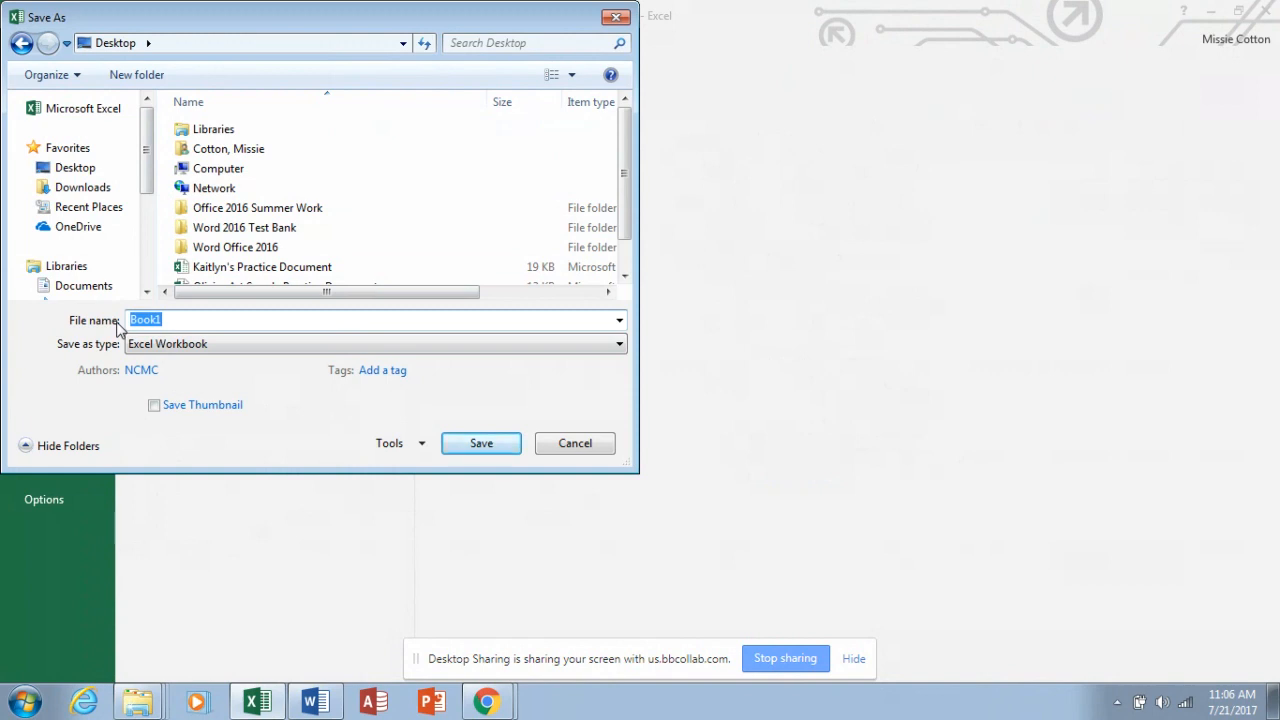
{"action": "type", "text": "Personal"}
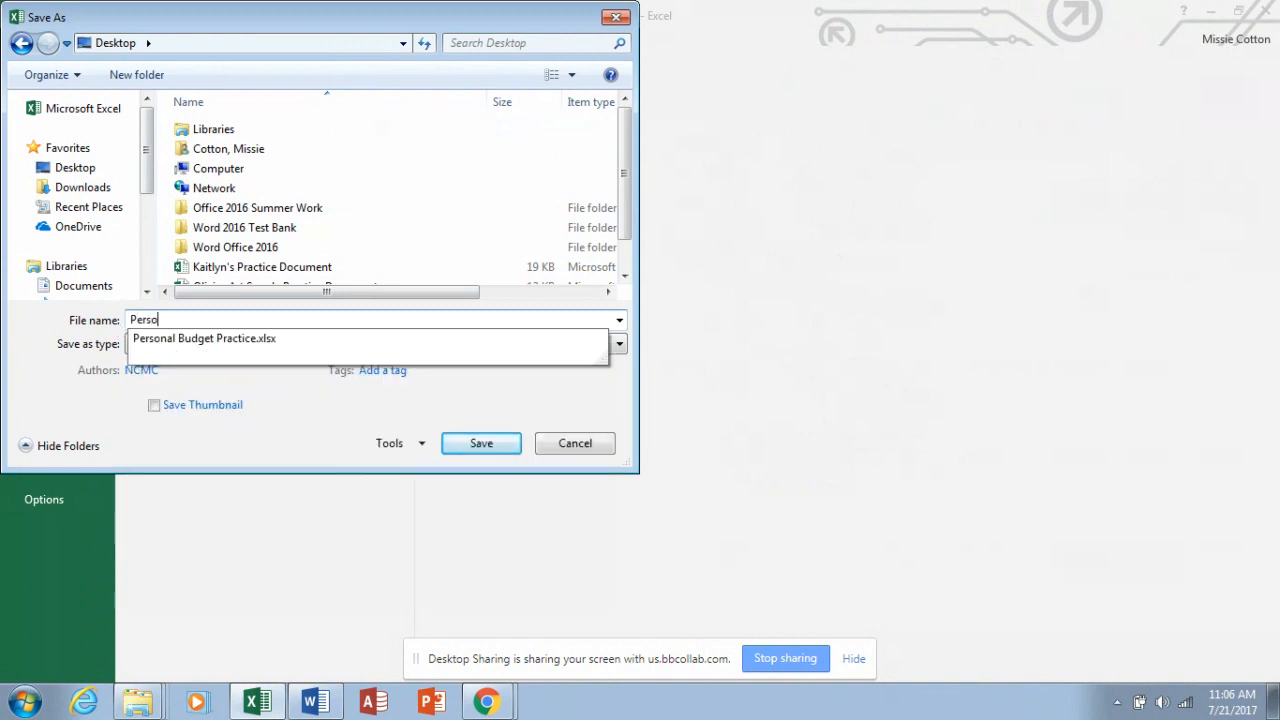
{"action": "type", "text": "dget MCotton"}
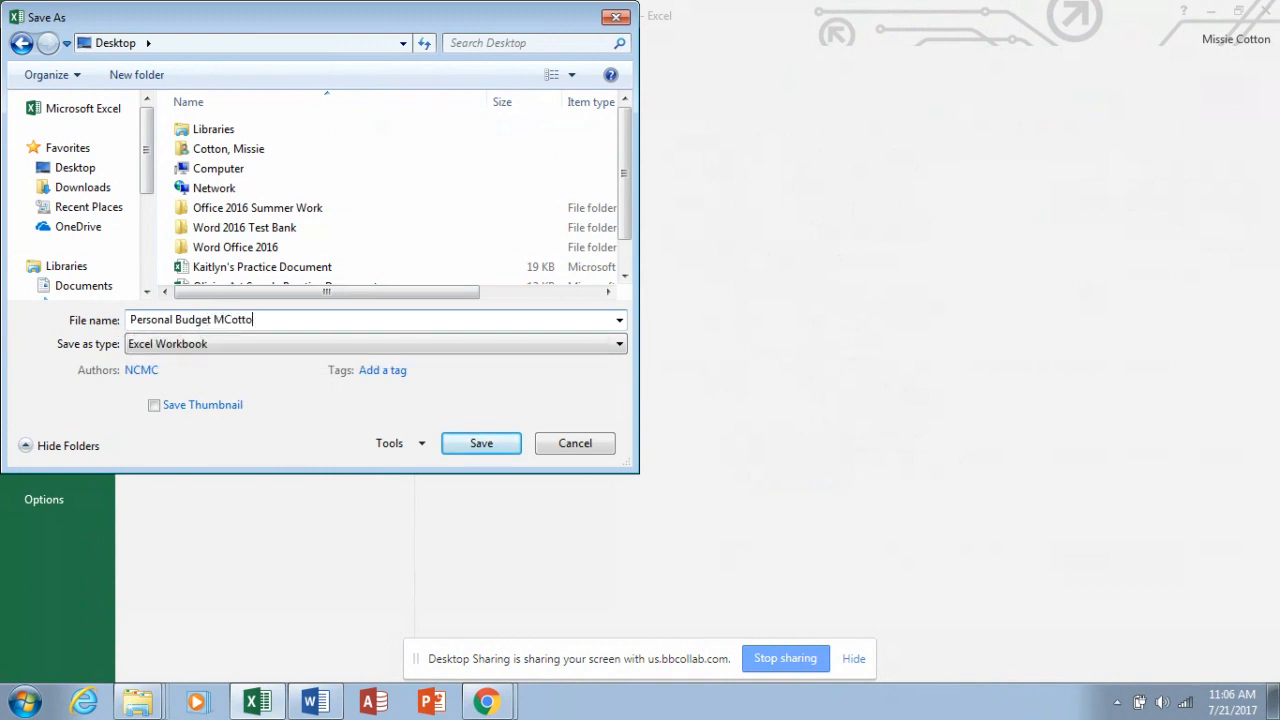
{"action": "left_click", "coordinate": [470, 444]}
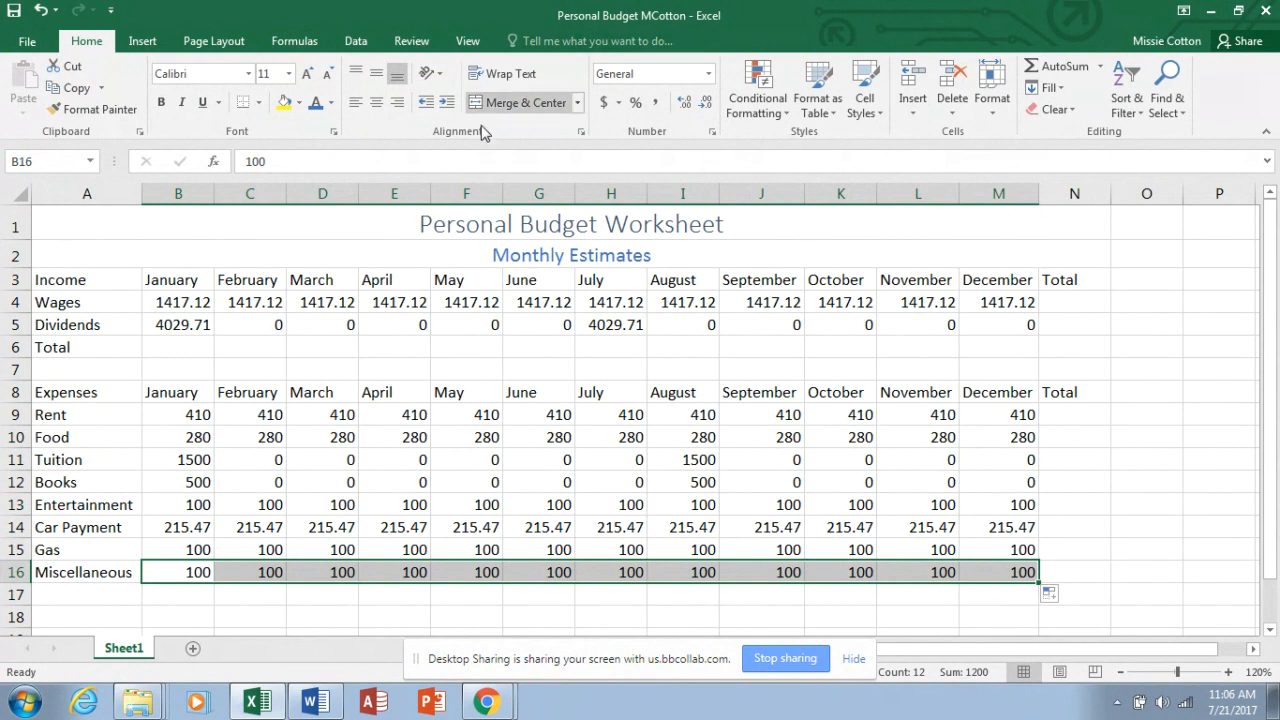
Step: Total January income in cell B6 with AutoSum over B4:B5 and fill the formula across through December in M6
{"action": "left_click", "coordinate": [195, 353]}
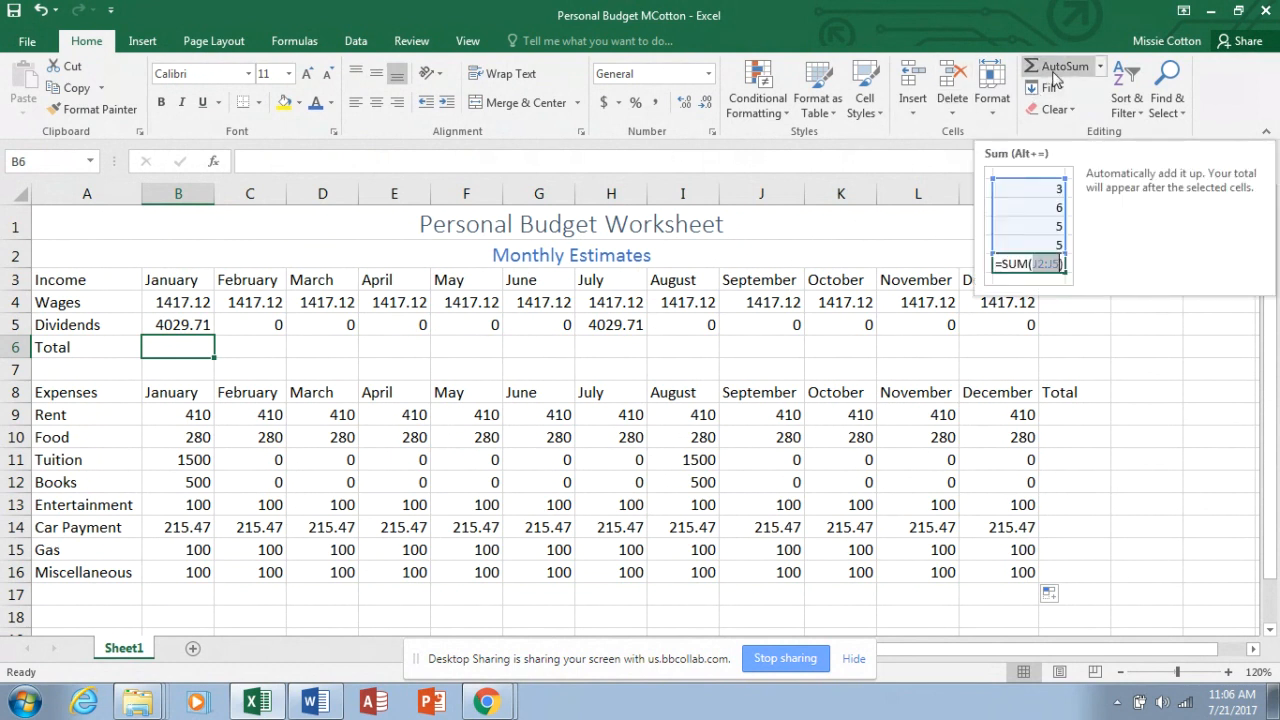
{"action": "left_click", "coordinate": [1054, 72]}
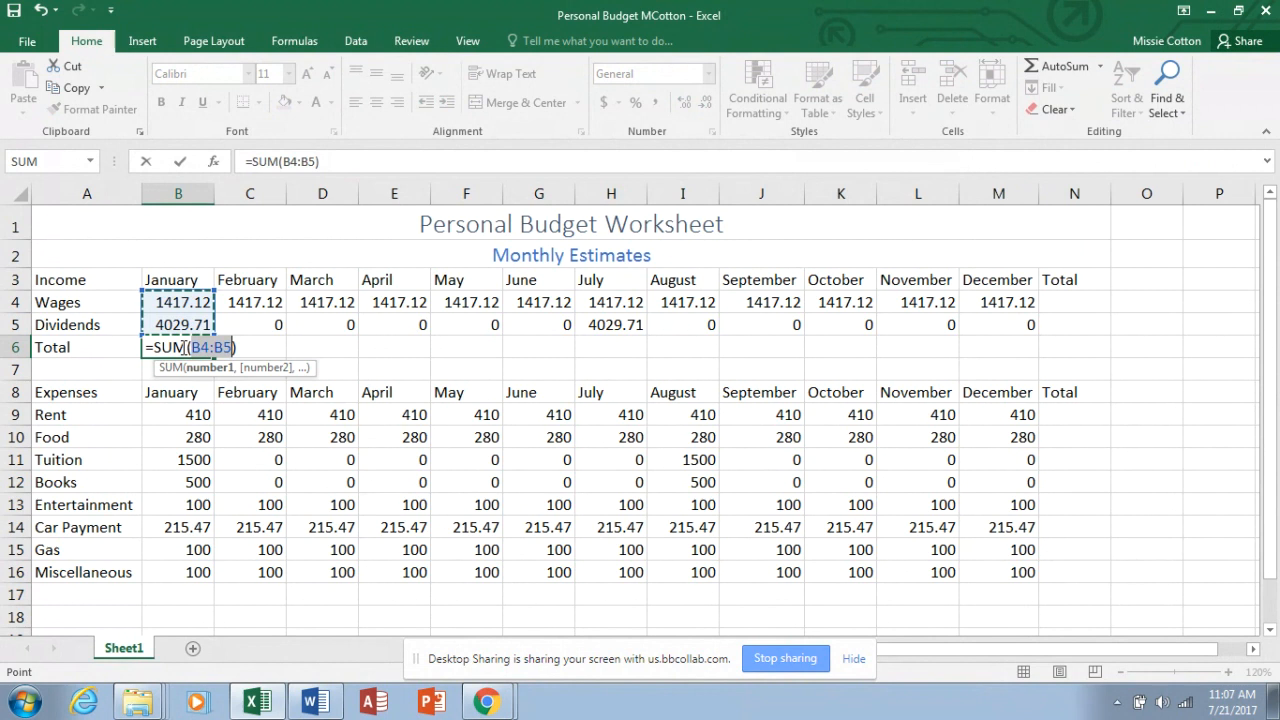
{"action": "key", "text": "Return"}
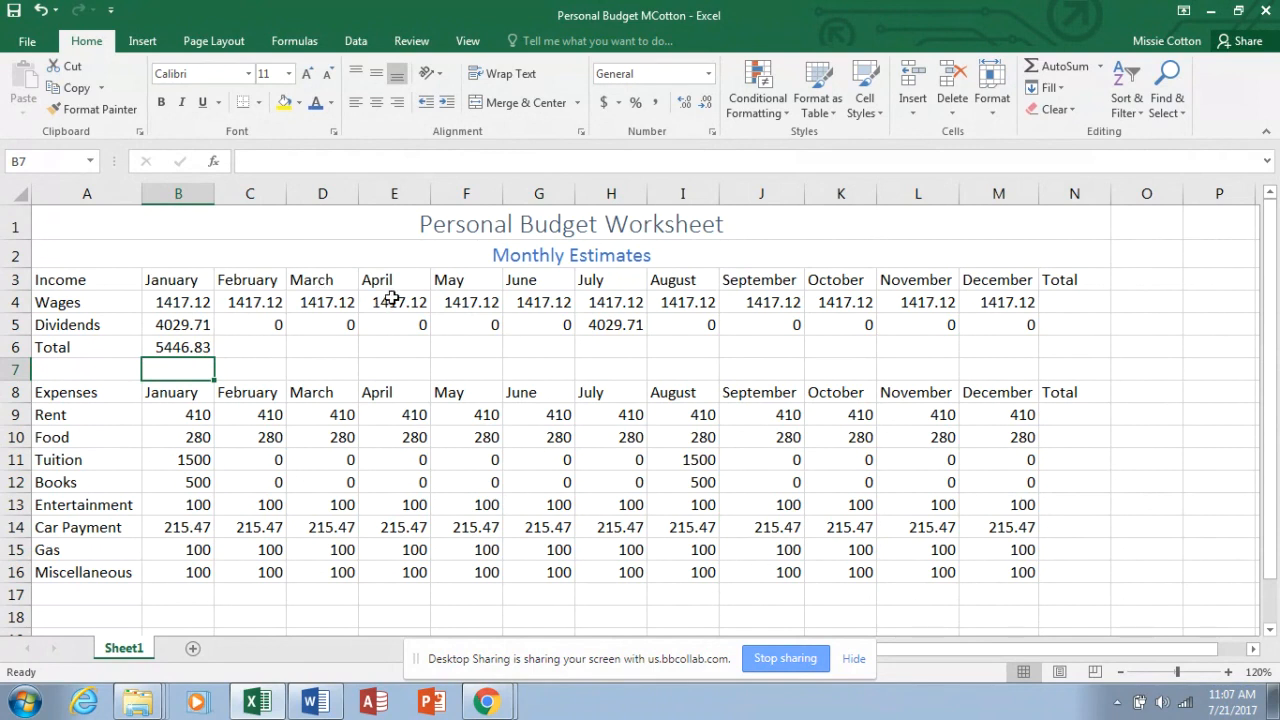
{"action": "left_click", "coordinate": [196, 347]}
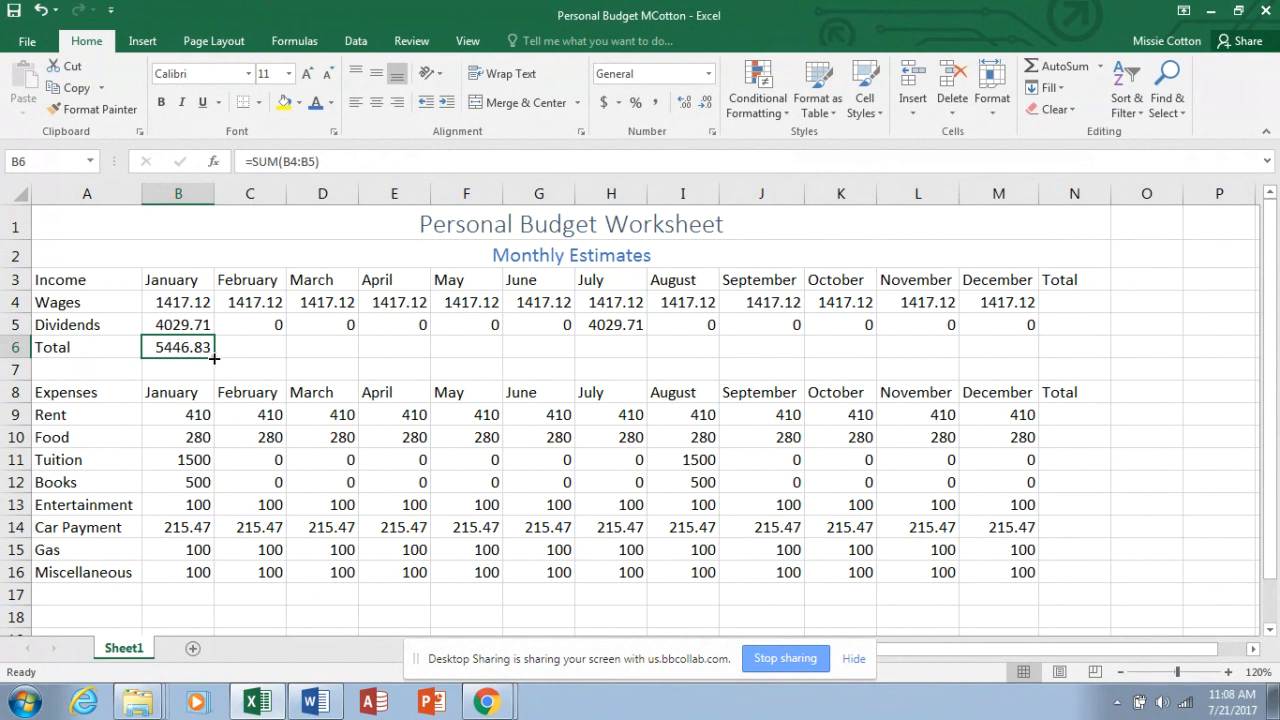
{"action": "left_click_drag", "start_coordinate": [214, 360], "coordinate": [1006, 341]}
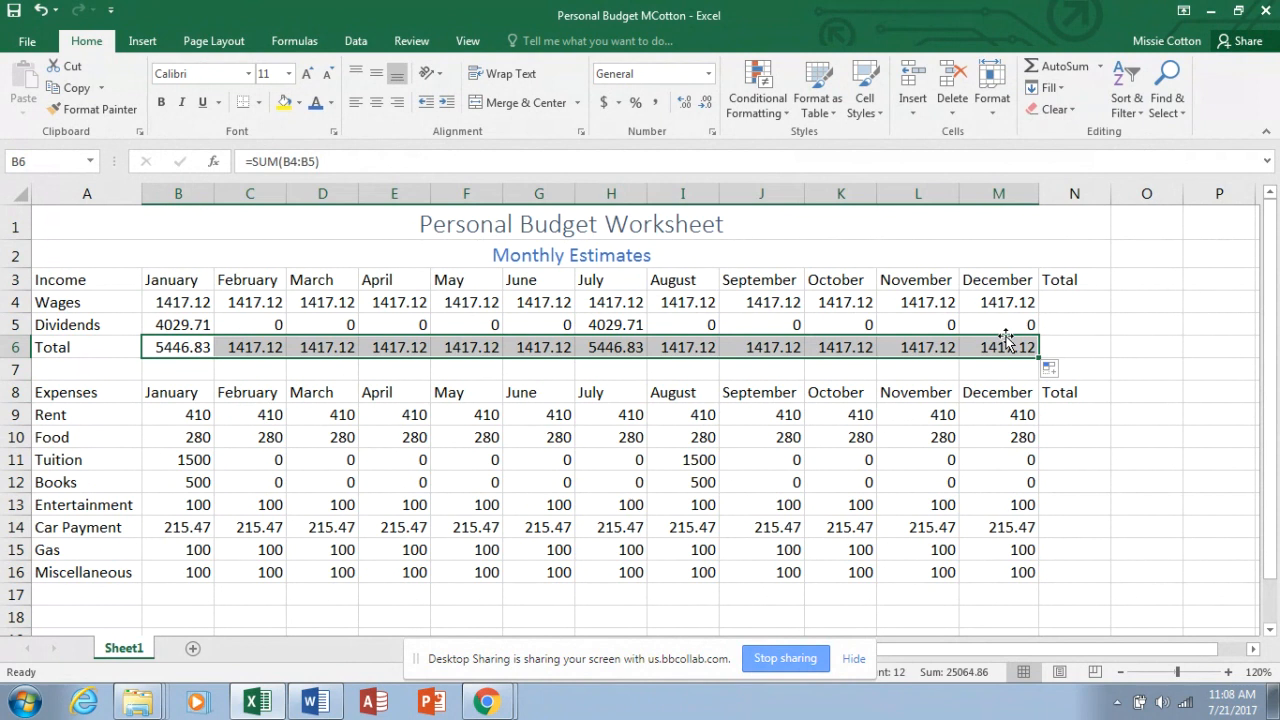
Step: Total the yearly wages in cell N4 with AutoSum over B4:M4 and autofit the width of column N
{"action": "left_click", "coordinate": [1080, 303]}
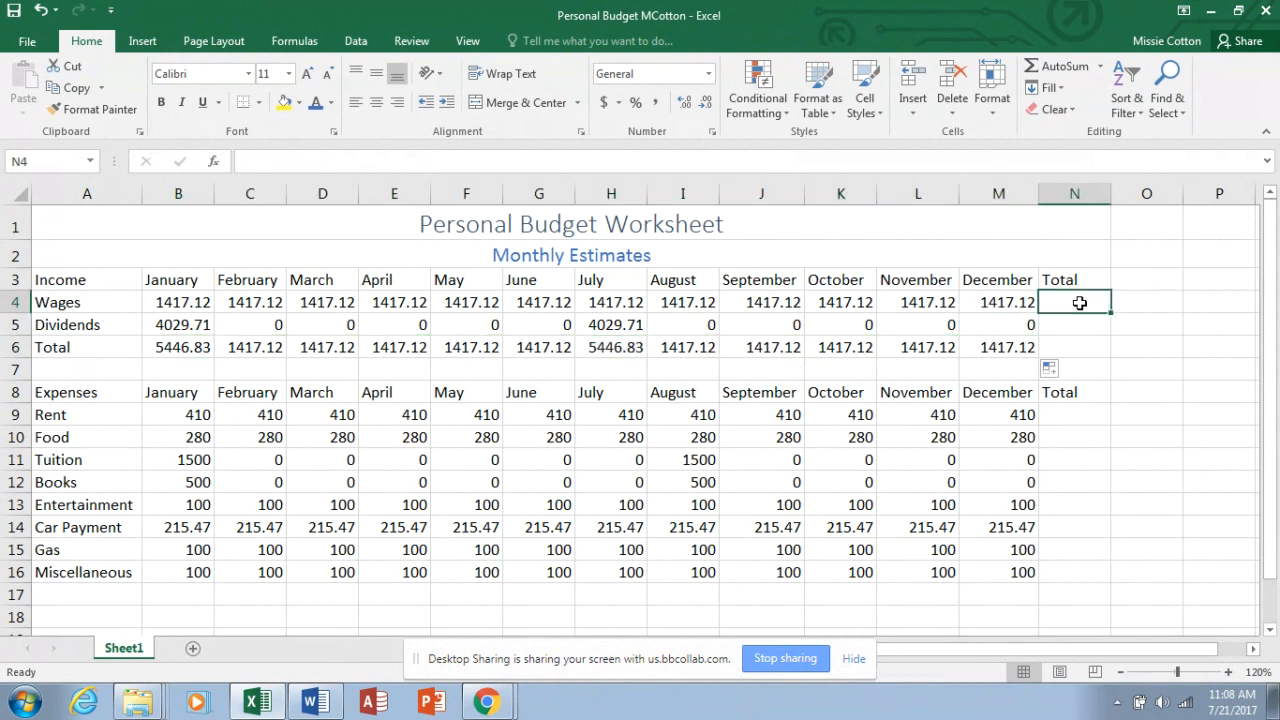
{"action": "left_click", "coordinate": [1062, 66]}
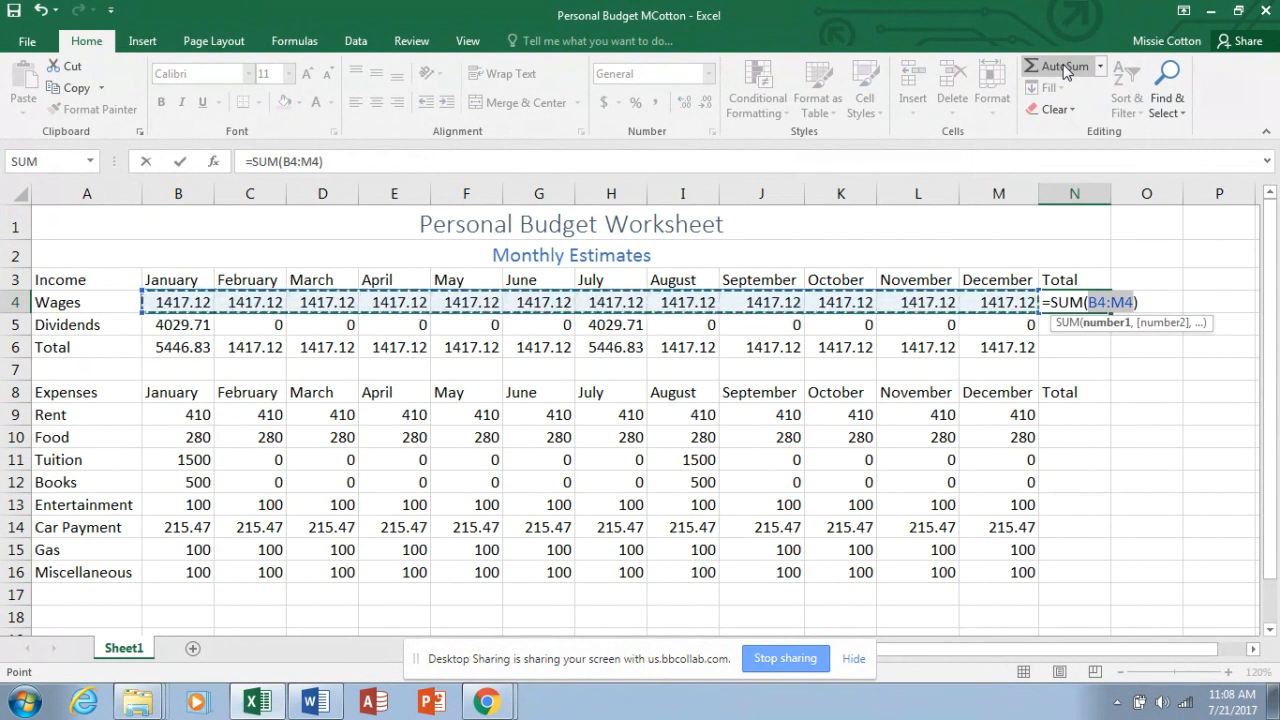
{"action": "left_click", "coordinate": [1065, 68]}
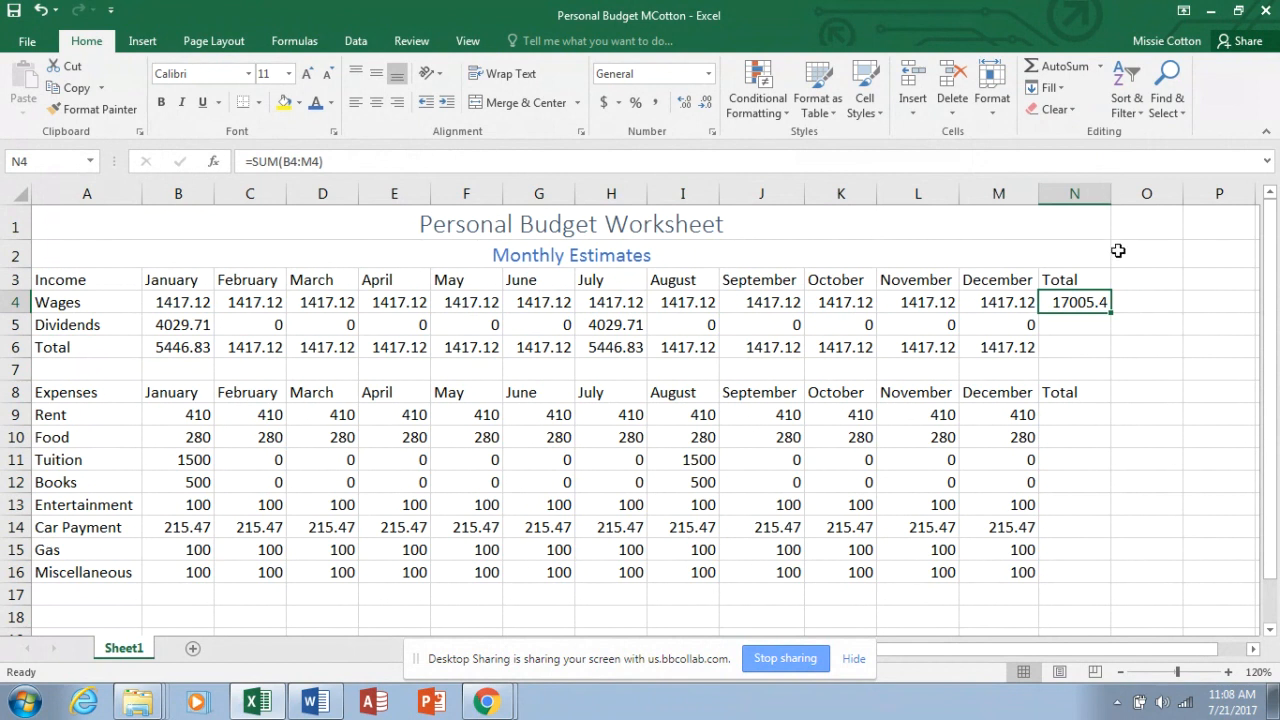
{"action": "double_click", "coordinate": [1110, 191]}
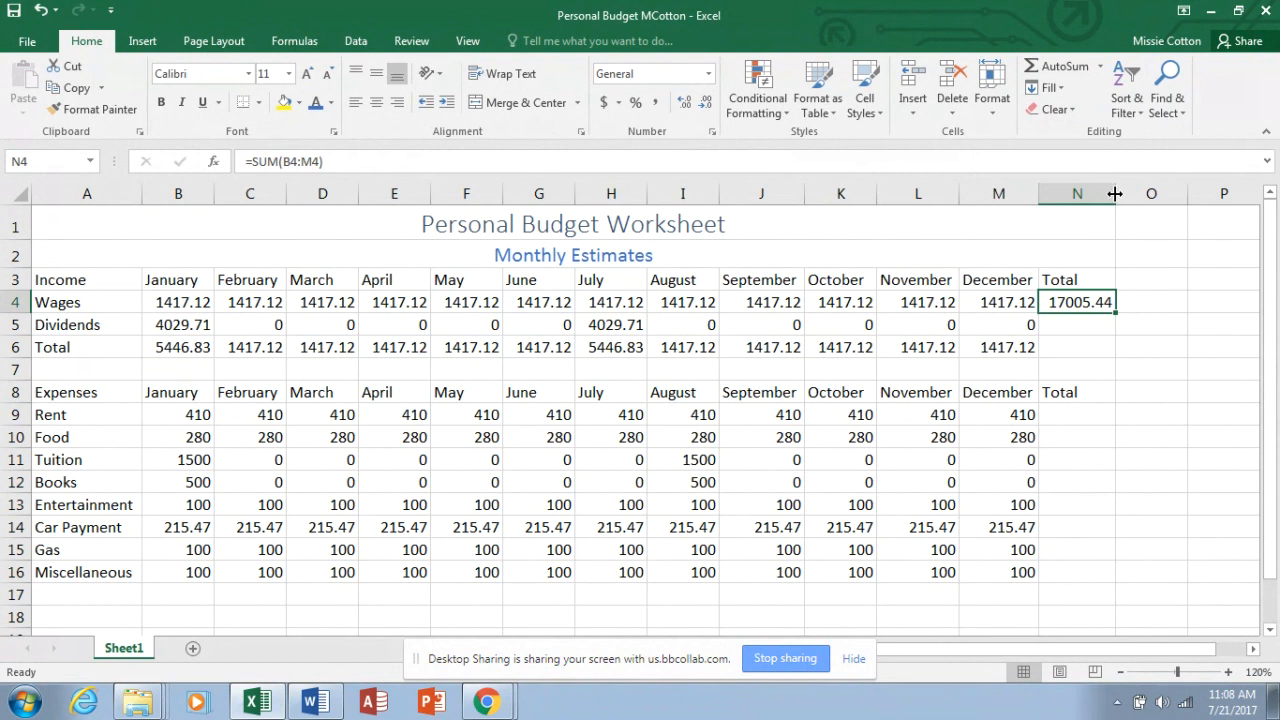
Step: Narrow column N and autofit it again, and fill the yearly total formula from N4 down through N6
{"action": "left_click_drag", "start_coordinate": [1112, 193], "coordinate": [1086, 193]}
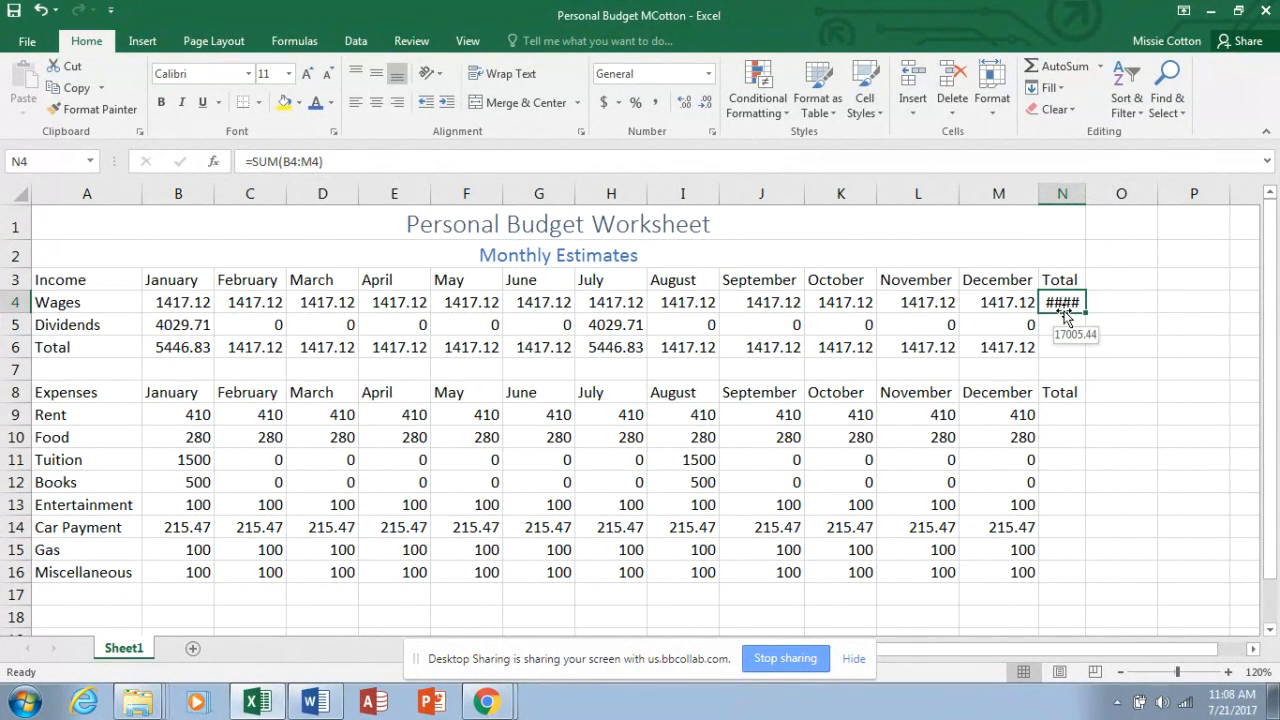
{"action": "double_click", "coordinate": [1086, 193]}
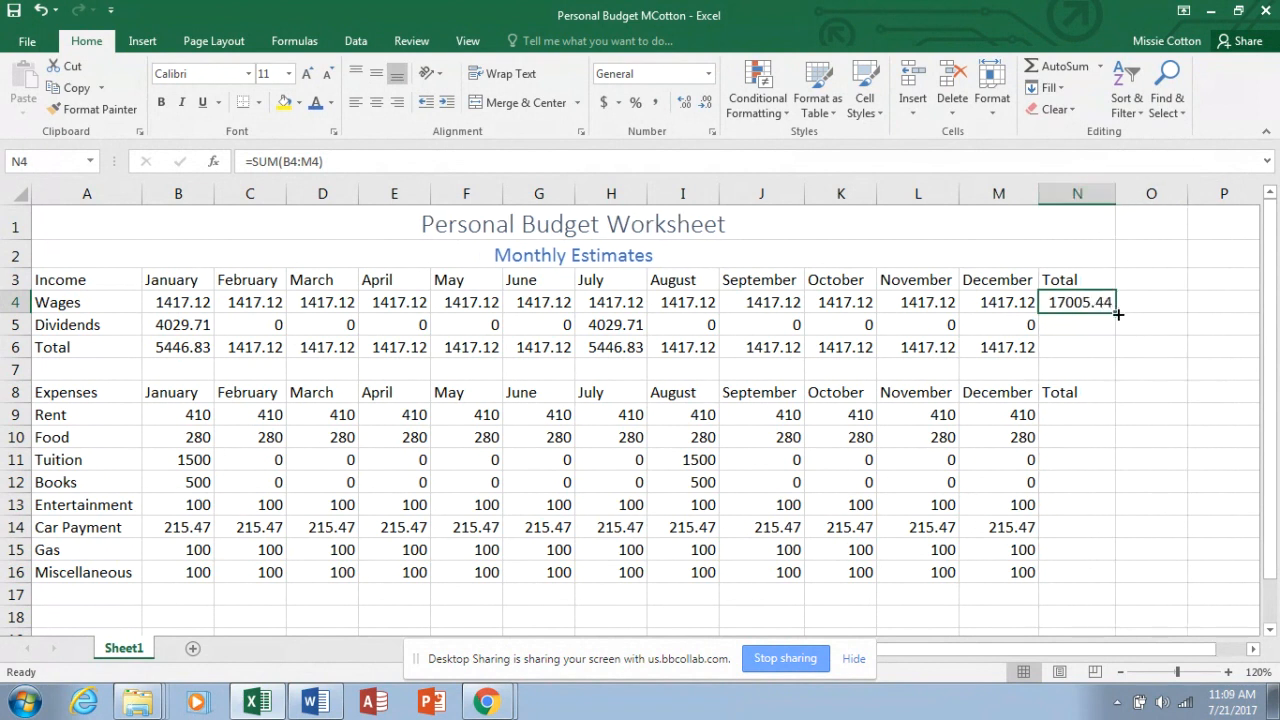
{"action": "left_click_drag", "start_coordinate": [1118, 313], "coordinate": [1120, 354]}
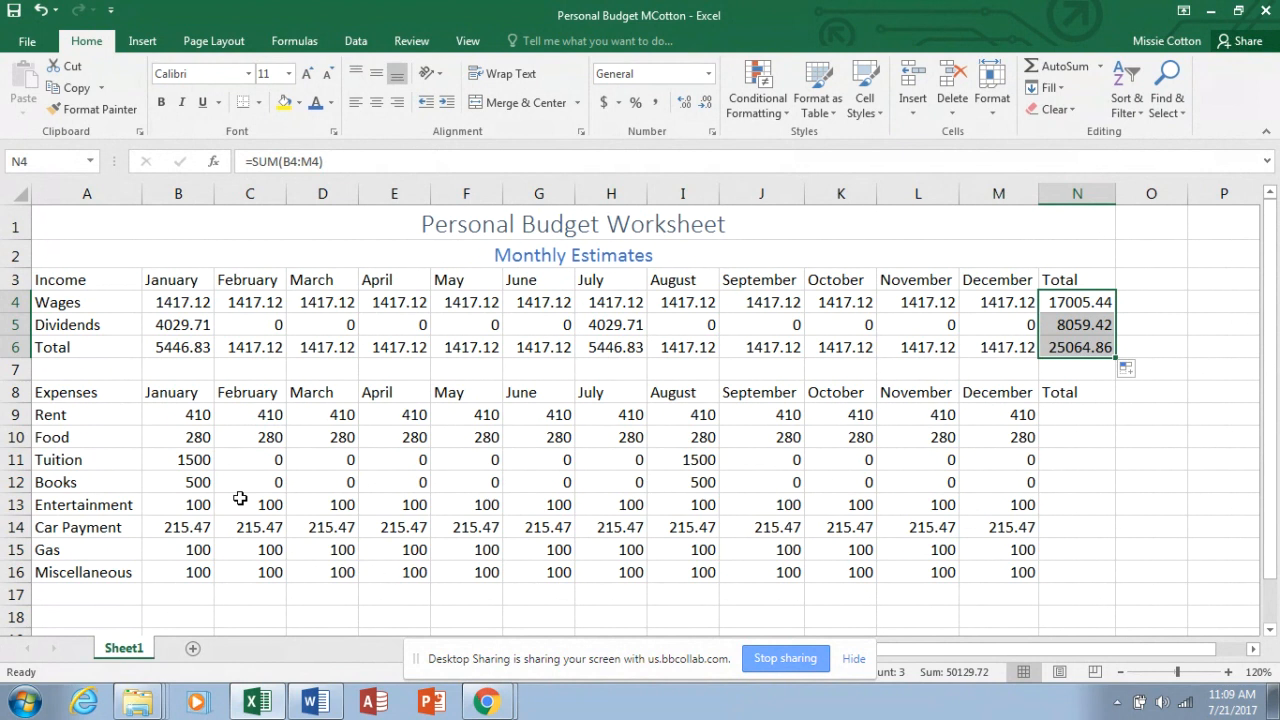
Step: Enter the label Total in cell A17 below the expenses and select January's total cell B17
{"action": "left_click", "coordinate": [66, 598]}
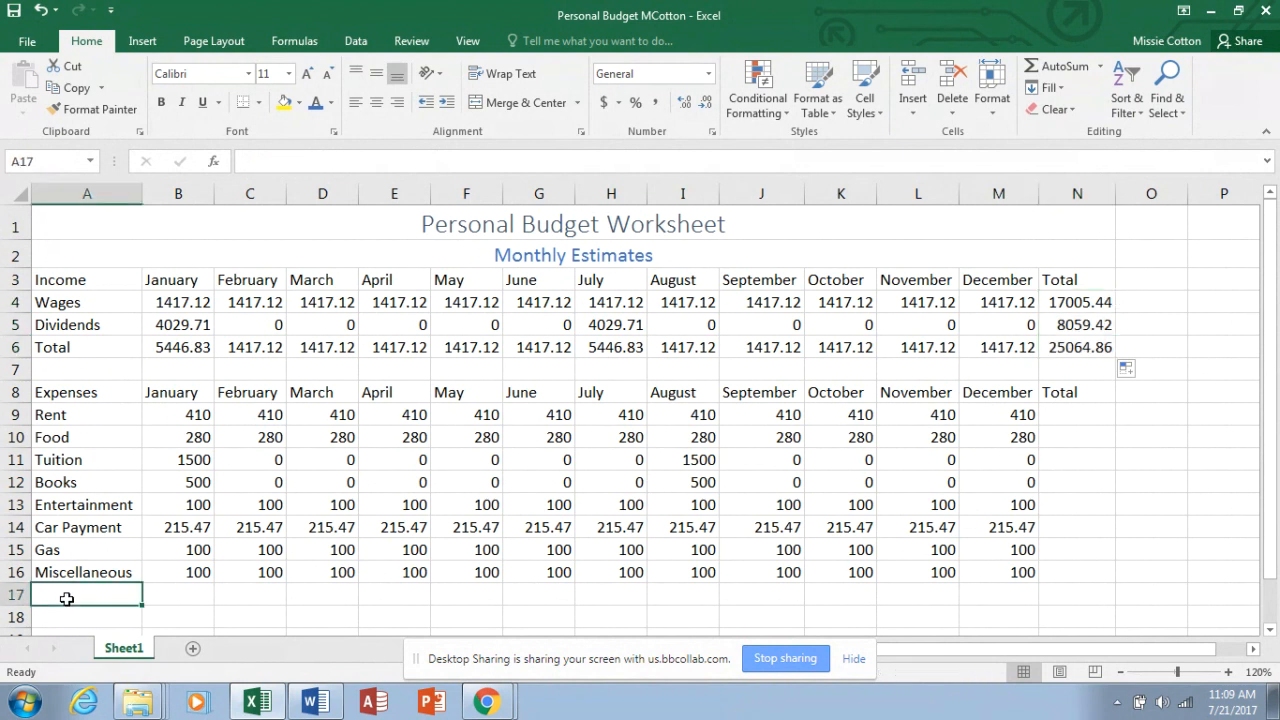
{"action": "type", "text": "Total"}
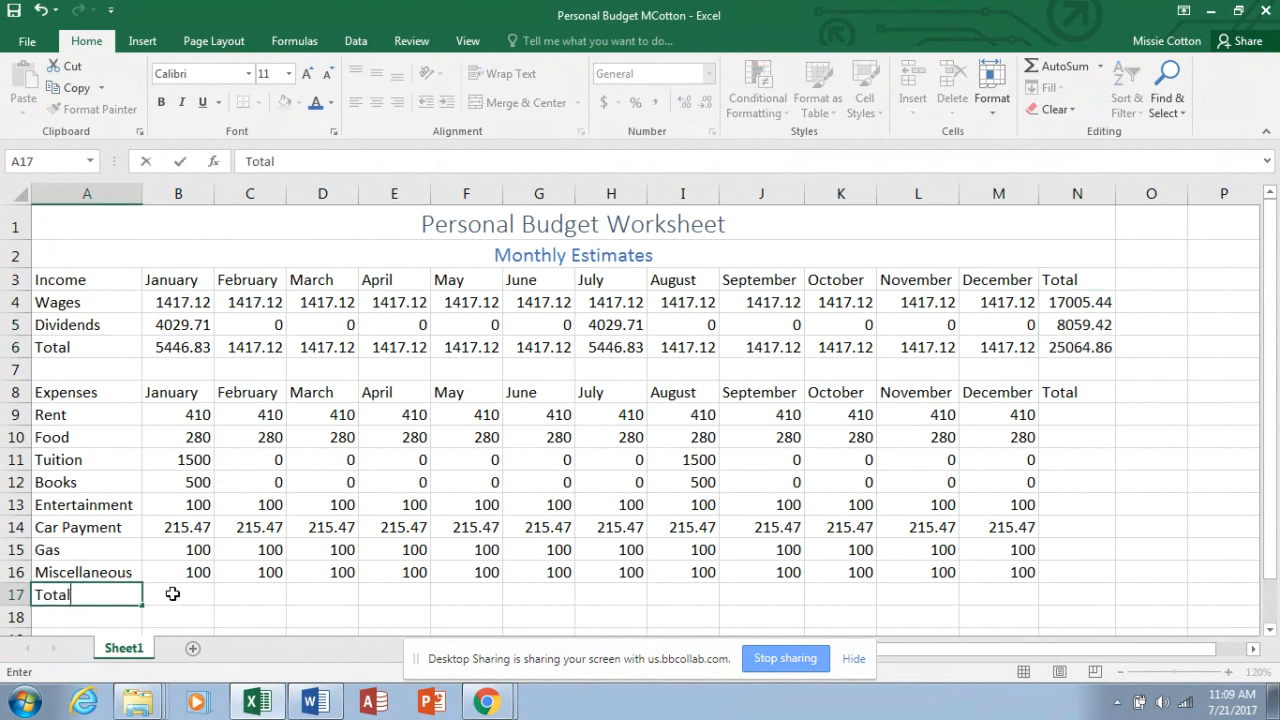
{"action": "left_click", "coordinate": [172, 594]}
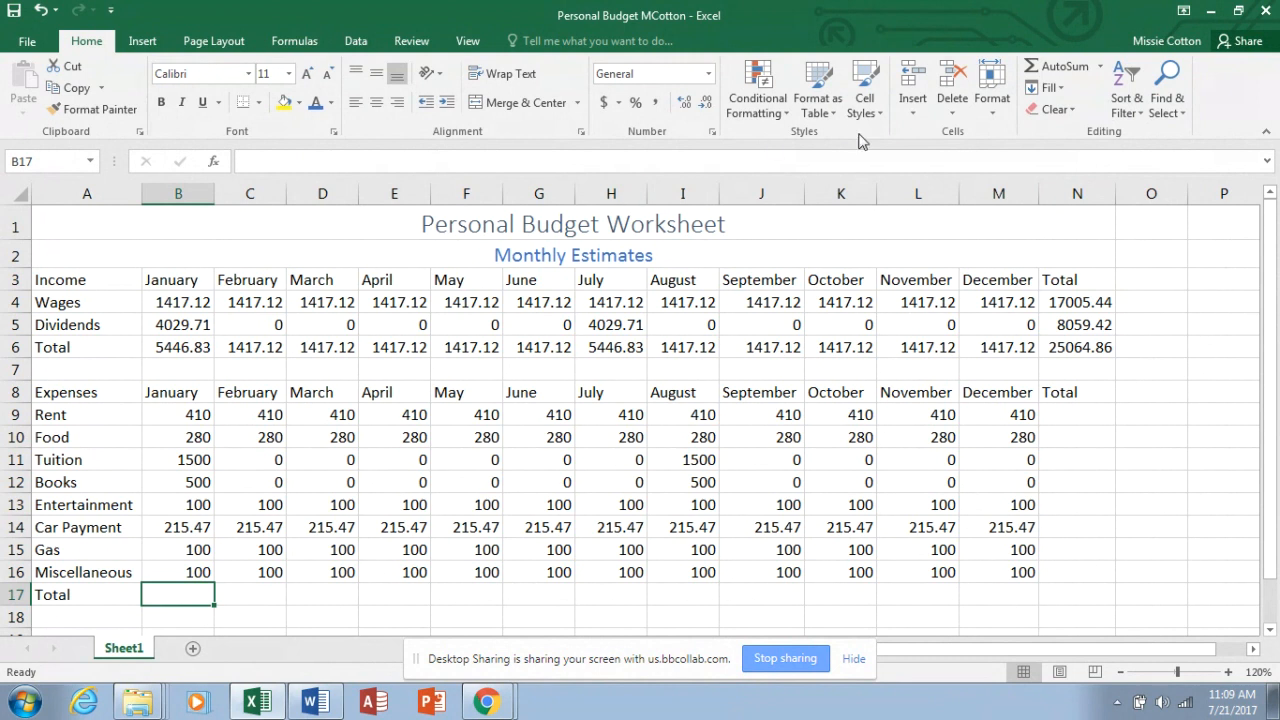
Step: Total January's expenses in cell B17 with AutoSum over B9:B16 and fill the formula across through December in M17
{"action": "left_click", "coordinate": [1066, 66]}
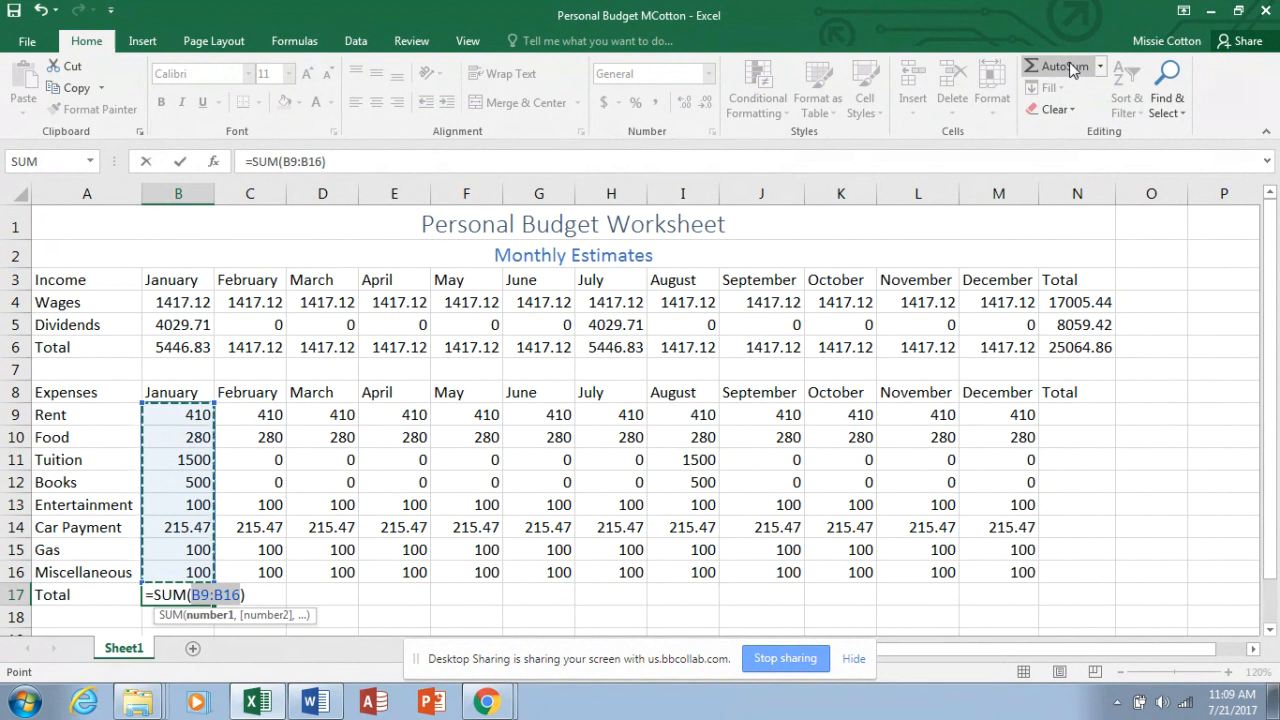
{"action": "key", "text": "Return"}
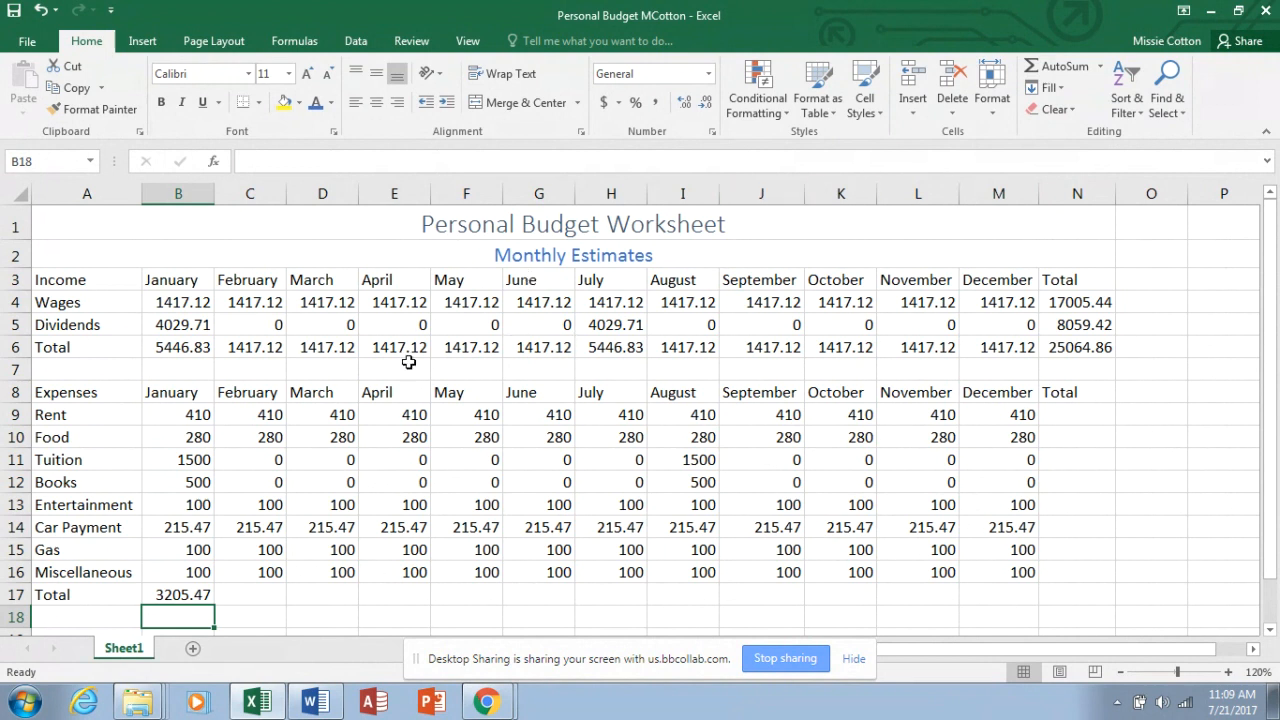
{"action": "double_click", "coordinate": [185, 596]}
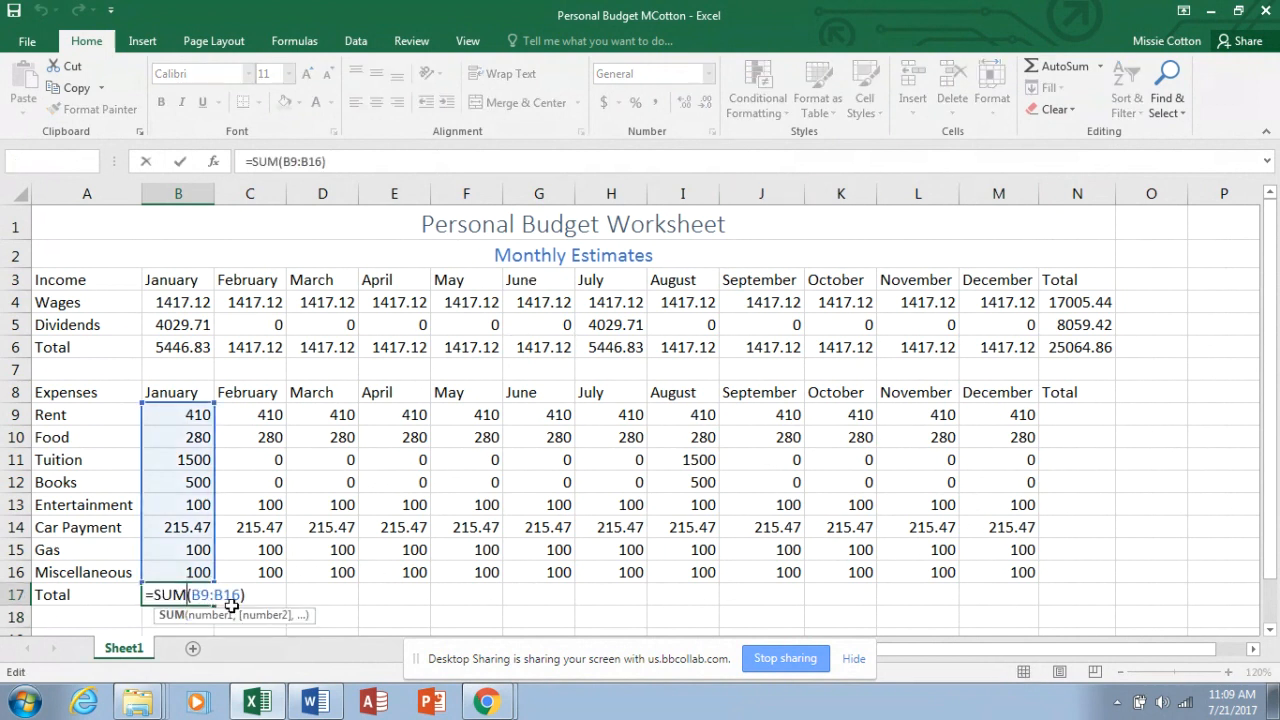
{"action": "key", "text": "Return"}
{"action": "left_click", "coordinate": [196, 596]}
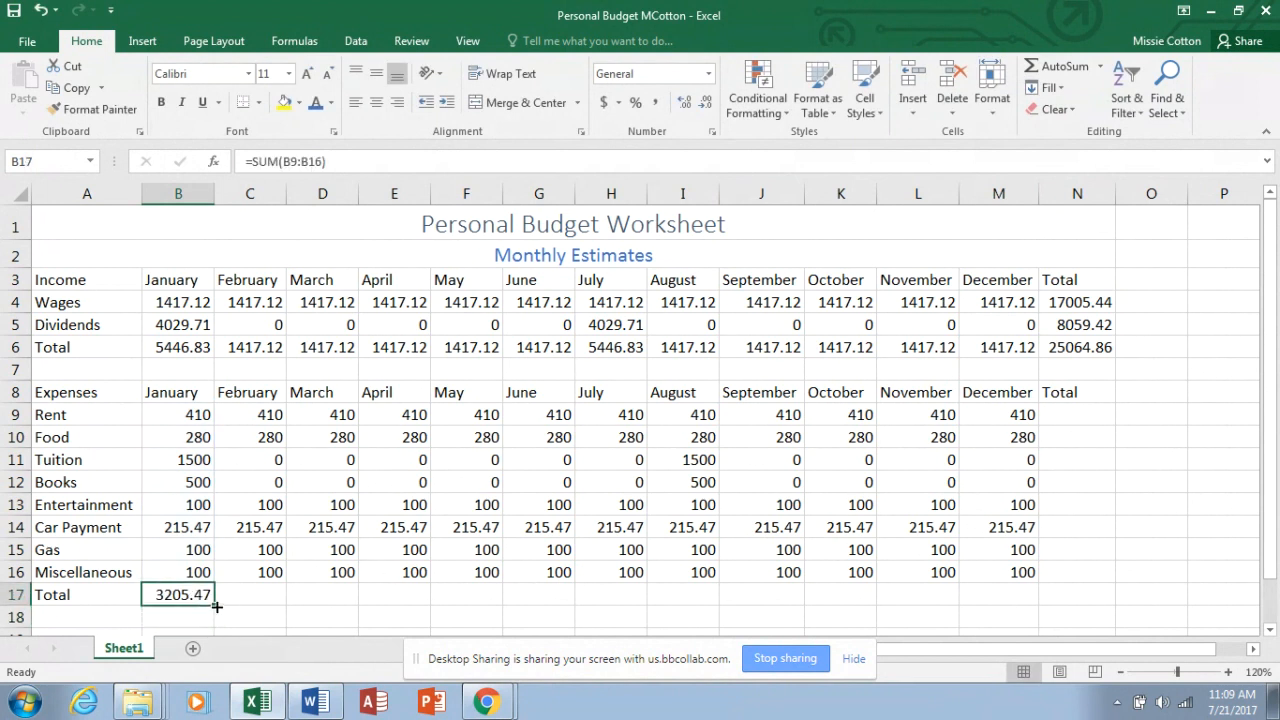
{"action": "left_click_drag", "start_coordinate": [216, 606], "coordinate": [258, 595]}
{"action": "left_click_drag", "start_coordinate": [498, 577], "coordinate": [1007, 574]}
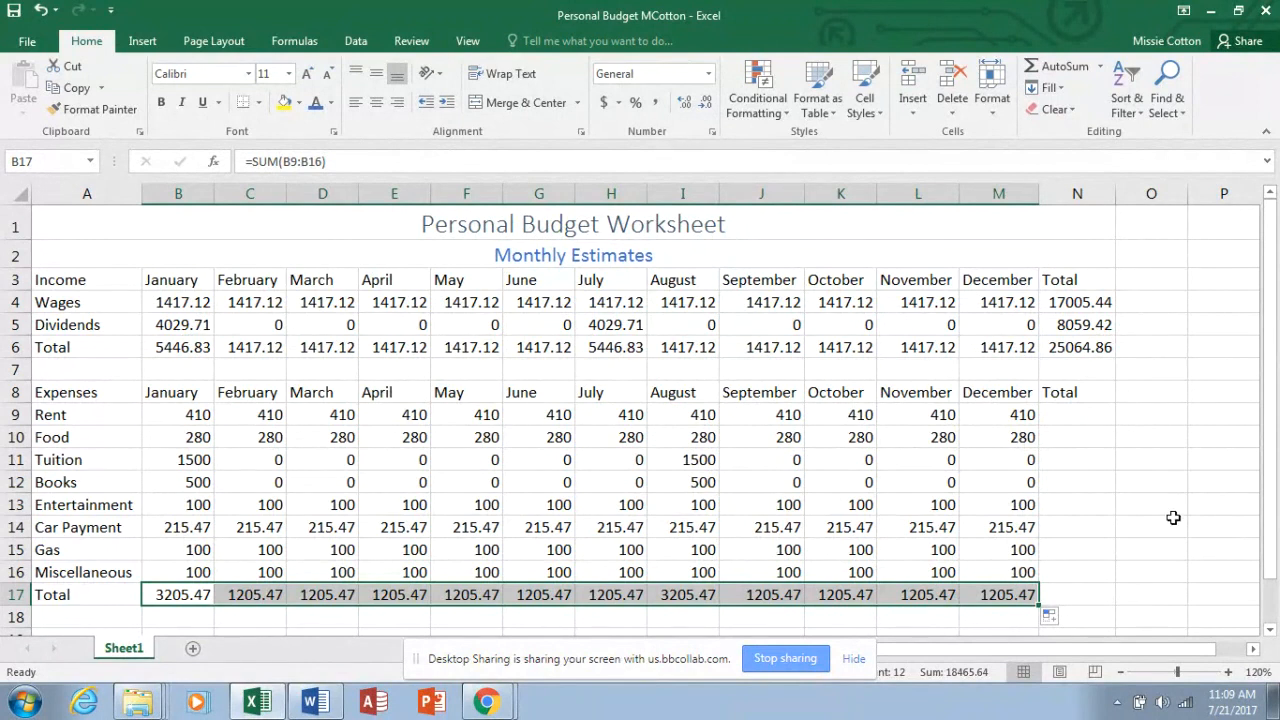
Step: Total the yearly rent in cell N9 with AutoSum over B9:M9 and fill the formula down through N17
{"action": "left_click", "coordinate": [1088, 419]}
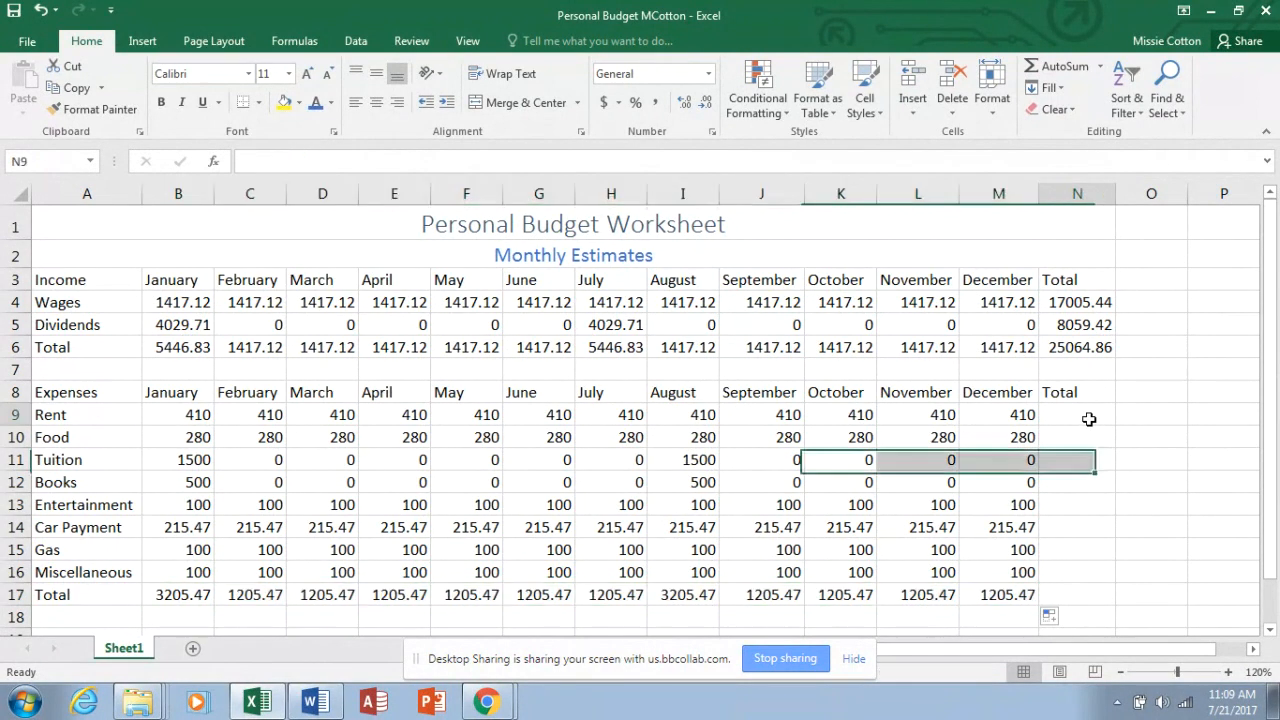
{"action": "left_click", "coordinate": [1072, 76]}
{"action": "left_click", "coordinate": [1072, 76]}
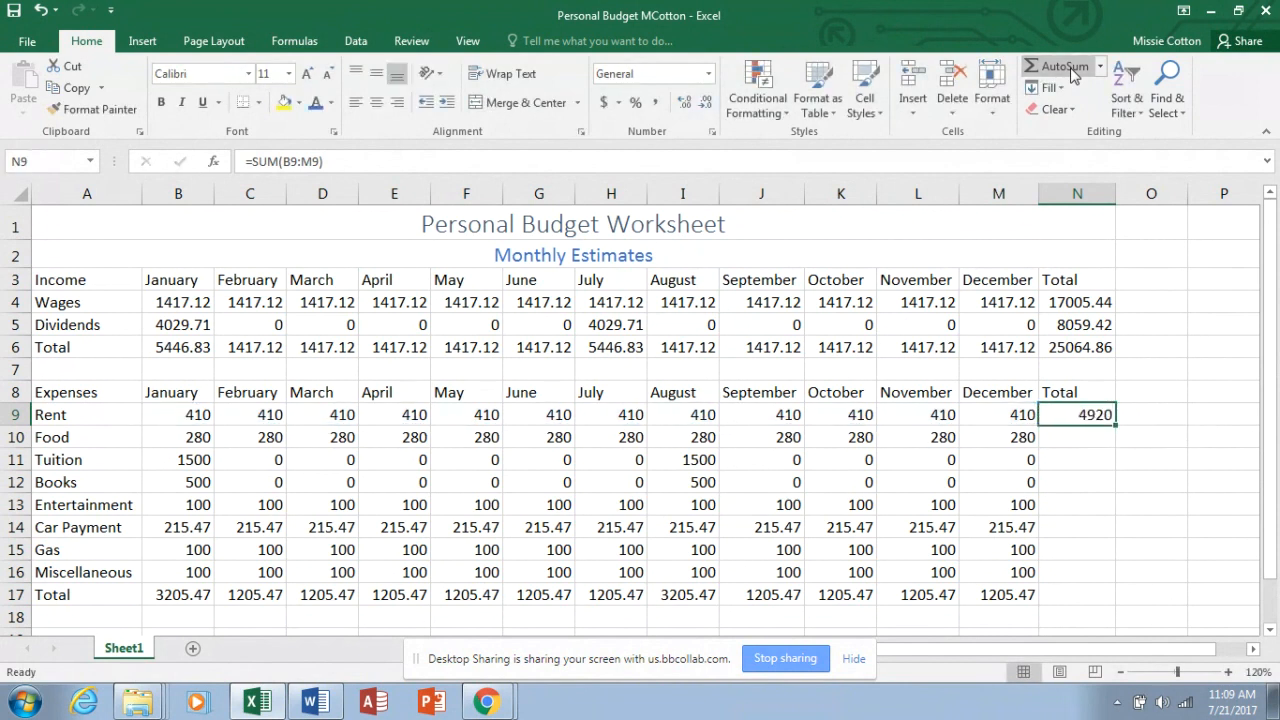
{"action": "double_click", "coordinate": [1115, 424]}
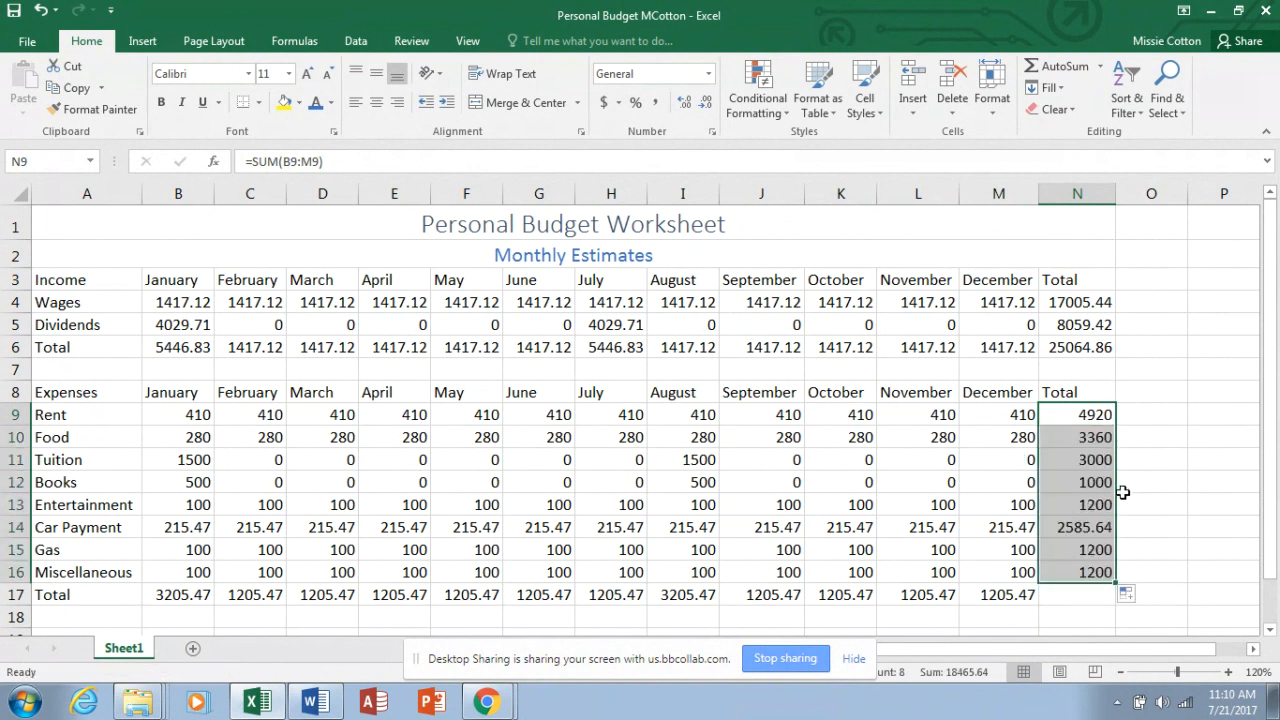
{"action": "left_click_drag", "start_coordinate": [1116, 584], "coordinate": [1118, 604]}
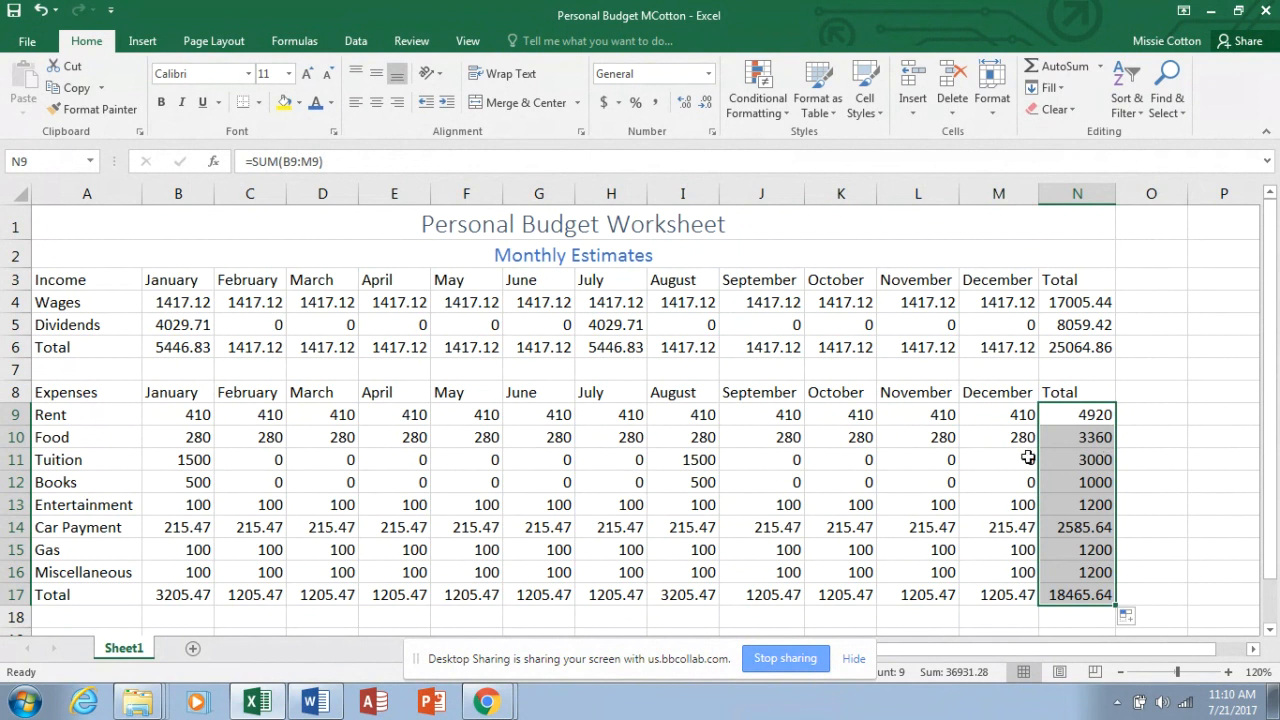
Step: Set May's tuition in F11 to 300 and May's books in F12 to 100, and check the yearly expense total in N17
{"action": "left_click", "coordinate": [491, 459]}
{"action": "type", "text": "300"}
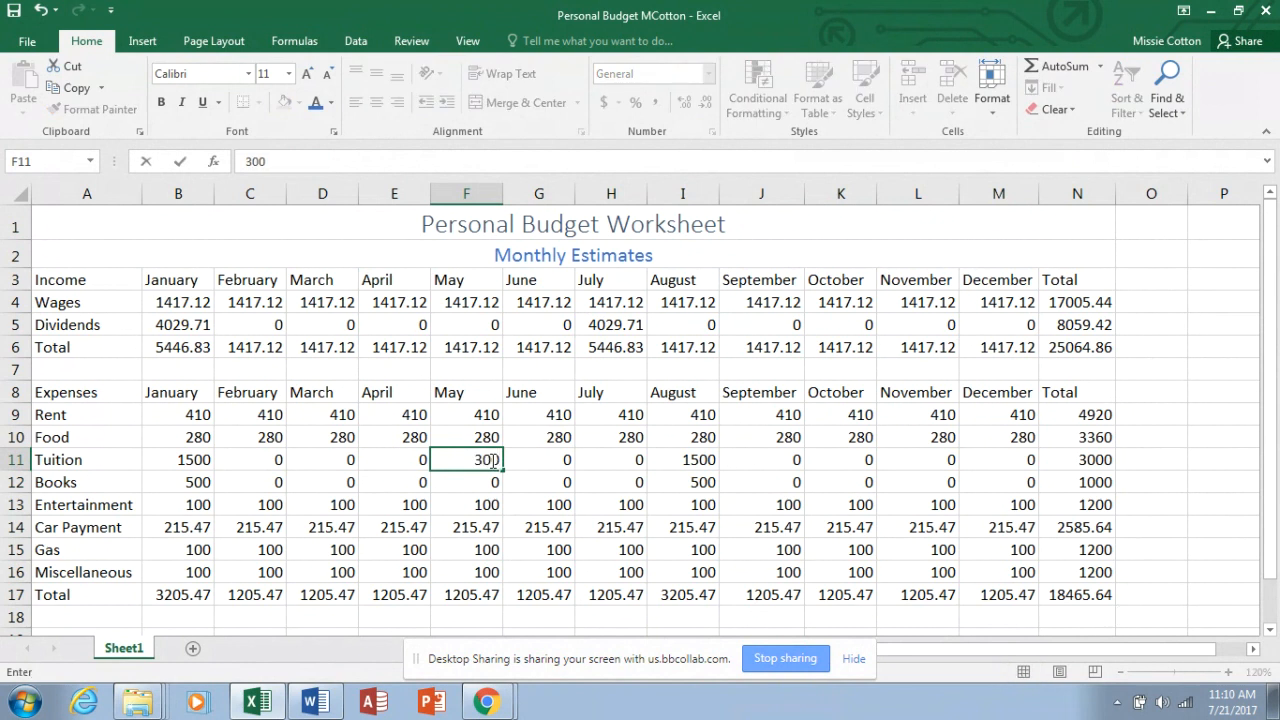
{"action": "key", "text": "Return"}
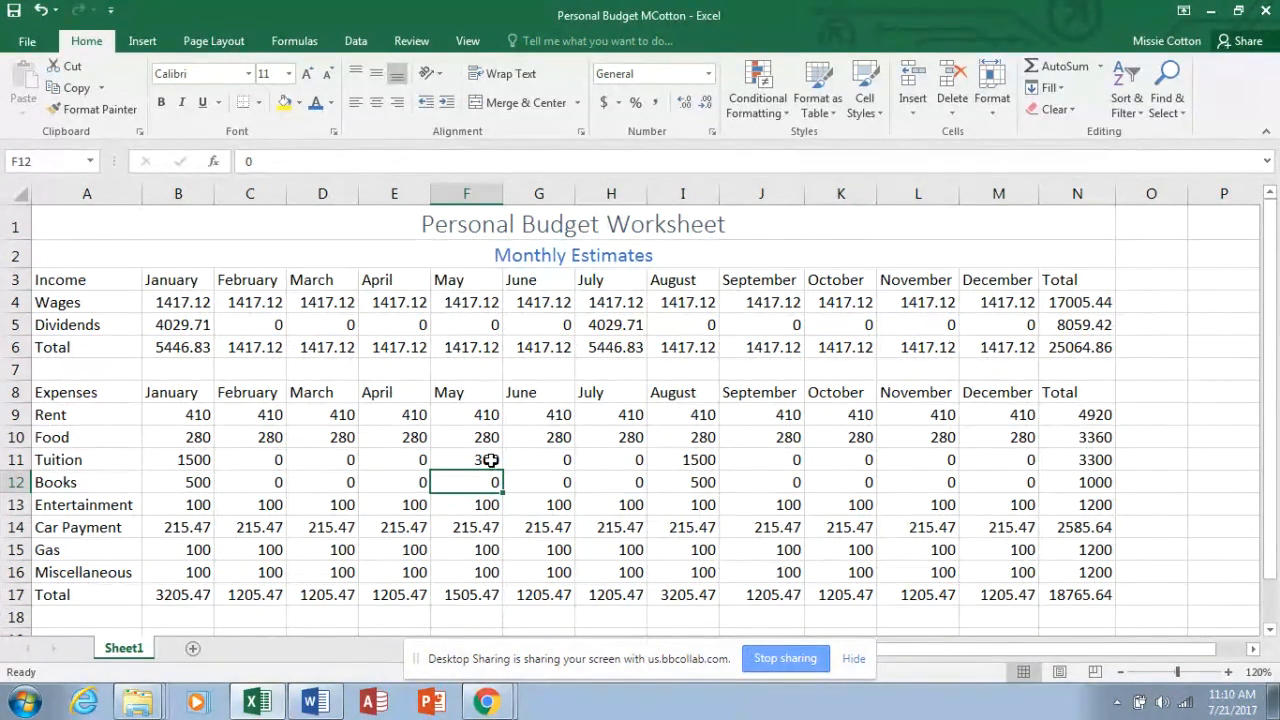
{"action": "type", "text": "100"}
{"action": "key", "text": "Return"}
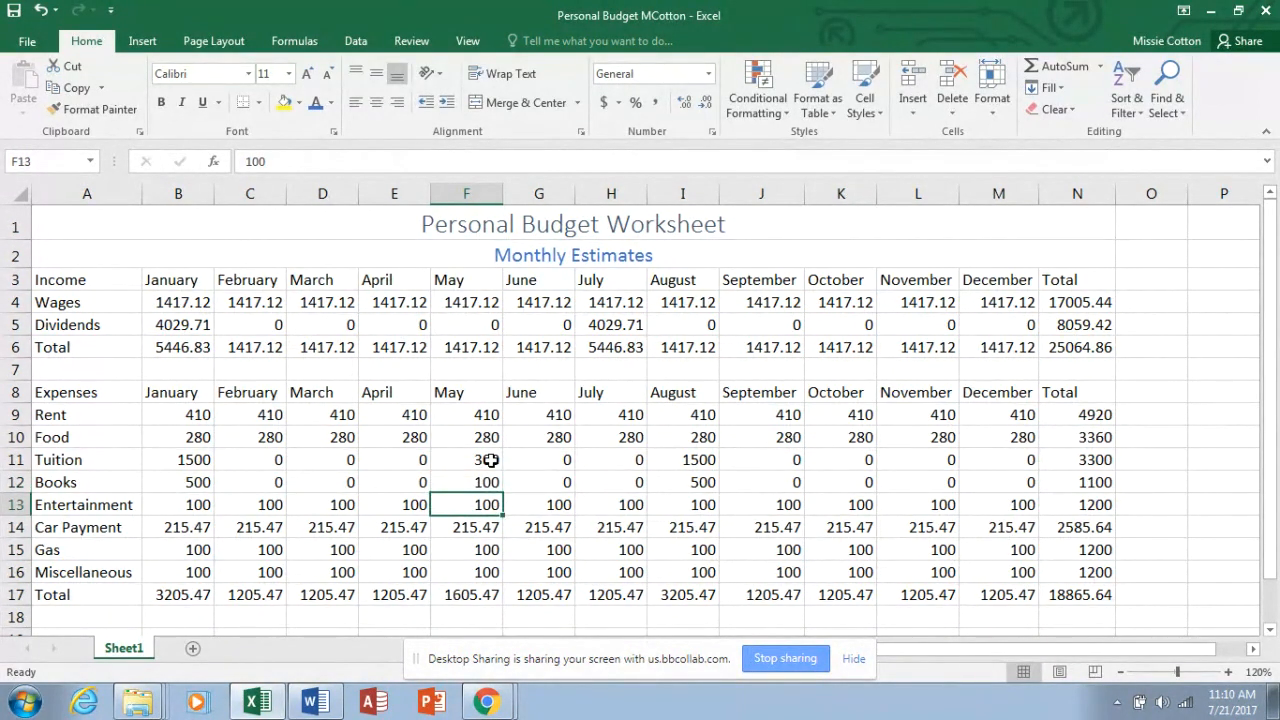
{"action": "left_click", "coordinate": [491, 460]}
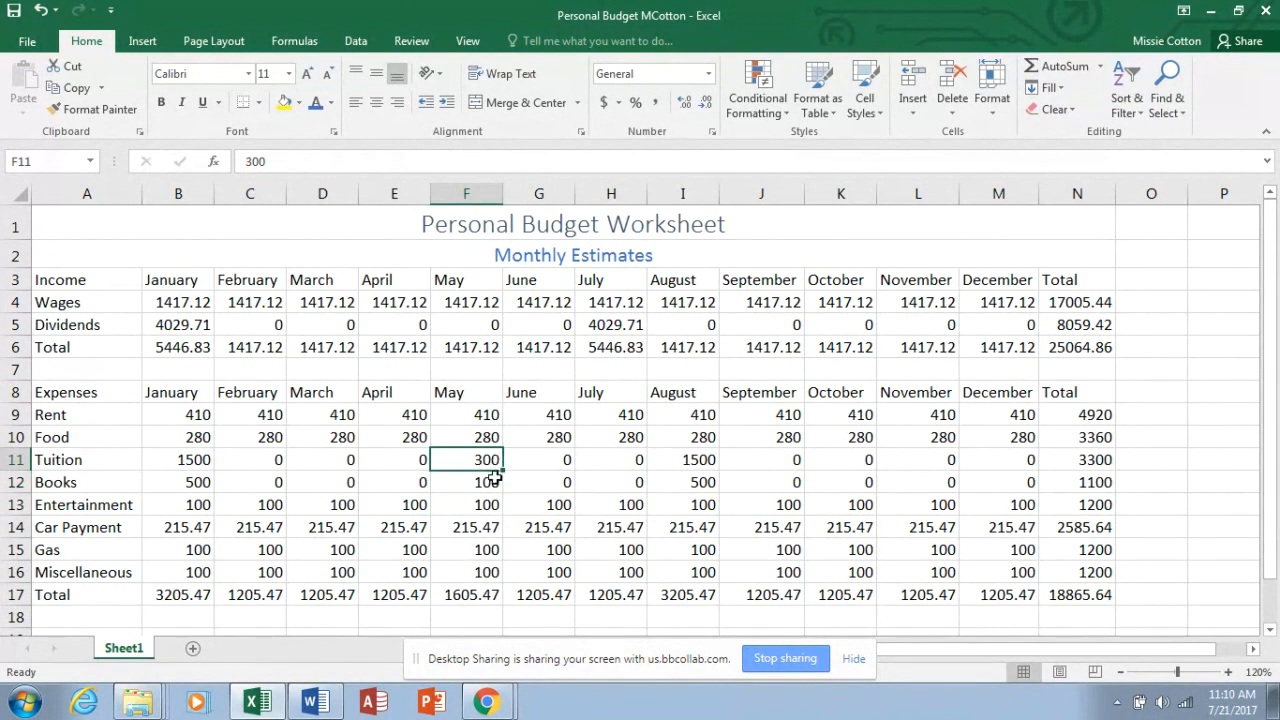
{"action": "left_click", "coordinate": [490, 481]}
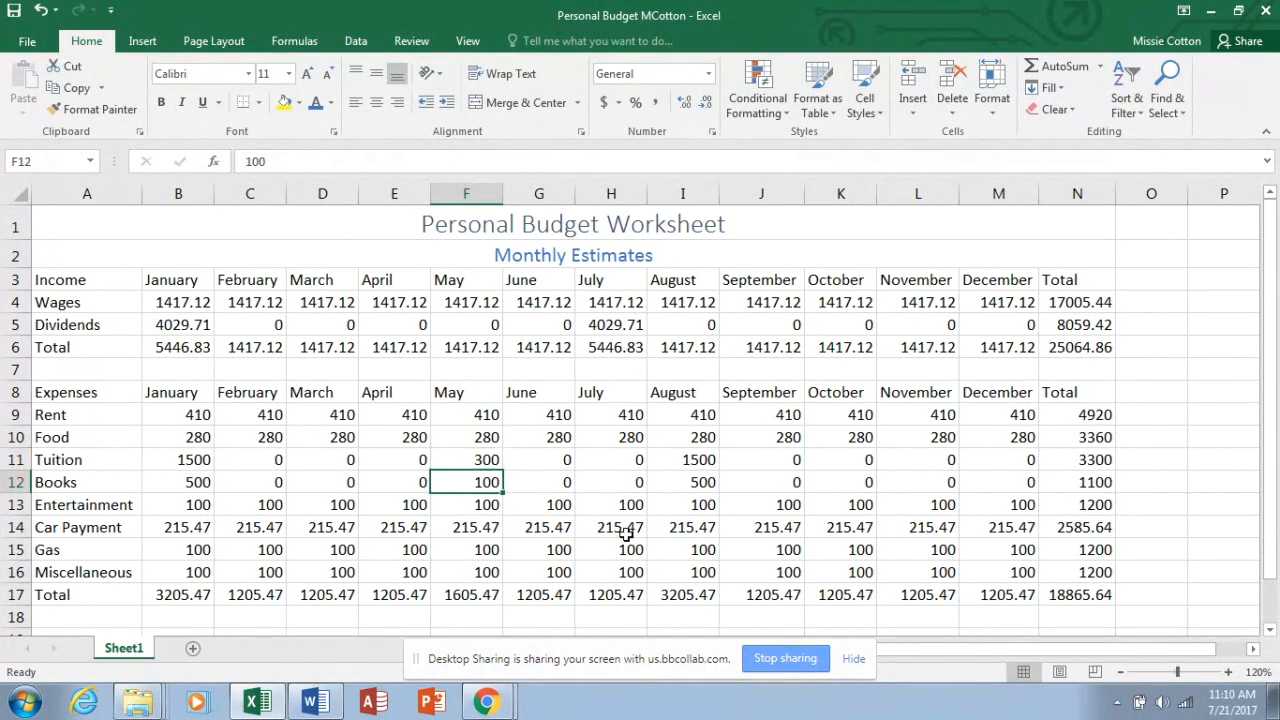
{"action": "left_click", "coordinate": [1077, 595]}
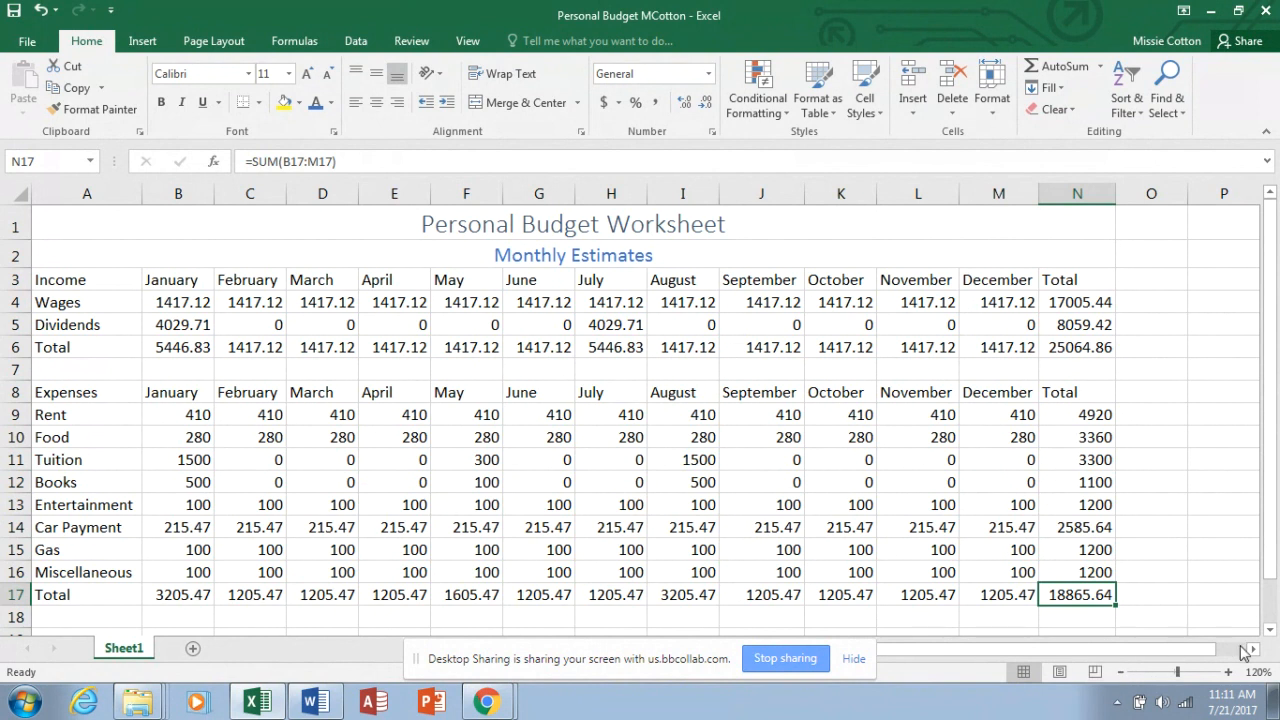
Step: Enter the label Net in cell A19, two rows below the expense total
{"action": "left_click", "coordinate": [1270, 632]}
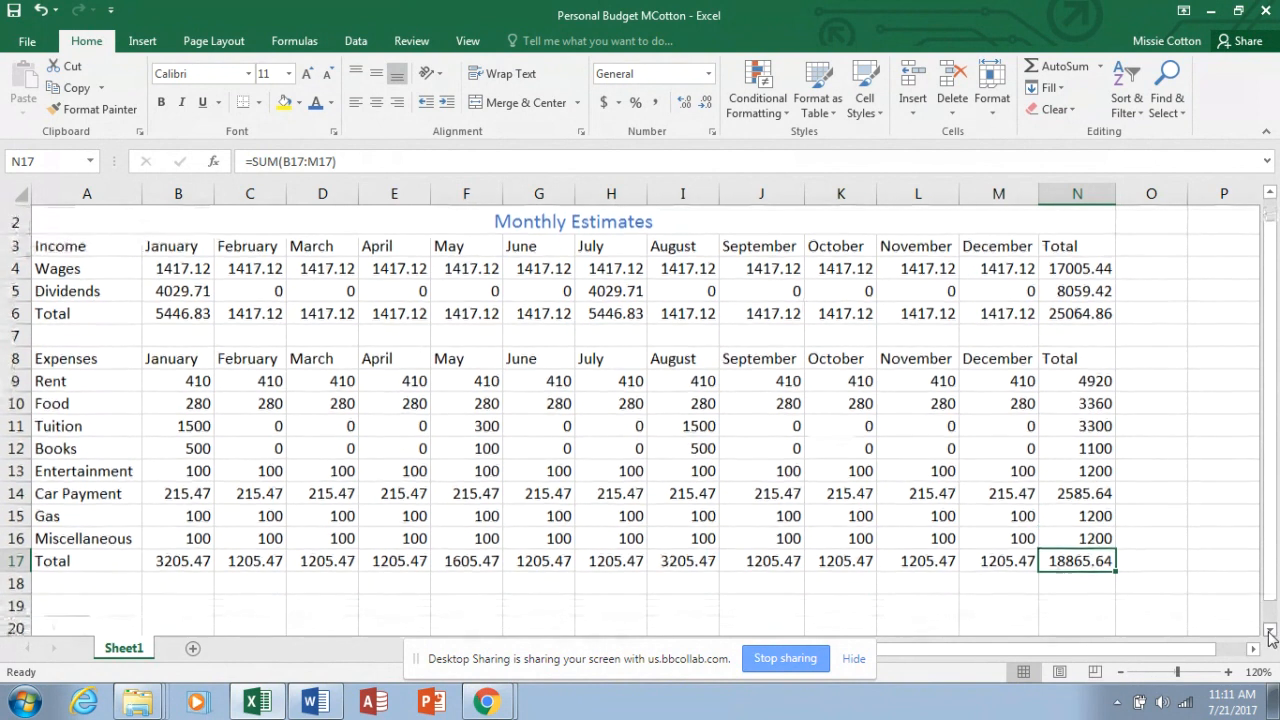
{"action": "left_click", "coordinate": [1270, 632]}
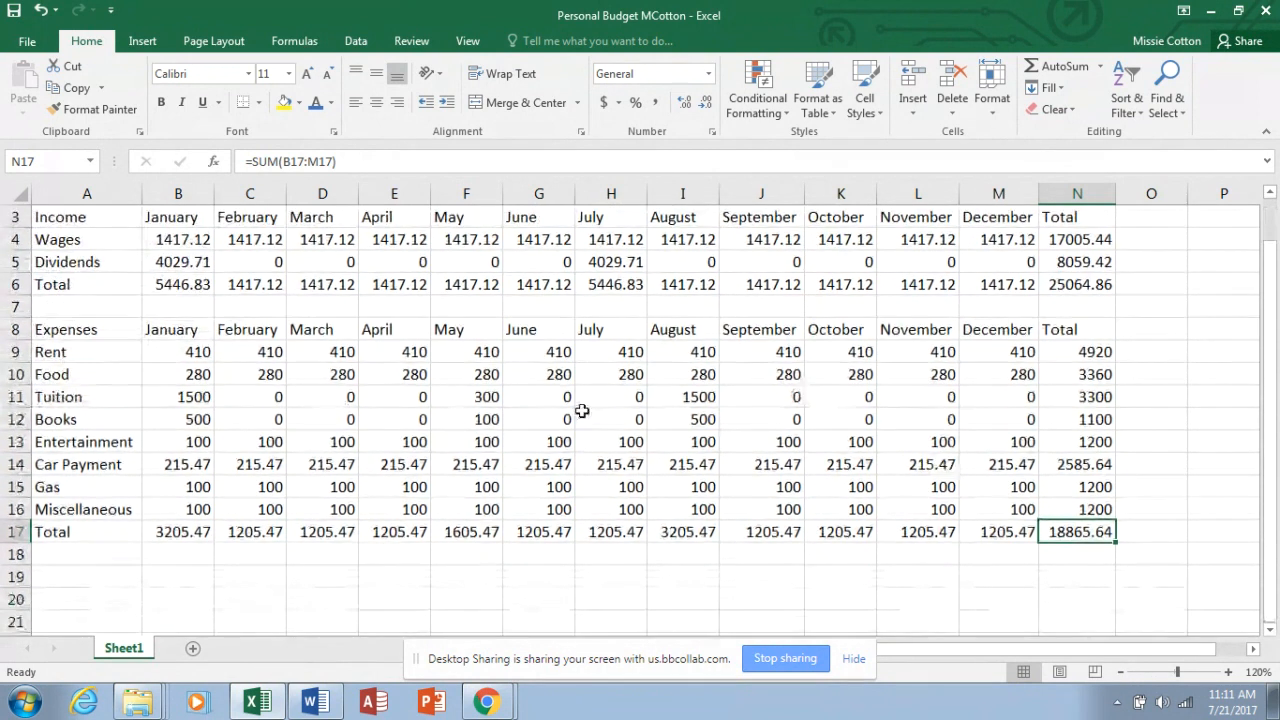
{"action": "left_click", "coordinate": [68, 578]}
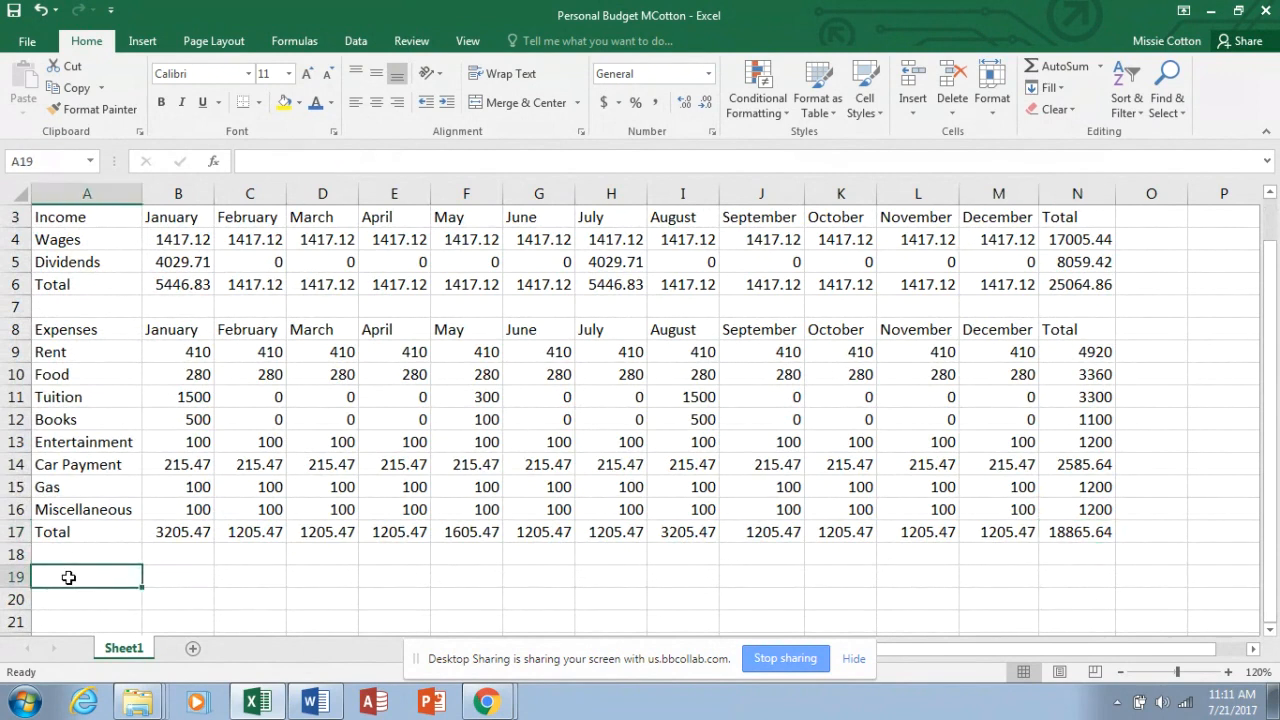
{"action": "type", "text": "Net"}
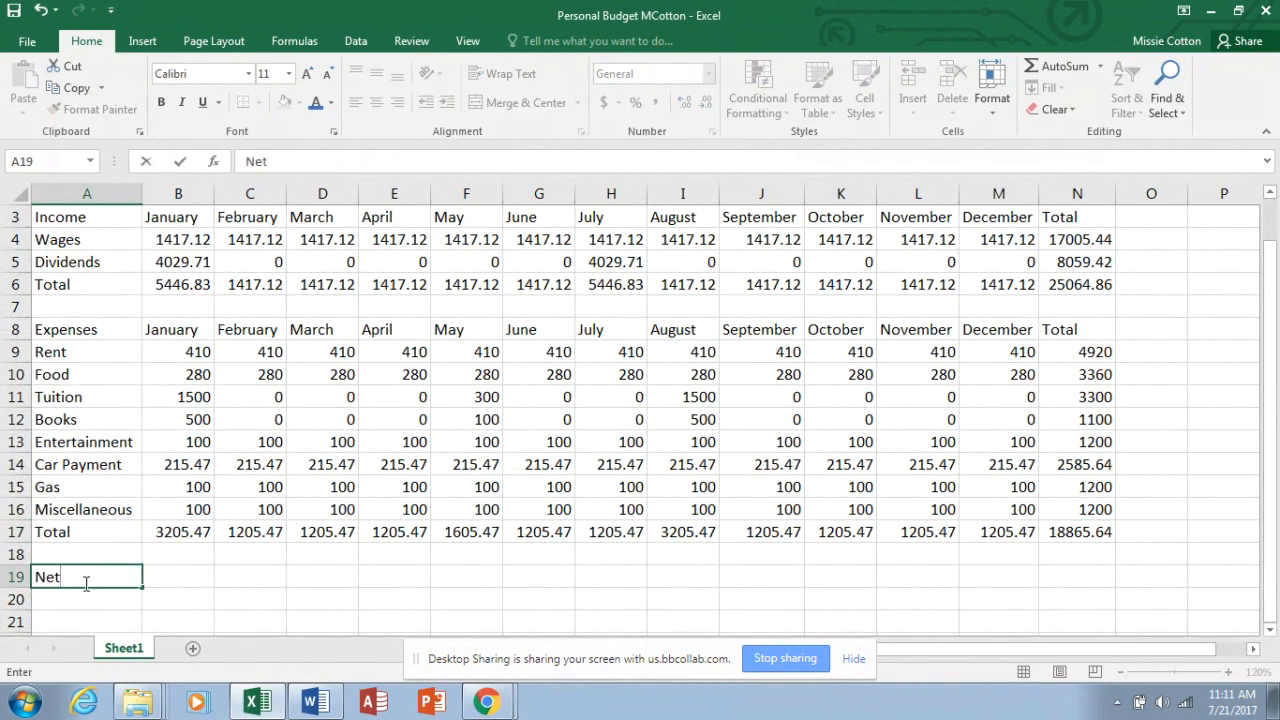
Step: Calculate January's net in cell B19 with the formula =B6-B17, subtracting total expenses from total income
{"action": "left_click", "coordinate": [171, 578]}
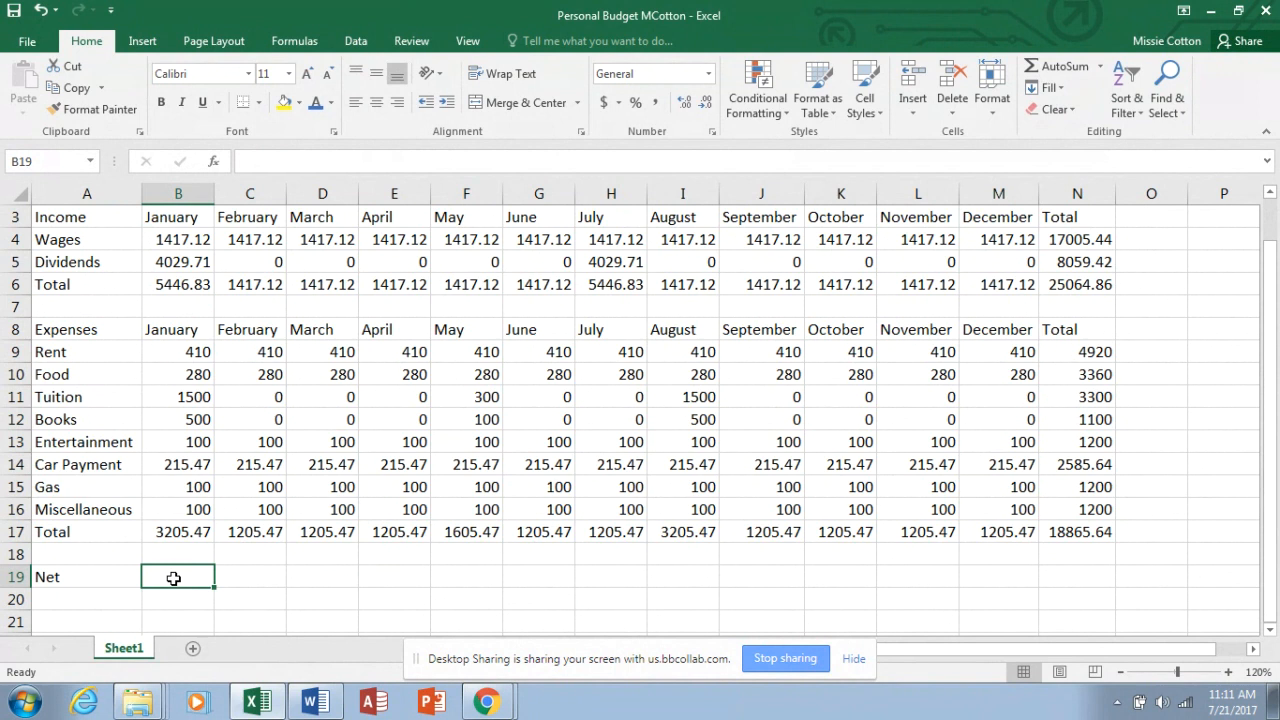
{"action": "type", "text": "="}
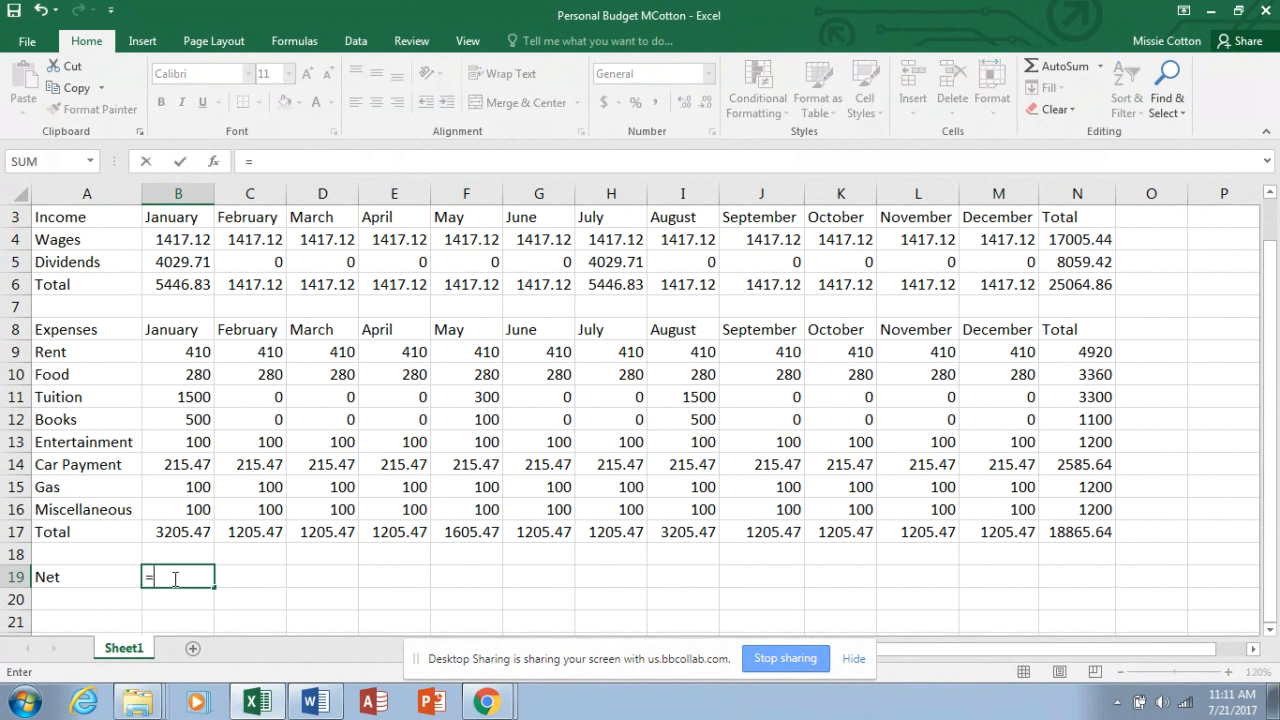
{"action": "left_click", "coordinate": [192, 284]}
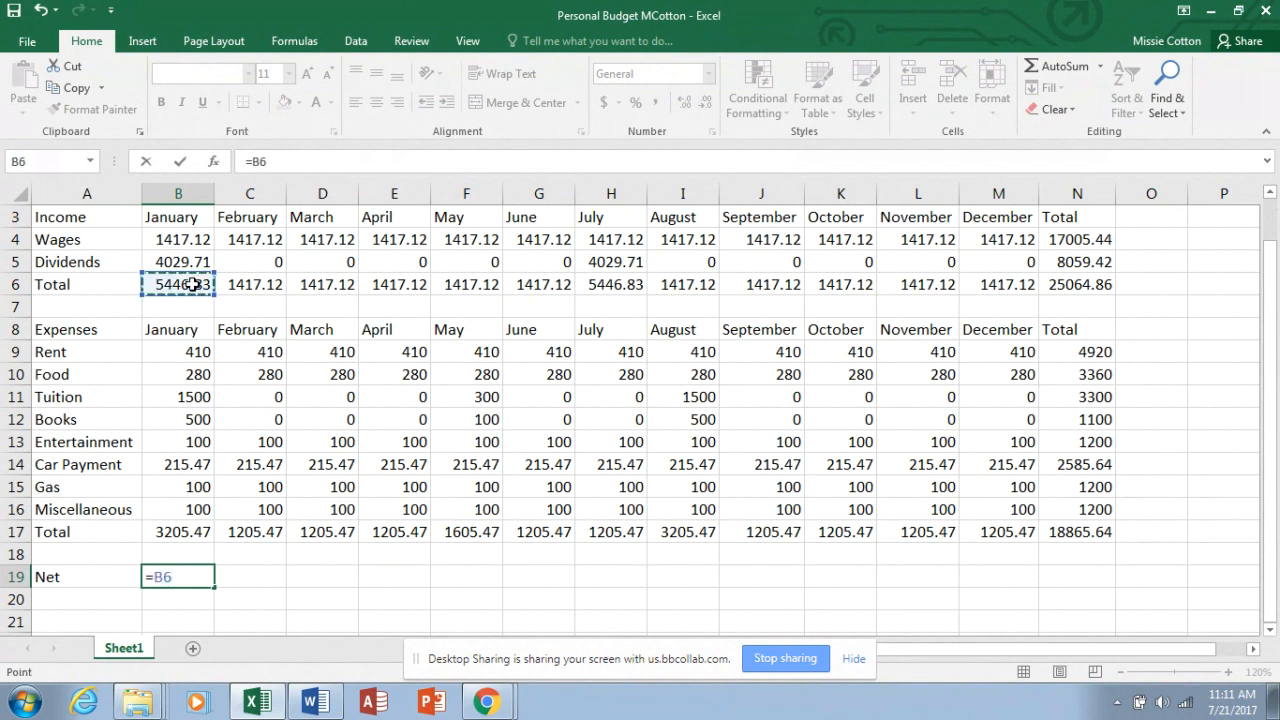
{"action": "type", "text": "-"}
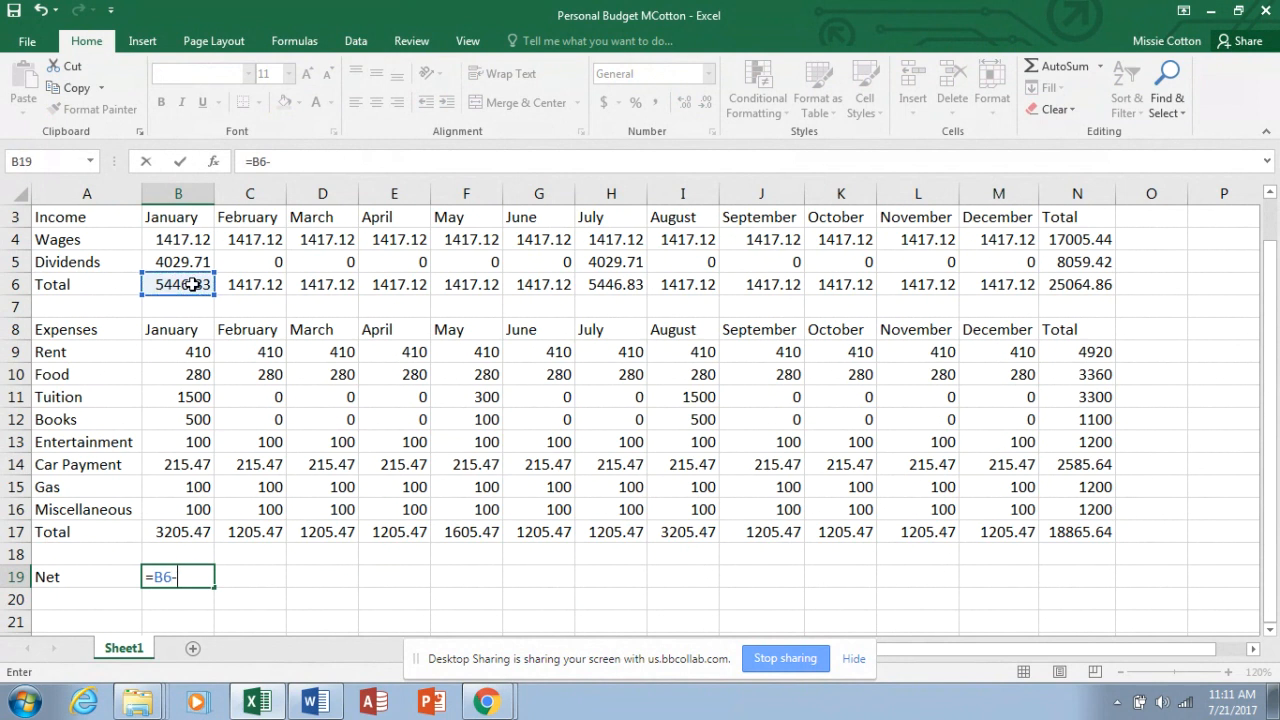
{"action": "left_click", "coordinate": [191, 536]}
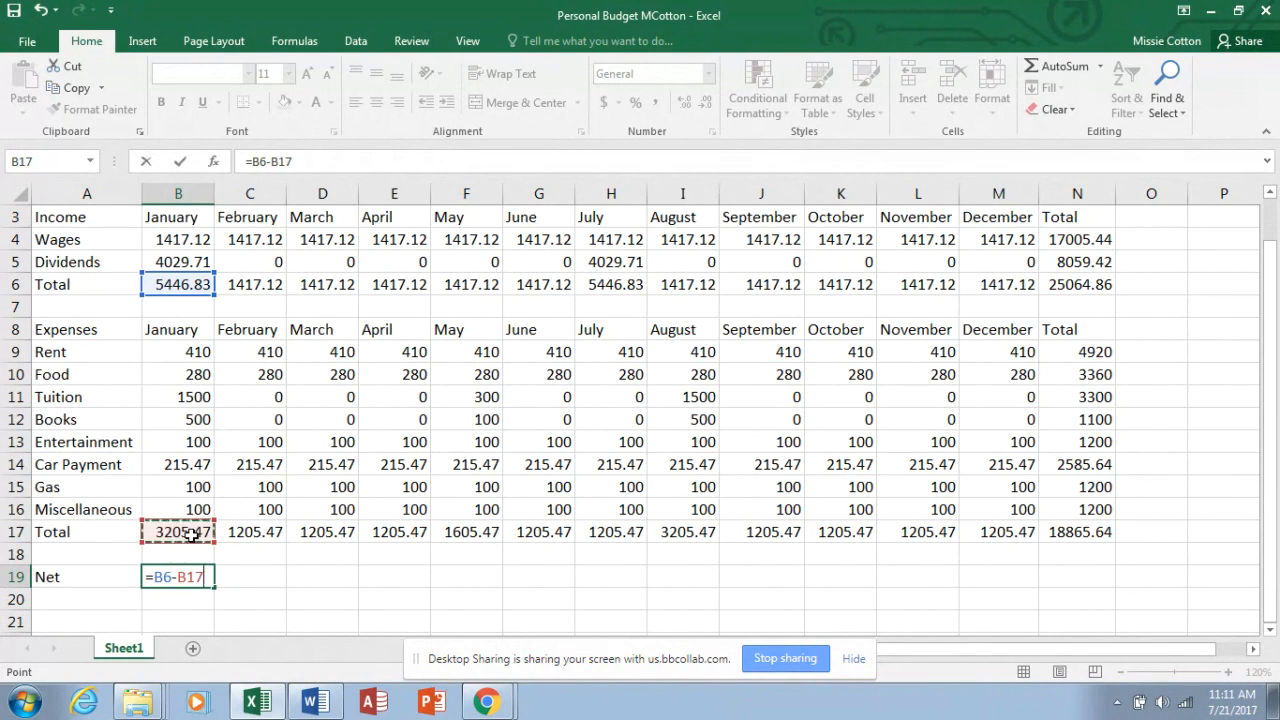
{"action": "key", "text": "Return"}
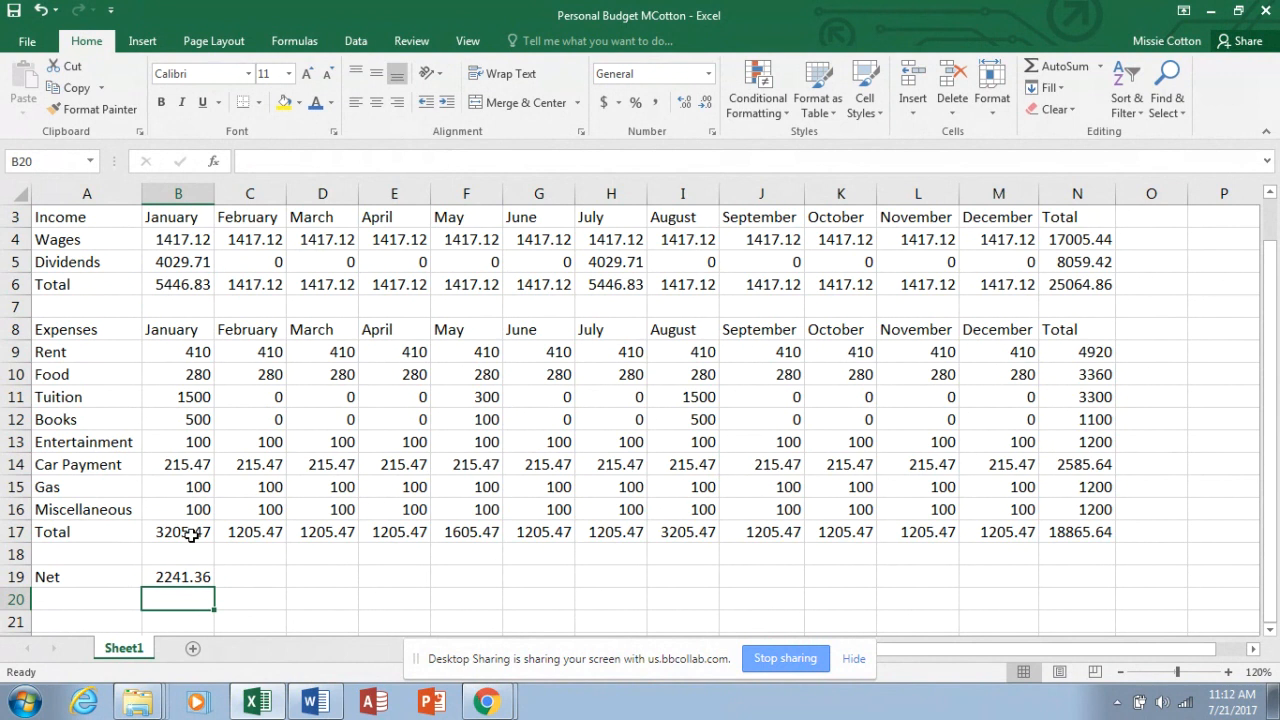
Step: Review the net formula in B19 and fill it across the row through the Total column in N19
{"action": "double_click", "coordinate": [172, 580]}
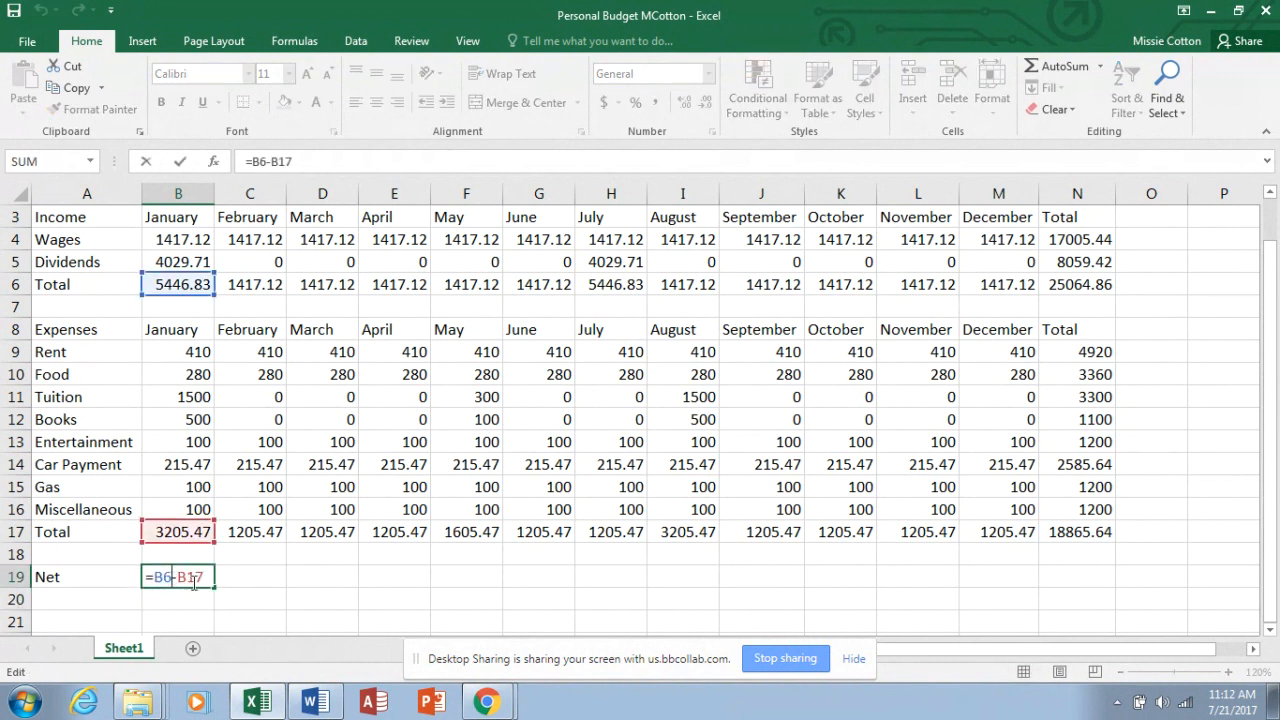
{"action": "key", "text": "Return"}
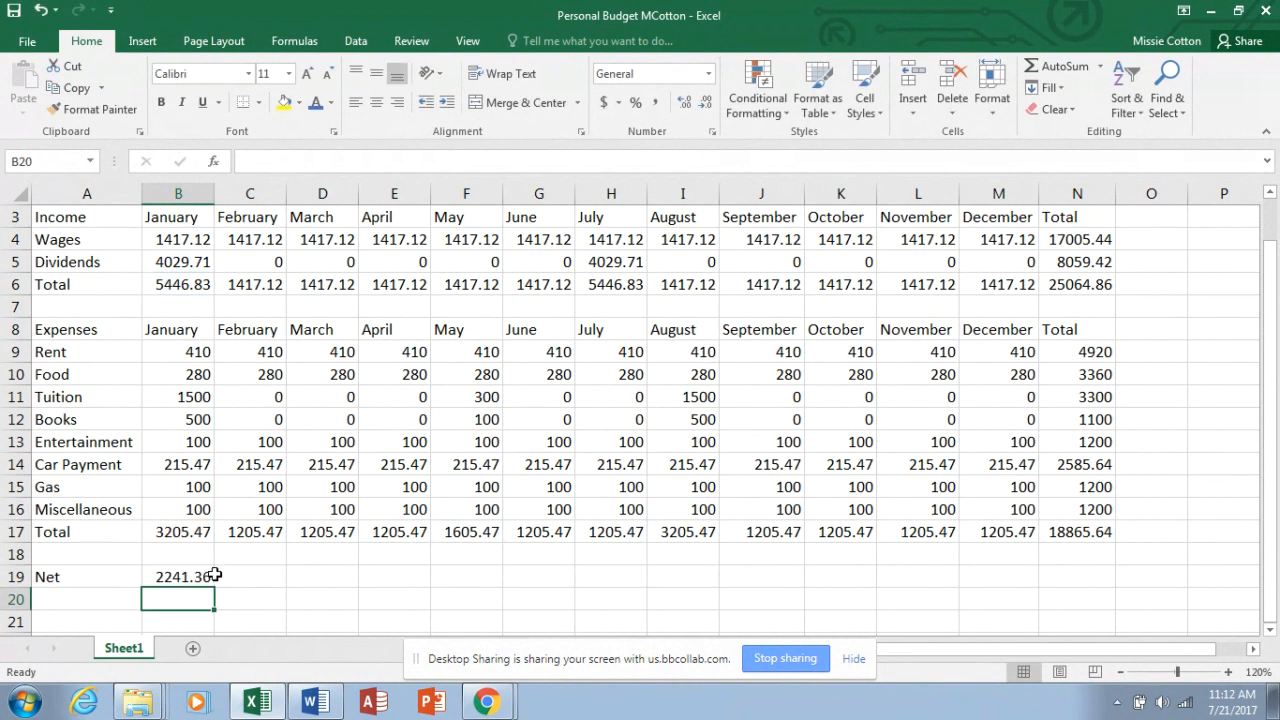
{"action": "left_click", "coordinate": [190, 578]}
{"action": "left_click_drag", "start_coordinate": [213, 586], "coordinate": [1140, 627]}
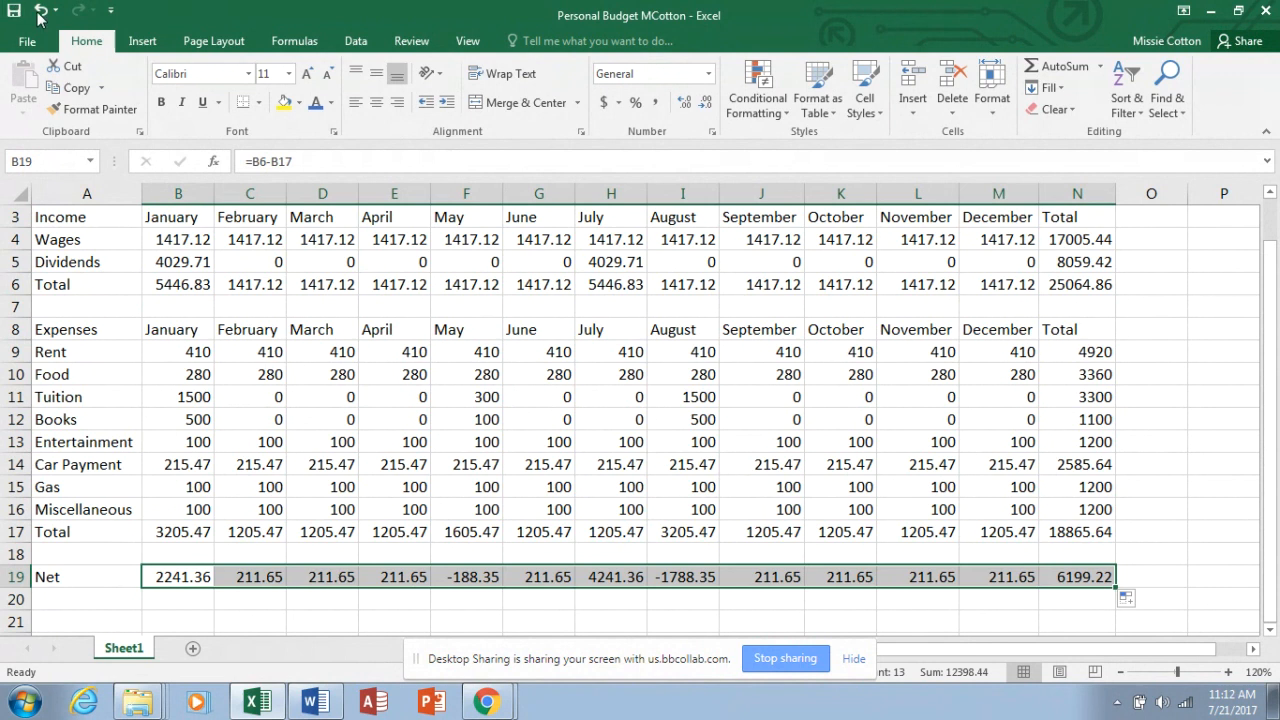
Step: Apply the Heading 1 cell style to the income heading row A3:N3
{"action": "left_click", "coordinate": [1121, 672]}
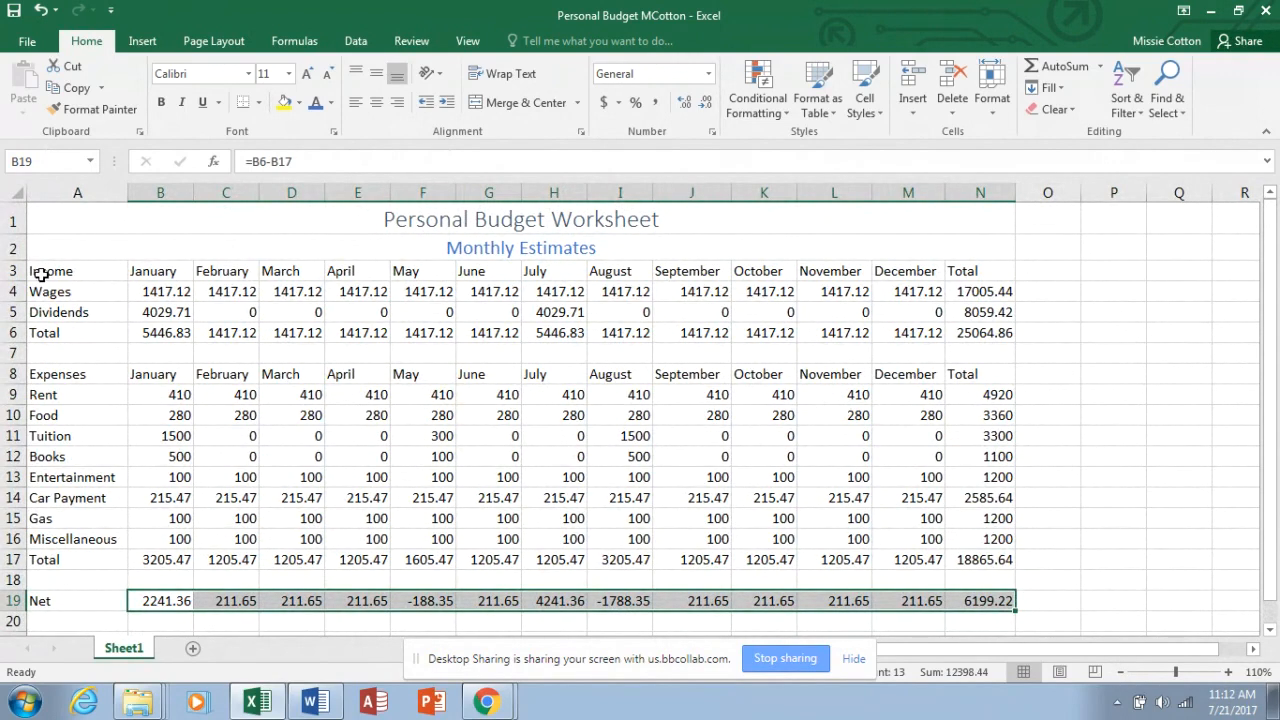
{"action": "left_click_drag", "start_coordinate": [41, 271], "coordinate": [981, 271]}
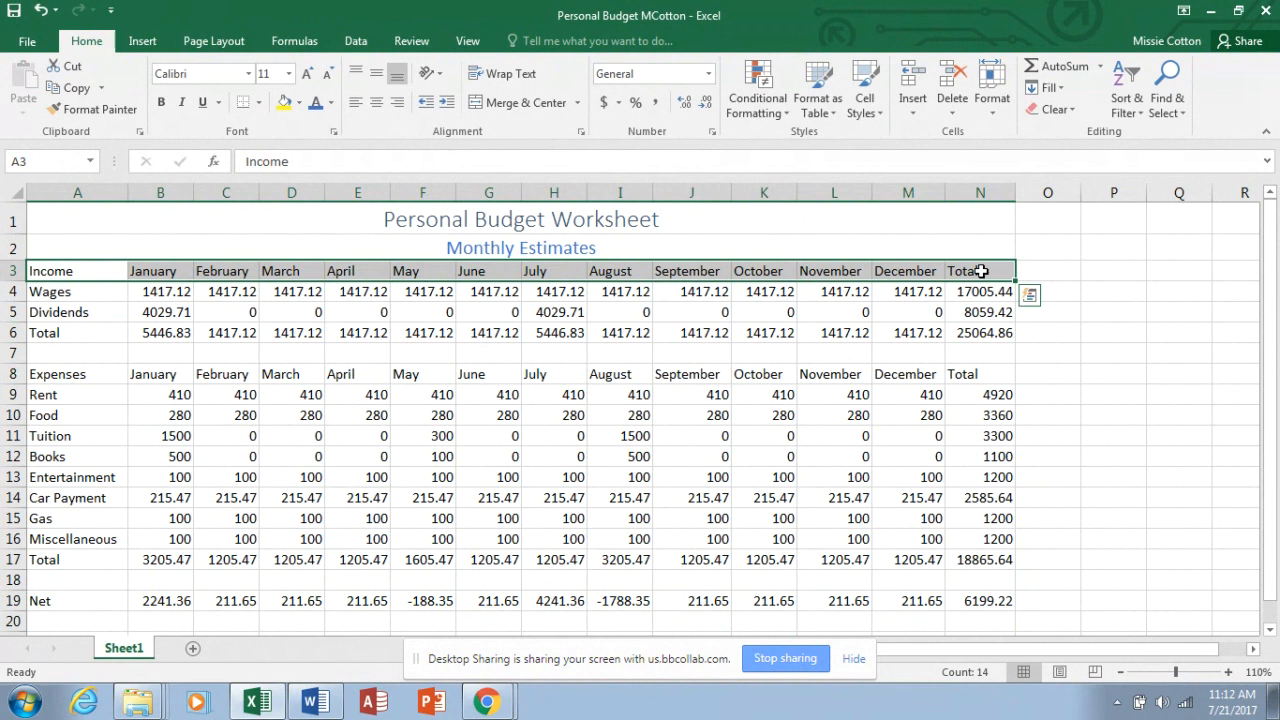
{"action": "left_click", "coordinate": [881, 117]}
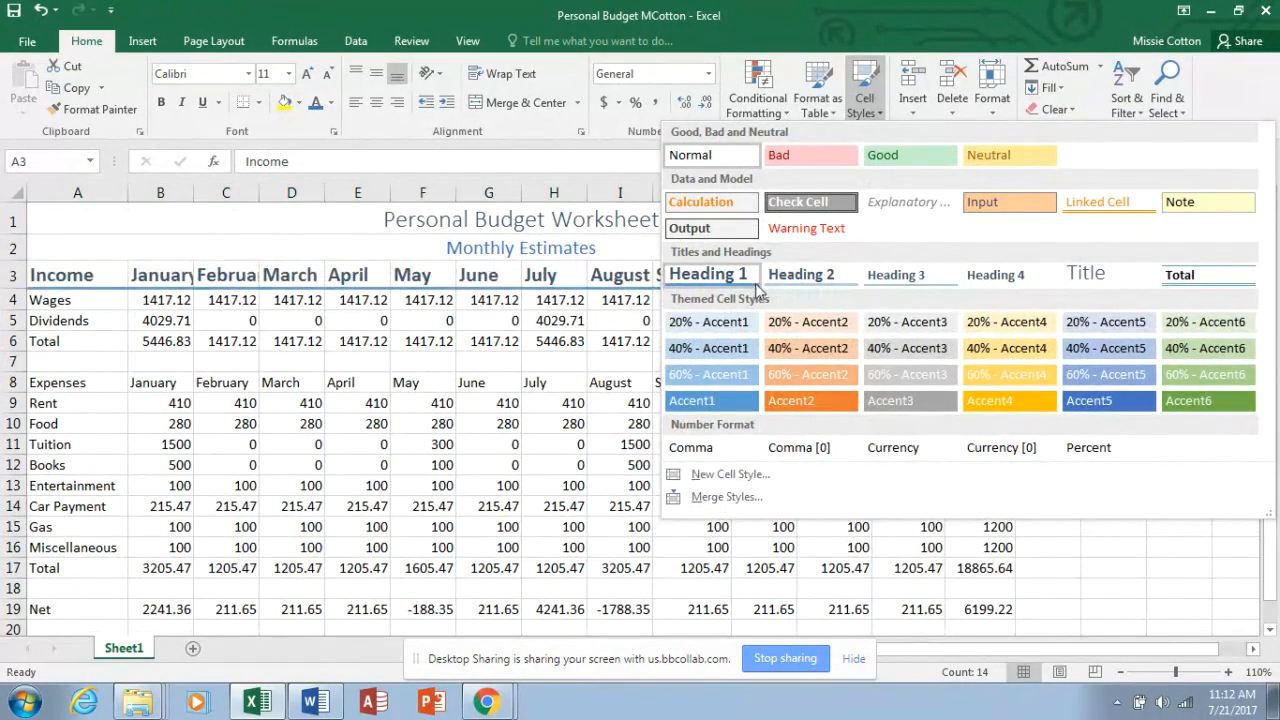
{"action": "left_click", "coordinate": [748, 280]}
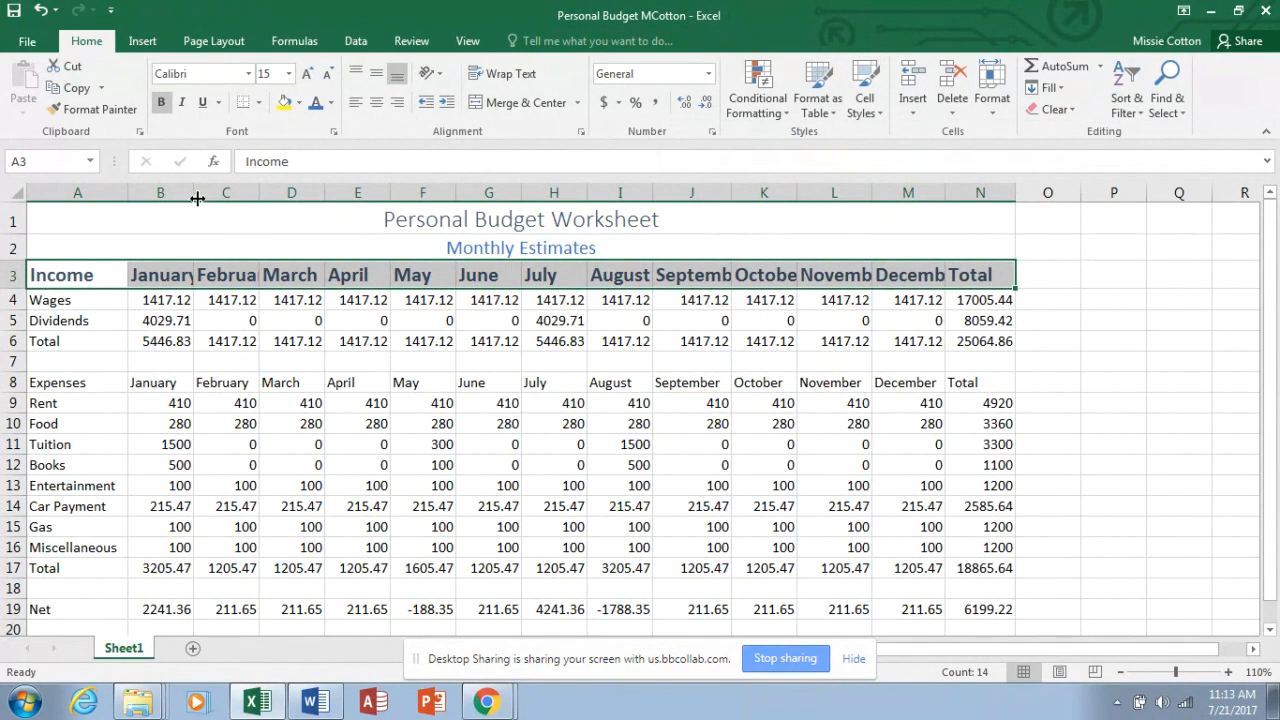
Step: Widen the January, February, September, October, November and December columns to fit their headings in row 3
{"action": "left_click_drag", "start_coordinate": [197, 198], "coordinate": [203, 195]}
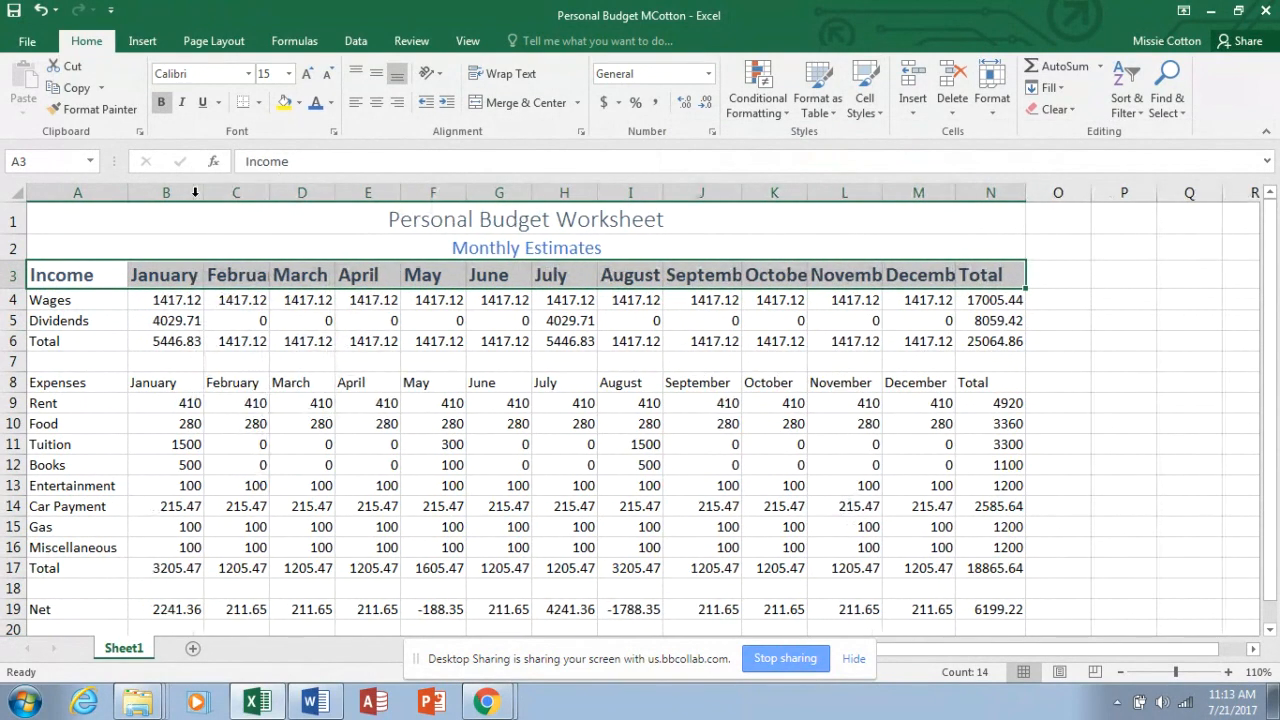
{"action": "double_click", "coordinate": [269, 193]}
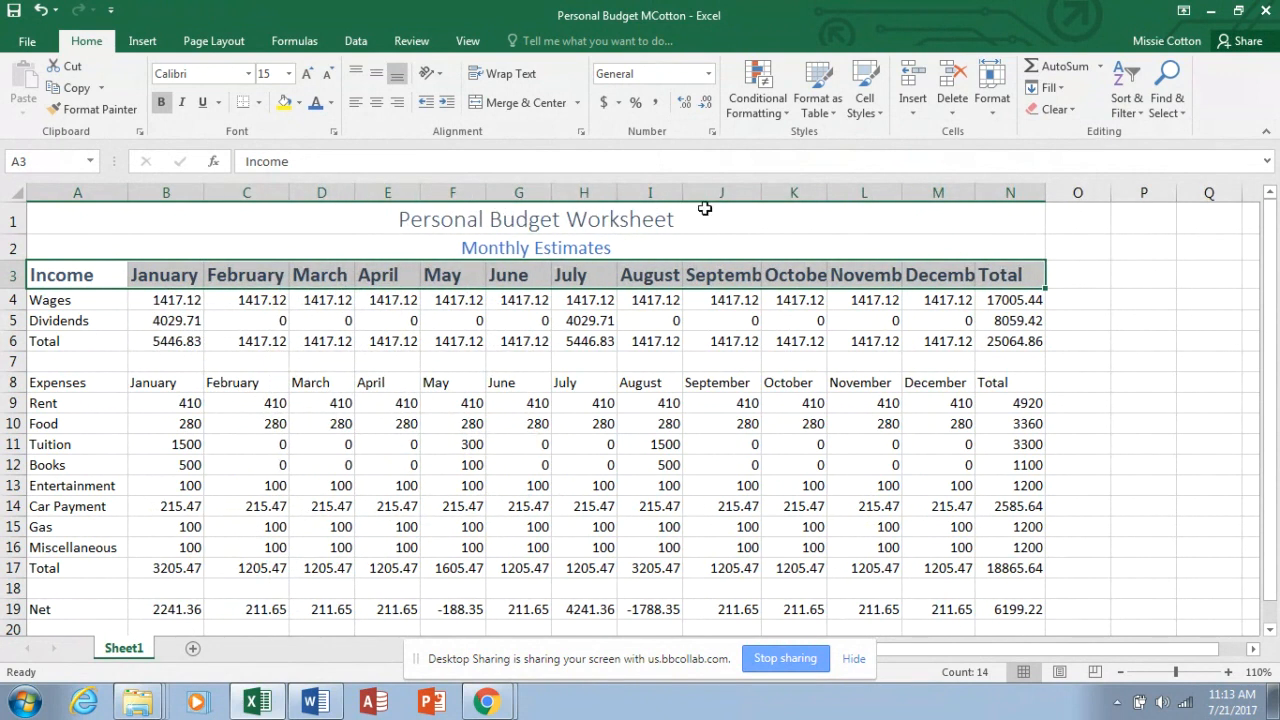
{"action": "double_click", "coordinate": [763, 193]}
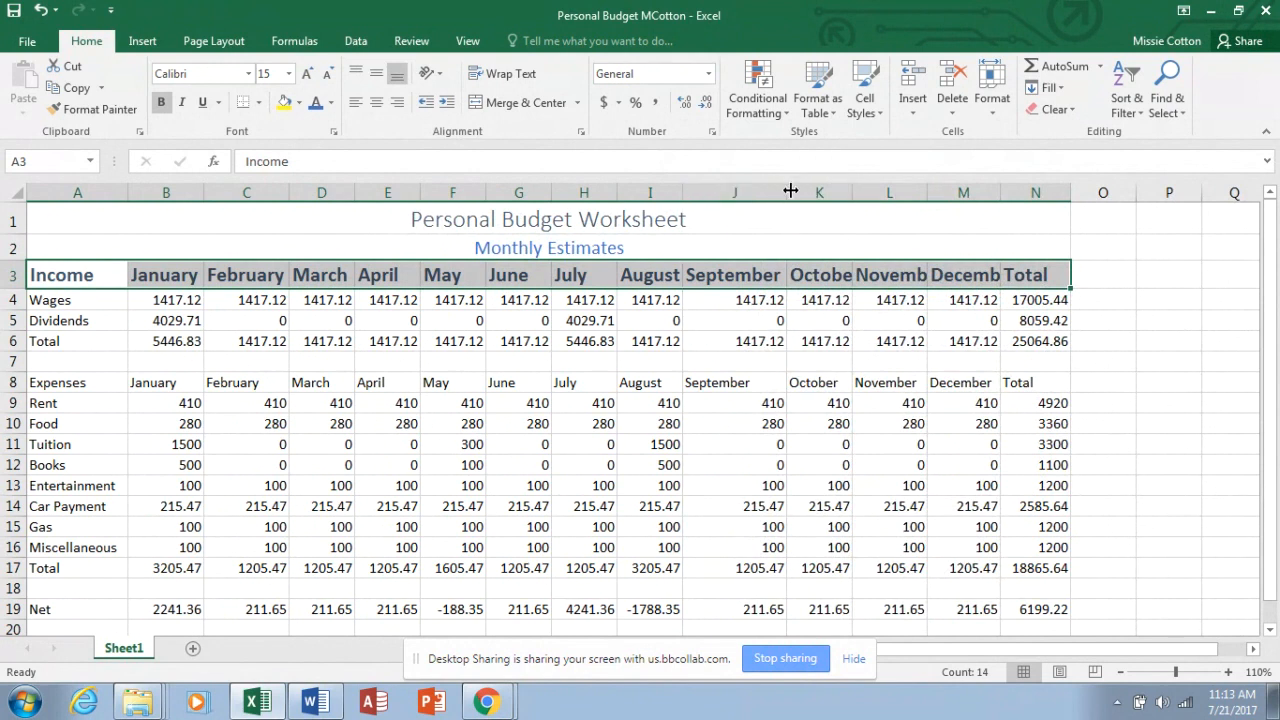
{"action": "double_click", "coordinate": [851, 192]}
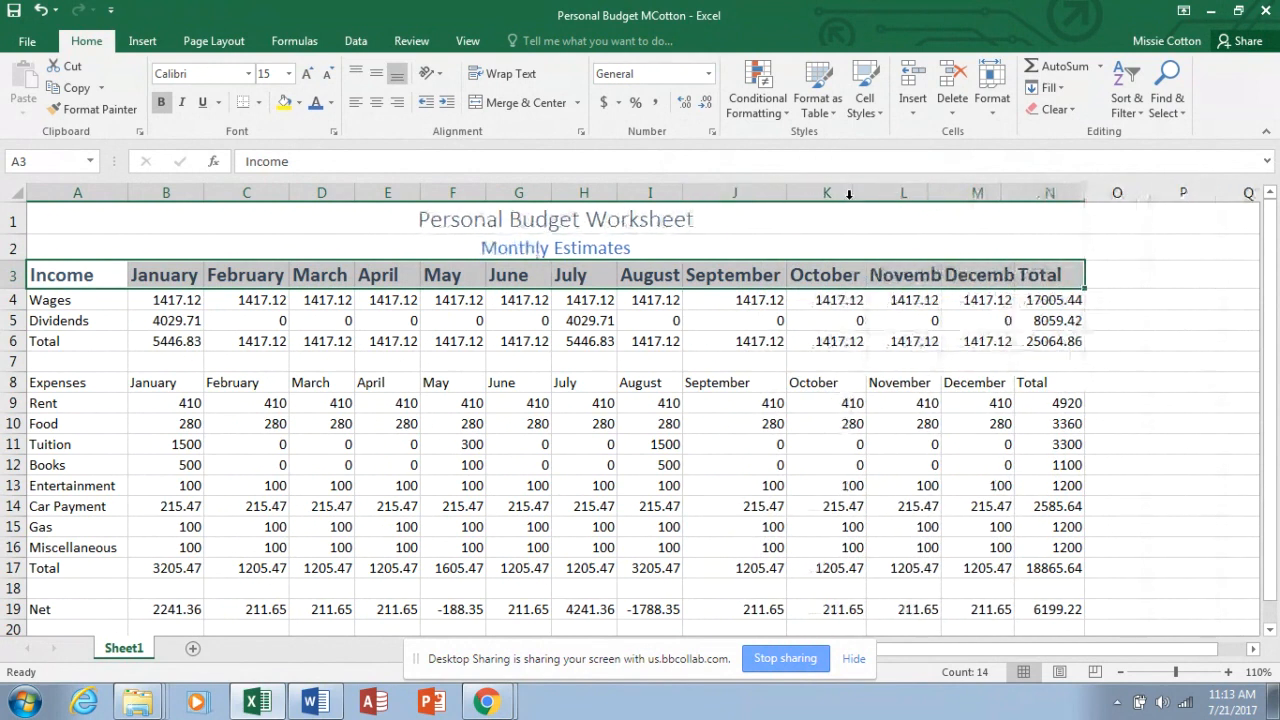
{"action": "double_click", "coordinate": [941, 190]}
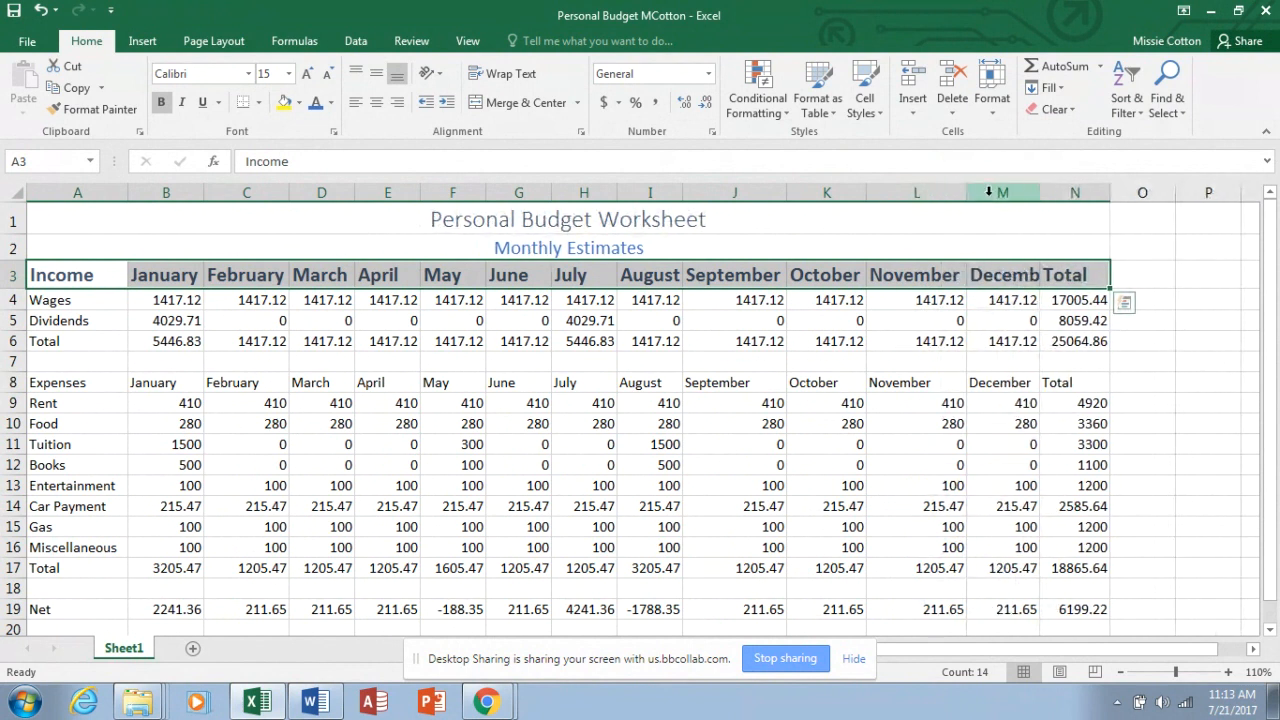
{"action": "double_click", "coordinate": [1042, 191]}
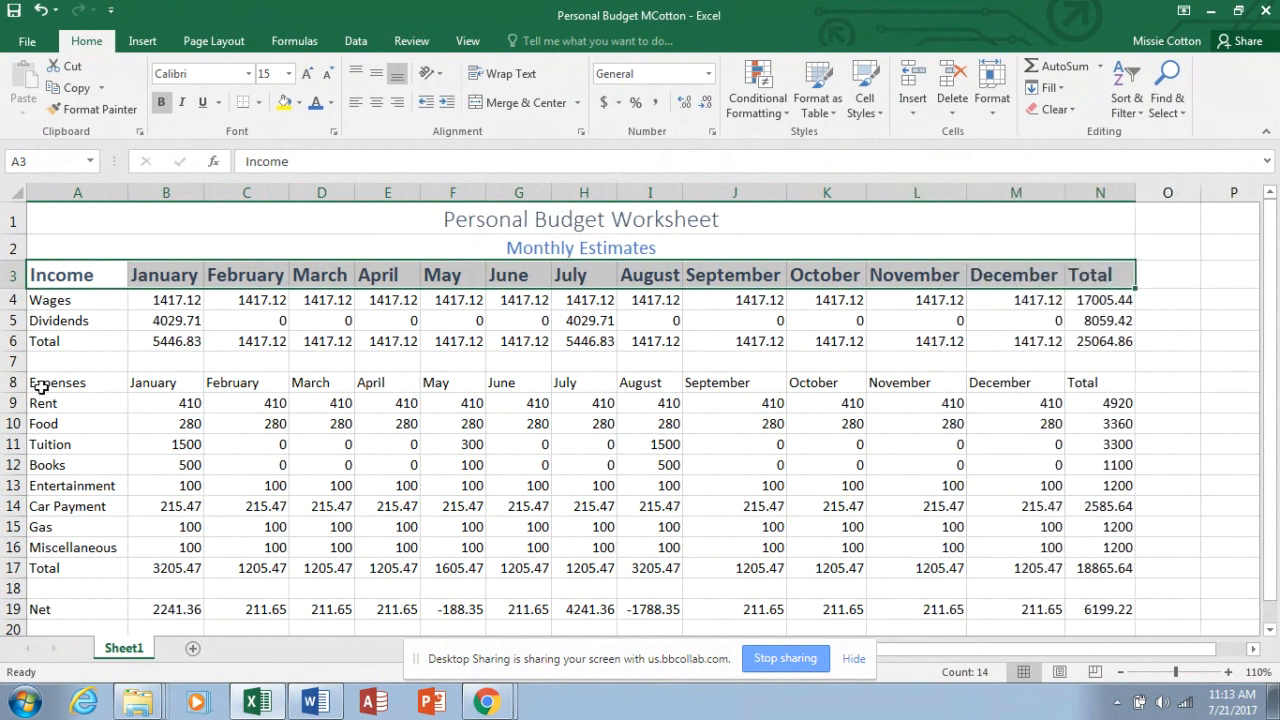
Step: Apply the Heading 1 cell style to the expense heading row A8:N8
{"action": "left_click_drag", "start_coordinate": [40, 388], "coordinate": [1097, 378]}
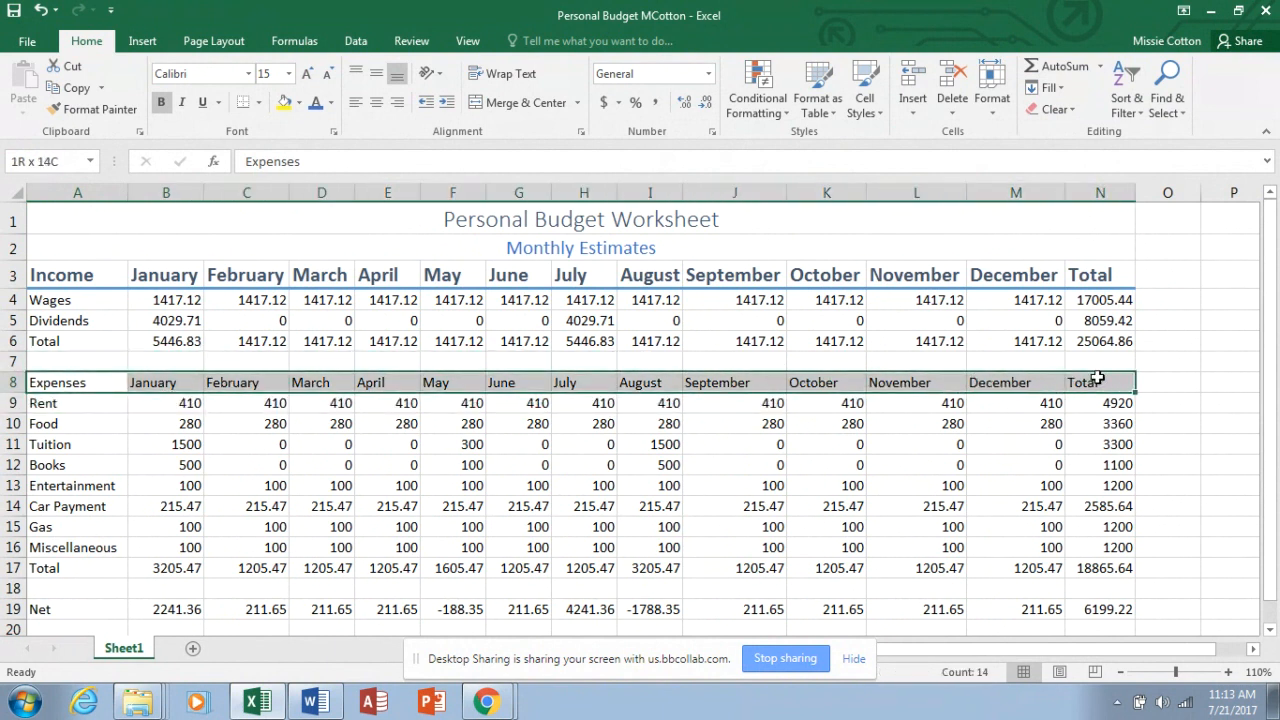
{"action": "left_click", "coordinate": [866, 100]}
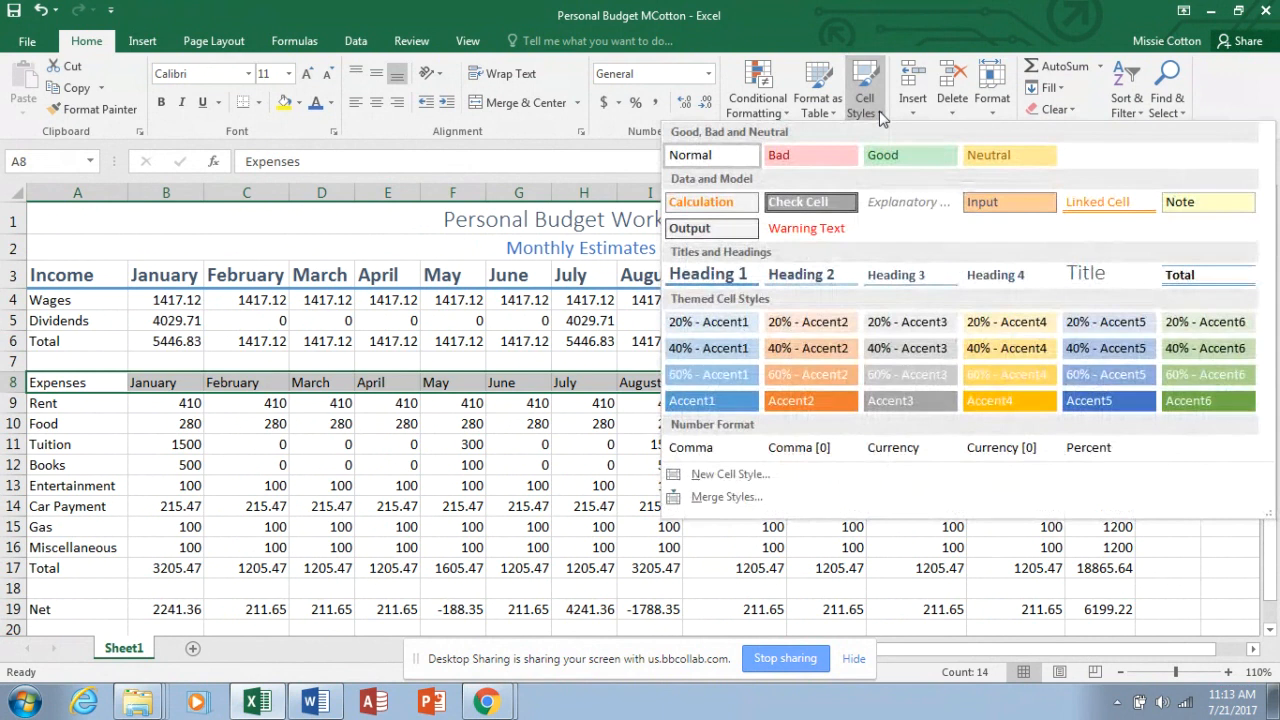
{"action": "left_click", "coordinate": [743, 272]}
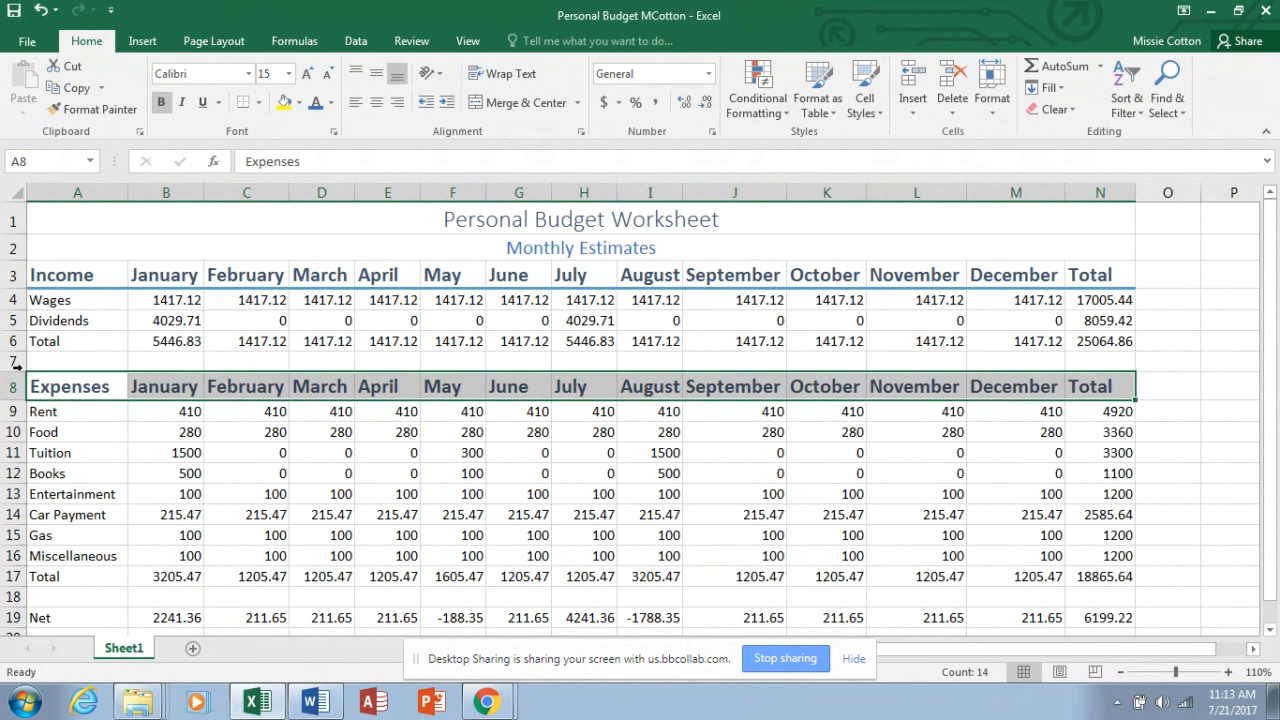
Step: Apply the Total cell style to the income total row A6:N6
{"action": "left_click_drag", "start_coordinate": [44, 342], "coordinate": [1088, 338]}
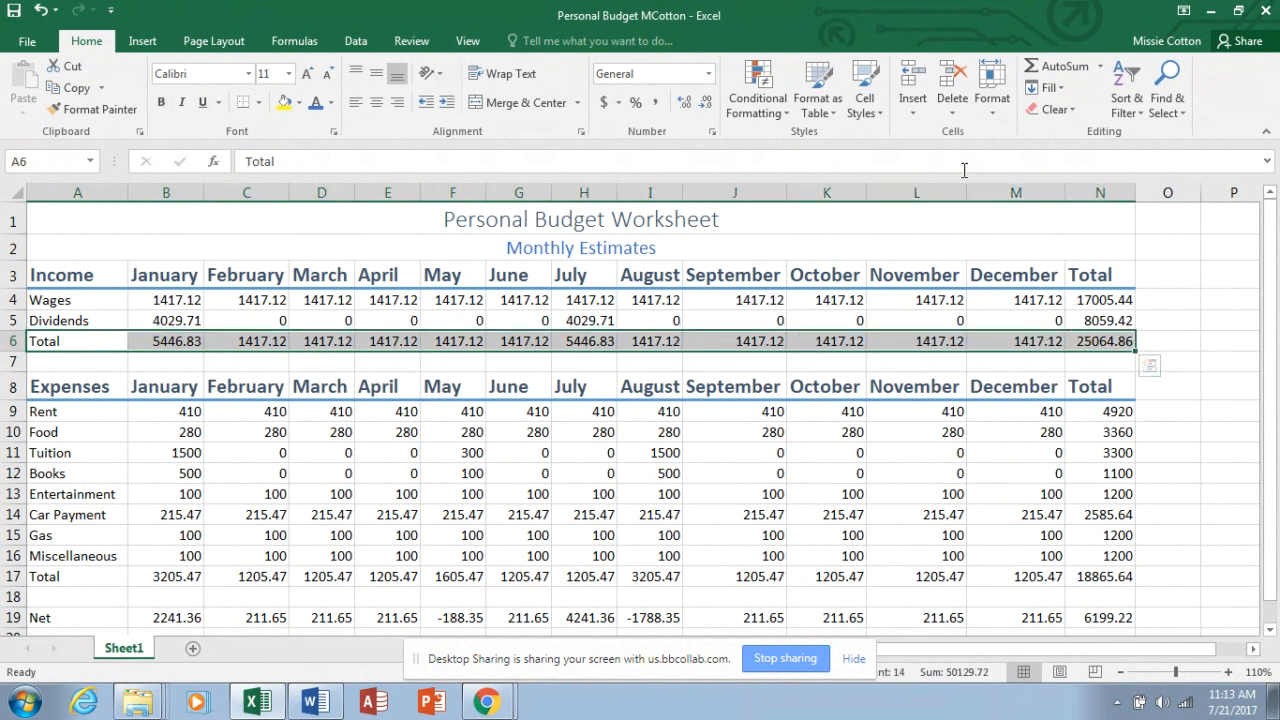
{"action": "left_click", "coordinate": [880, 110]}
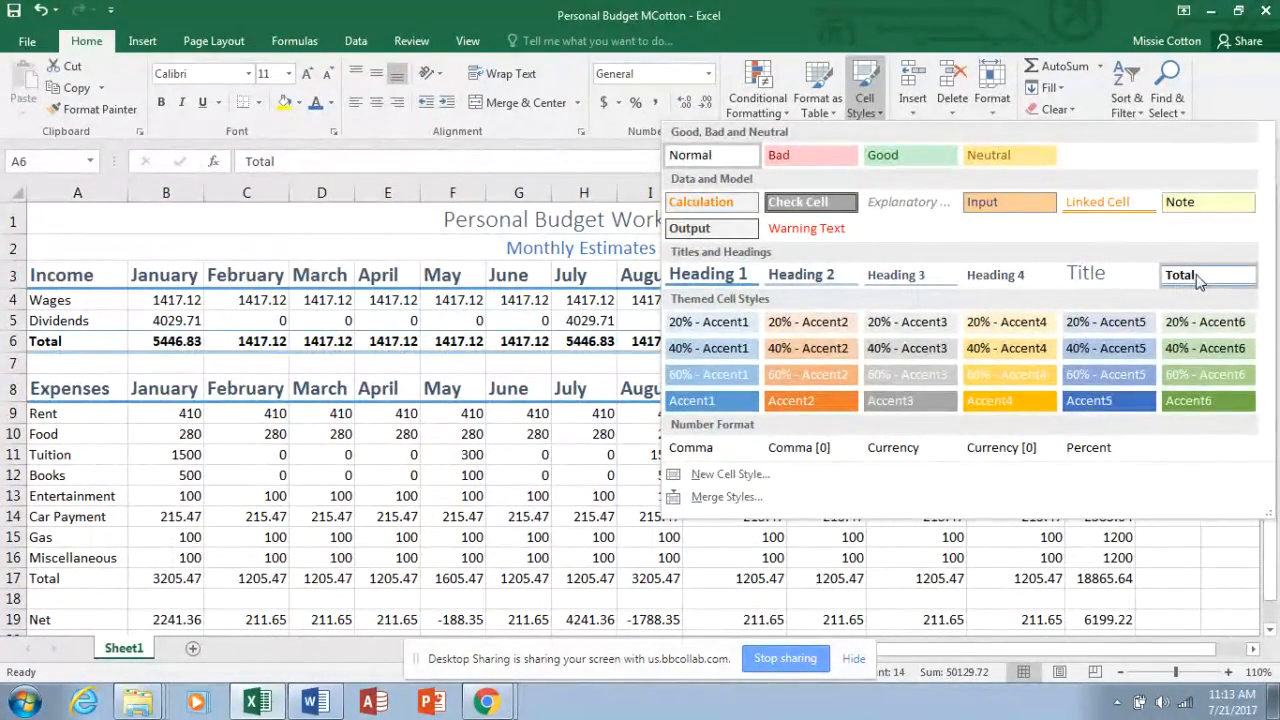
{"action": "left_click", "coordinate": [1199, 281]}
{"action": "left_click", "coordinate": [1206, 360]}
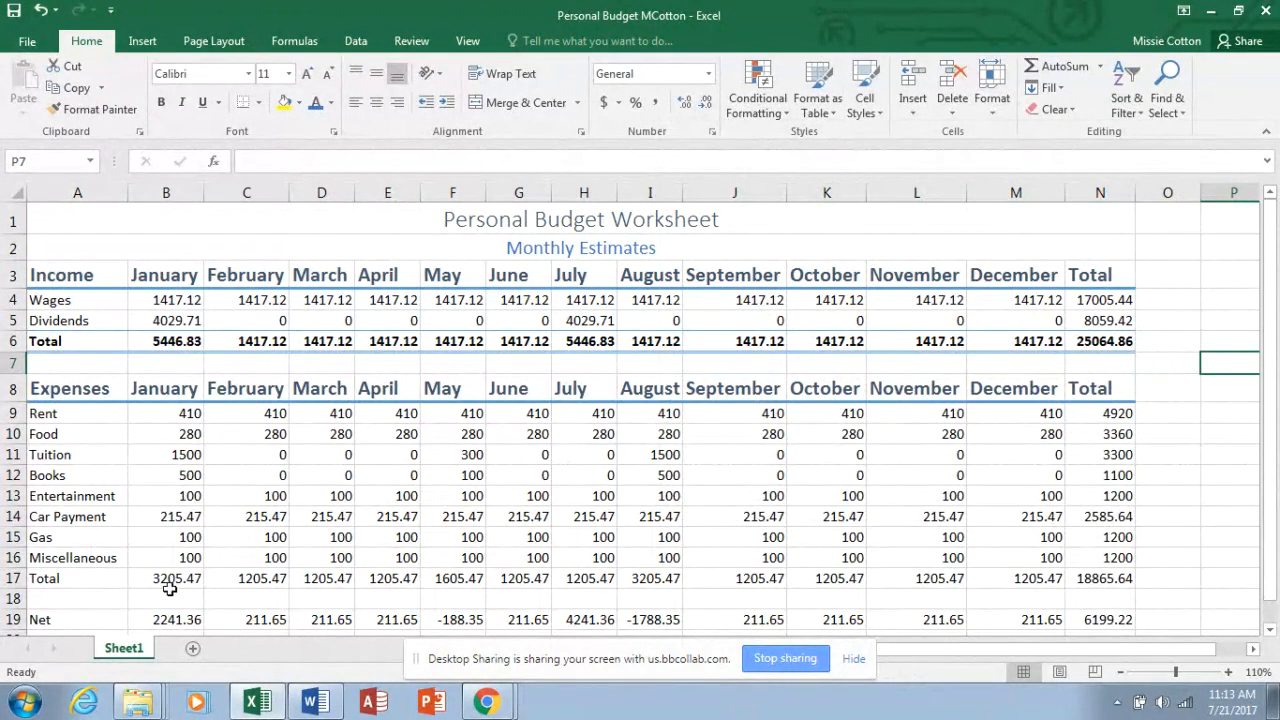
Step: Apply the Total cell style to the expense total row A17:N17
{"action": "left_click_drag", "start_coordinate": [51, 578], "coordinate": [1103, 583]}
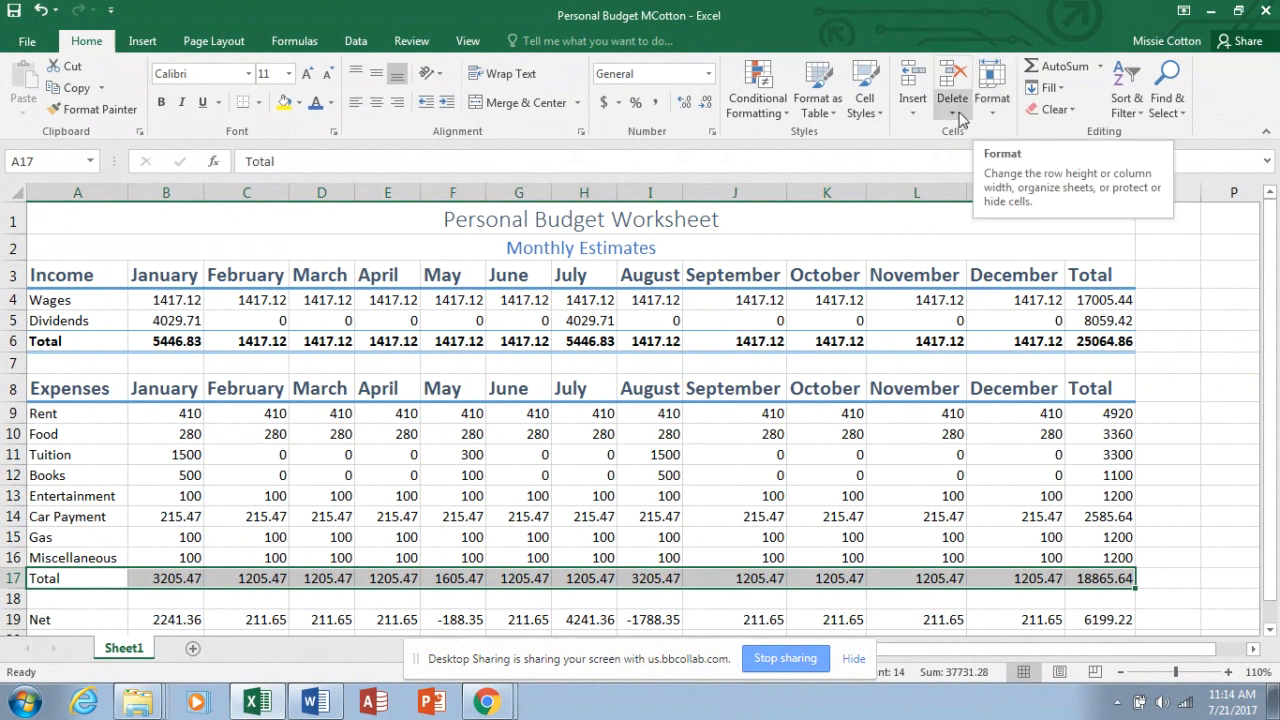
{"action": "left_click", "coordinate": [876, 118]}
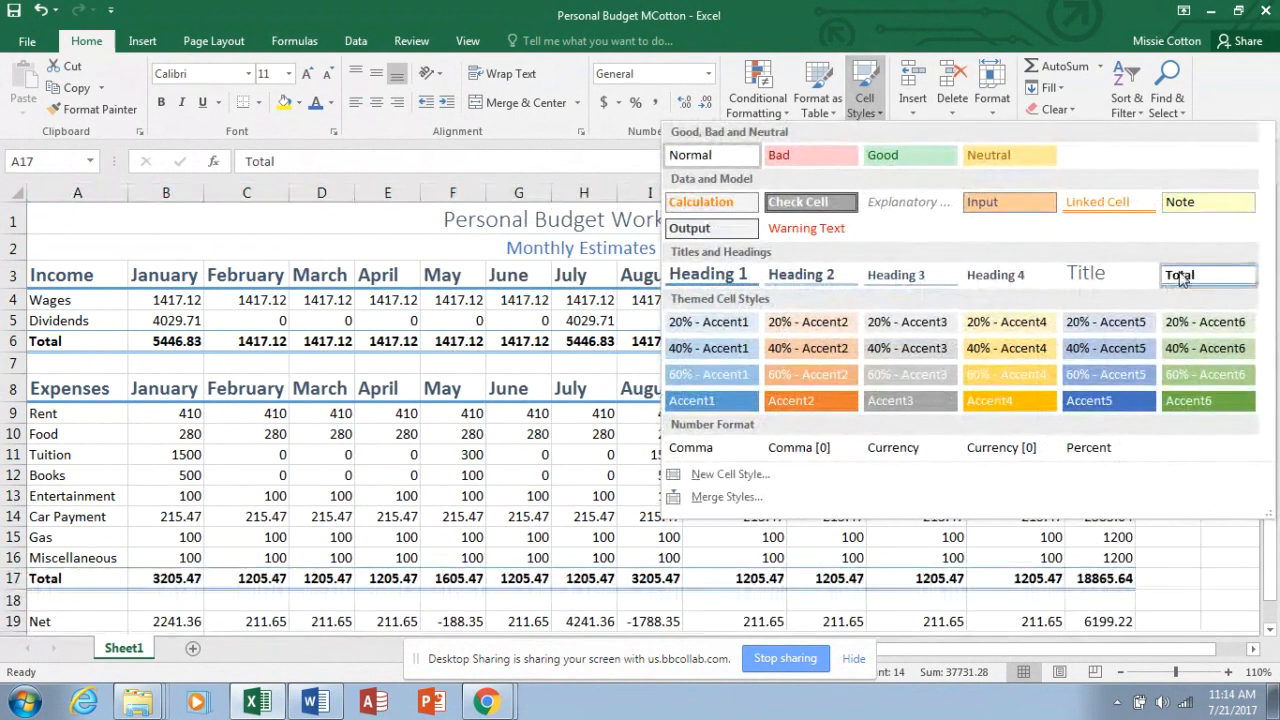
{"action": "left_click", "coordinate": [1180, 279]}
{"action": "left_click", "coordinate": [1197, 480]}
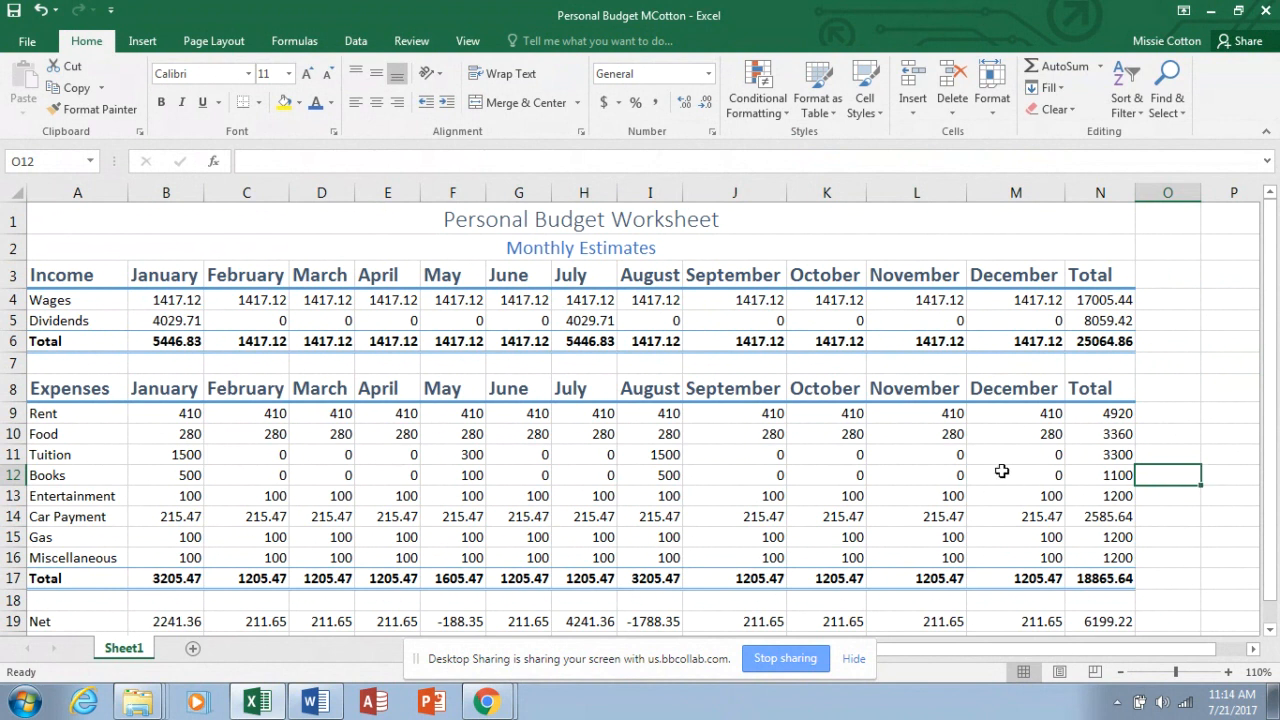
{"action": "left_click", "coordinate": [176, 301]}
{"action": "left_click_drag", "start_coordinate": [176, 301], "coordinate": [1080, 315]}
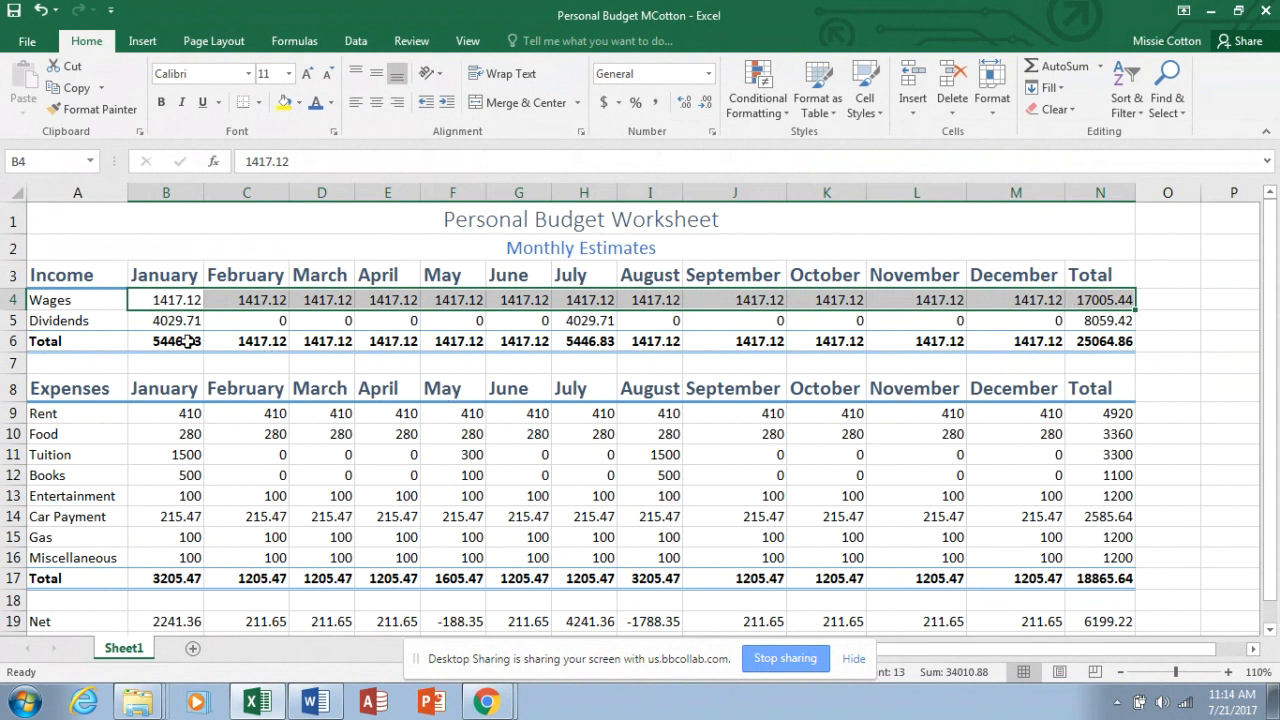
{"action": "left_click_drag", "start_coordinate": [187, 341], "coordinate": [276, 342]}
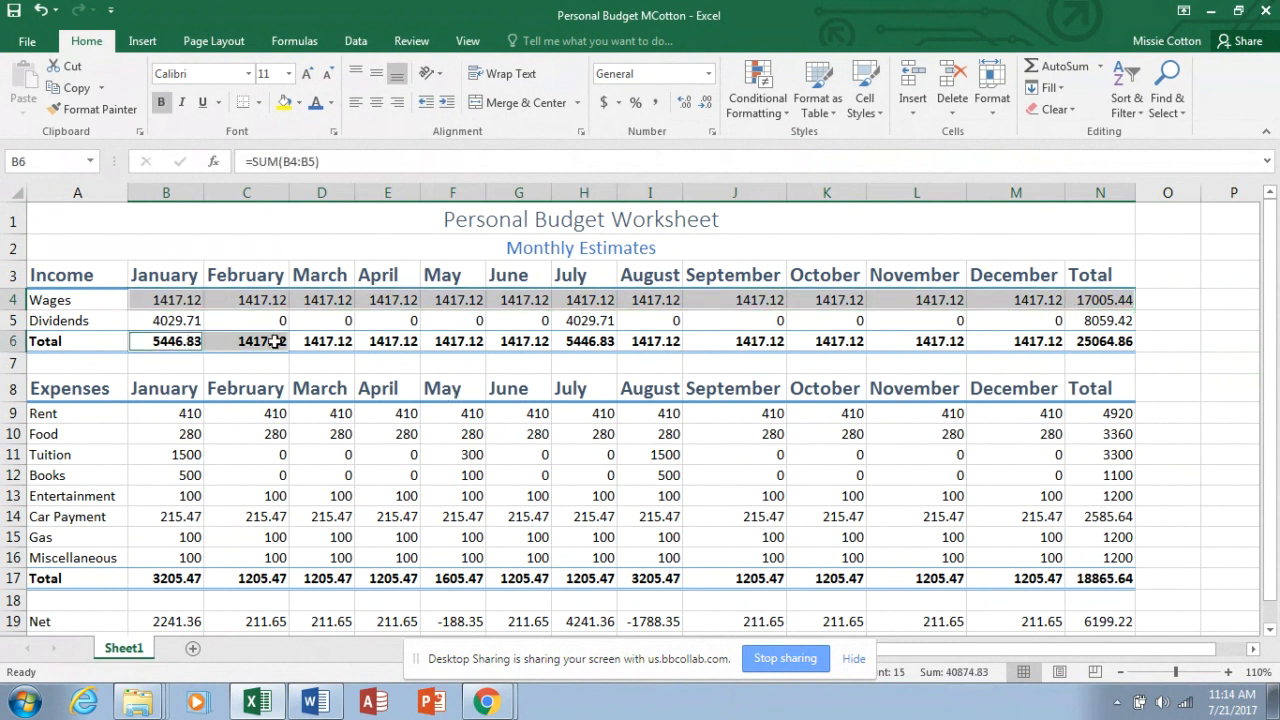
{"action": "left_click", "coordinate": [390, 360], "text": "ctrl"}
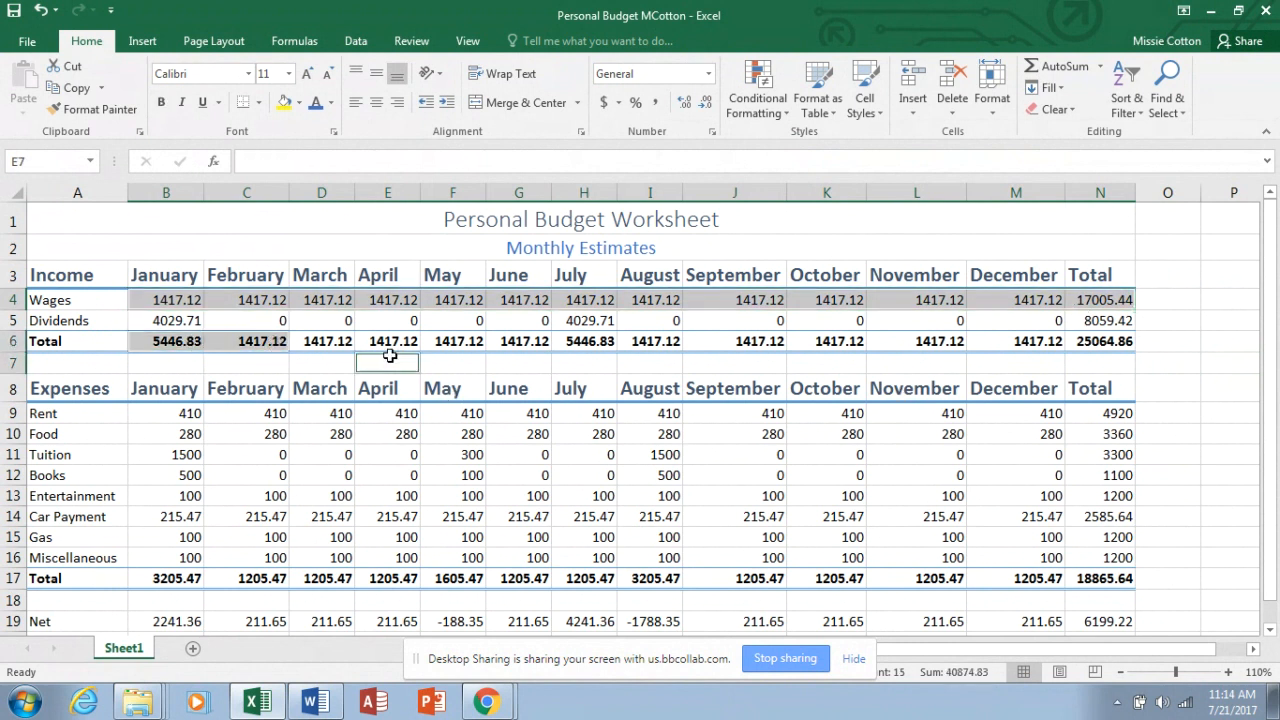
{"action": "left_click", "coordinate": [178, 341]}
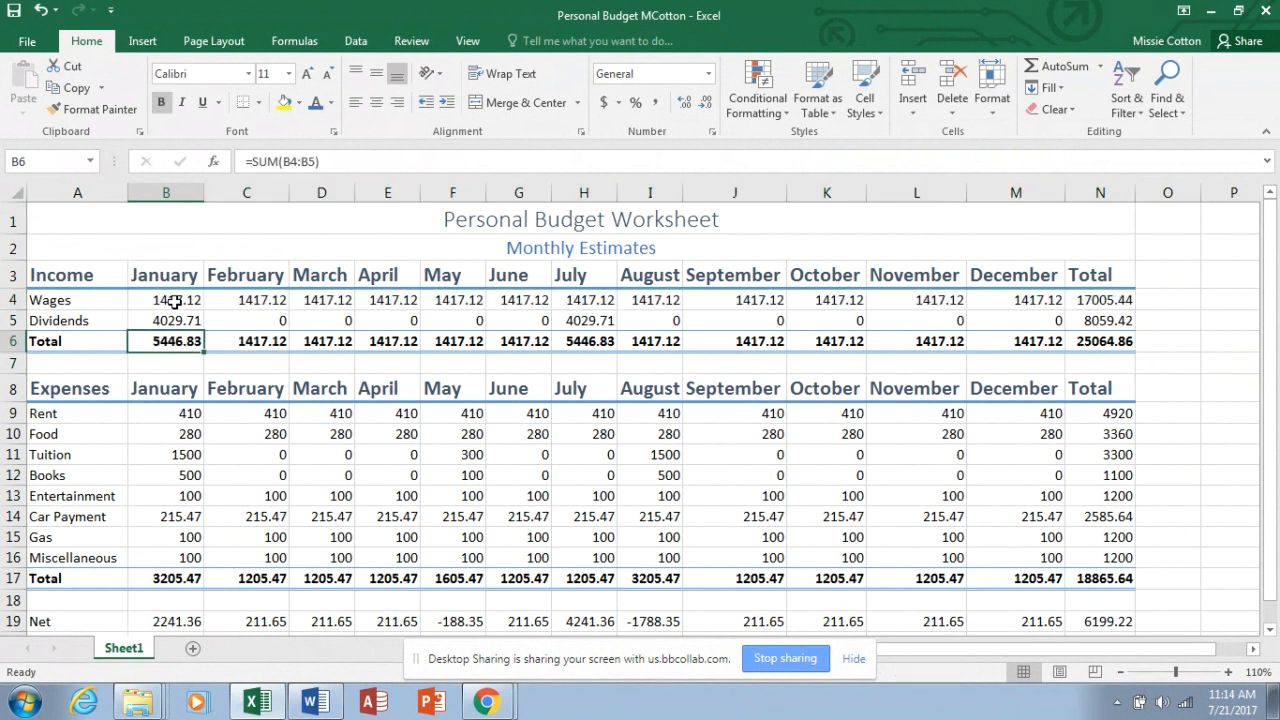
Step: Format the wages B4:N4 and the income totals B6:N6 with the Accounting number format with dollar signs
{"action": "left_click_drag", "start_coordinate": [175, 301], "coordinate": [1076, 305]}
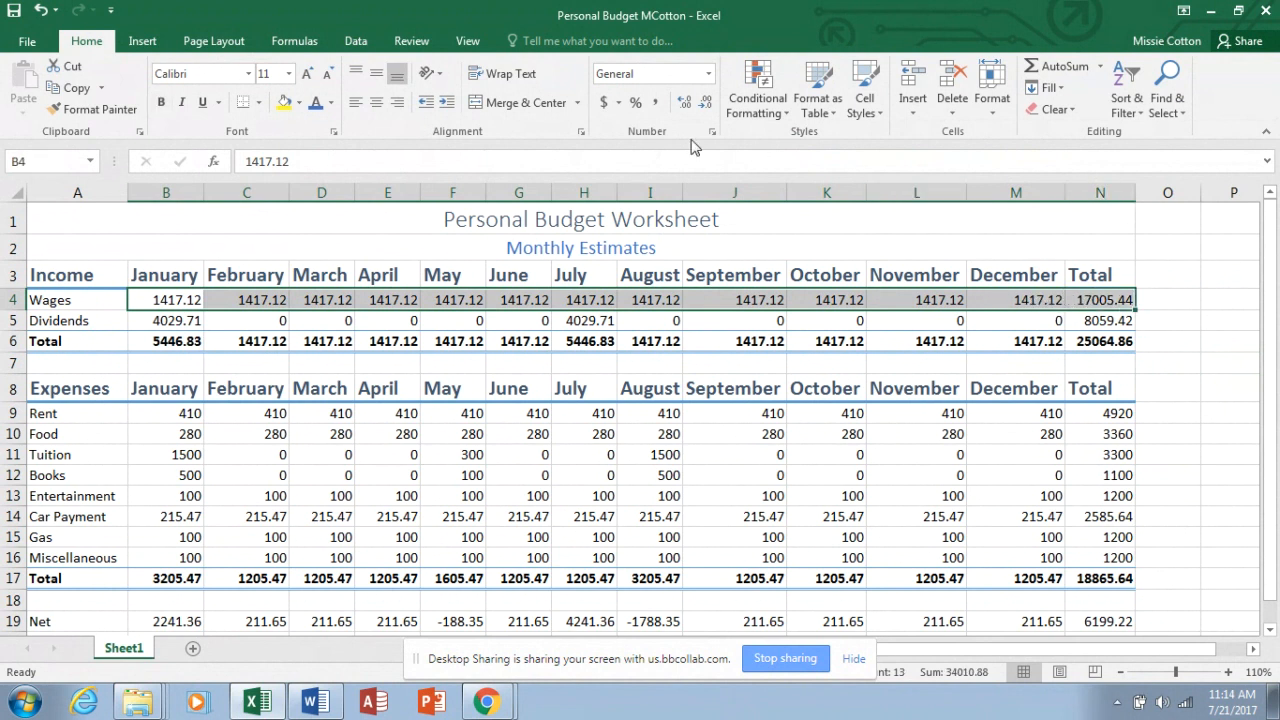
{"action": "left_click", "coordinate": [604, 103]}
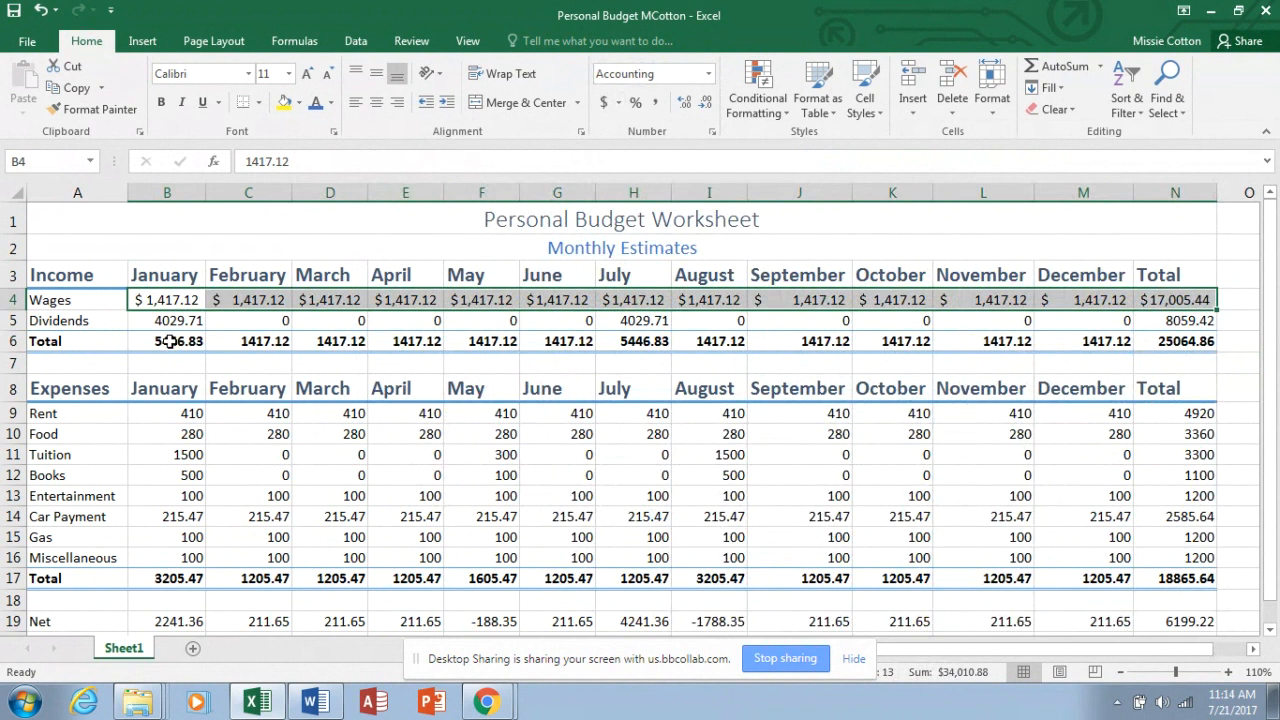
{"action": "left_click_drag", "start_coordinate": [170, 342], "coordinate": [1168, 343]}
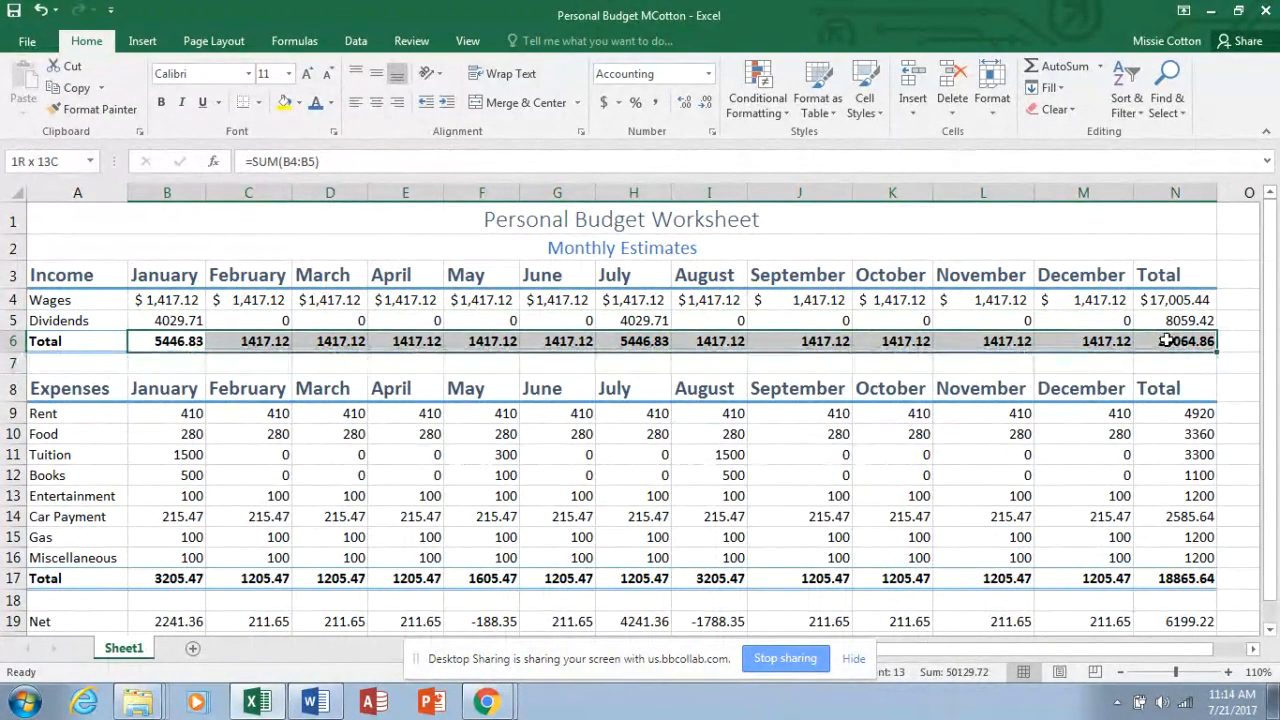
{"action": "left_click", "coordinate": [604, 104]}
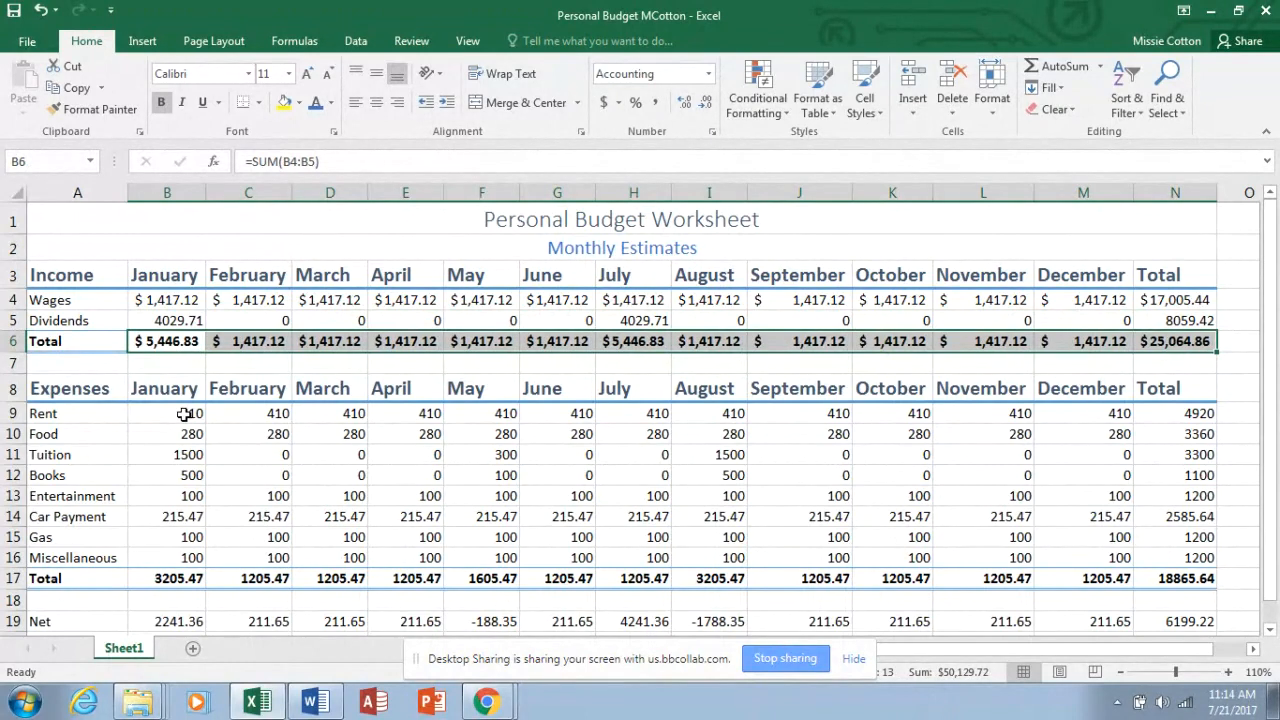
Step: Apply the dollar Accounting number format to the rent, expense total and net values in B9:N9, B17:N17 and B19:N19 together
{"action": "left_click_drag", "start_coordinate": [184, 414], "coordinate": [1141, 411]}
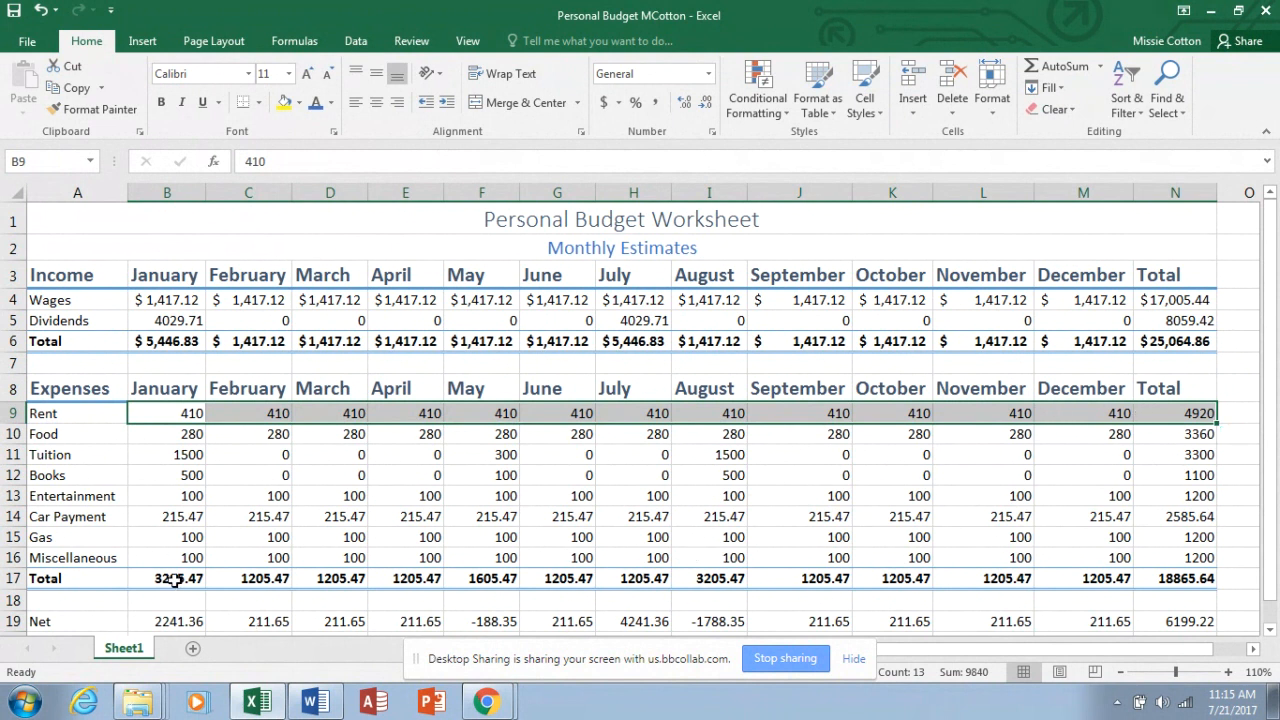
{"action": "left_click_drag", "start_coordinate": [175, 580], "coordinate": [1125, 574]}
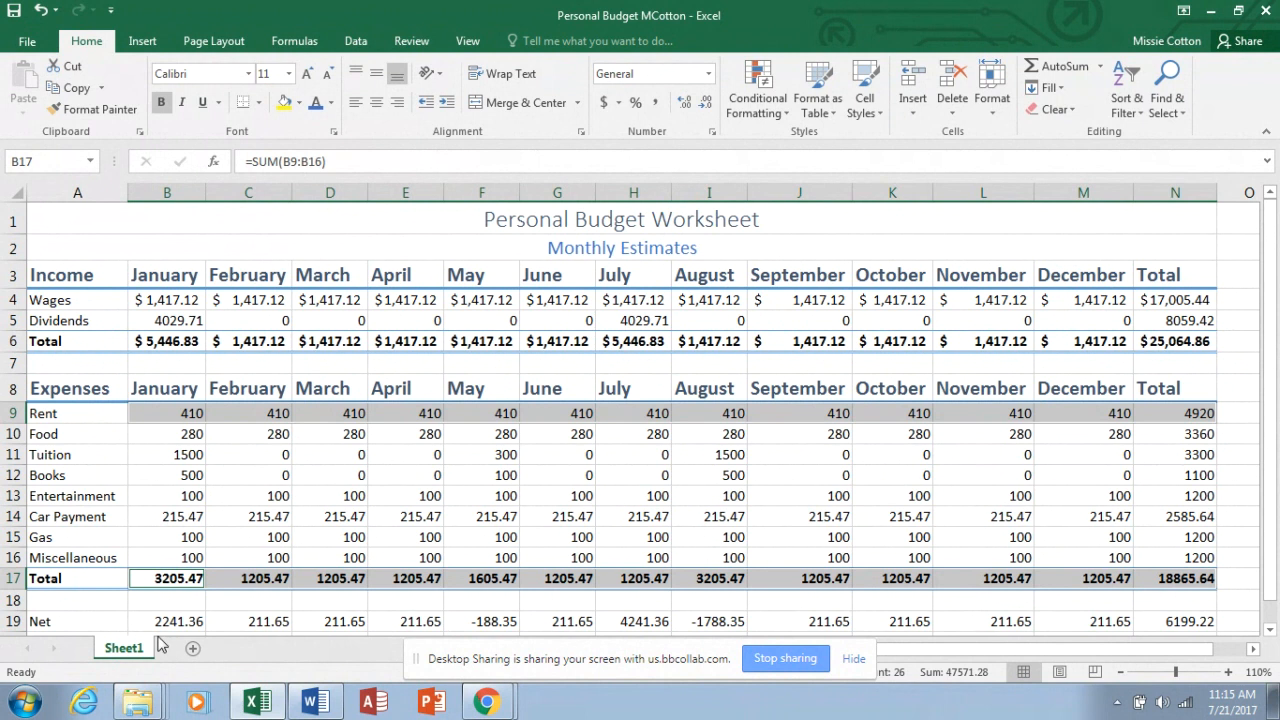
{"action": "left_click_drag", "start_coordinate": [165, 621], "coordinate": [1147, 512]}
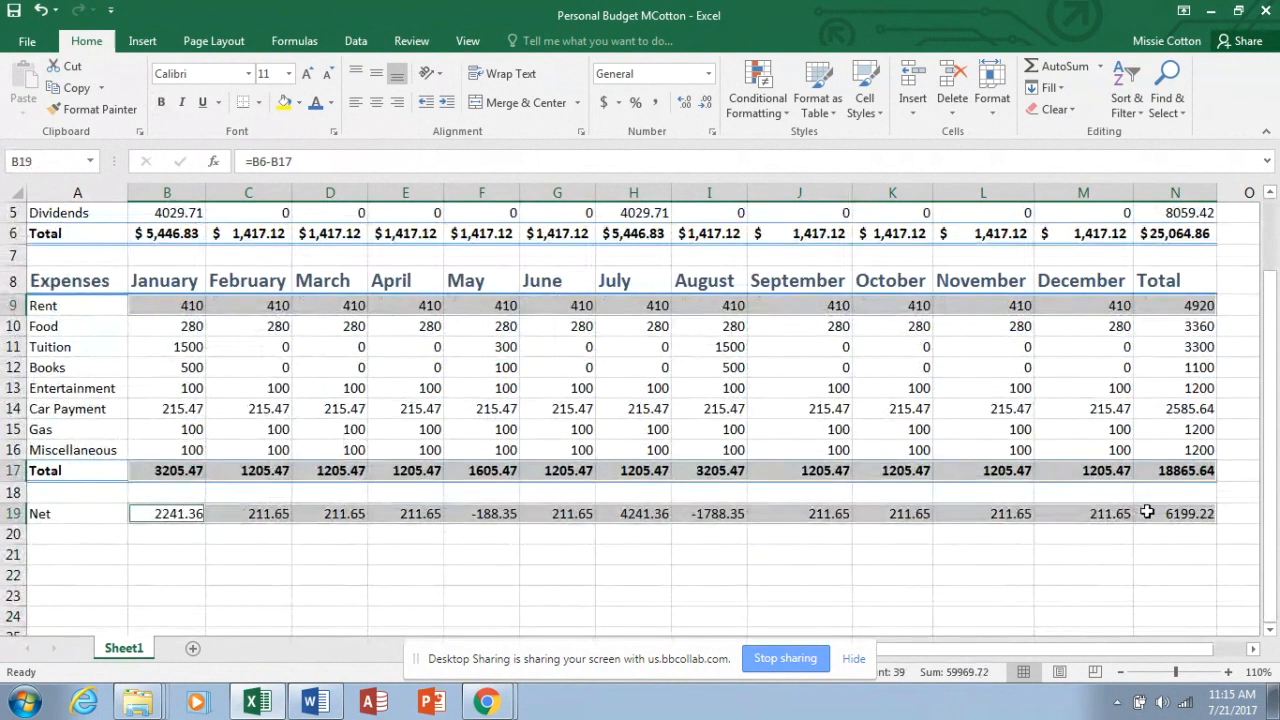
{"action": "left_click", "coordinate": [604, 104]}
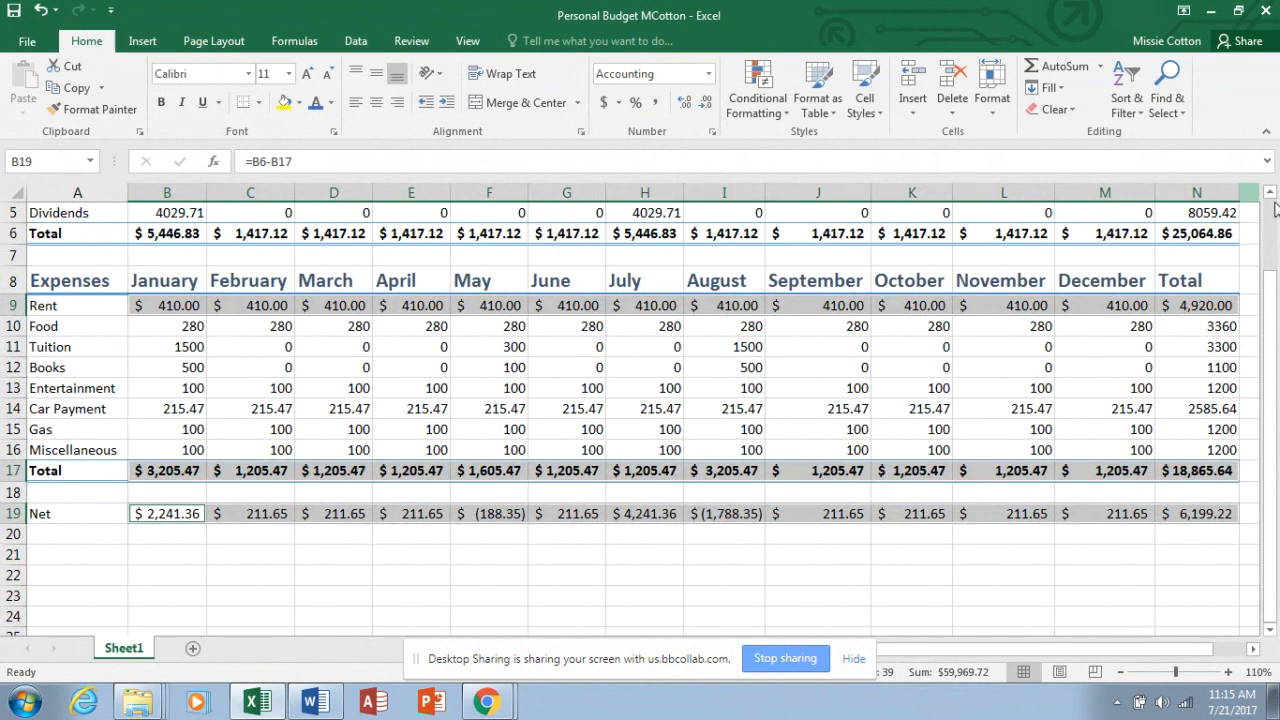
Step: Apply the Comma style to the dividends B5:N5 and to the expense values from Food through Miscellaneous in B10:N16
{"action": "left_click", "coordinate": [1270, 193]}
{"action": "left_click", "coordinate": [1270, 193]}
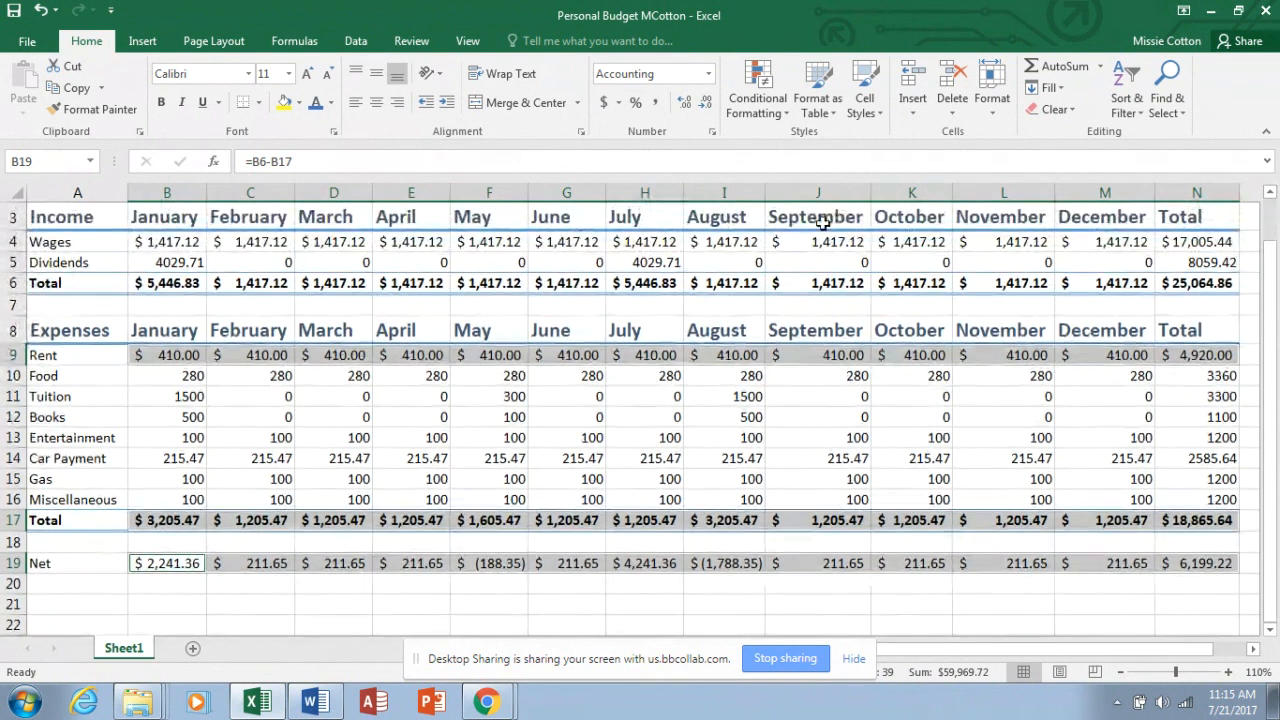
{"action": "left_click_drag", "start_coordinate": [186, 262], "coordinate": [1198, 263]}
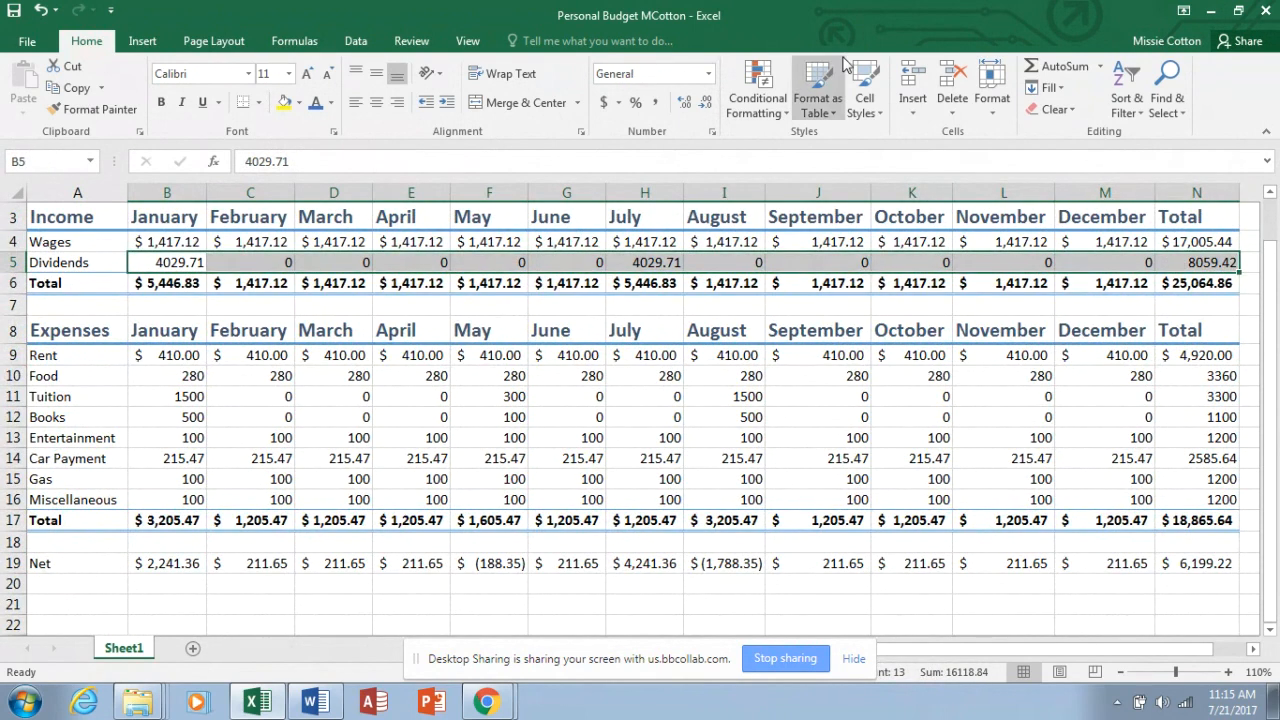
{"action": "left_click", "coordinate": [655, 104]}
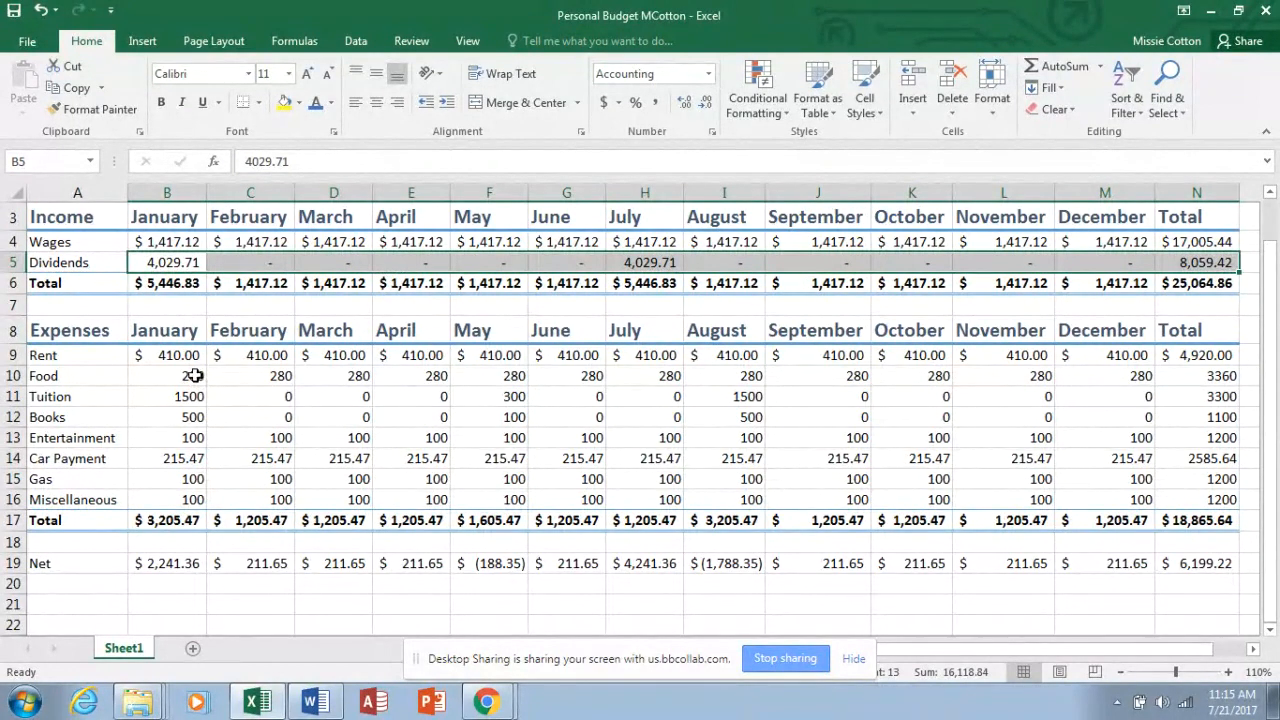
{"action": "left_click_drag", "start_coordinate": [194, 375], "coordinate": [1170, 500]}
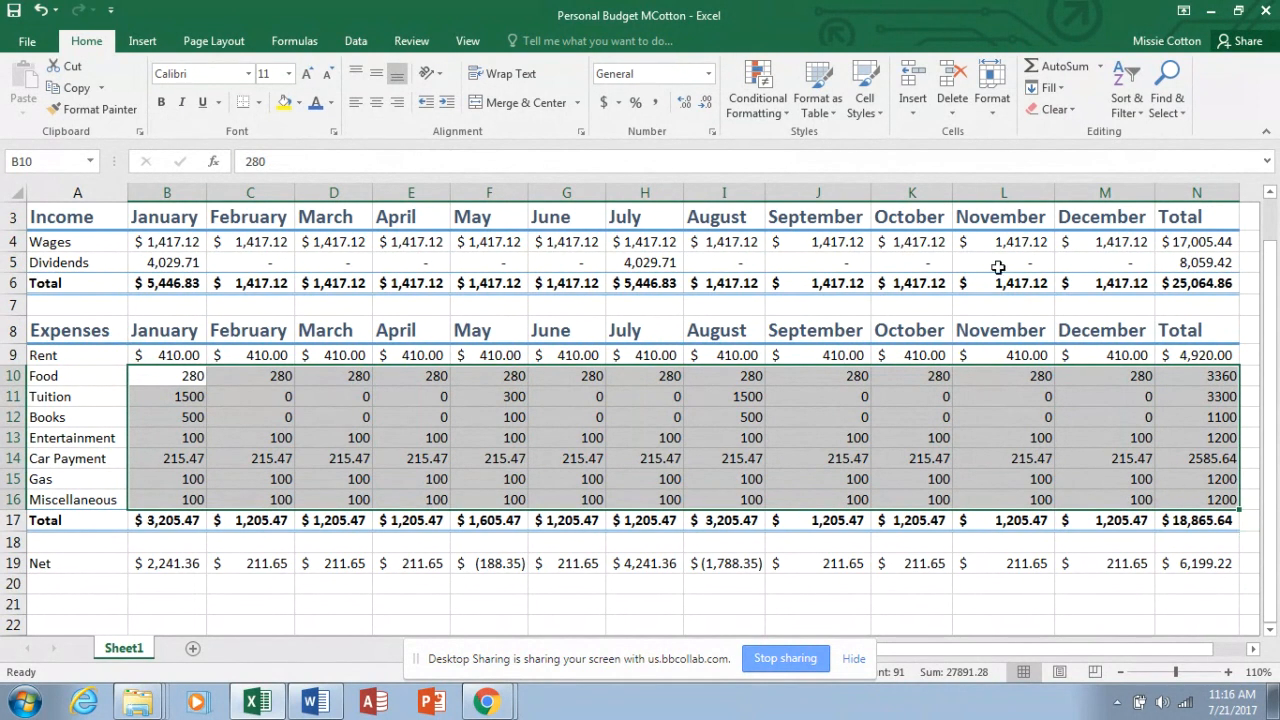
{"action": "left_click", "coordinate": [658, 104]}
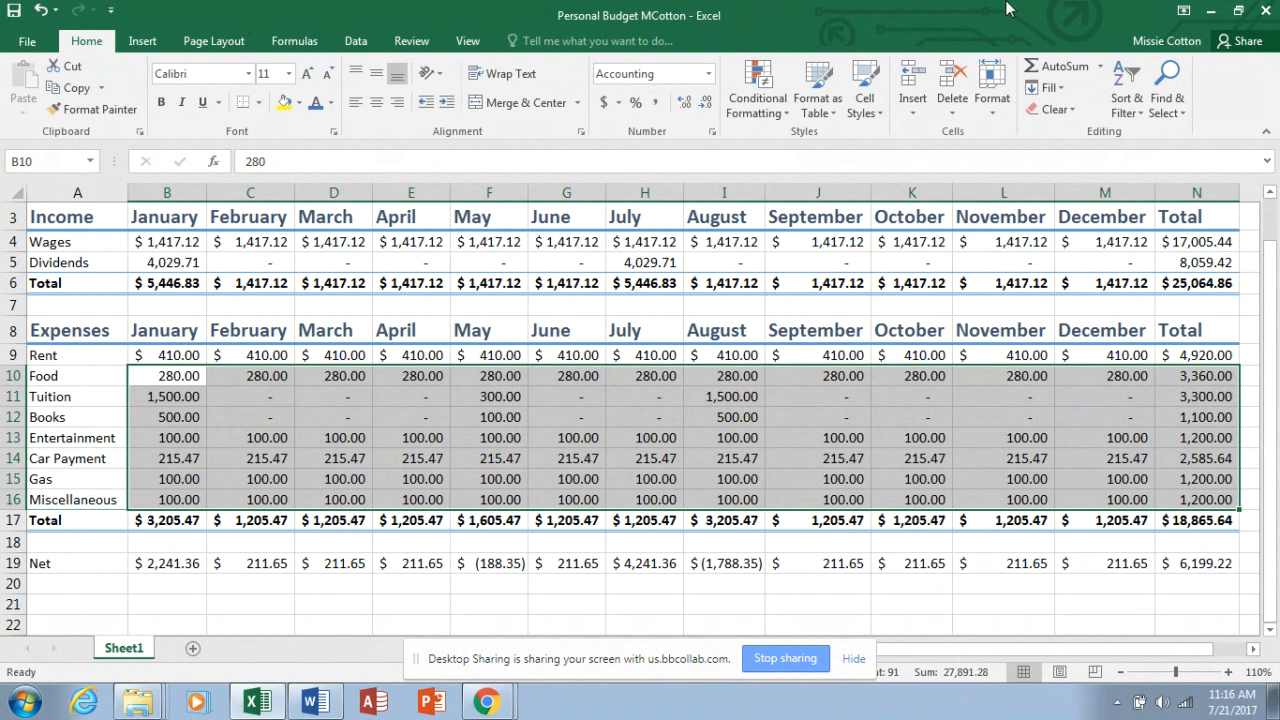
Step: Fill the wages row A4:N4 with the standard orange colour
{"action": "left_click", "coordinate": [1270, 193]}
{"action": "left_click", "coordinate": [1270, 193]}
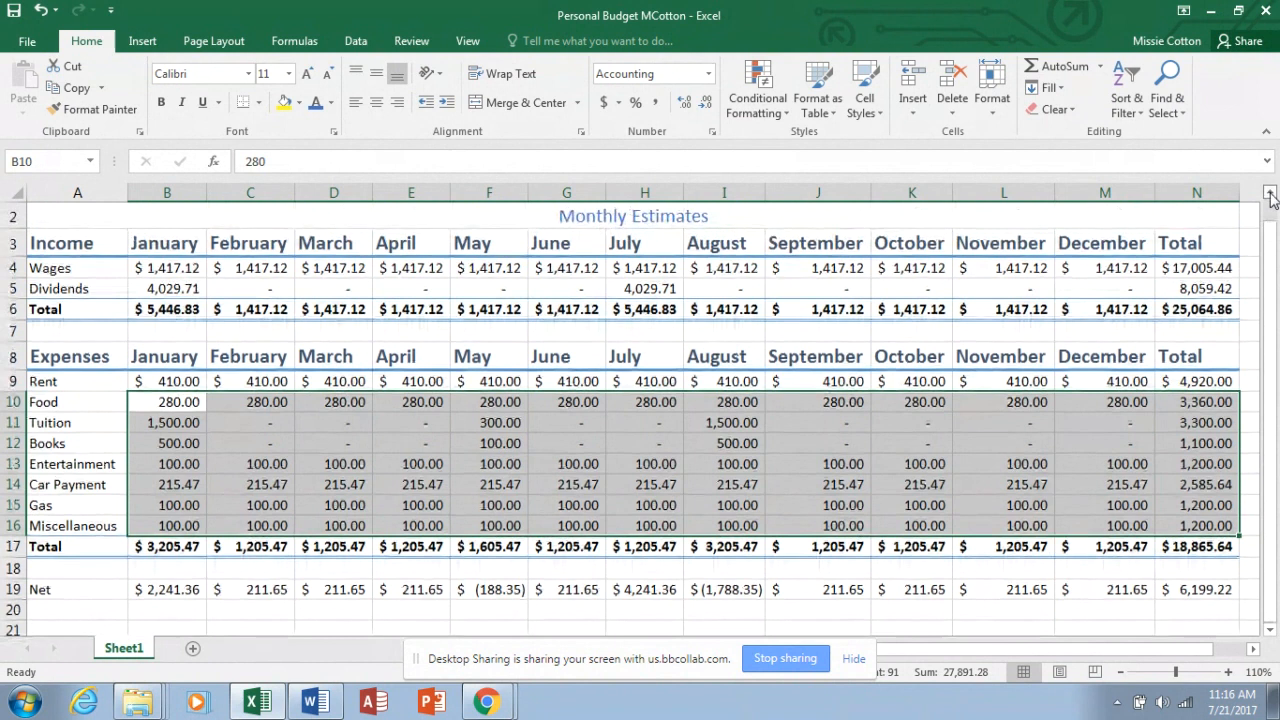
{"action": "left_click", "coordinate": [1270, 193]}
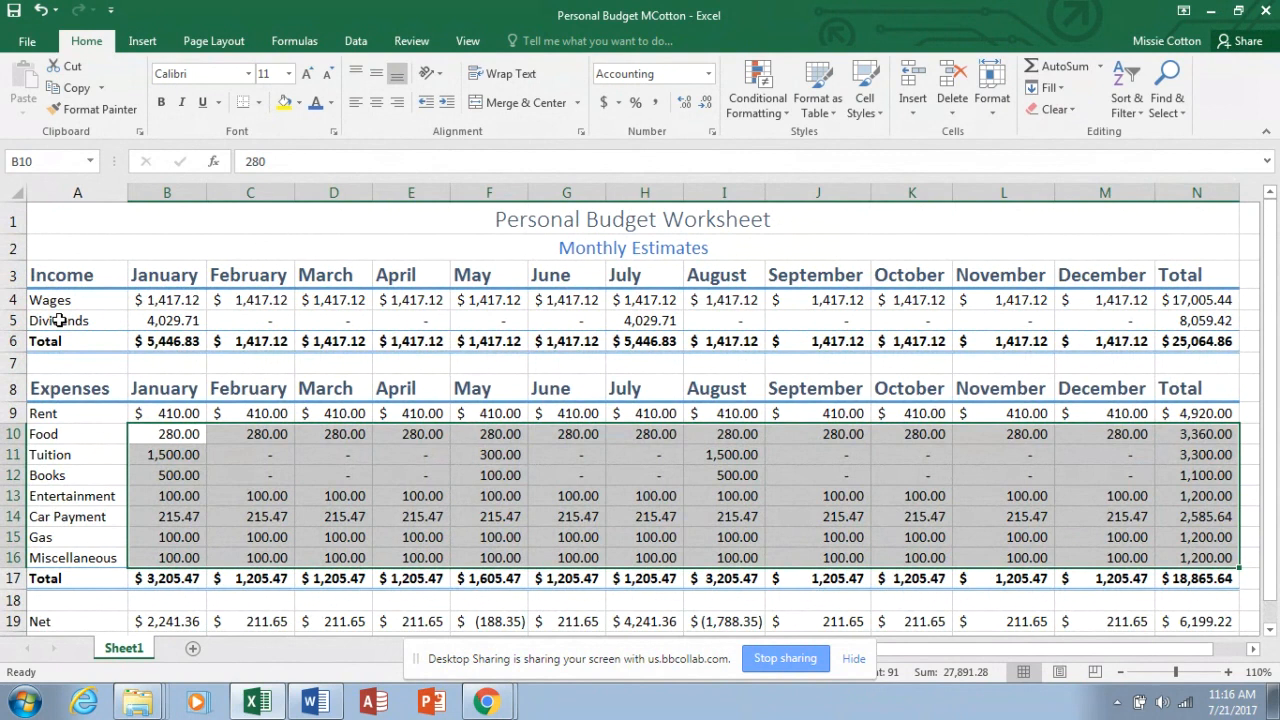
{"action": "left_click_drag", "start_coordinate": [45, 301], "coordinate": [1195, 291]}
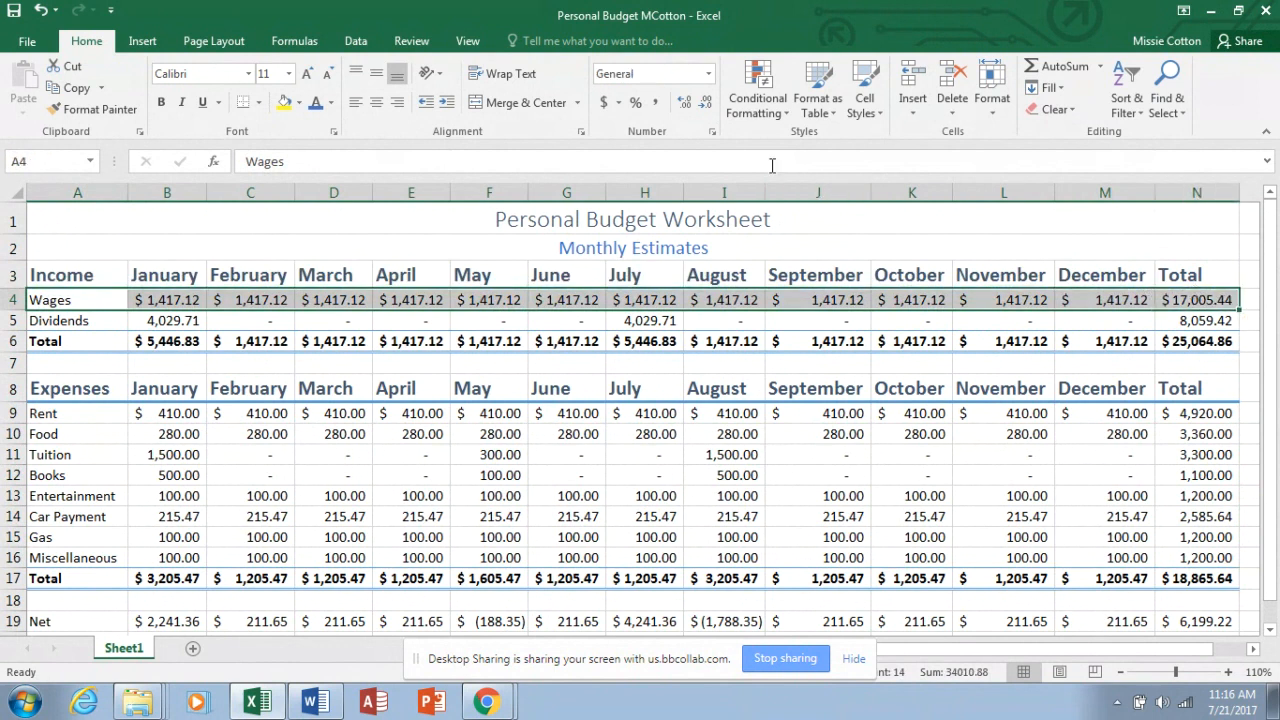
{"action": "left_click", "coordinate": [300, 104]}
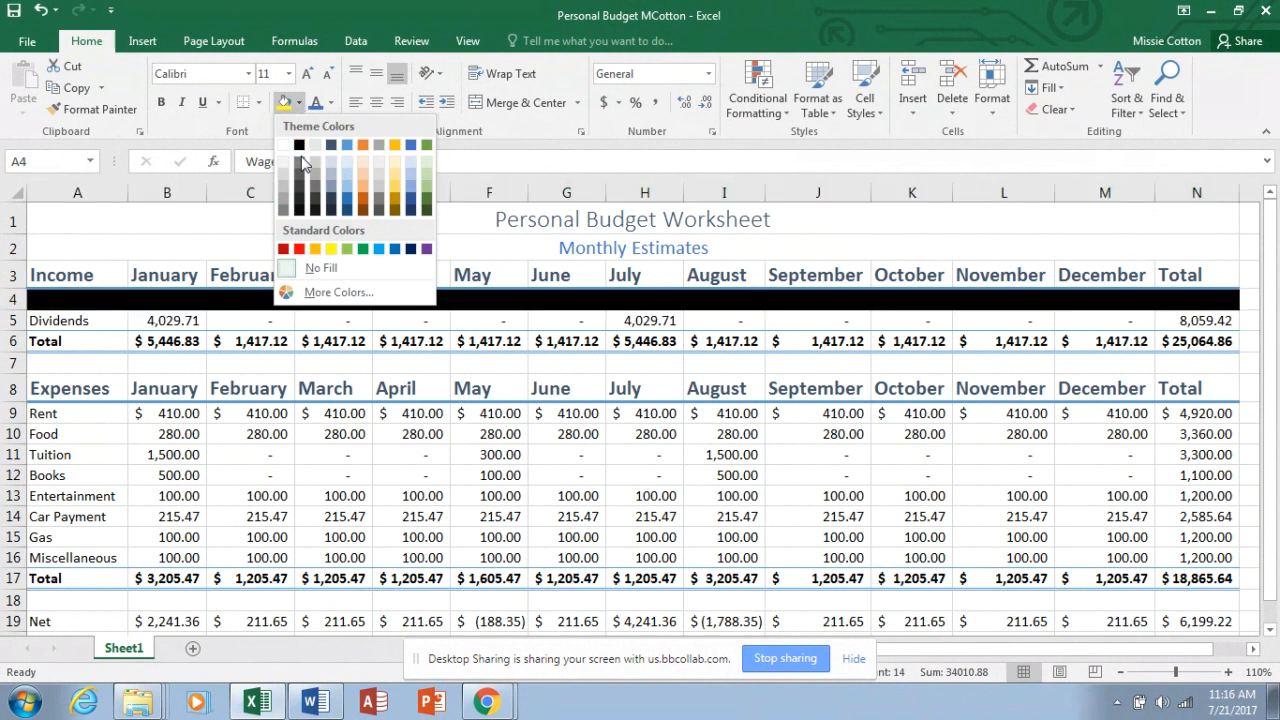
{"action": "left_click", "coordinate": [316, 249]}
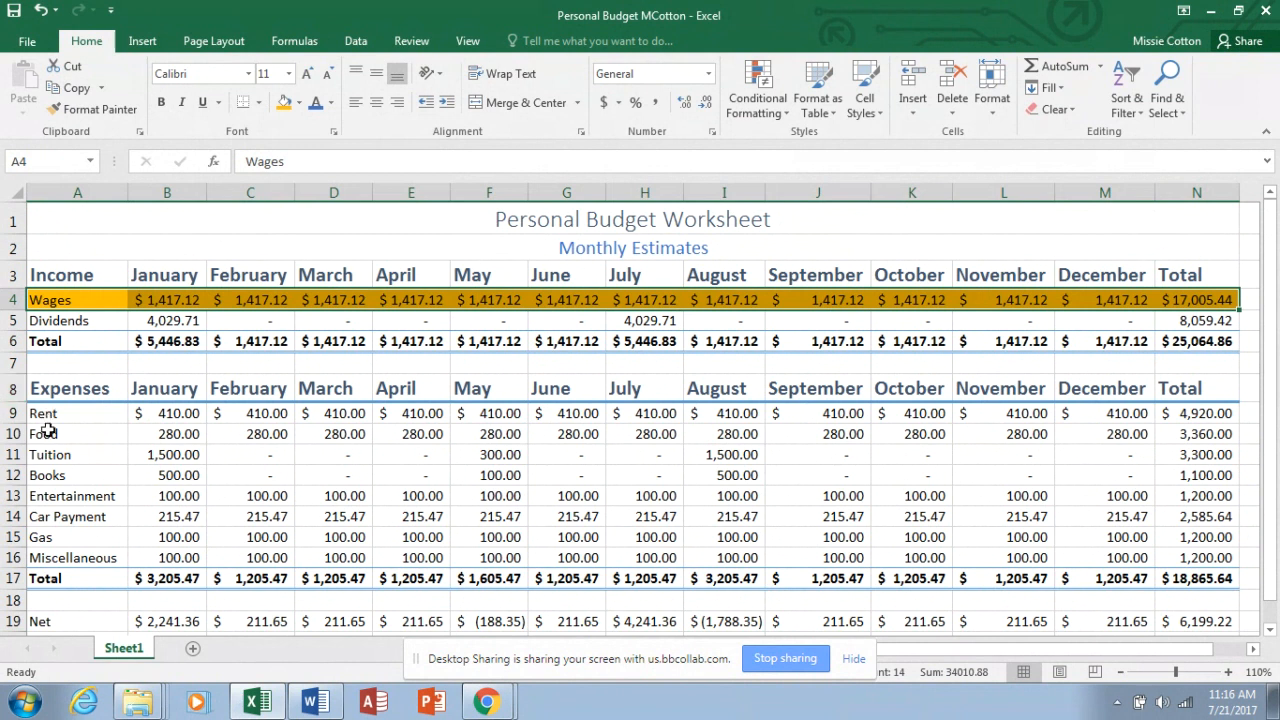
Step: Apply the same orange fill to the Food, Books, Car Payment and Miscellaneous rows, columns A to N, and to the net row A19:N19
{"action": "left_click_drag", "start_coordinate": [47, 433], "coordinate": [1190, 426]}
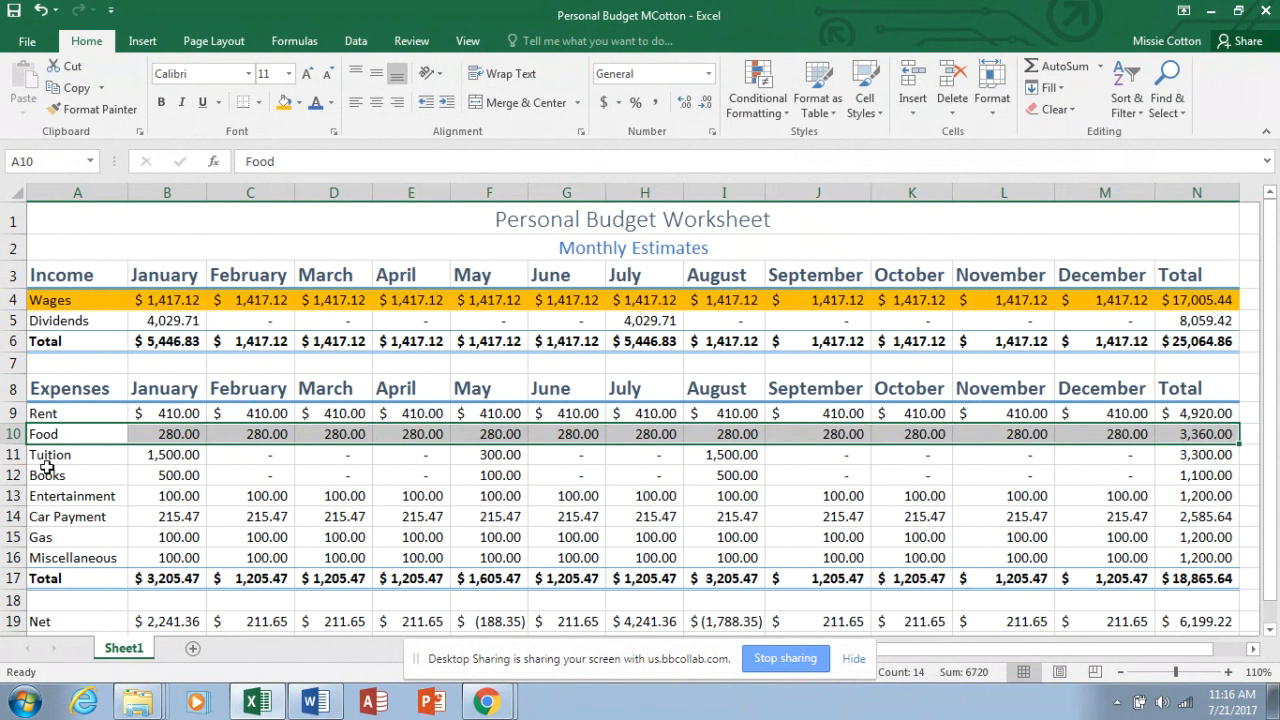
{"action": "left_click_drag", "start_coordinate": [47, 476], "coordinate": [1180, 475]}
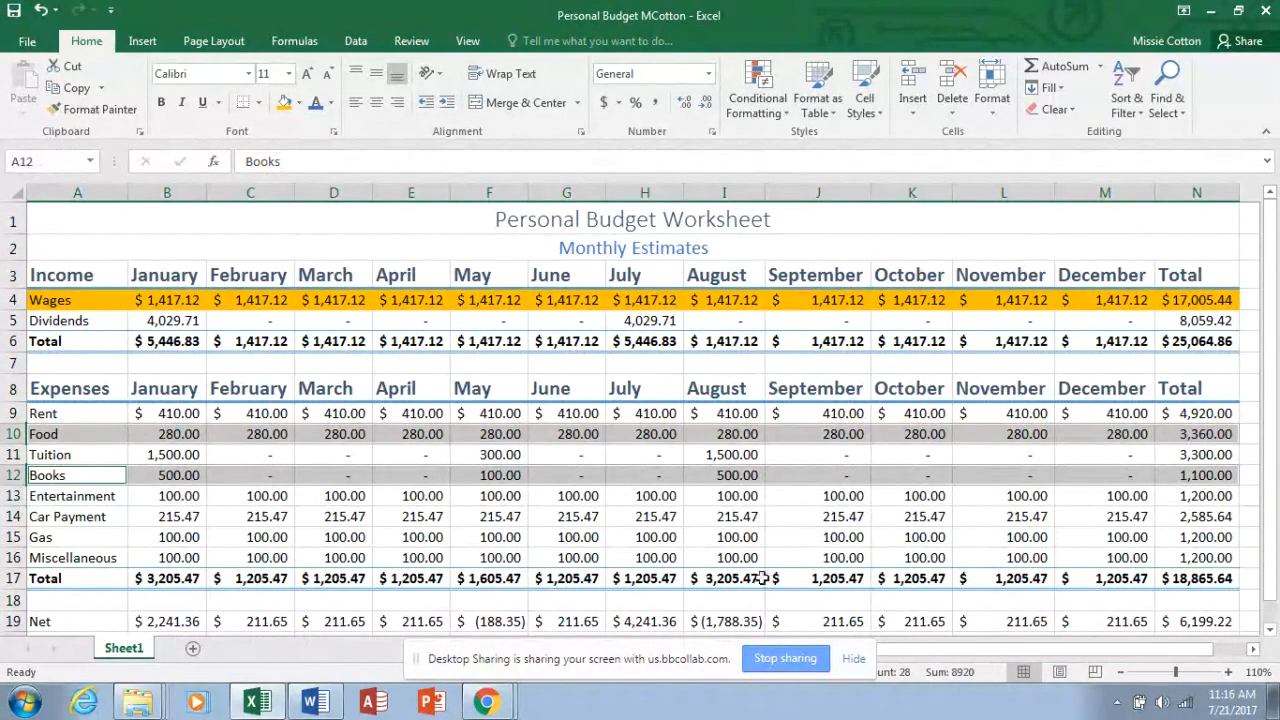
{"action": "left_click_drag", "start_coordinate": [55, 517], "coordinate": [1190, 522]}
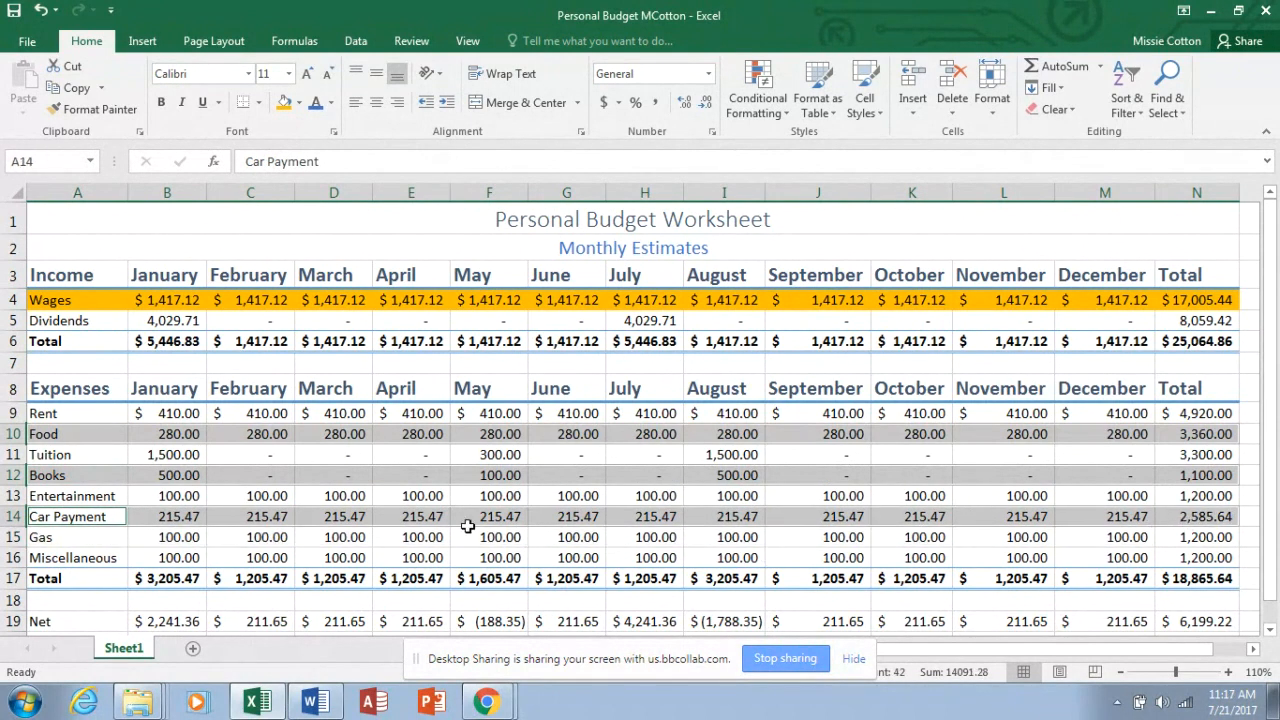
{"action": "left_click_drag", "start_coordinate": [95, 558], "coordinate": [1183, 549]}
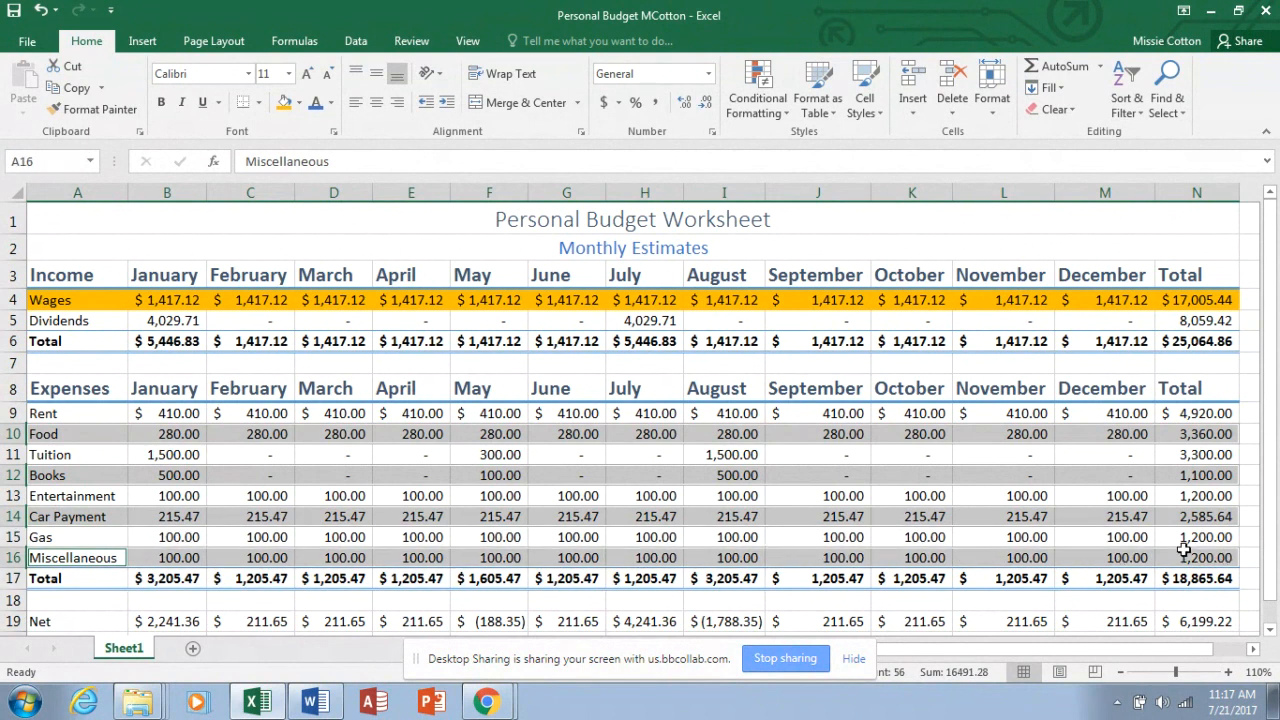
{"action": "left_click", "coordinate": [284, 102]}
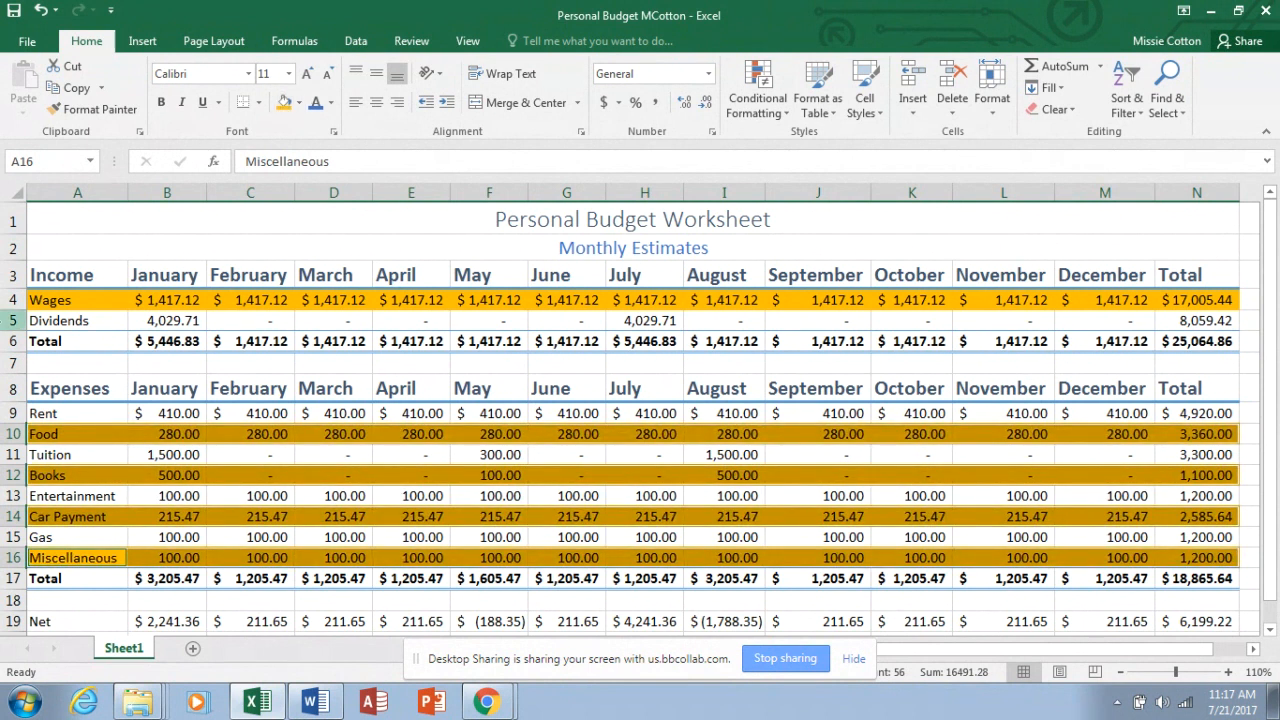
{"action": "left_click_drag", "start_coordinate": [61, 622], "coordinate": [1205, 450]}
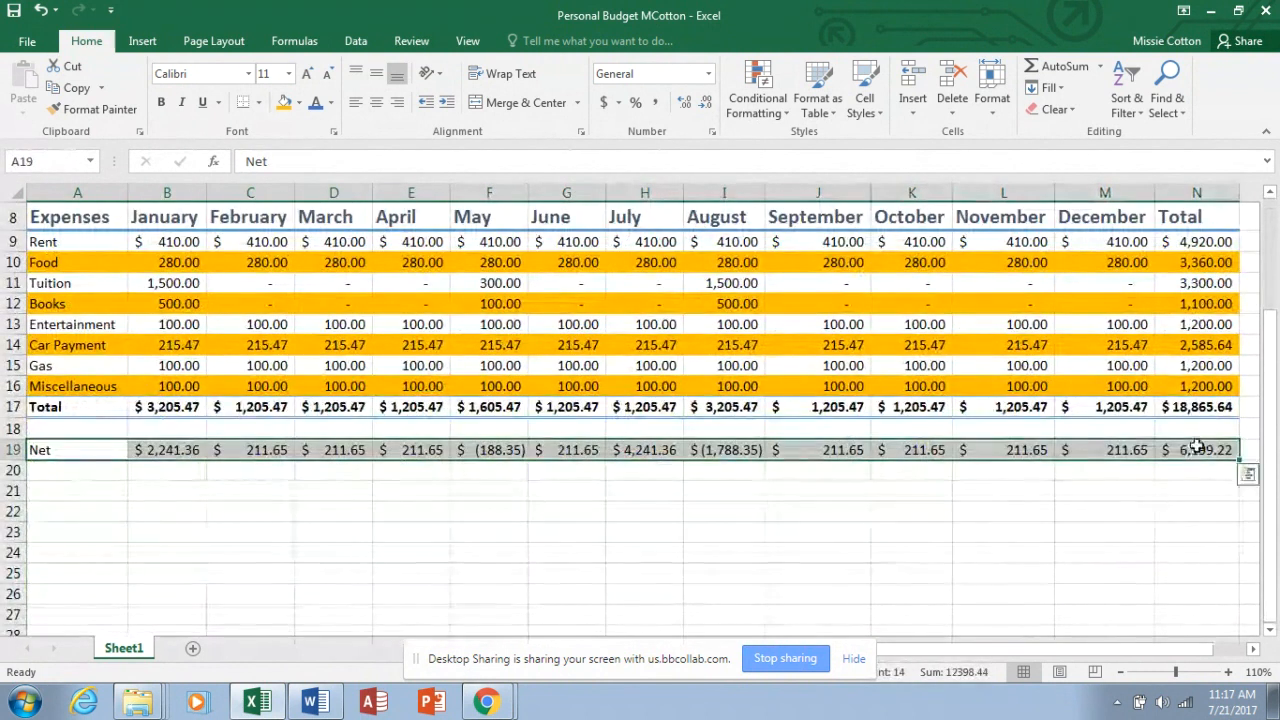
{"action": "left_click", "coordinate": [284, 103]}
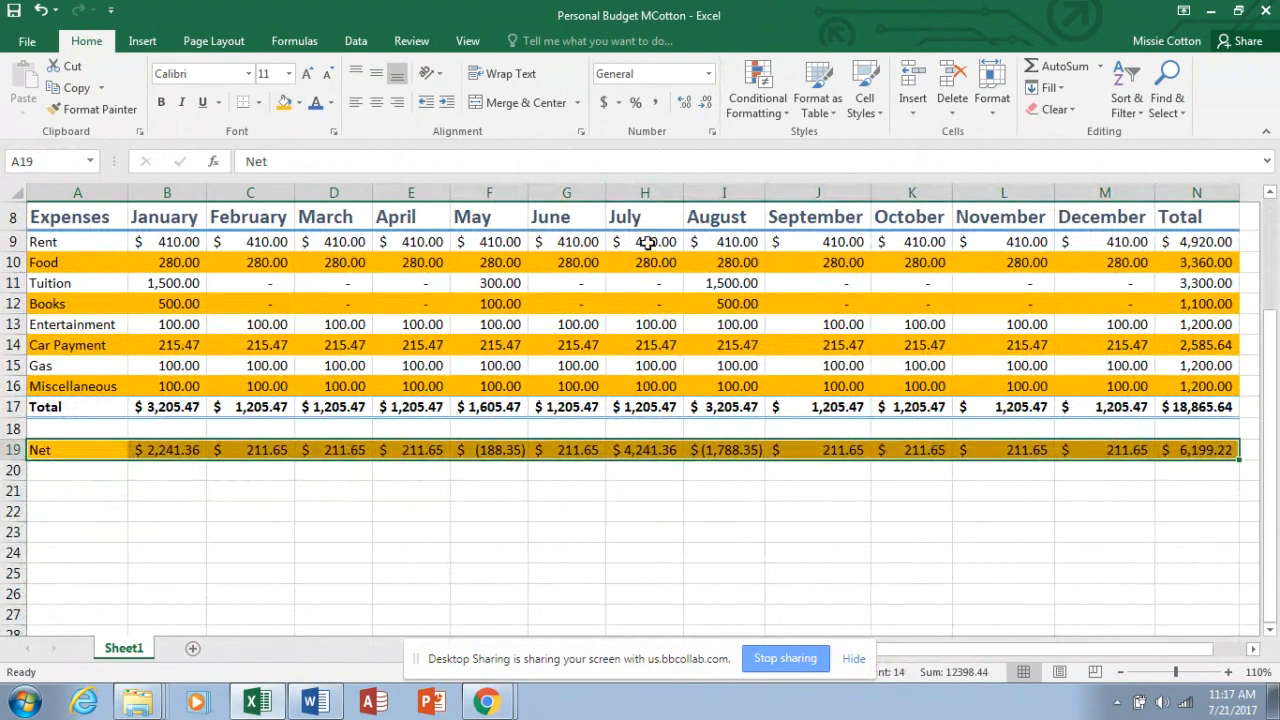
Step: Fill the dividends row A5:N5 with a light gold theme colour
{"action": "left_click", "coordinate": [1270, 192]}
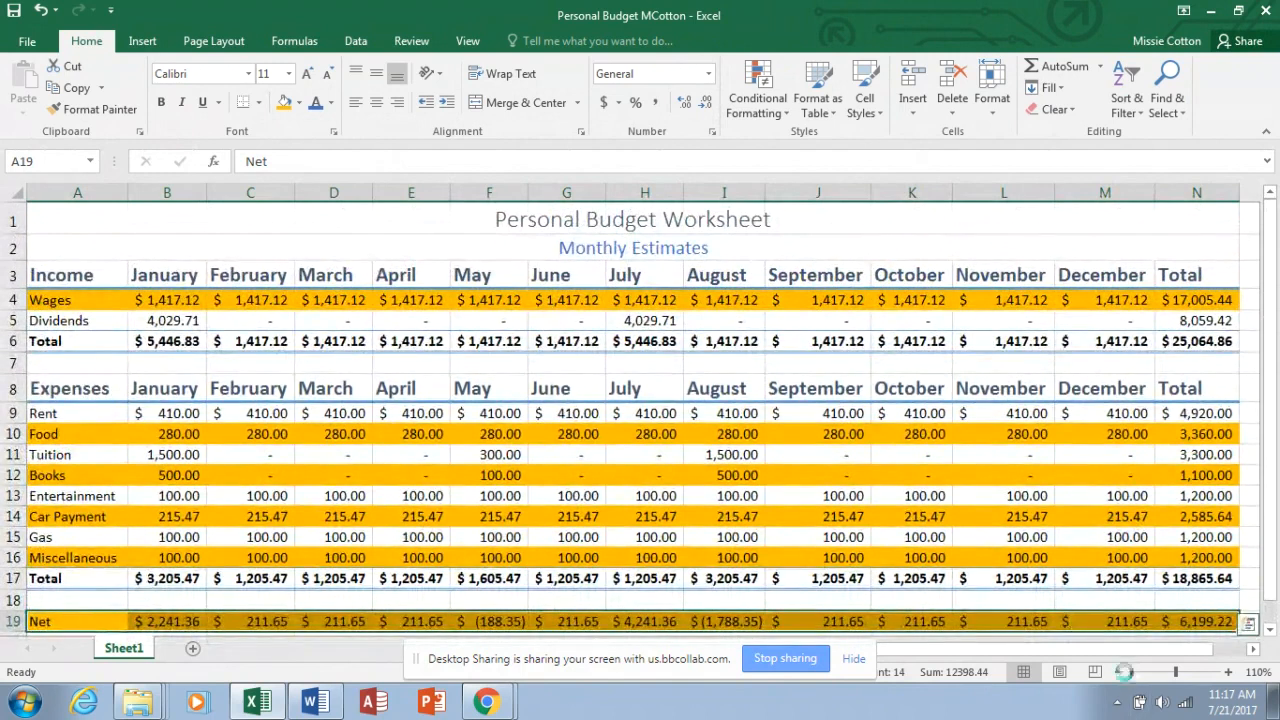
{"action": "left_click", "coordinate": [1122, 673]}
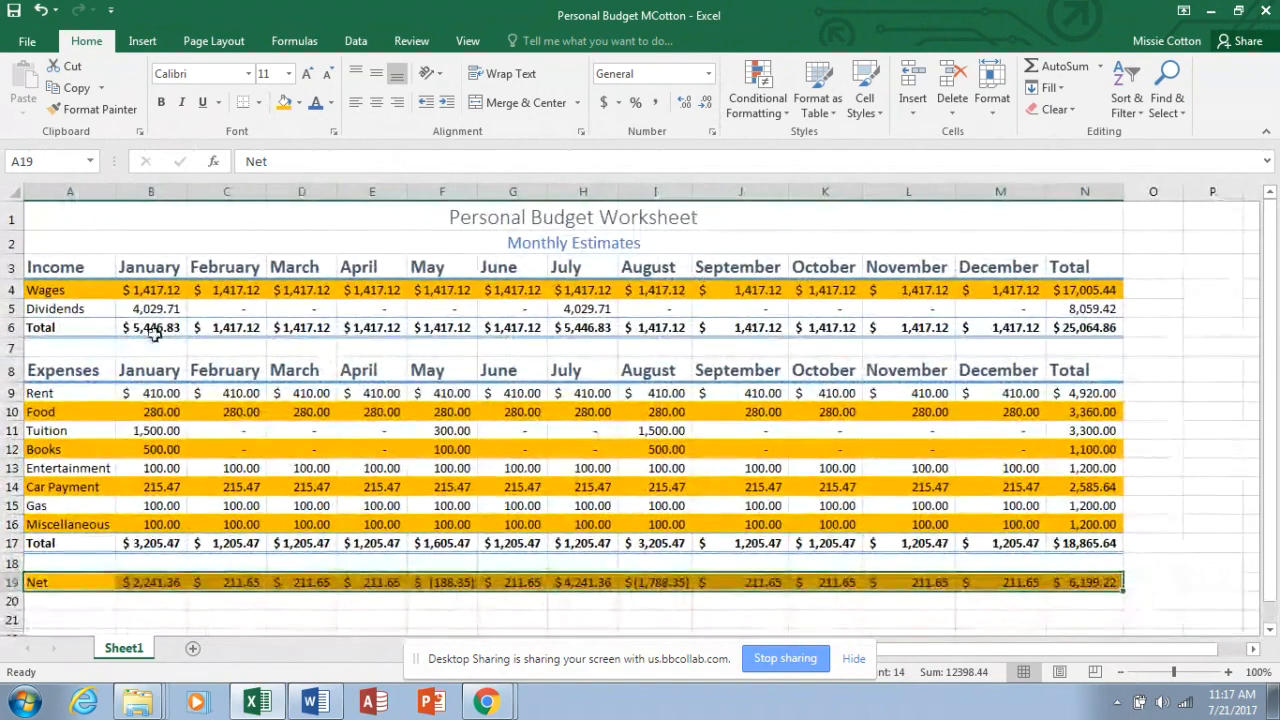
{"action": "left_click", "coordinate": [67, 310]}
{"action": "left_click_drag", "start_coordinate": [67, 310], "coordinate": [1055, 311]}
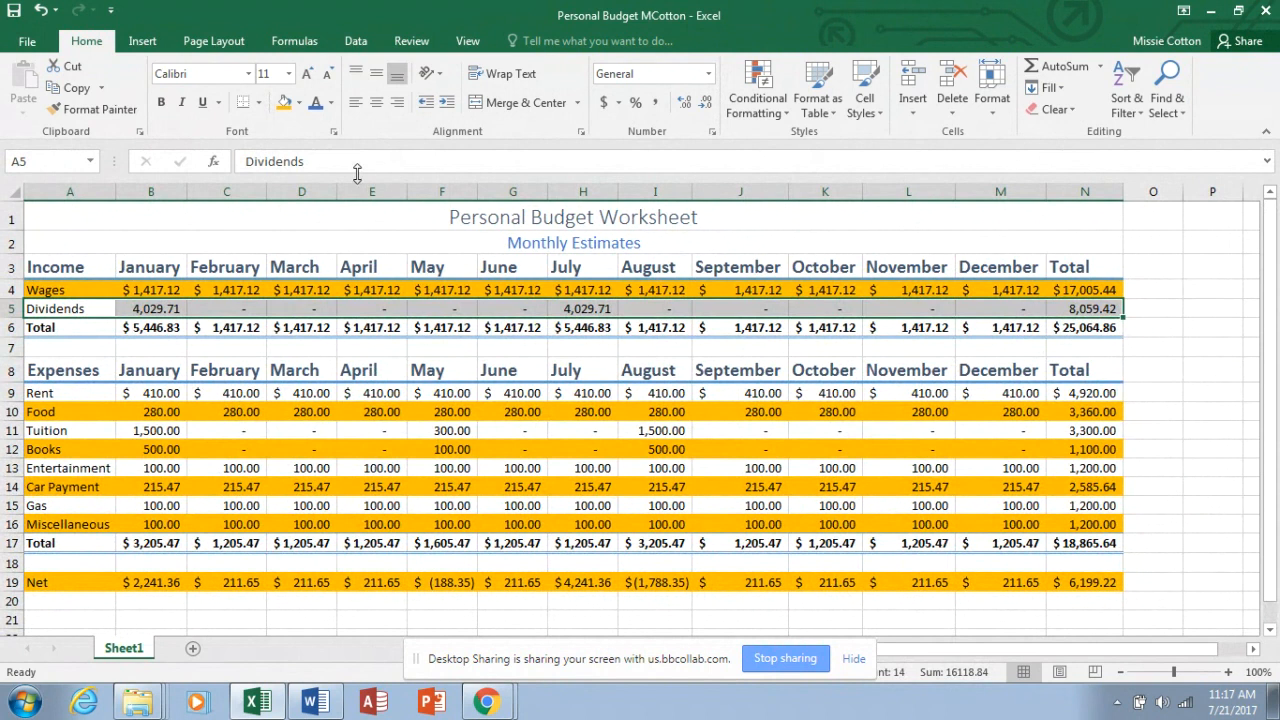
{"action": "left_click", "coordinate": [299, 104]}
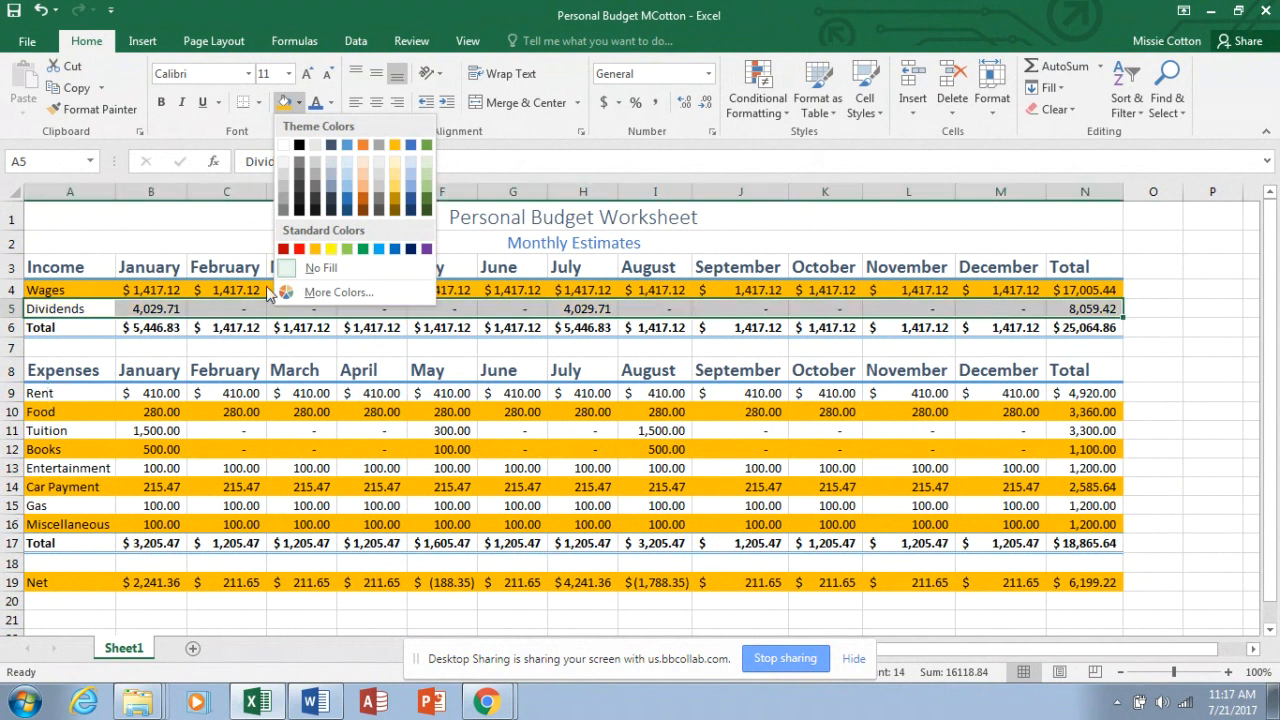
{"action": "left_click", "coordinate": [397, 177]}
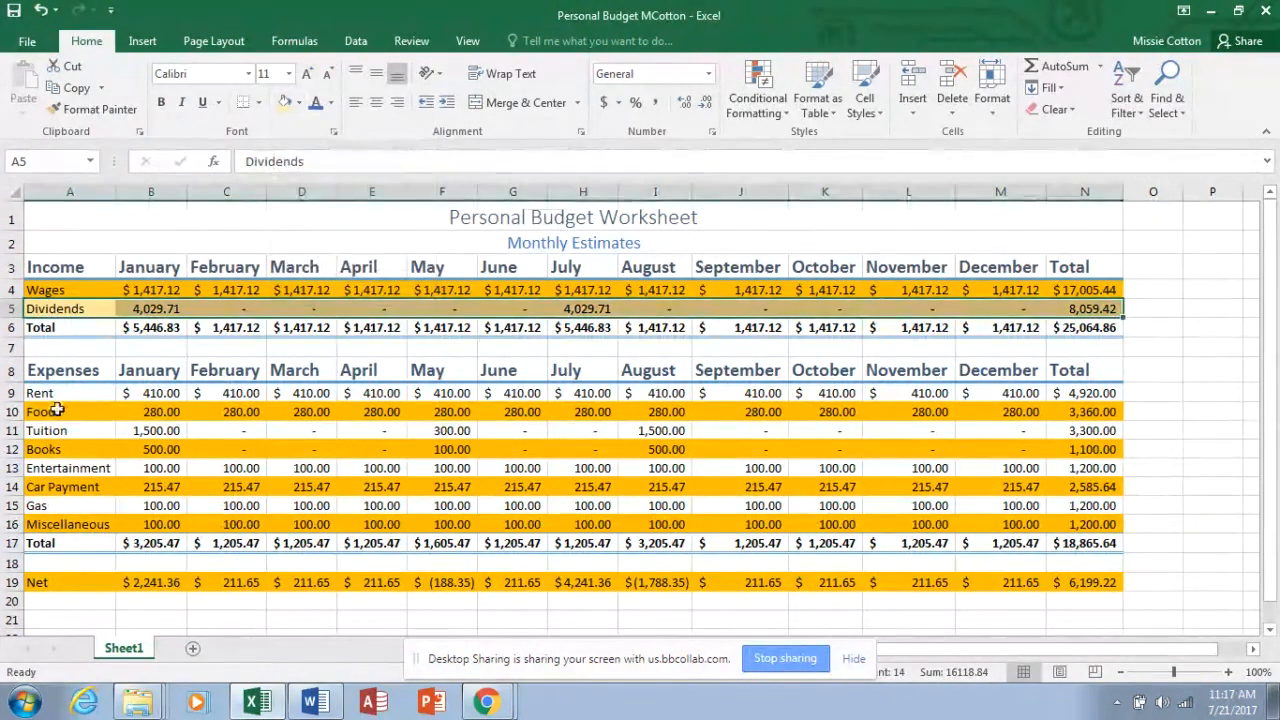
Step: Apply the same light gold fill to the Rent, Tuition, Entertainment and Gas rows, from column A to N
{"action": "left_click_drag", "start_coordinate": [40, 395], "coordinate": [1057, 398]}
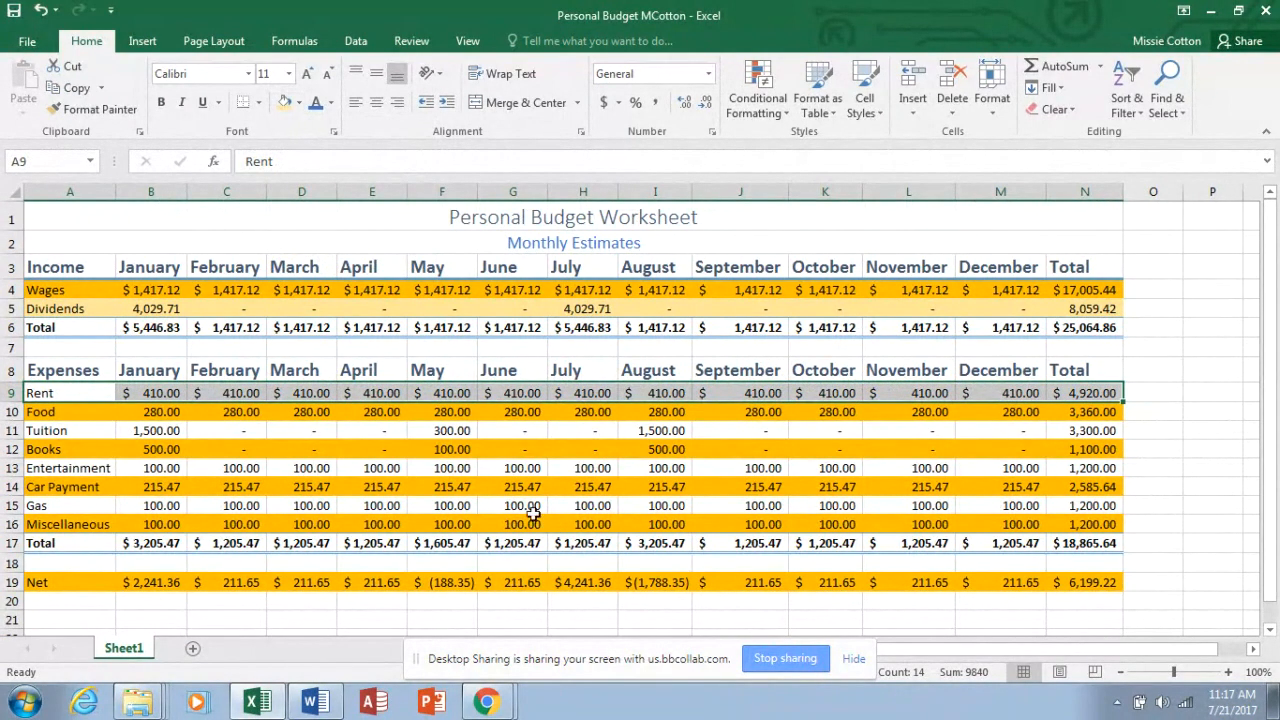
{"action": "left_click_drag", "start_coordinate": [40, 430], "coordinate": [1049, 432]}
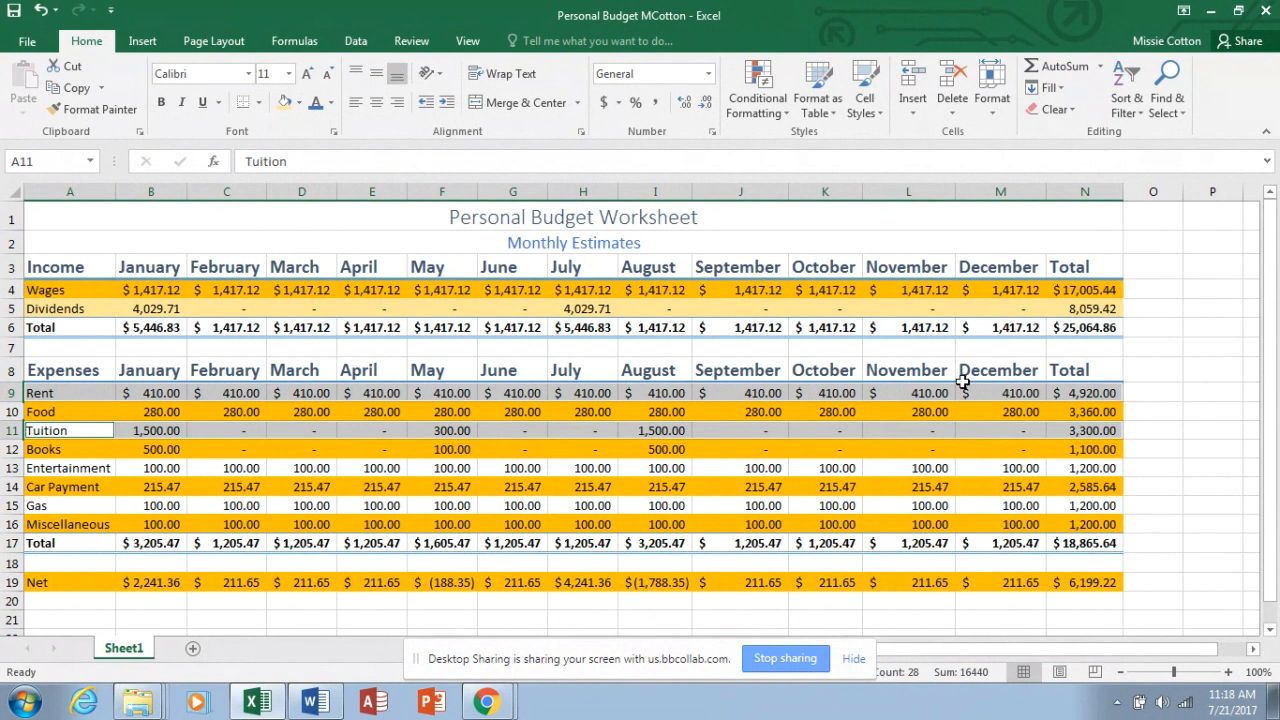
{"action": "left_click_drag", "start_coordinate": [76, 466], "coordinate": [1075, 472]}
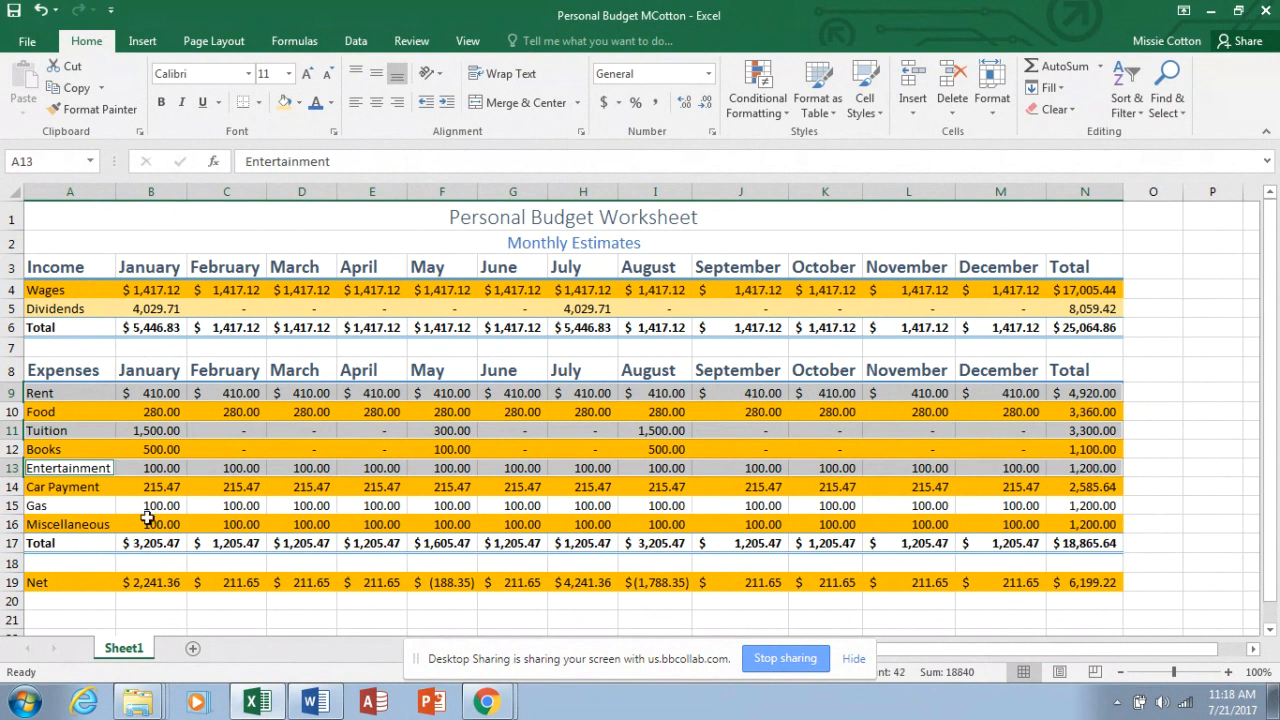
{"action": "left_click_drag", "start_coordinate": [56, 505], "coordinate": [1062, 509]}
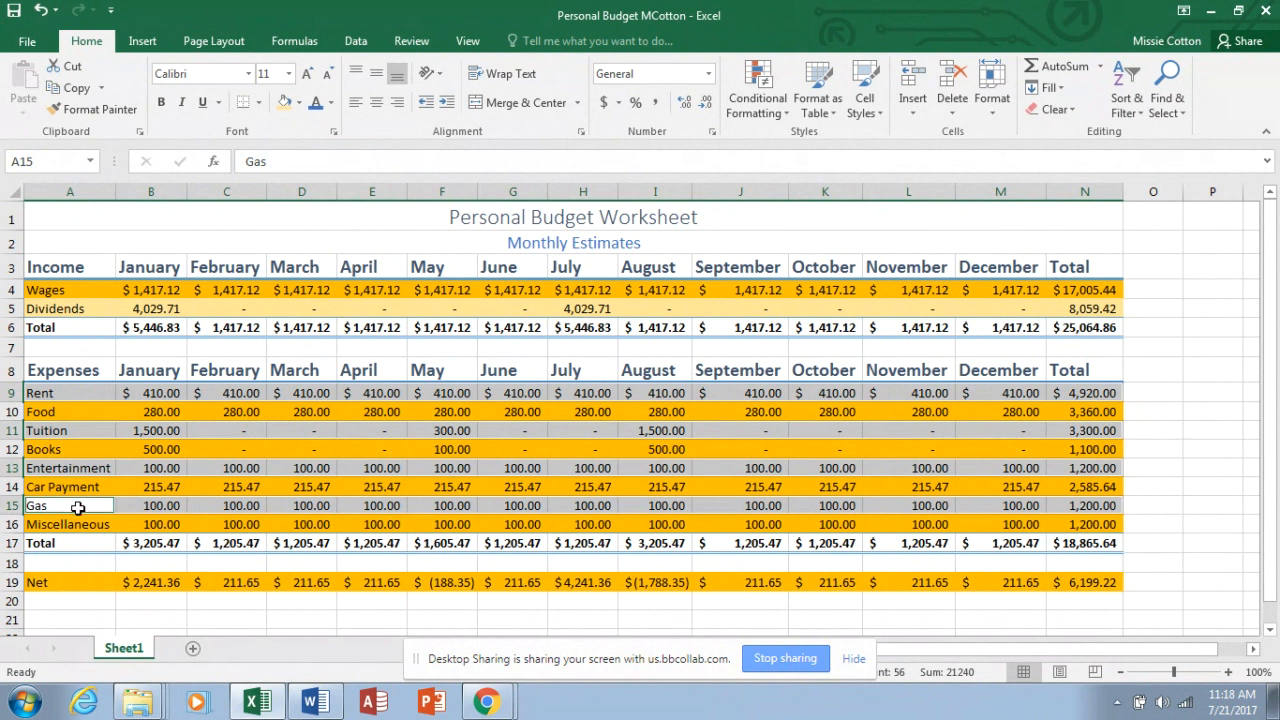
{"action": "left_click", "coordinate": [285, 104]}
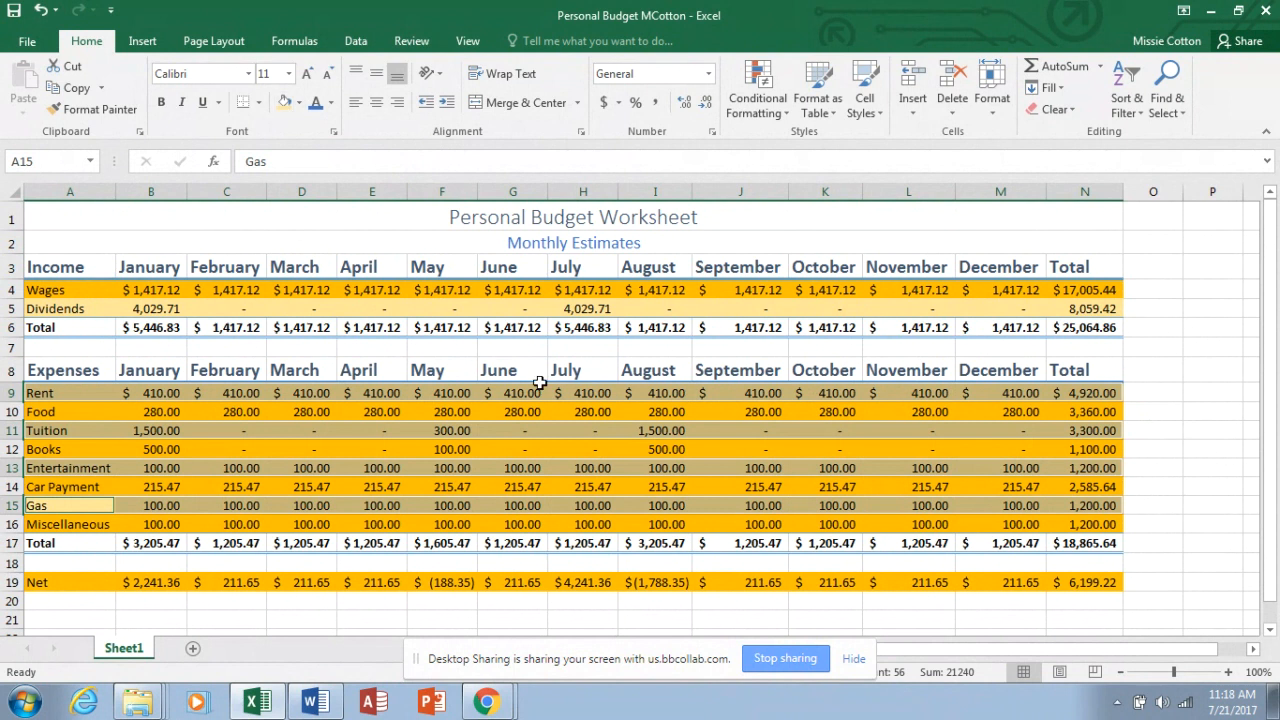
{"action": "left_click", "coordinate": [1165, 451]}
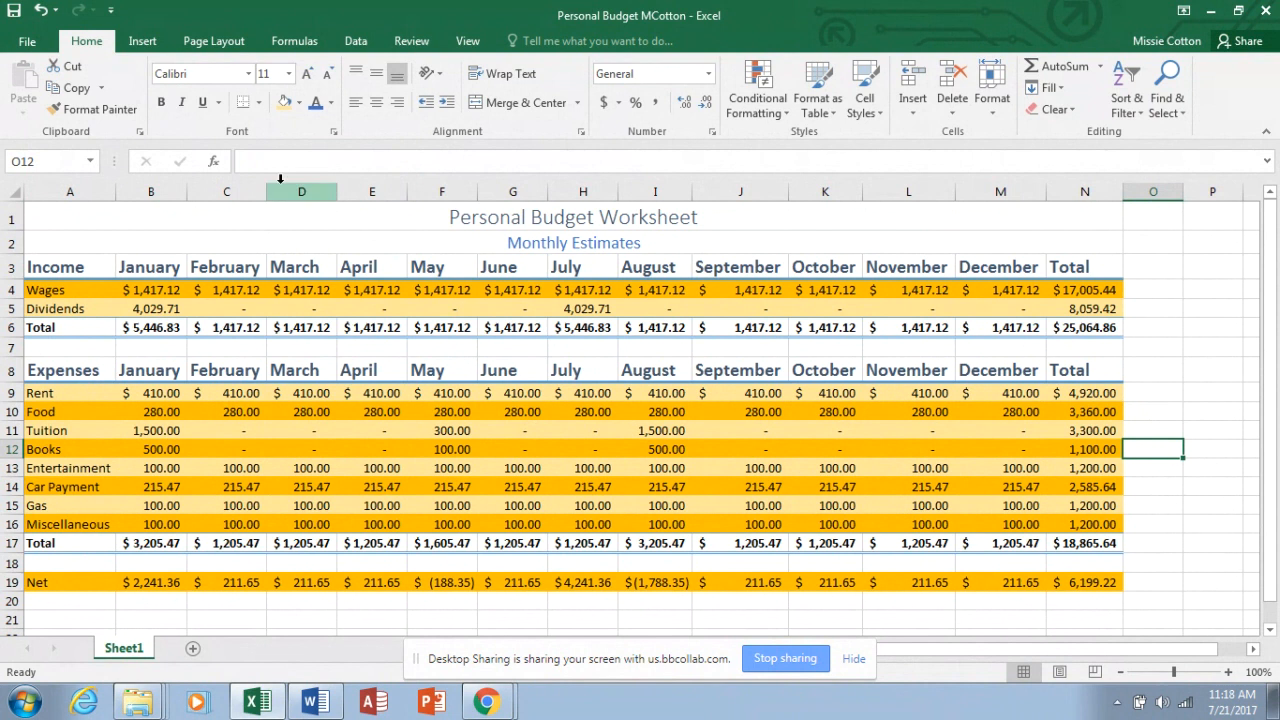
Step: Set the font colour of the worksheet title and the Monthly Estimates subtitle in rows 1 and 2 to standard orange
{"action": "left_click_drag", "start_coordinate": [259, 217], "coordinate": [260, 237]}
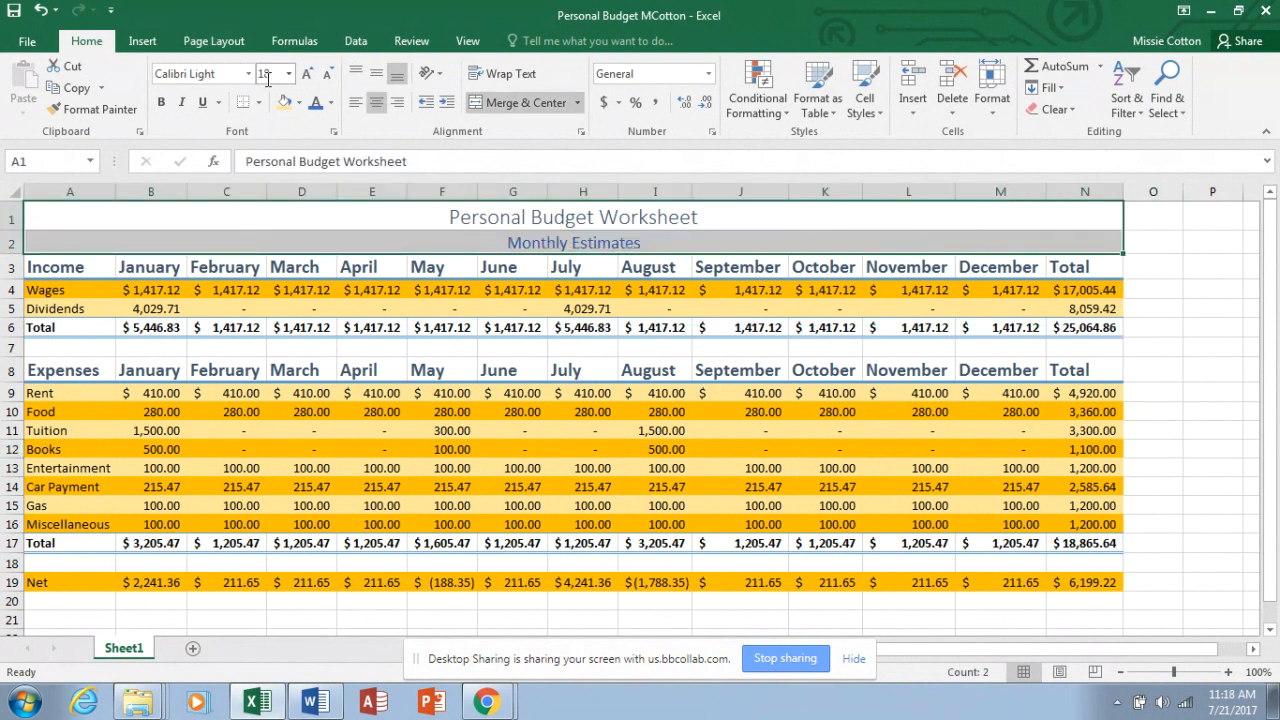
{"action": "left_click", "coordinate": [333, 103]}
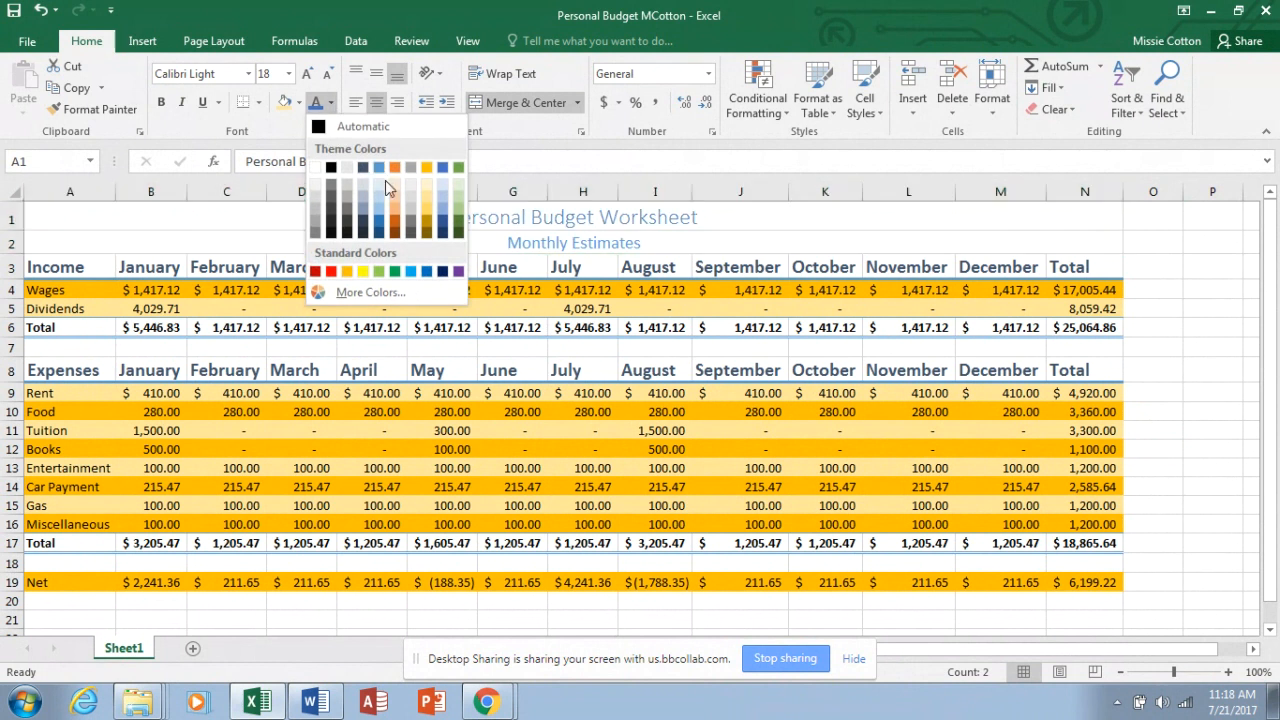
{"action": "left_click", "coordinate": [347, 271]}
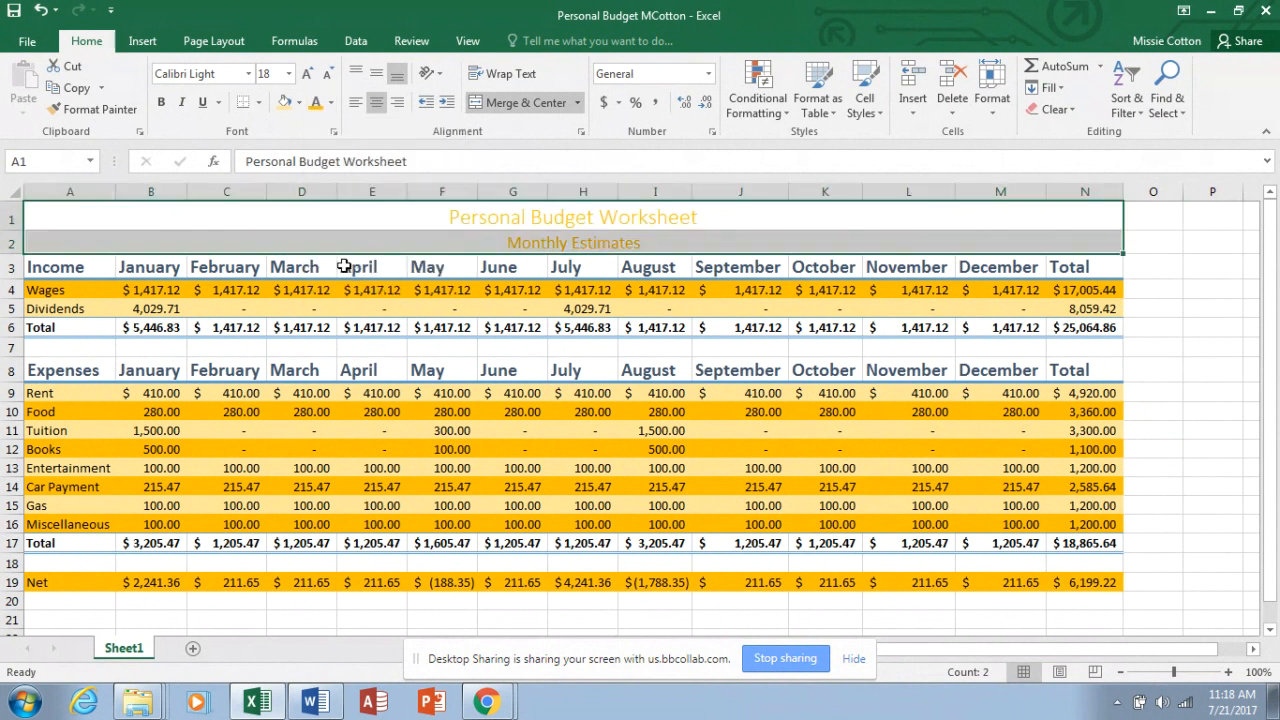
{"action": "left_click", "coordinate": [213, 41]}
{"action": "left_click", "coordinate": [25, 85]}
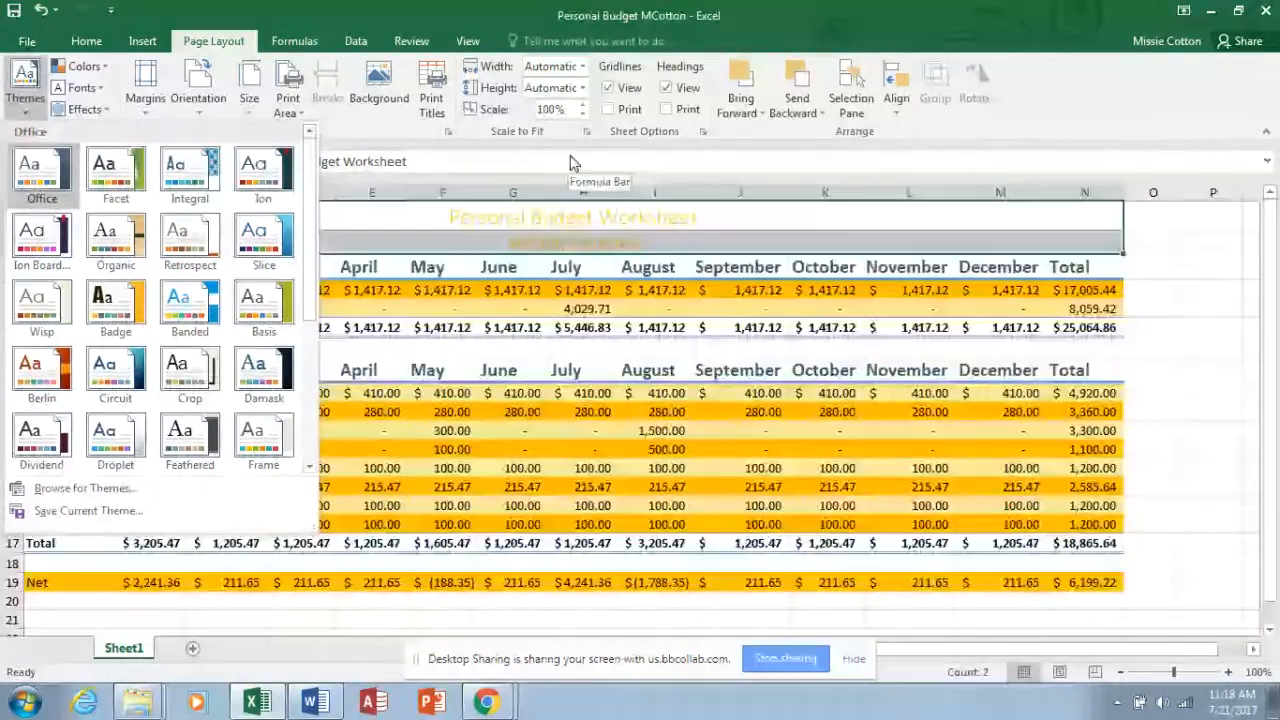
{"action": "left_click", "coordinate": [1187, 234]}
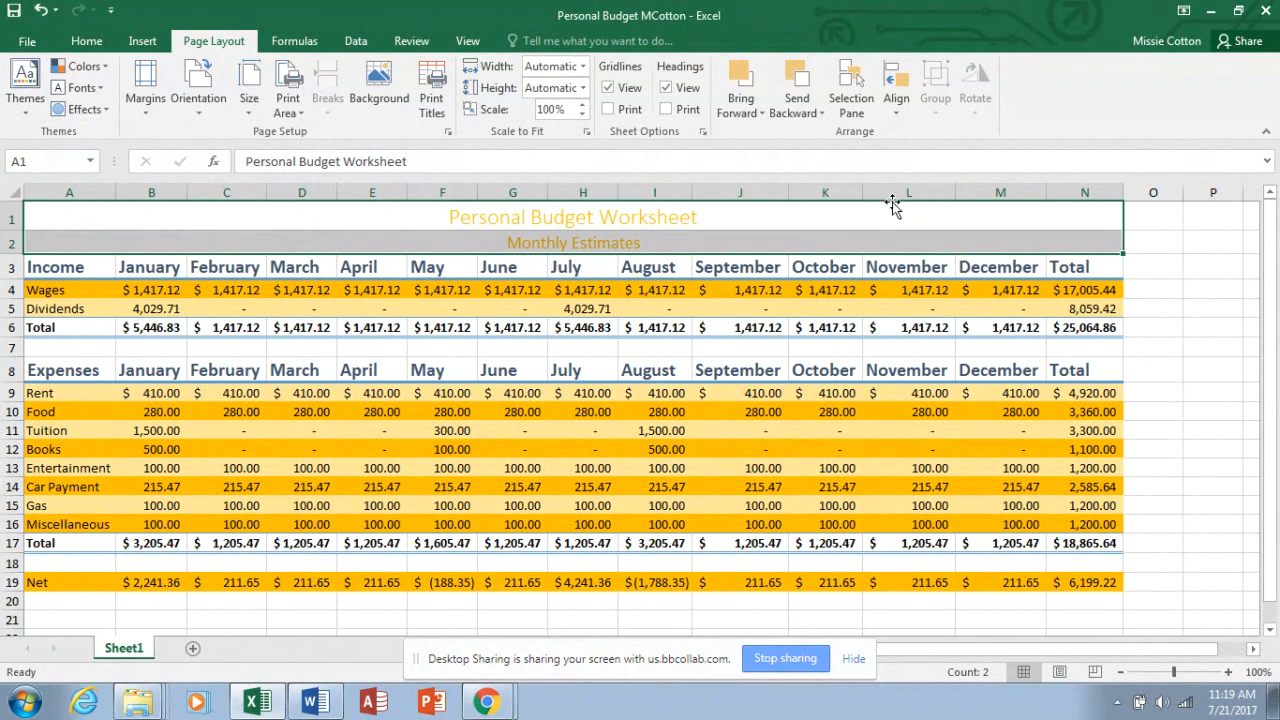
Step: Rename the worksheet Sheet1 as Monthly Finances
{"action": "double_click", "coordinate": [126, 649]}
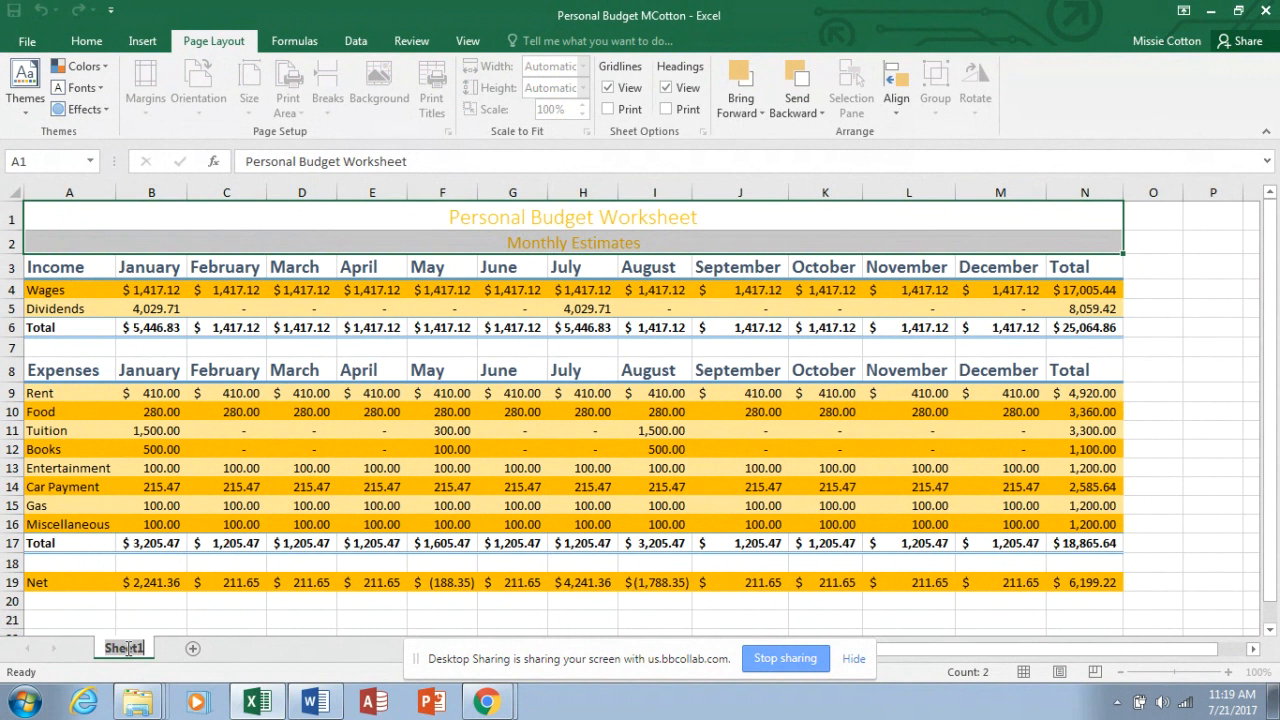
{"action": "type", "text": "Monthly Fin"}
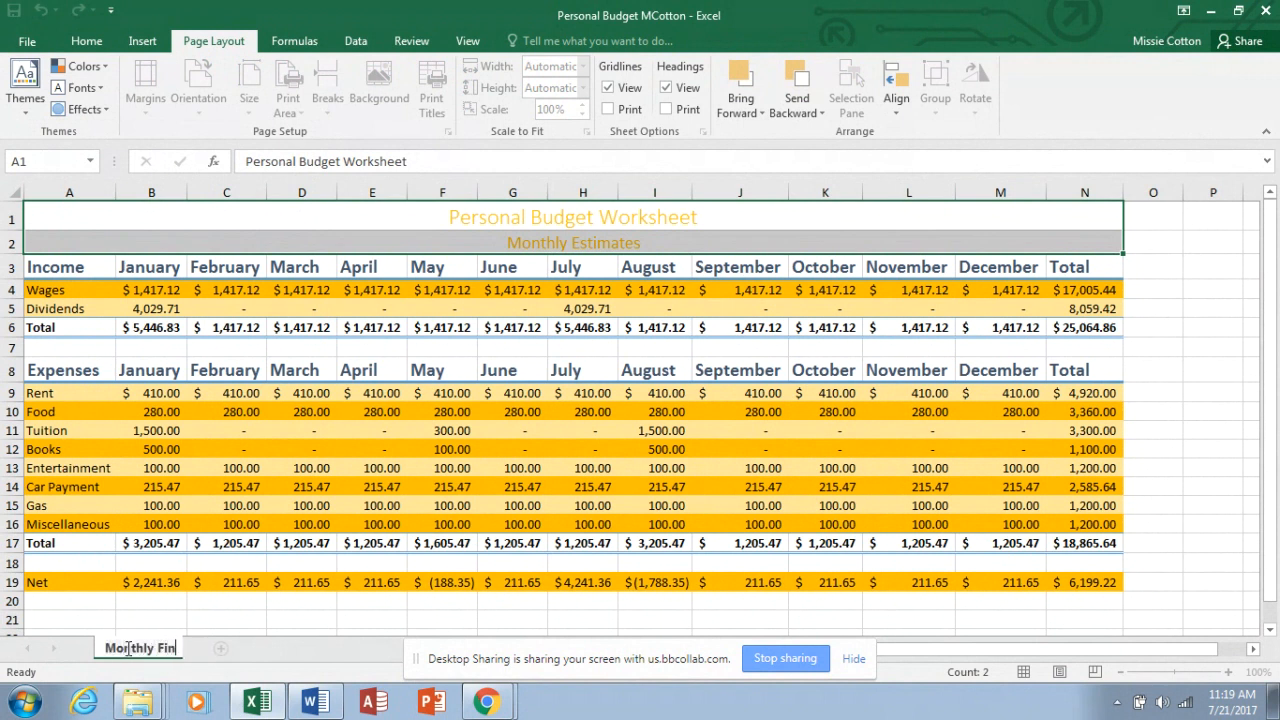
{"action": "type", "text": "ancies"}
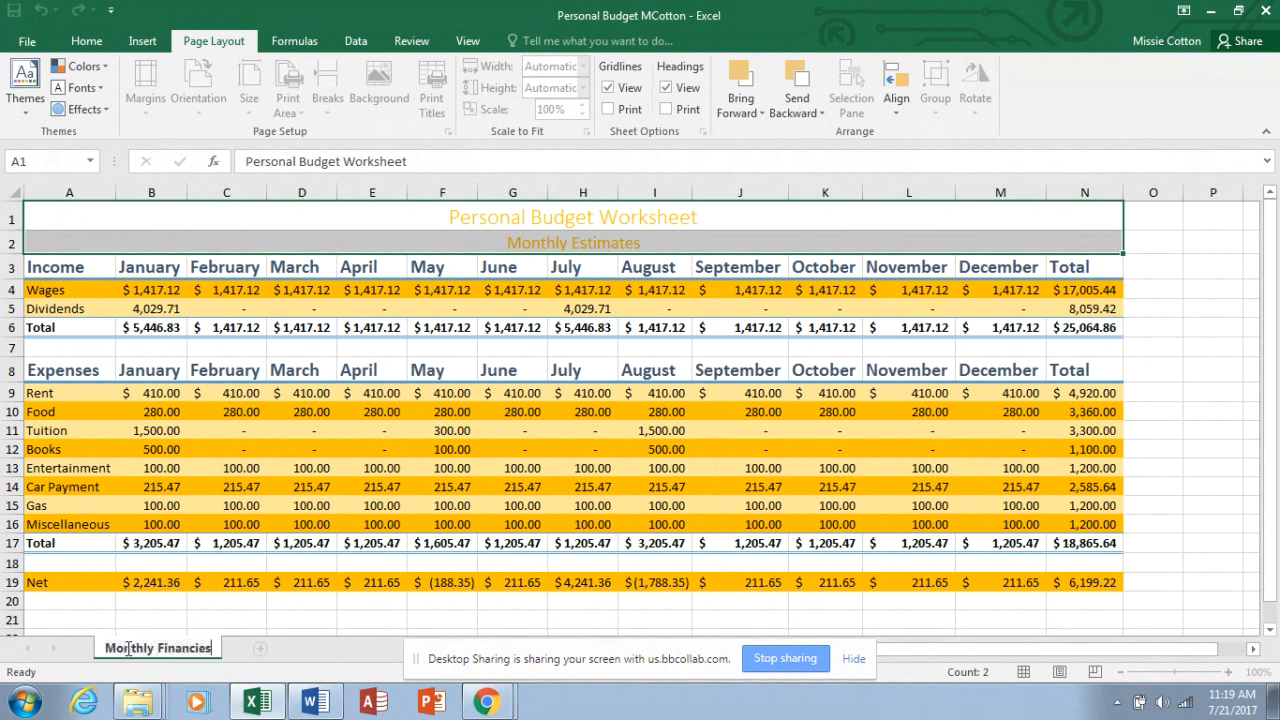
{"action": "key", "text": "BackSpace"}
{"action": "key", "text": "BackSpace"}
{"action": "key", "text": "BackSpace"}
{"action": "type", "text": "es"}
{"action": "key", "text": "Return"}
Step: Set the tab colour of the Monthly Finances sheet to standard orange
{"action": "right_click", "coordinate": [129, 655]}
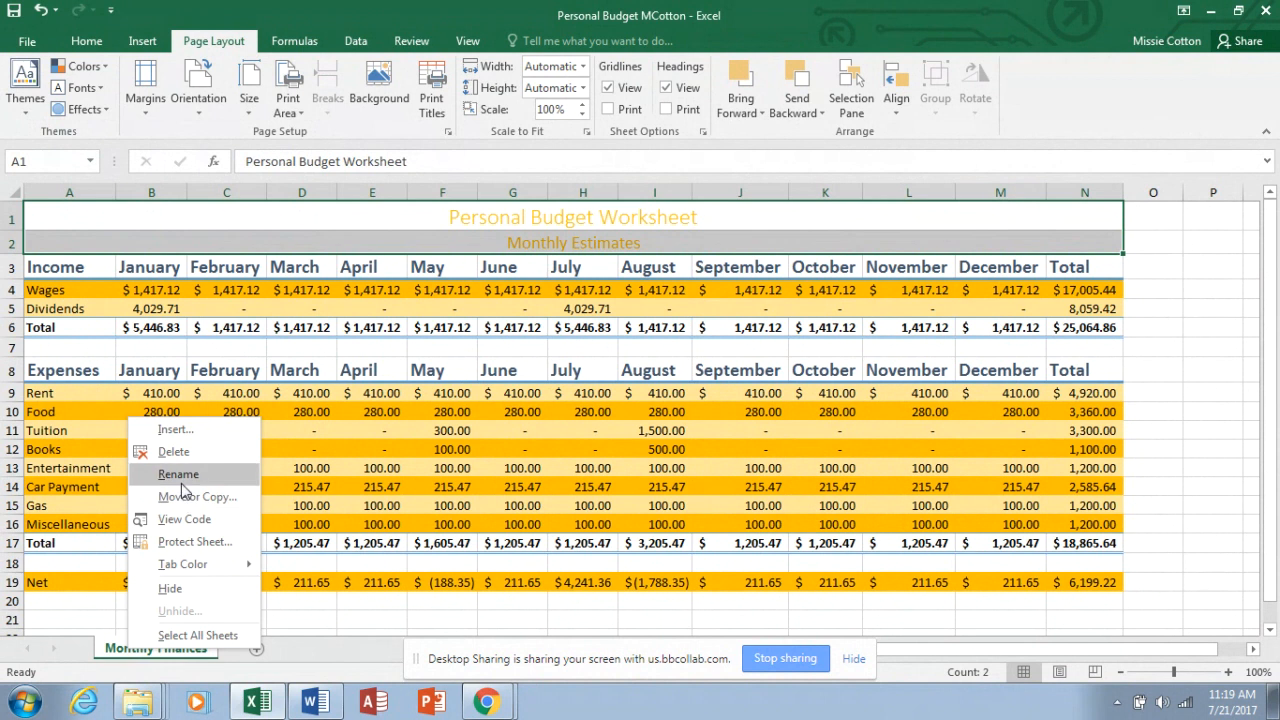
{"action": "mouse_move", "coordinate": [185, 564]}
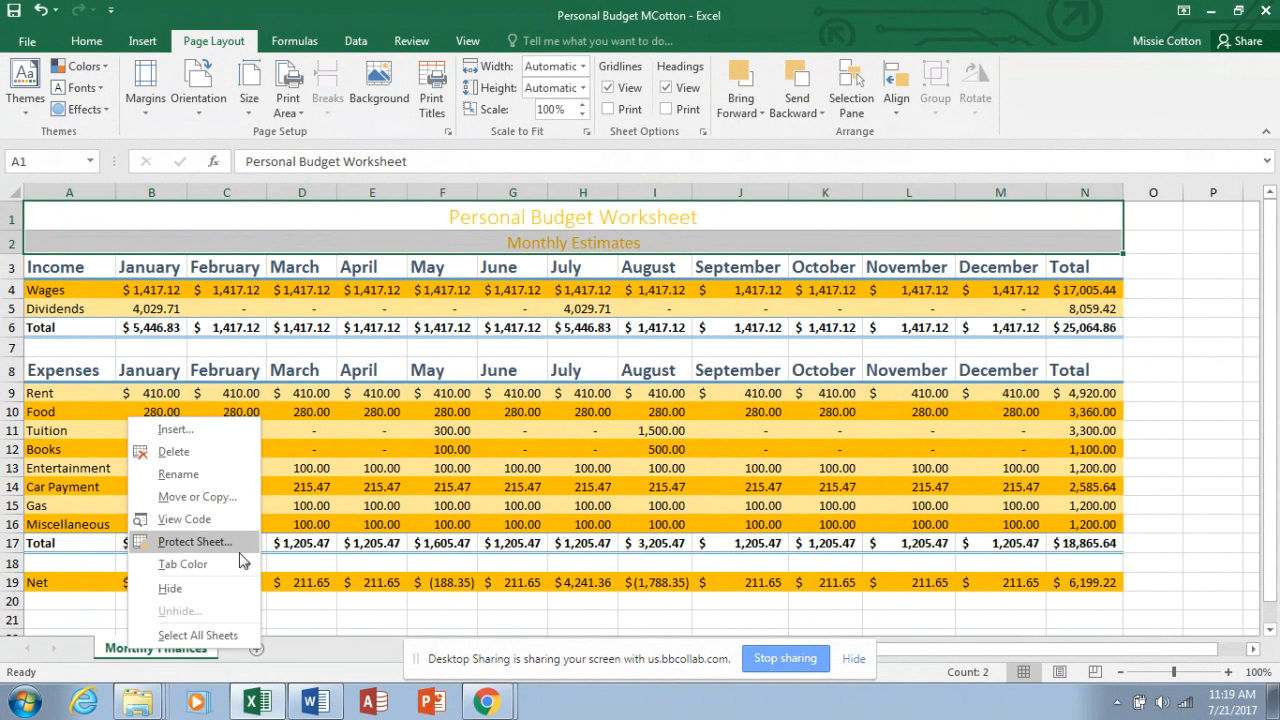
{"action": "mouse_move", "coordinate": [245, 564]}
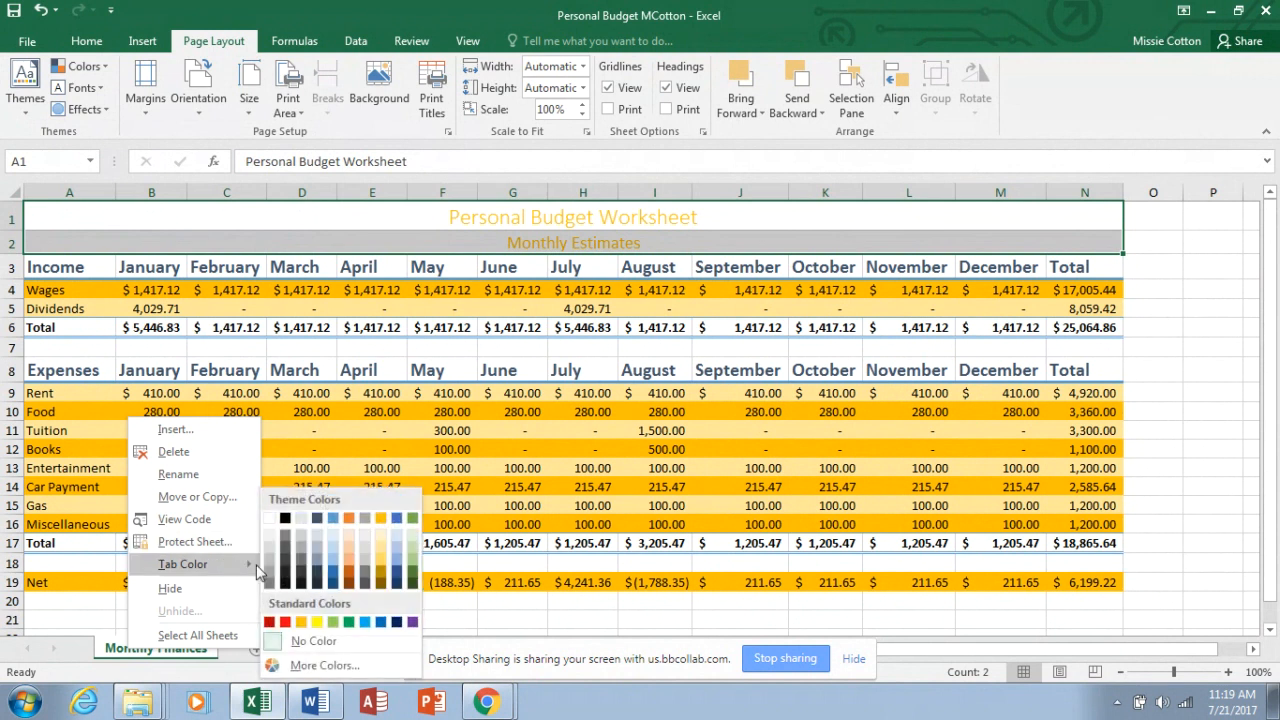
{"action": "left_click", "coordinate": [303, 623]}
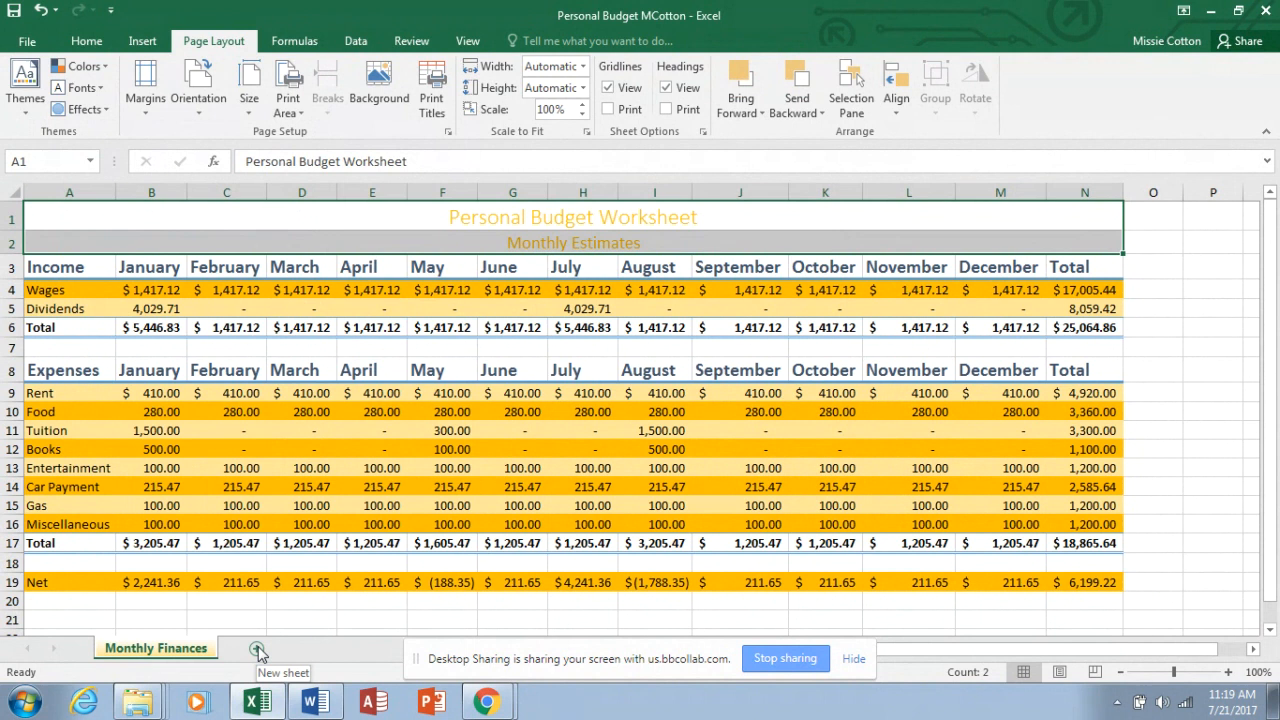
Step: Save the workbook and insert a 3-D pie chart of the expense names in A9:A16 with their totals in N9:N16
{"action": "left_click", "coordinate": [12, 14]}
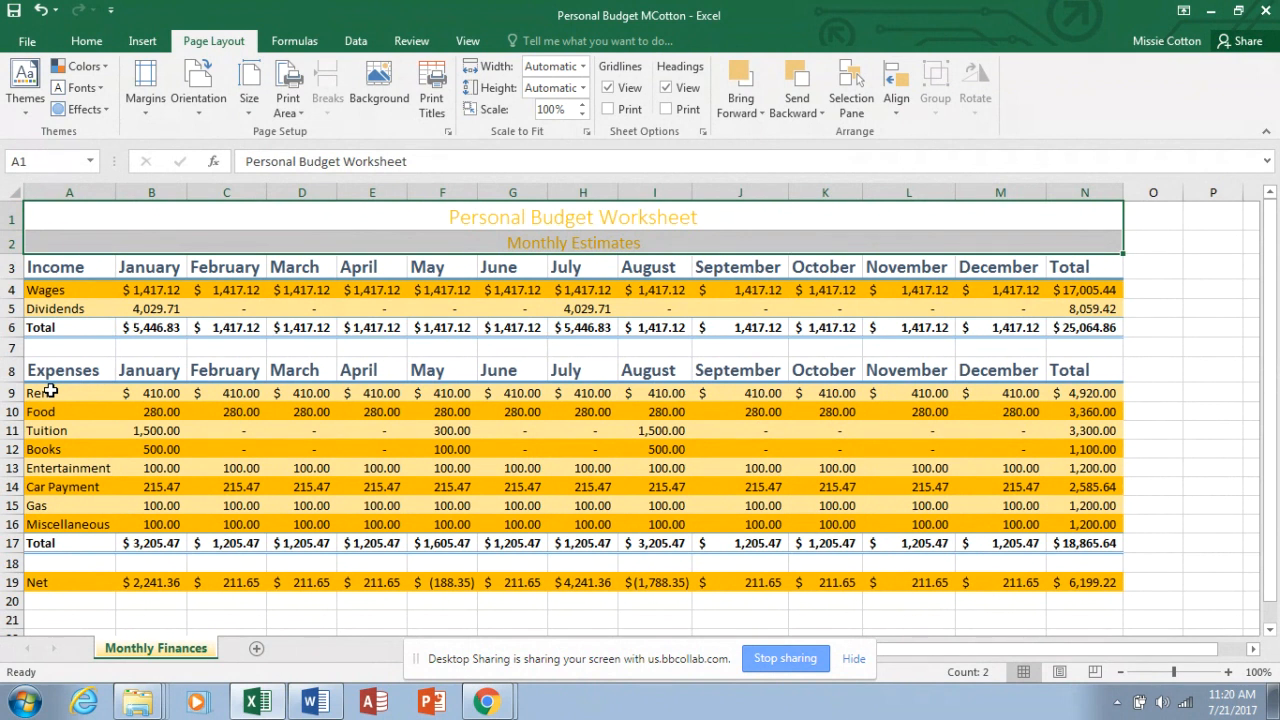
{"action": "left_click_drag", "start_coordinate": [49, 392], "coordinate": [51, 515]}
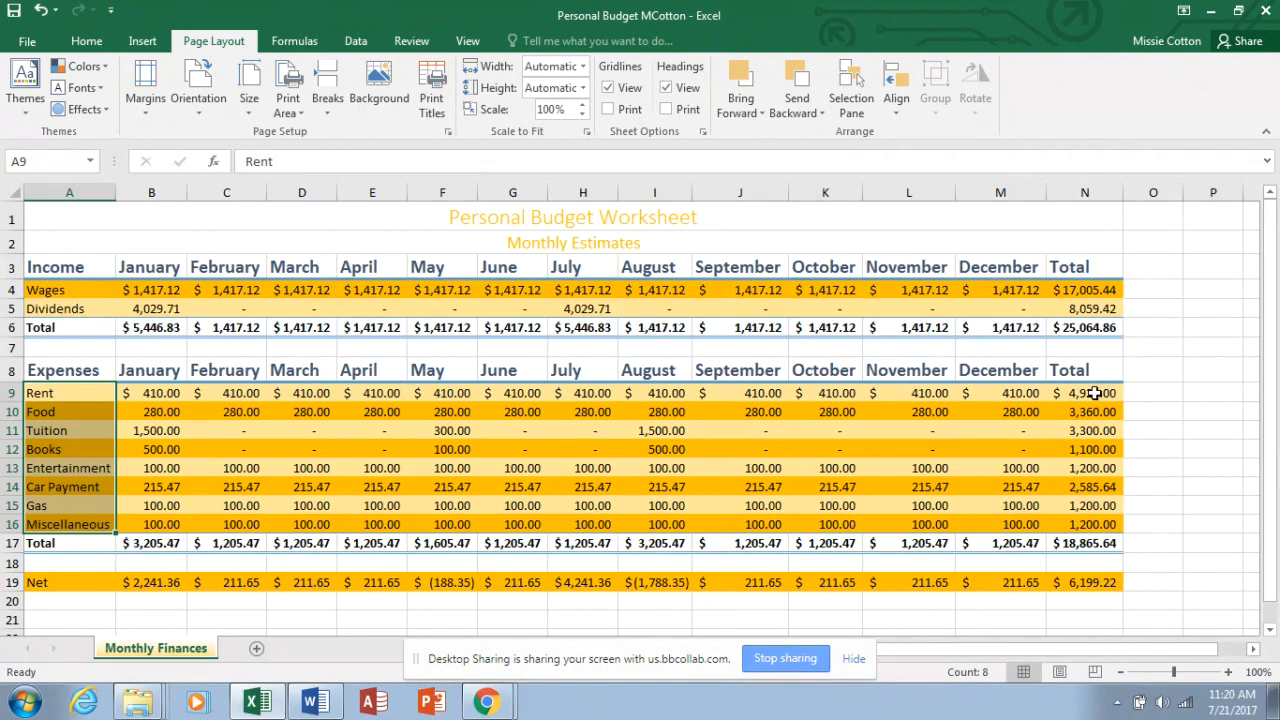
{"action": "left_click_drag", "start_coordinate": [1095, 393], "coordinate": [1095, 525]}
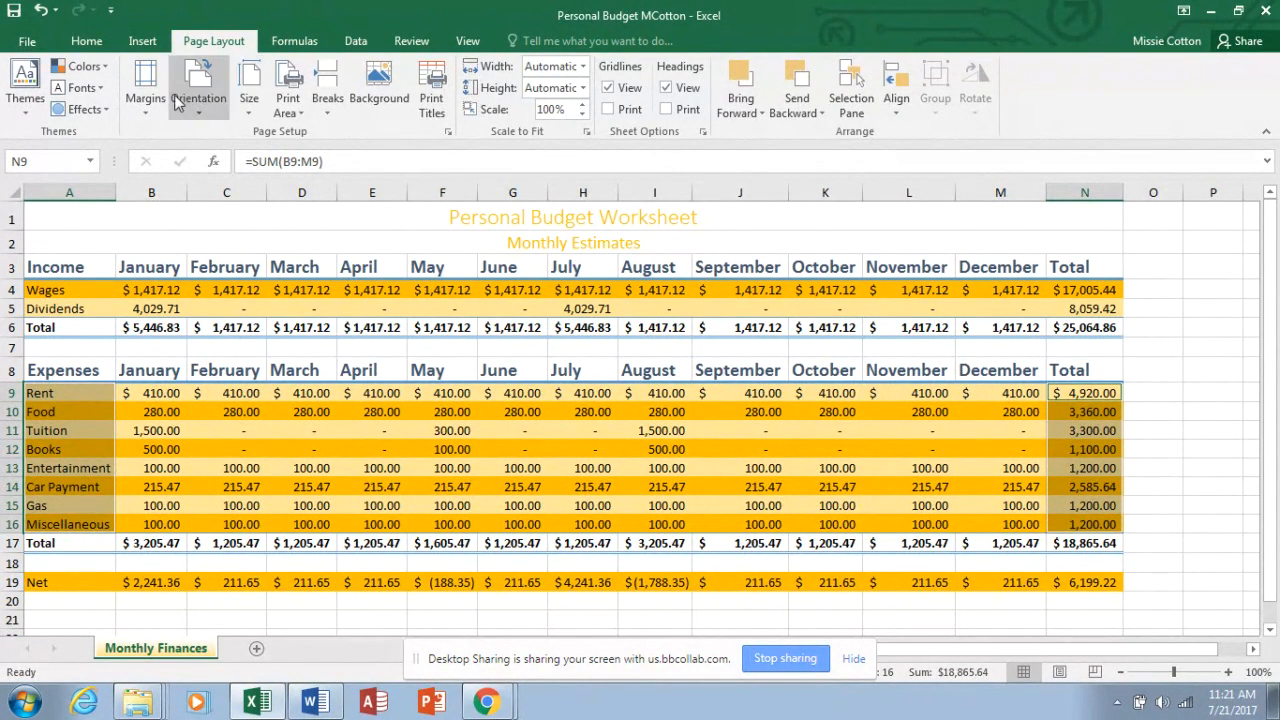
{"action": "left_click", "coordinate": [143, 41]}
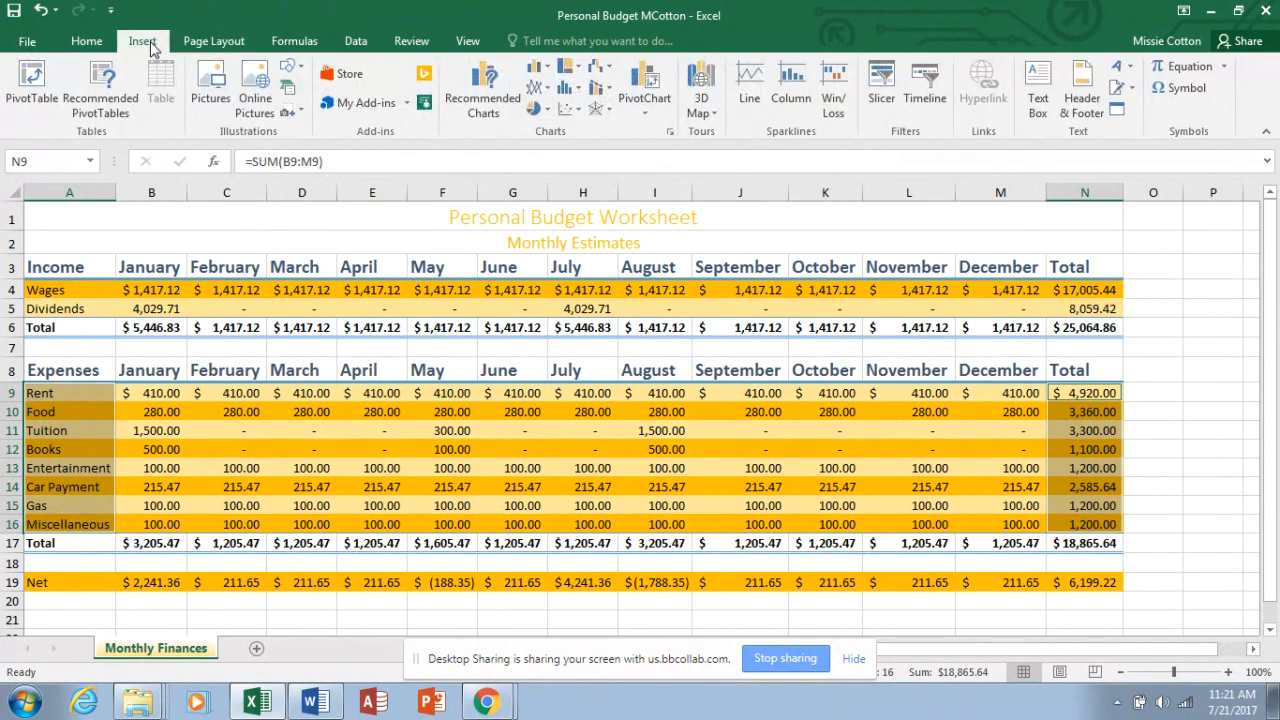
{"action": "left_click", "coordinate": [547, 111]}
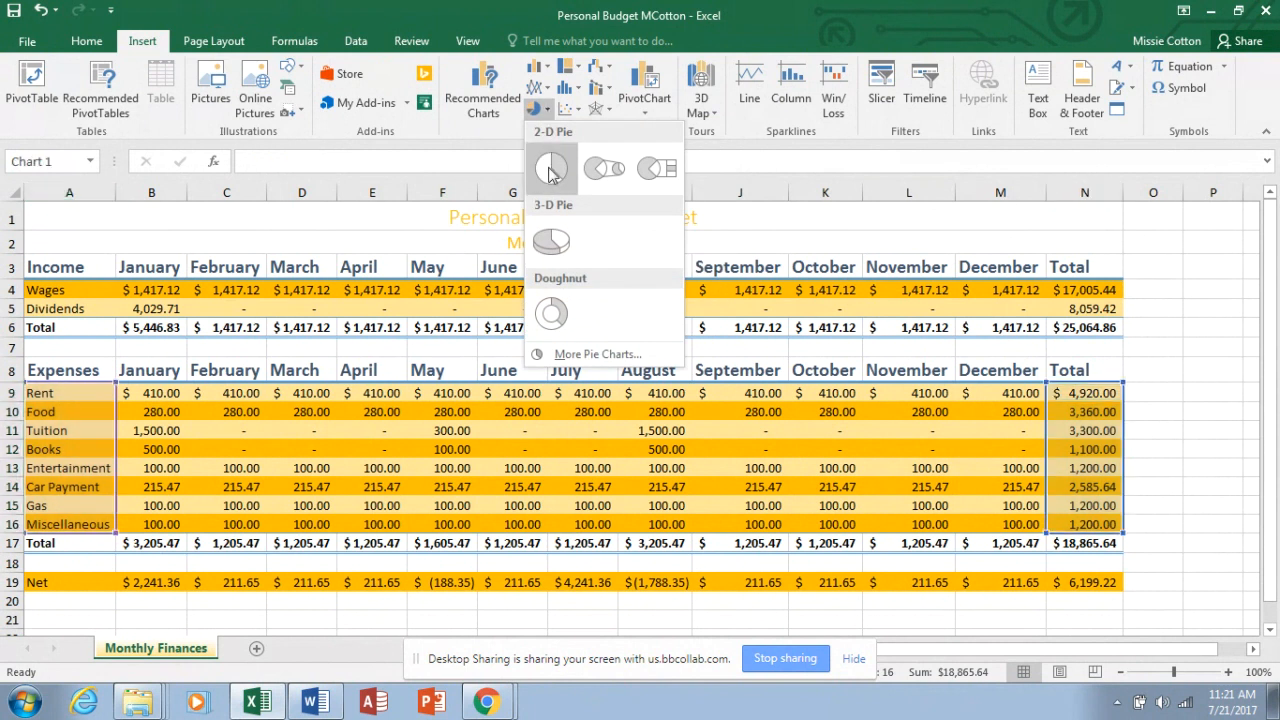
{"action": "left_click", "coordinate": [556, 239]}
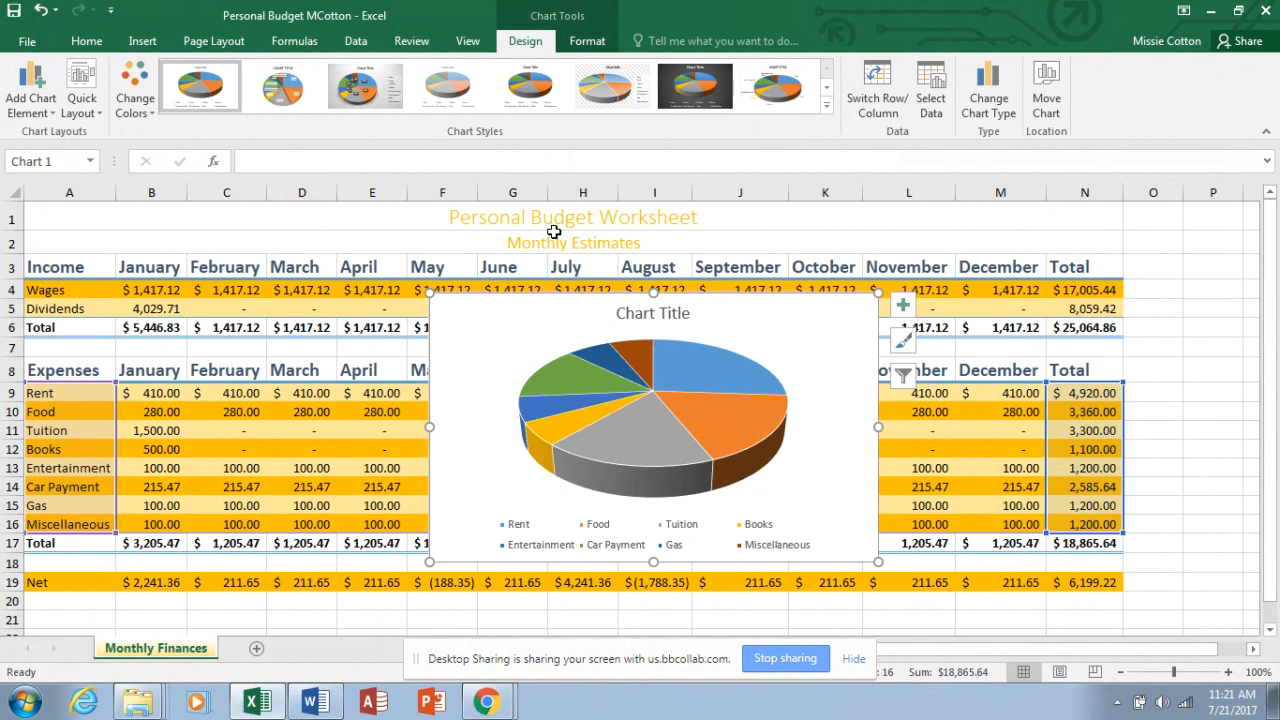
{"action": "left_click_drag", "start_coordinate": [549, 318], "coordinate": [512, 289]}
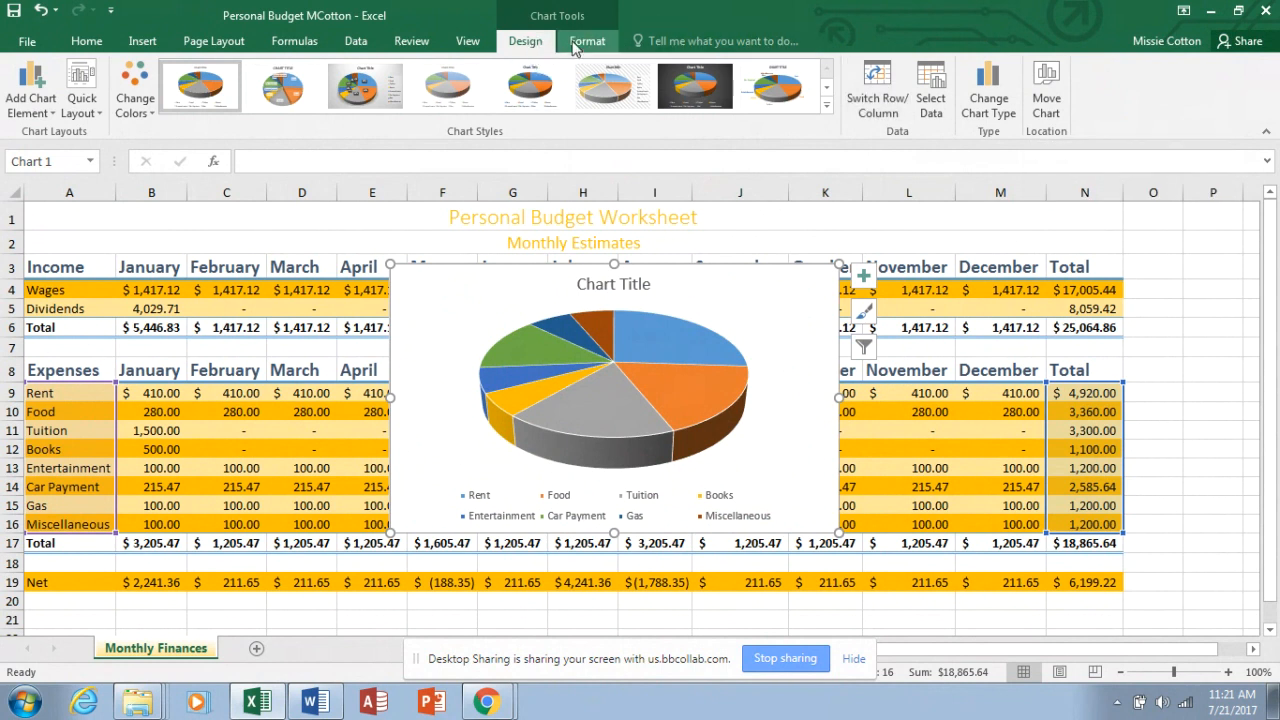
Step: Move the pie chart to a new sheet named Monthly Expense Chart
{"action": "left_click", "coordinate": [1052, 106]}
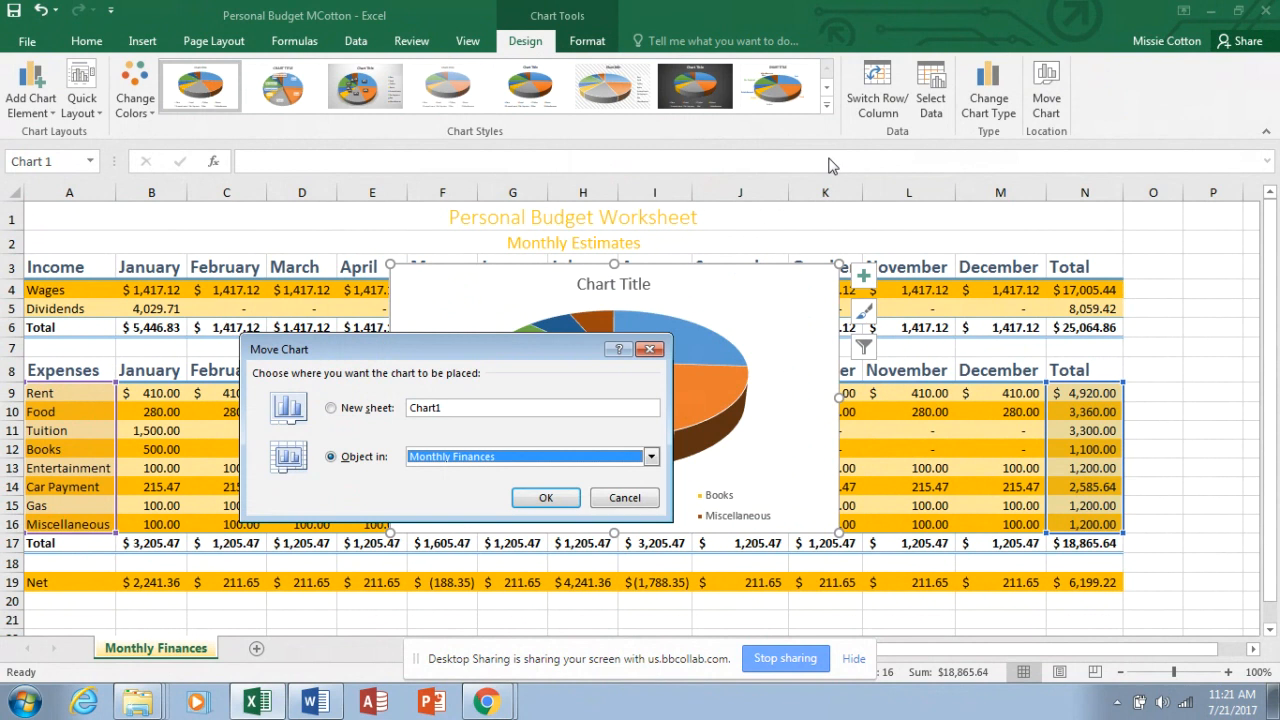
{"action": "left_click", "coordinate": [332, 408]}
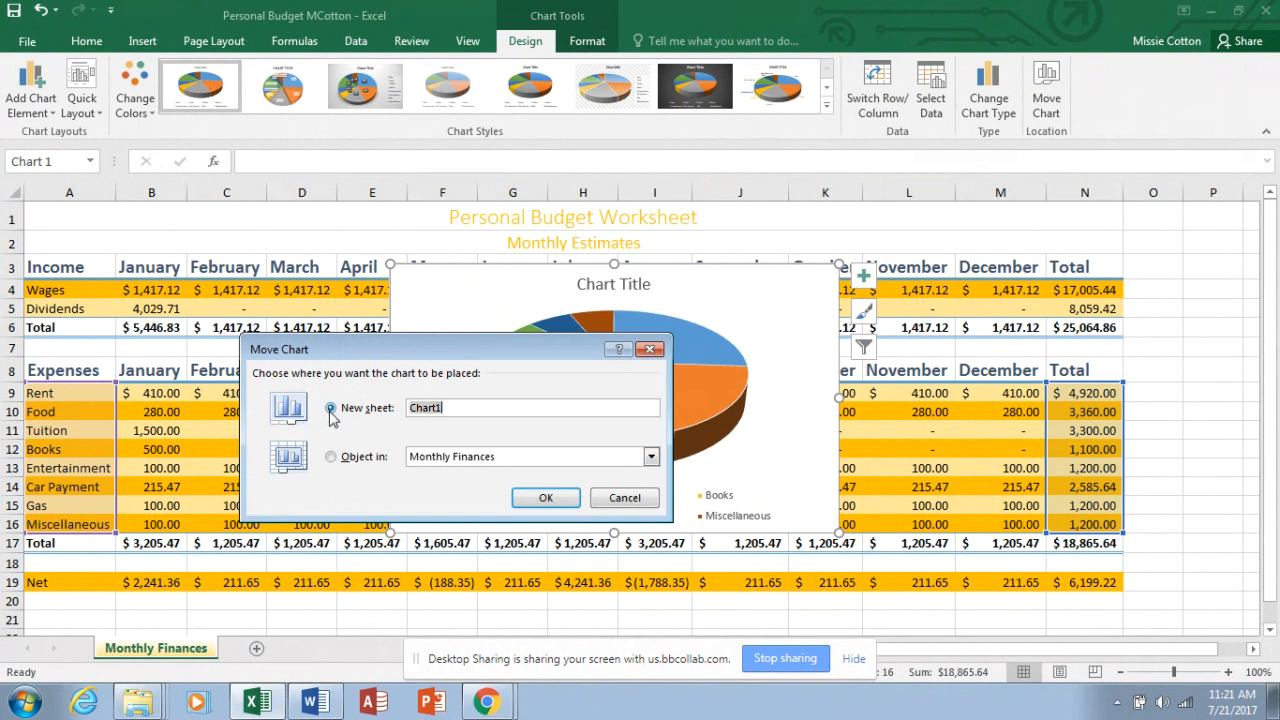
{"action": "left_click", "coordinate": [449, 407]}
{"action": "left_click_drag", "start_coordinate": [449, 407], "coordinate": [406, 408]}
{"action": "type", "text": "Monthly Exp"}
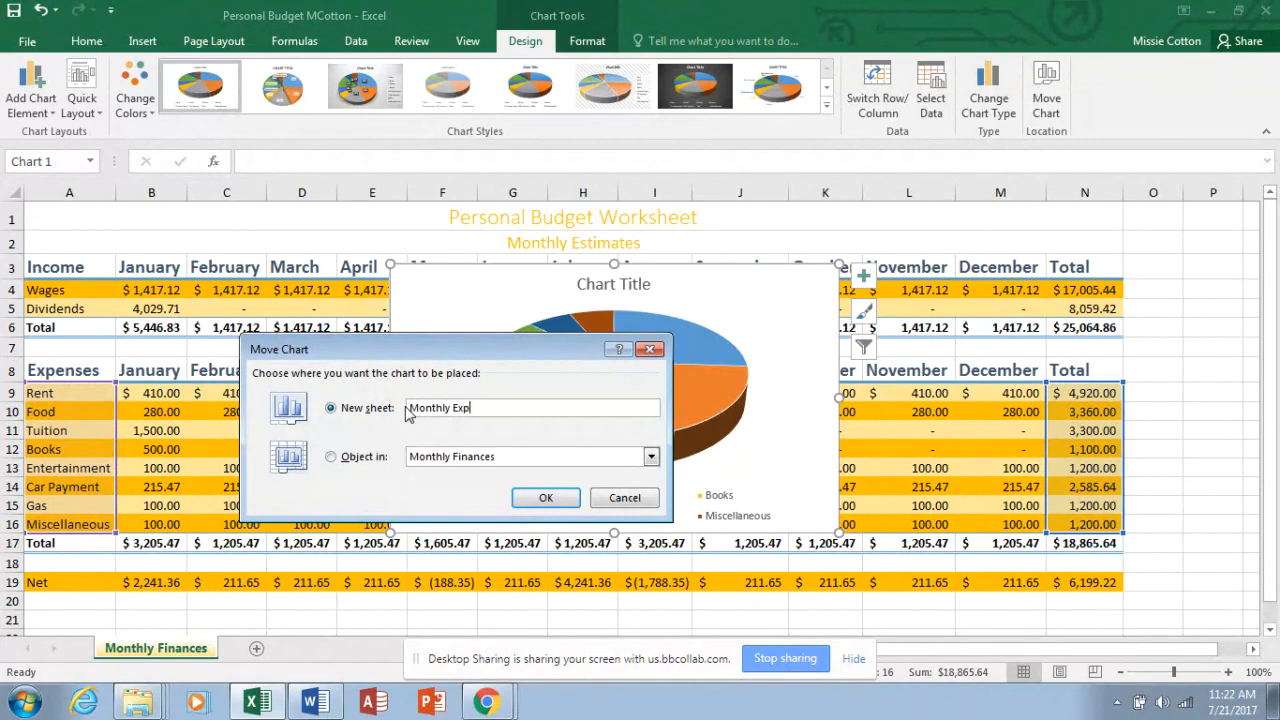
{"action": "type", "text": "ense Chart"}
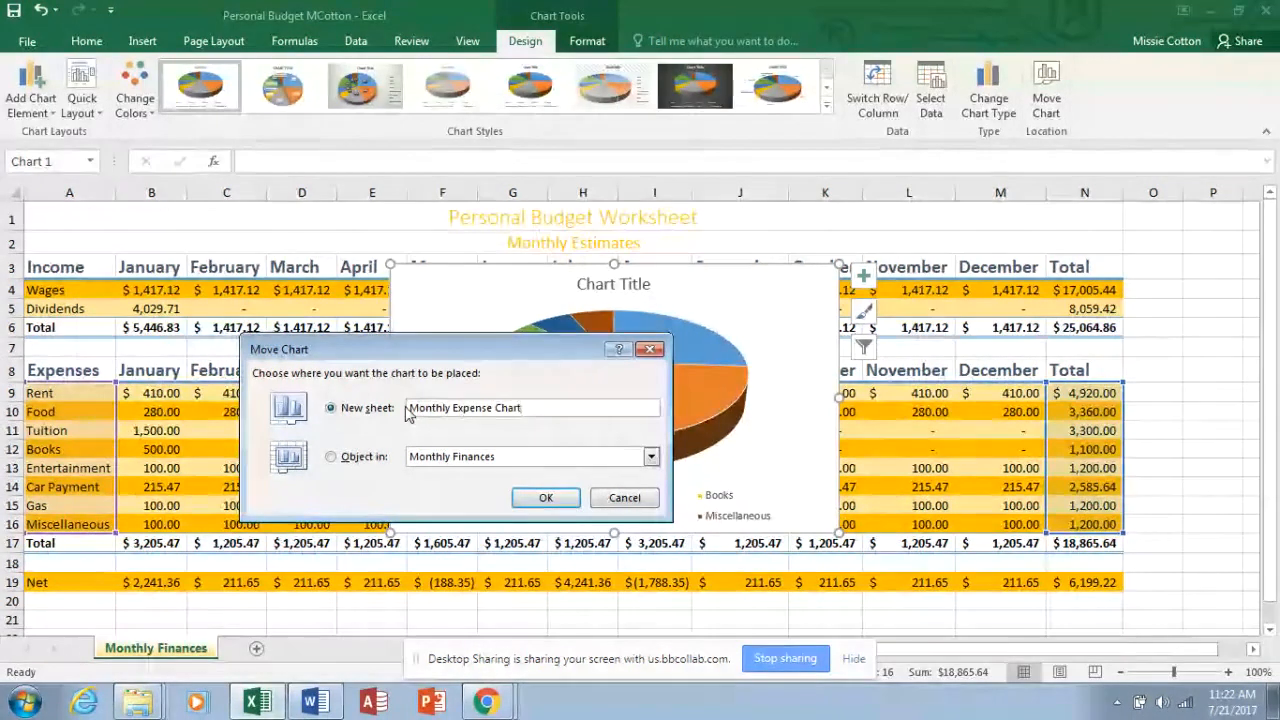
{"action": "left_click", "coordinate": [567, 498]}
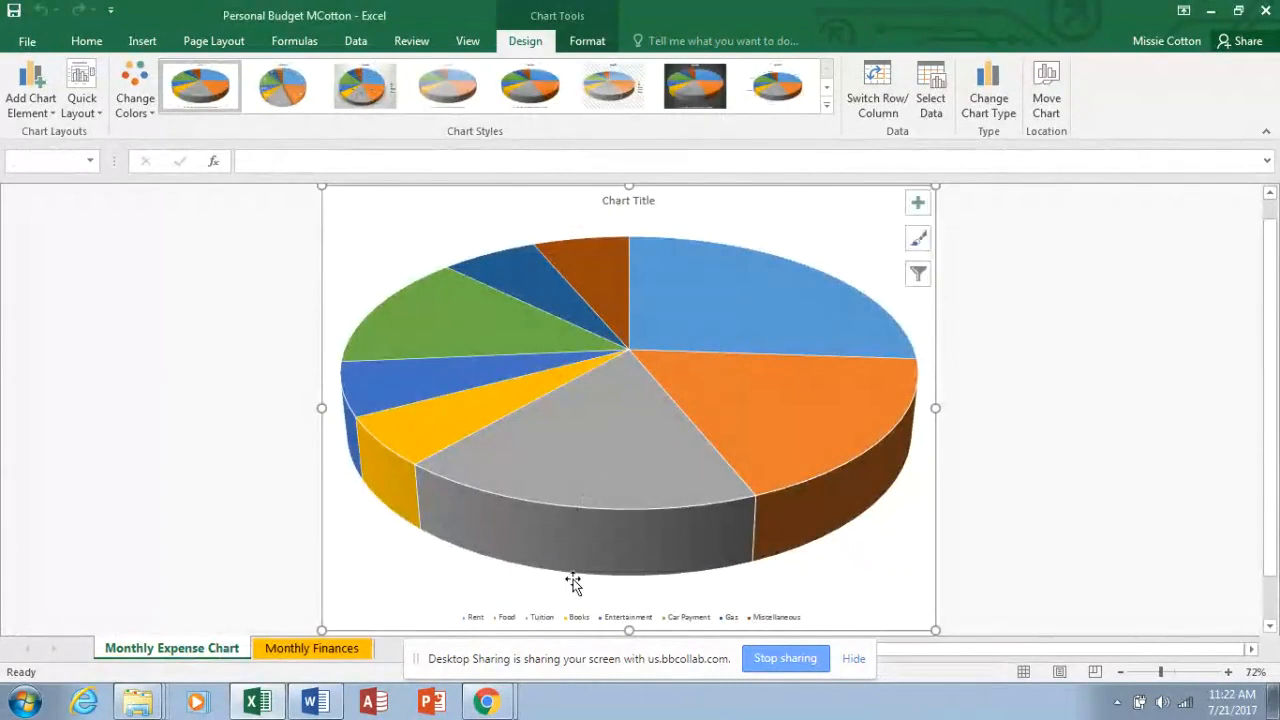
Step: Replace the chart title on the Monthly Expense Chart sheet with Monthly Expenses followed by the author's first initial and surname
{"action": "left_click", "coordinate": [348, 658]}
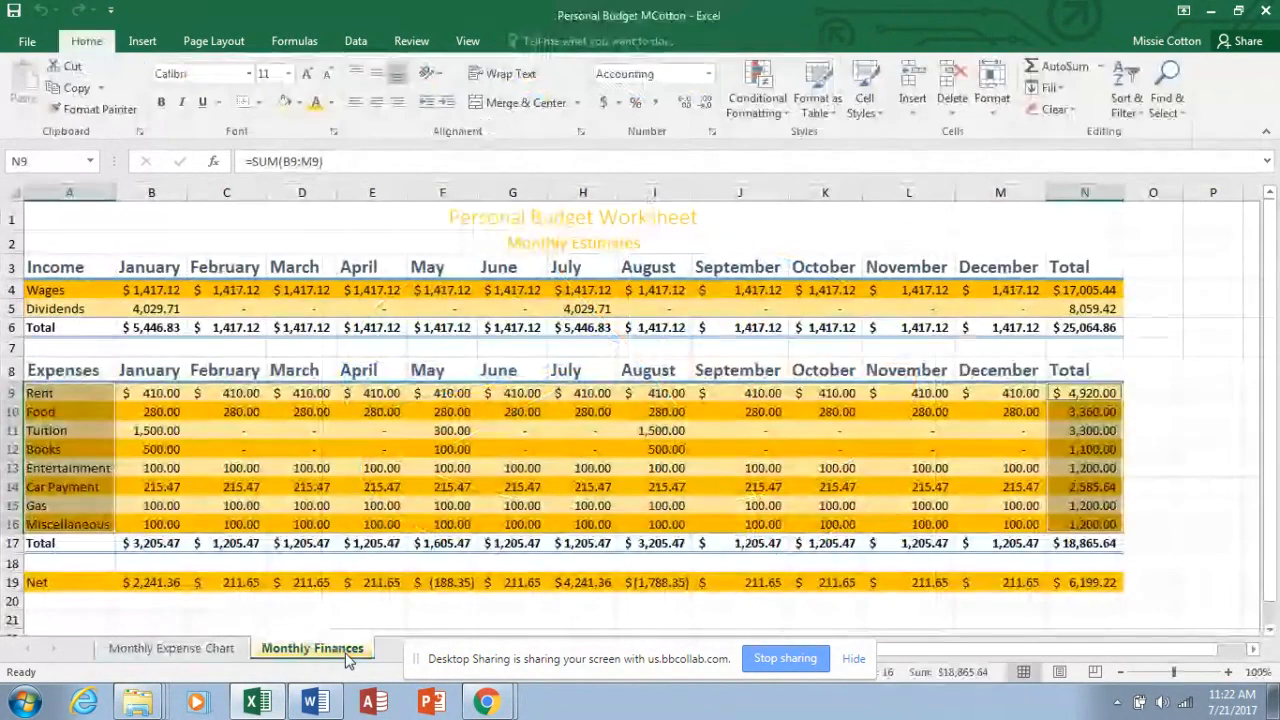
{"action": "left_click", "coordinate": [212, 652]}
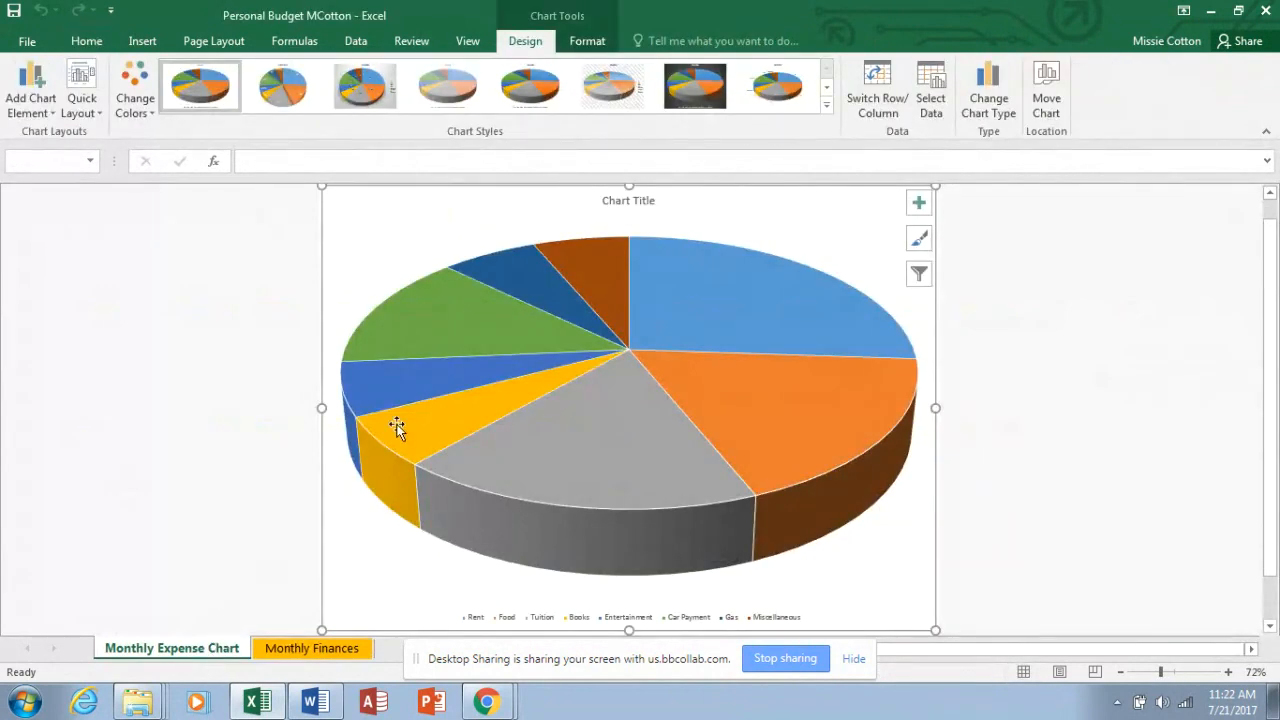
{"action": "left_click", "coordinate": [637, 203]}
{"action": "type", "text": "MONT"}
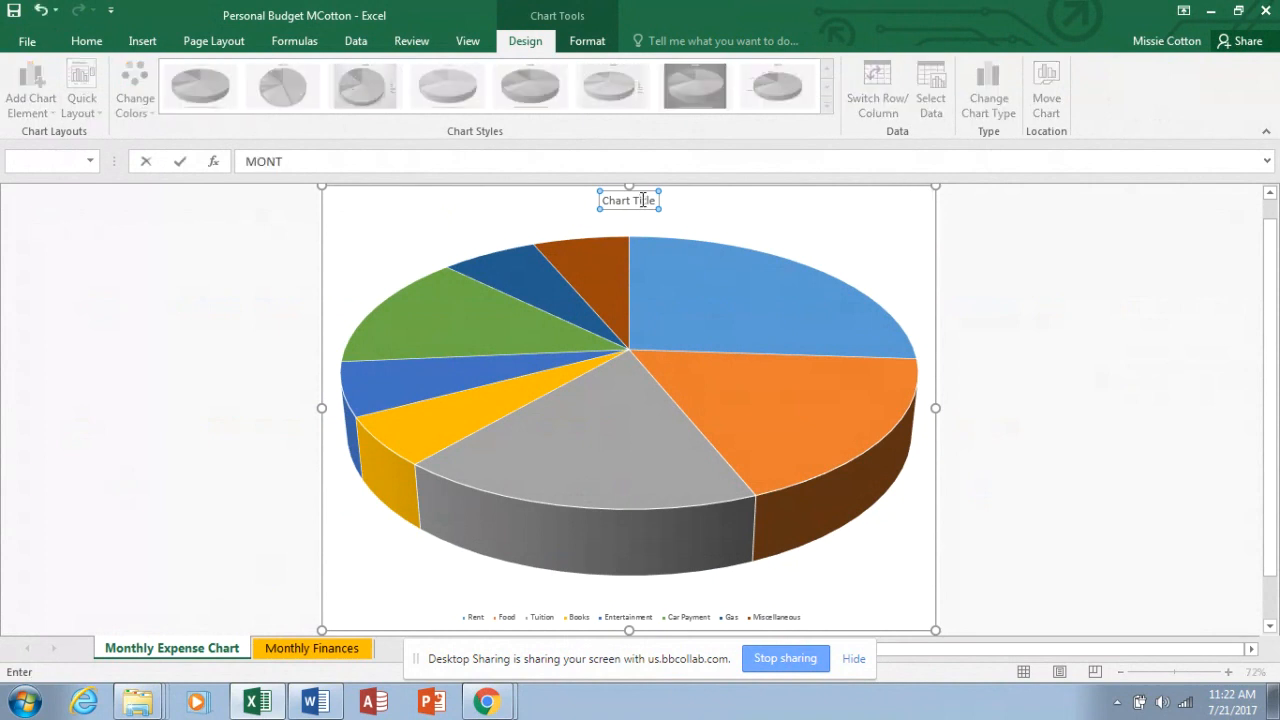
{"action": "key", "text": "BackSpace"}
{"action": "key", "text": "BackSpace"}
{"action": "key", "text": "BackSpace"}
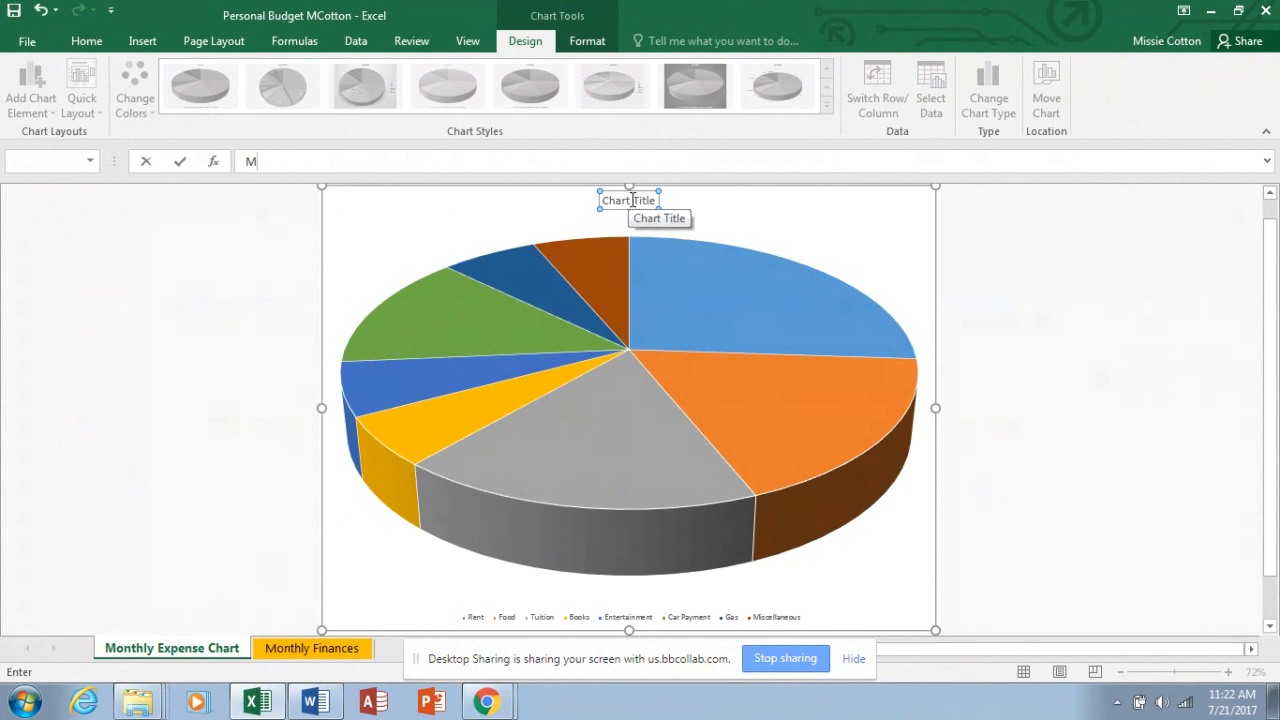
{"action": "left_click", "coordinate": [263, 161]}
{"action": "type", "text": "onthly"}
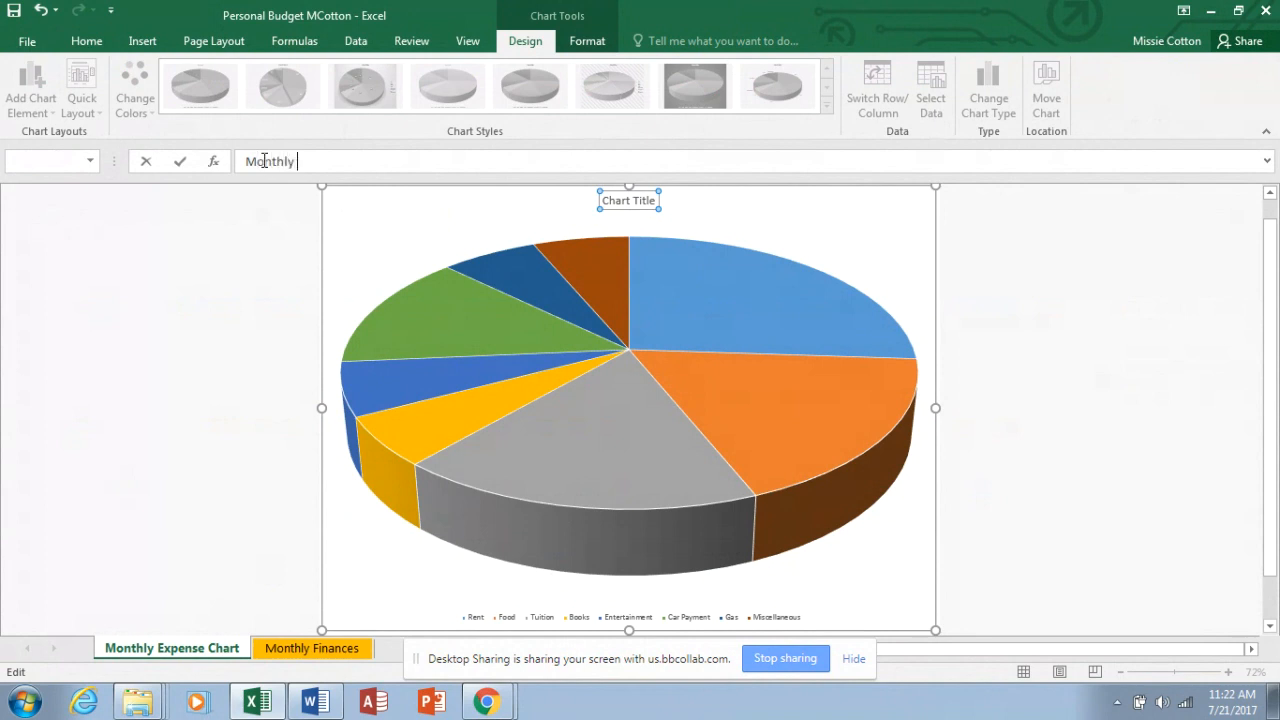
{"action": "type", "text": " Expenses MCotton"}
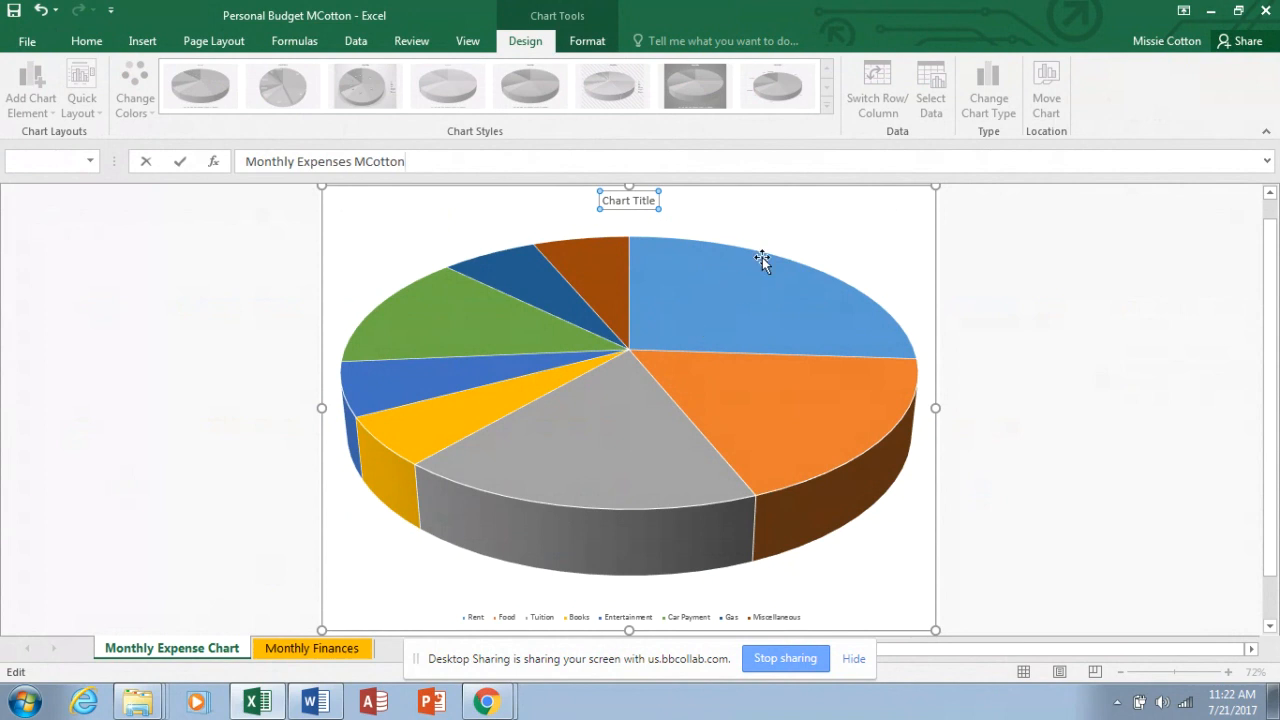
{"action": "key", "text": "Return"}
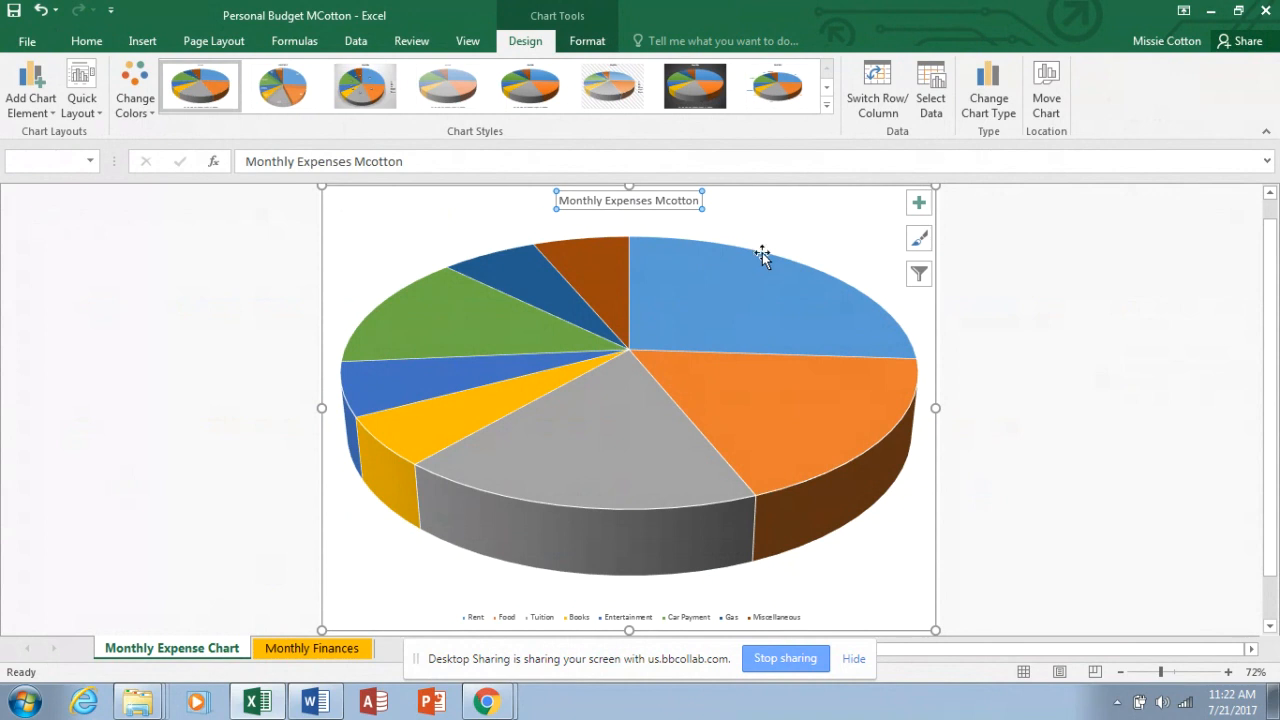
Step: Apply the chart style Style 8 to the monthly expenses pie chart
{"action": "left_click", "coordinate": [827, 107]}
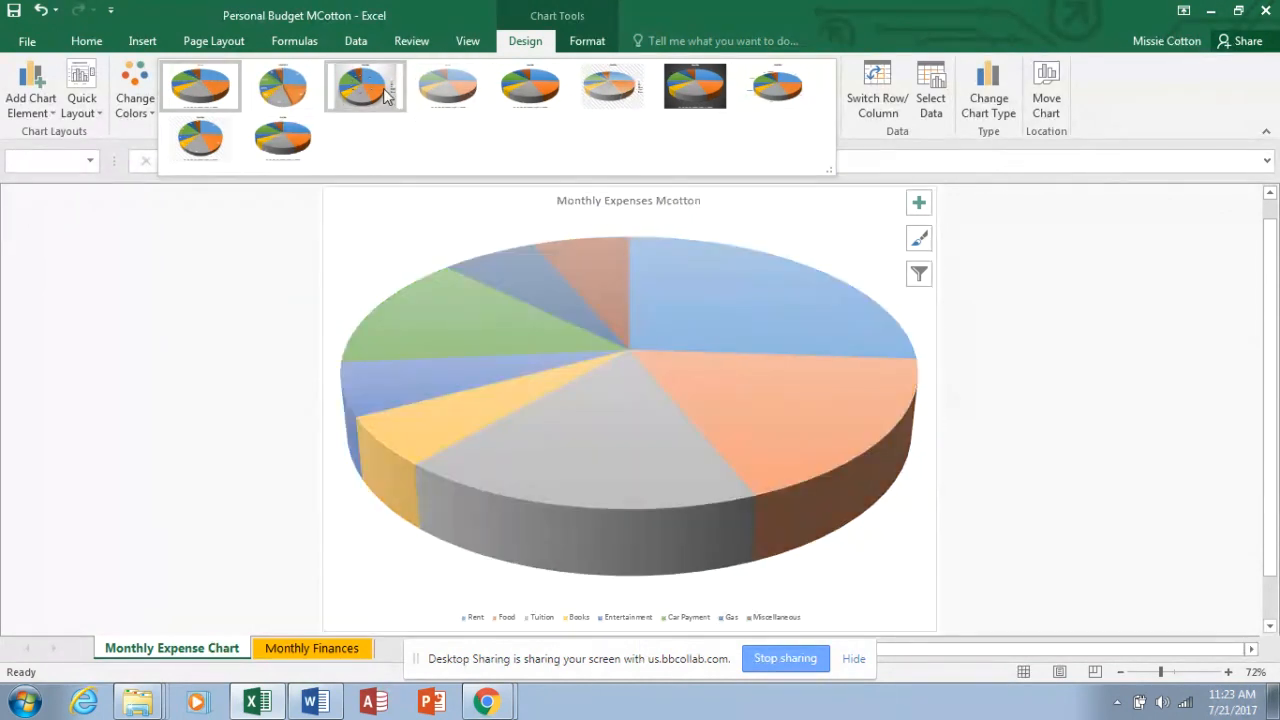
{"action": "left_click", "coordinate": [383, 88]}
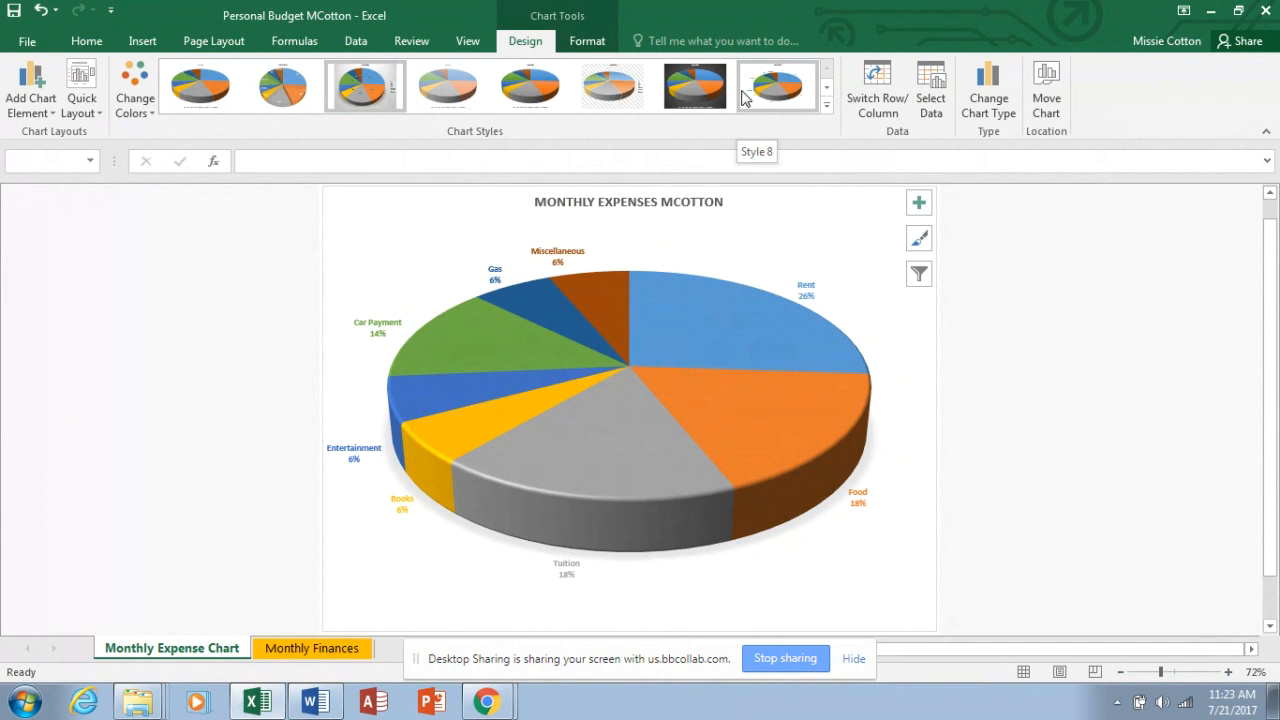
{"action": "left_click", "coordinate": [742, 97]}
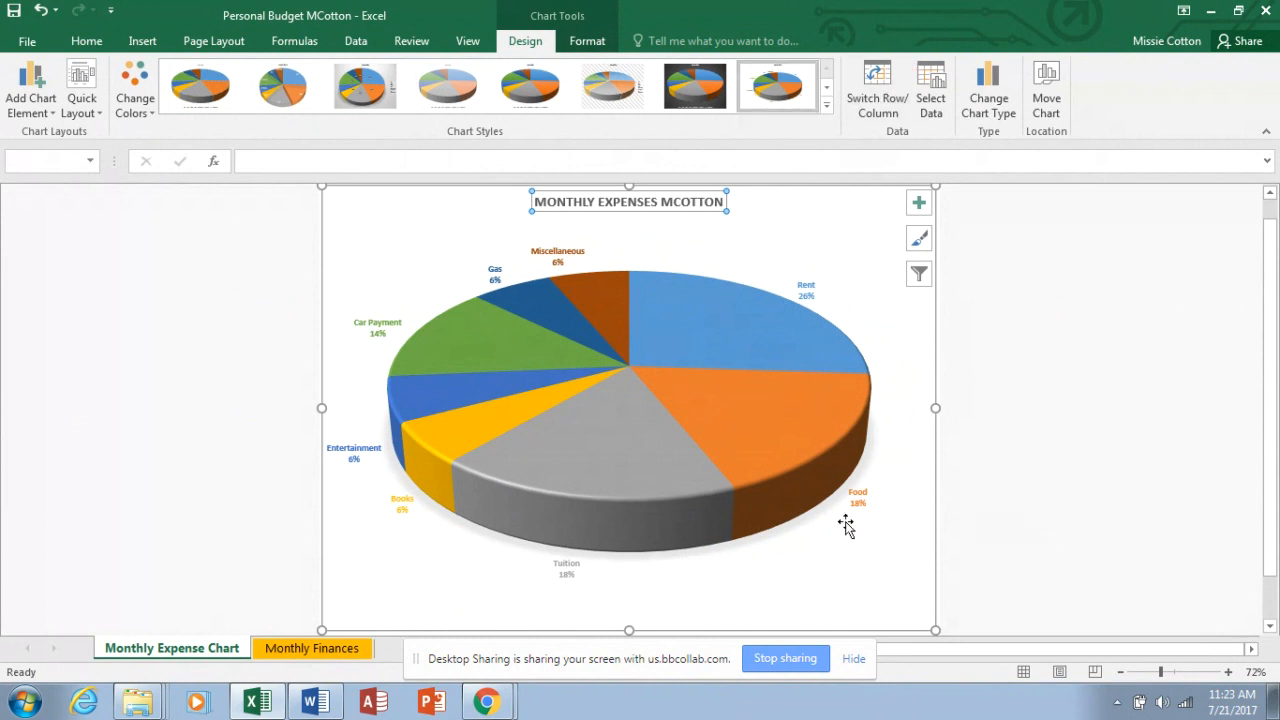
Step: Hide the screen-sharing notice, then add a new worksheet after Monthly Finances and name it Revisions
{"action": "left_click", "coordinate": [300, 649]}
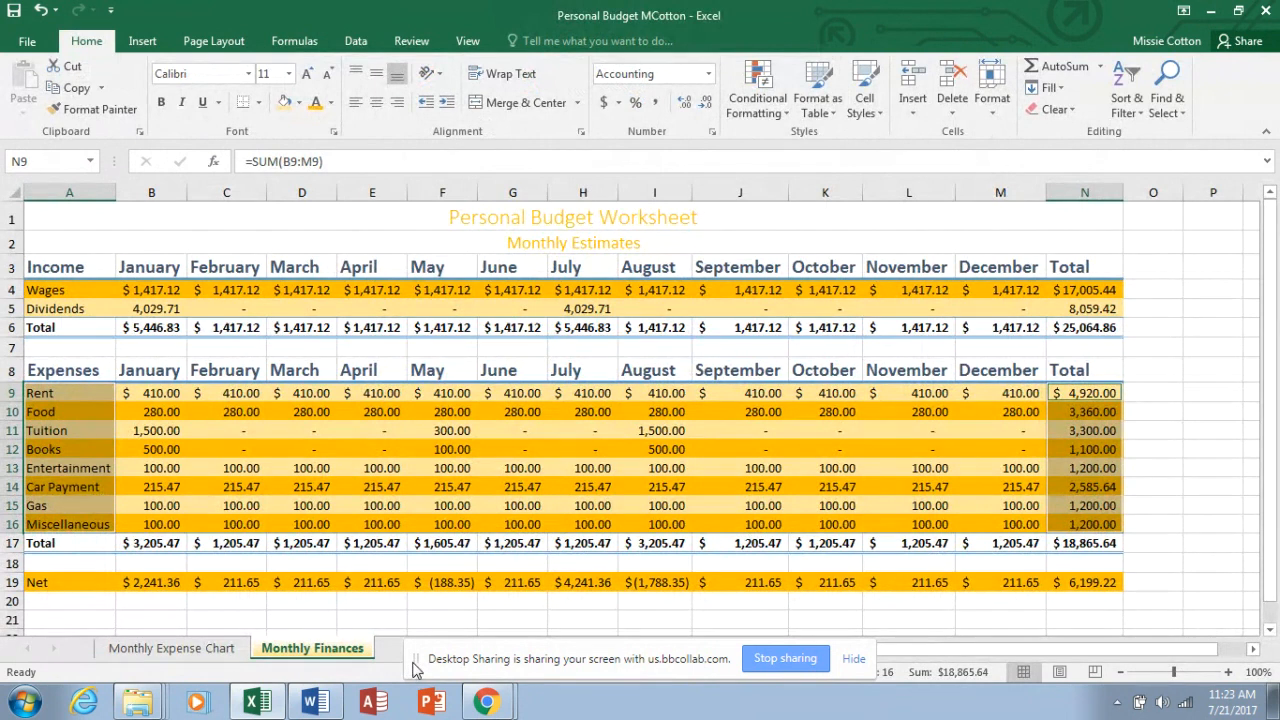
{"action": "left_click", "coordinate": [855, 661]}
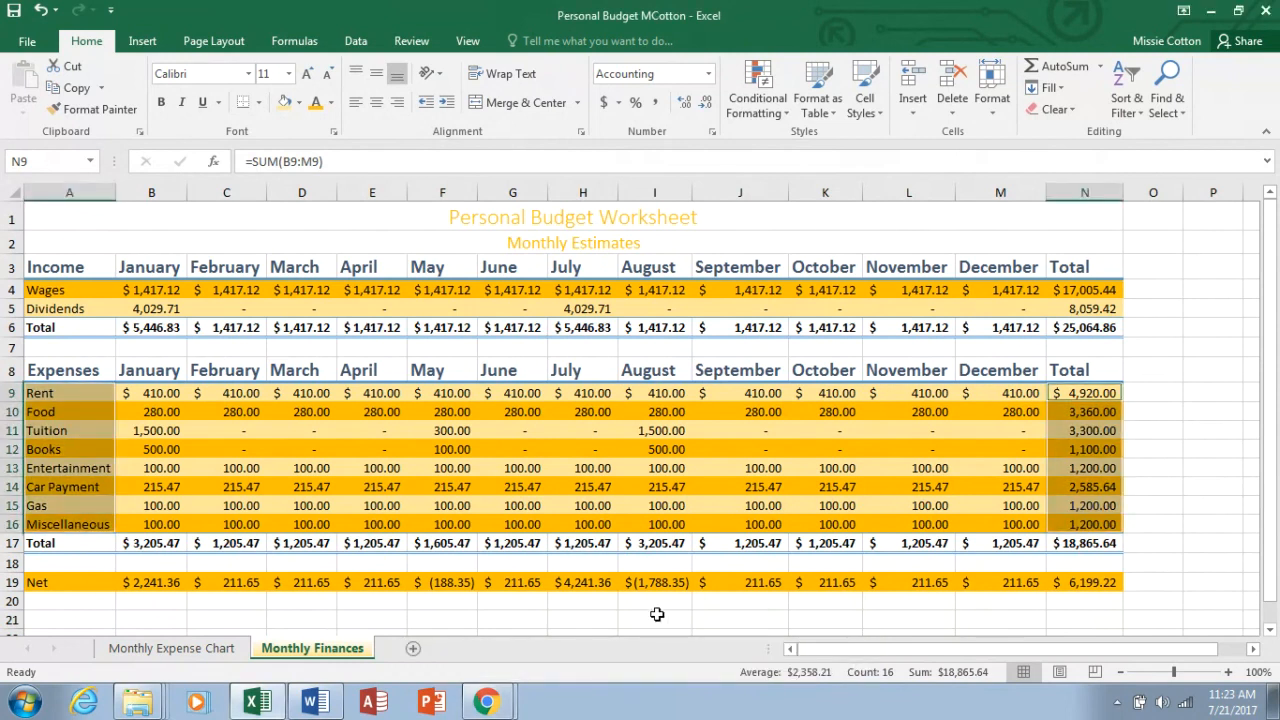
{"action": "left_click", "coordinate": [413, 650]}
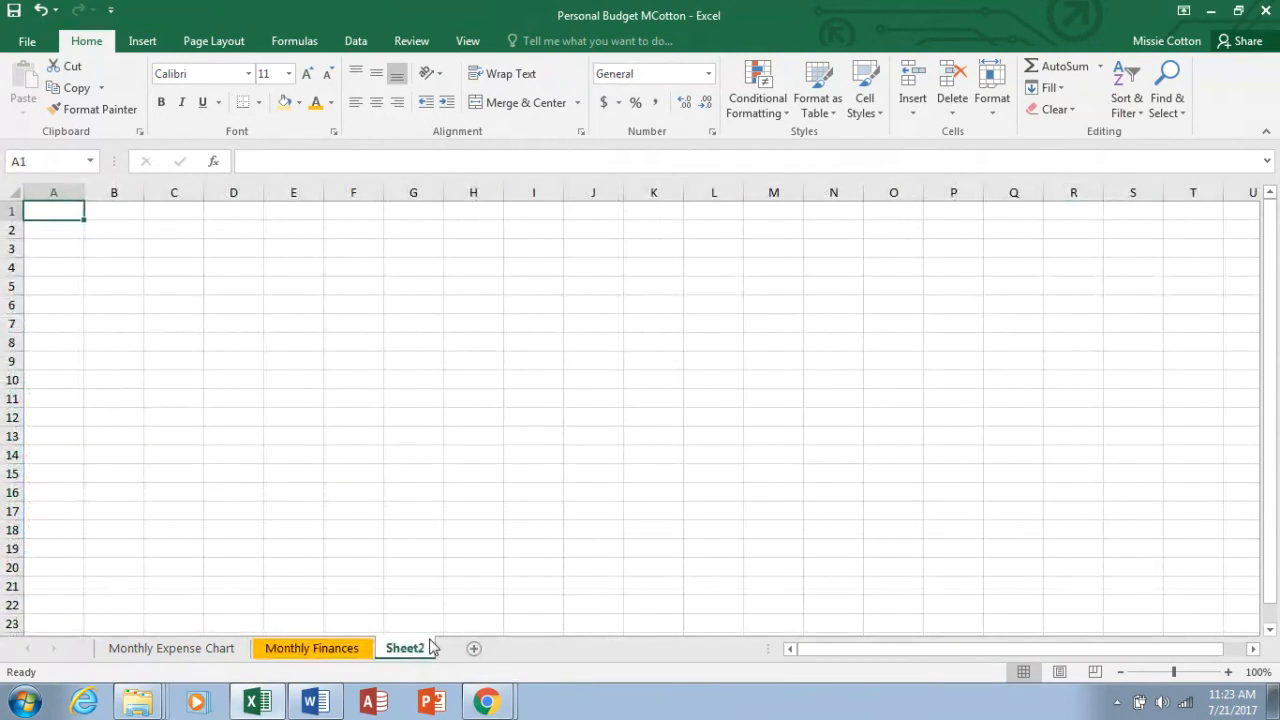
{"action": "double_click", "coordinate": [428, 647]}
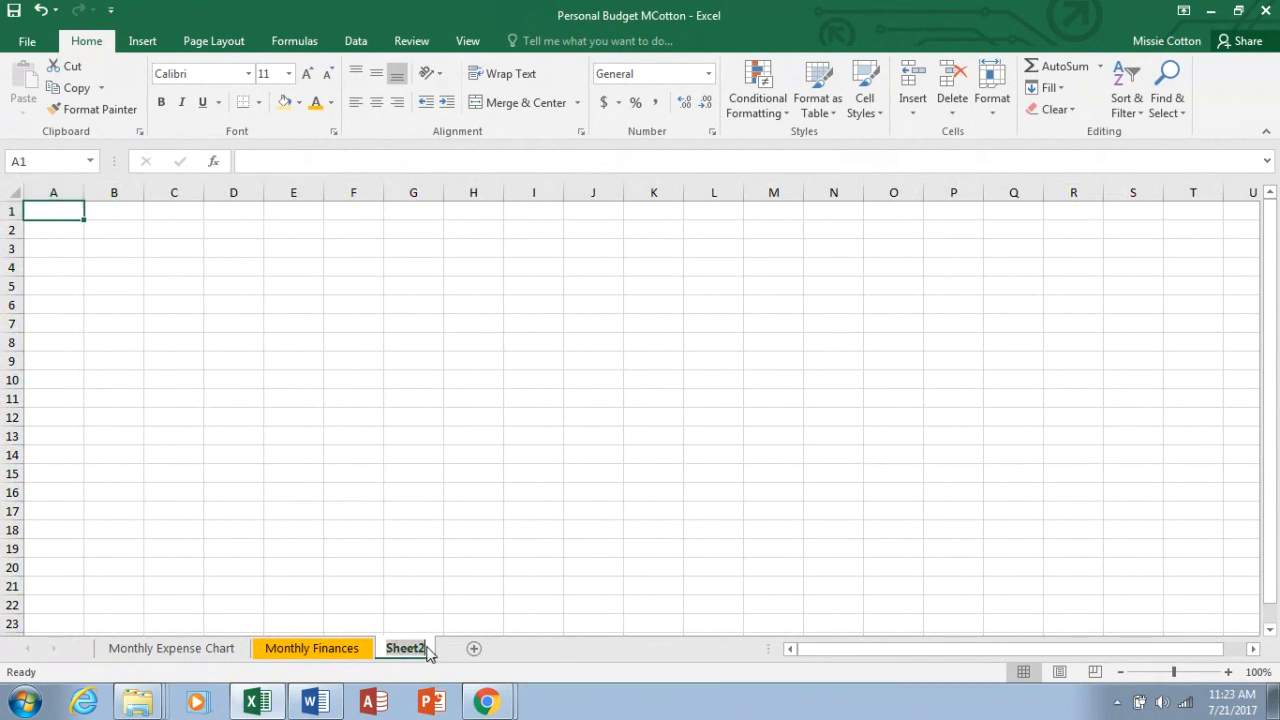
{"action": "type", "text": "Revision"}
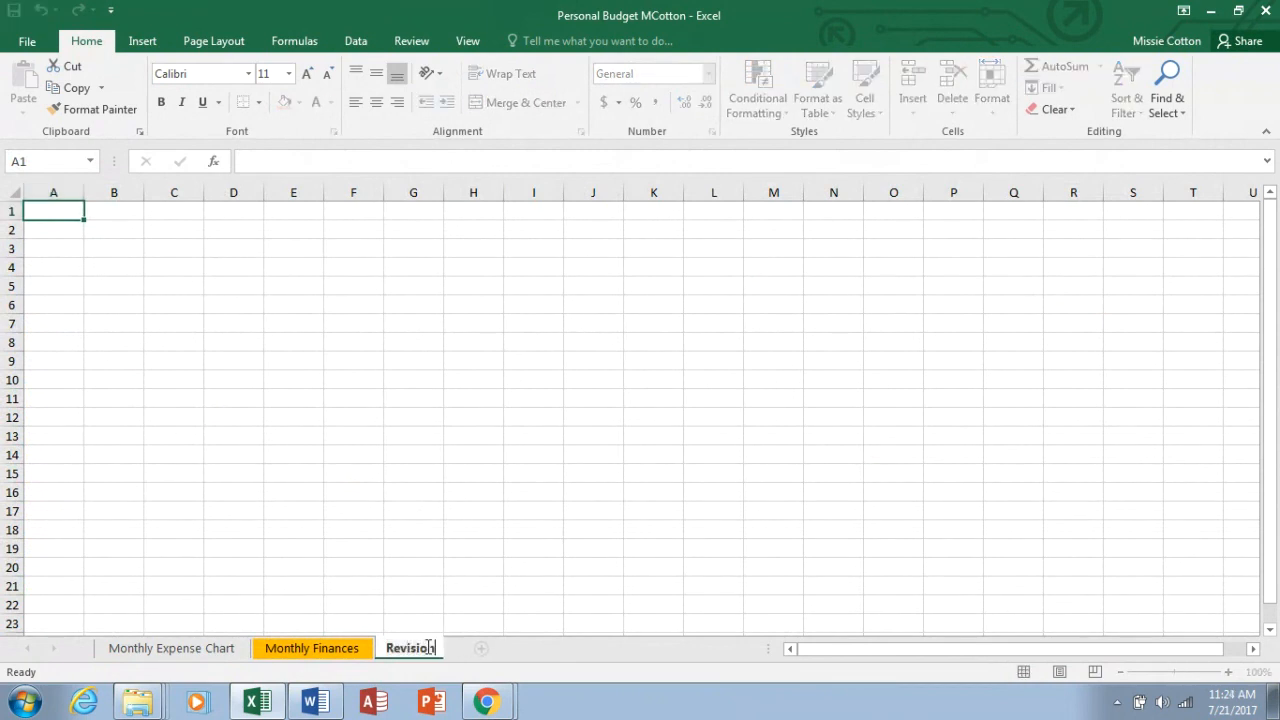
{"action": "key", "text": "Return"}
{"action": "type", "text": "sions"}
{"action": "key", "text": "Return"}
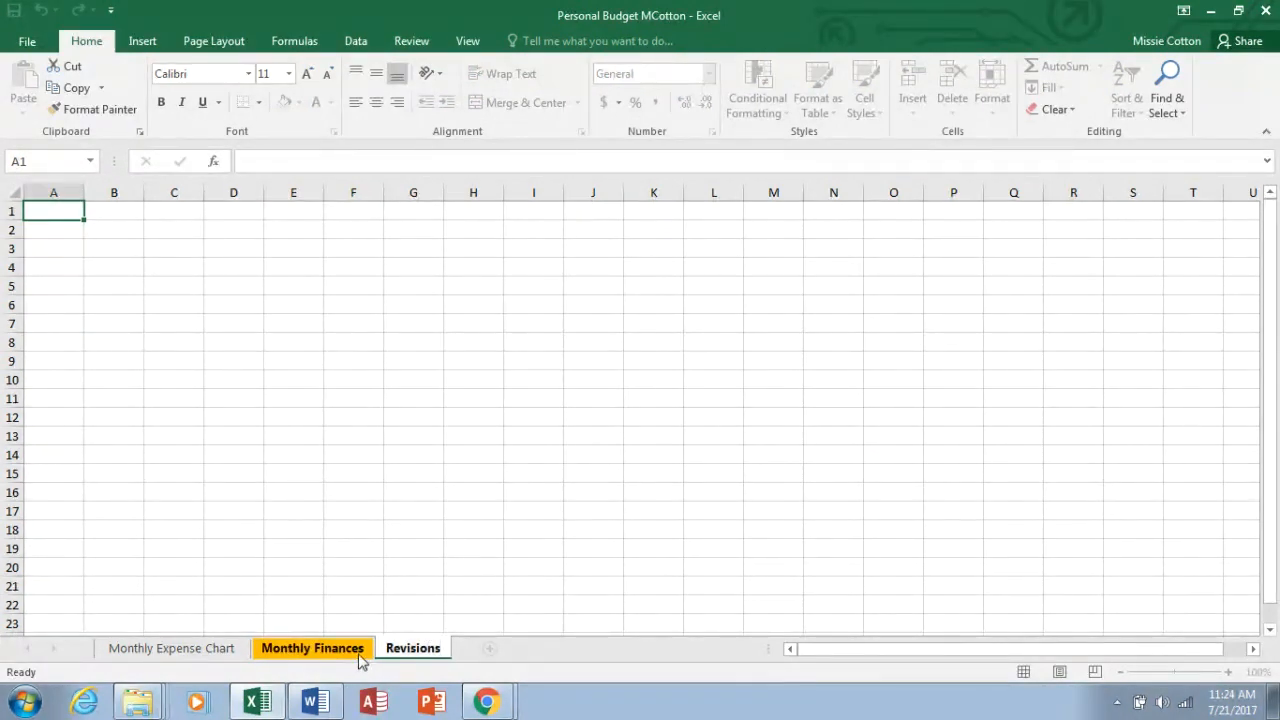
Step: Copy the entire Monthly Finances worksheet and paste it with its formatting into the Revisions sheet at cell A1
{"action": "left_click", "coordinate": [360, 658]}
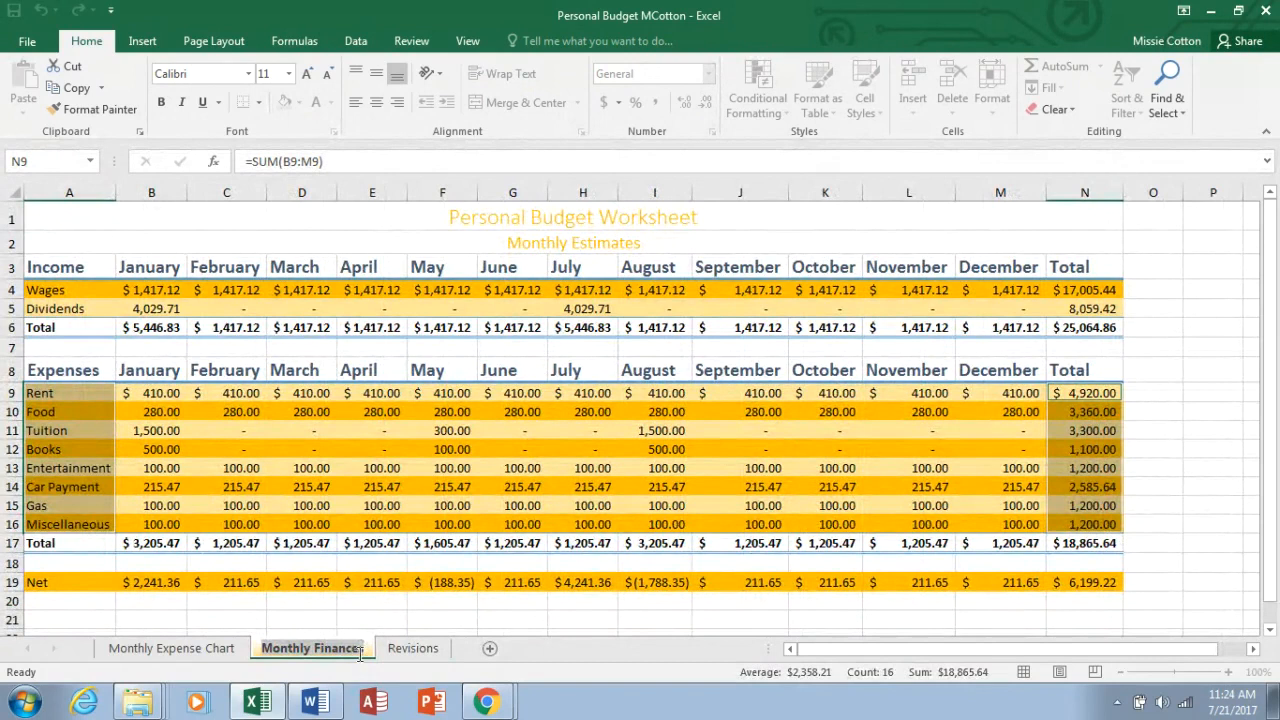
{"action": "left_click", "coordinate": [17, 192]}
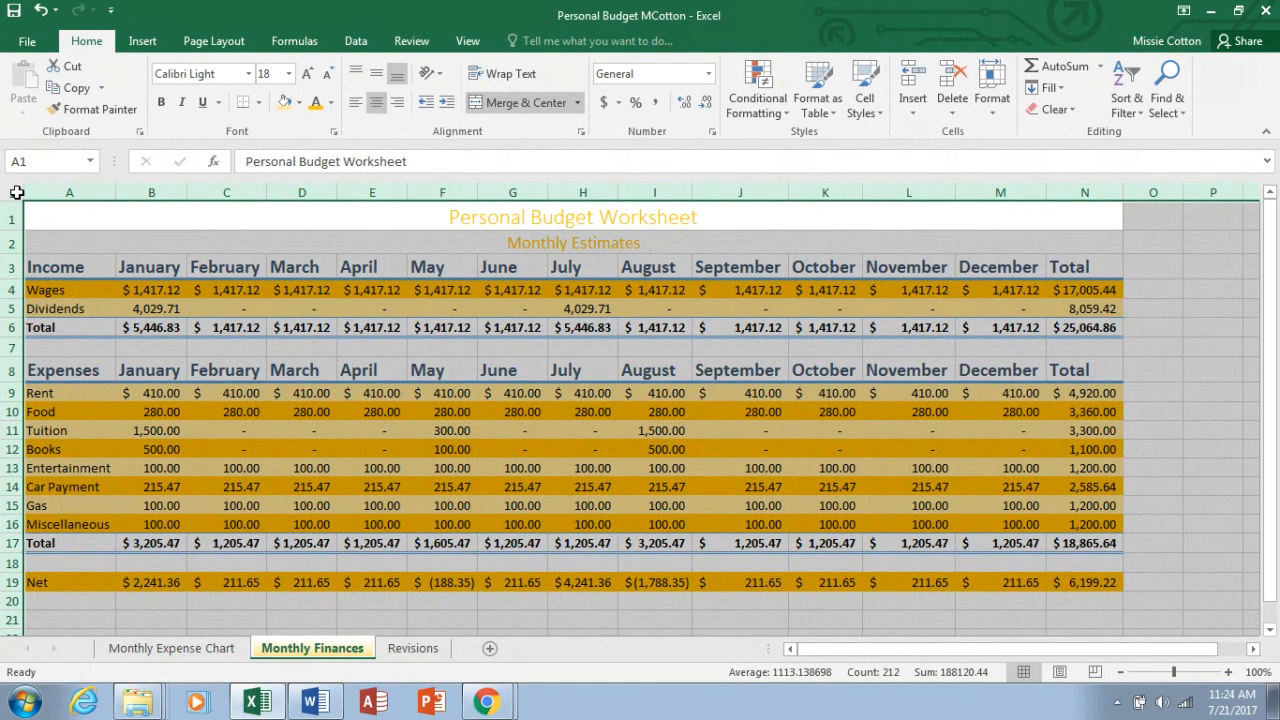
{"action": "right_click", "coordinate": [17, 192]}
{"action": "left_click", "coordinate": [48, 224]}
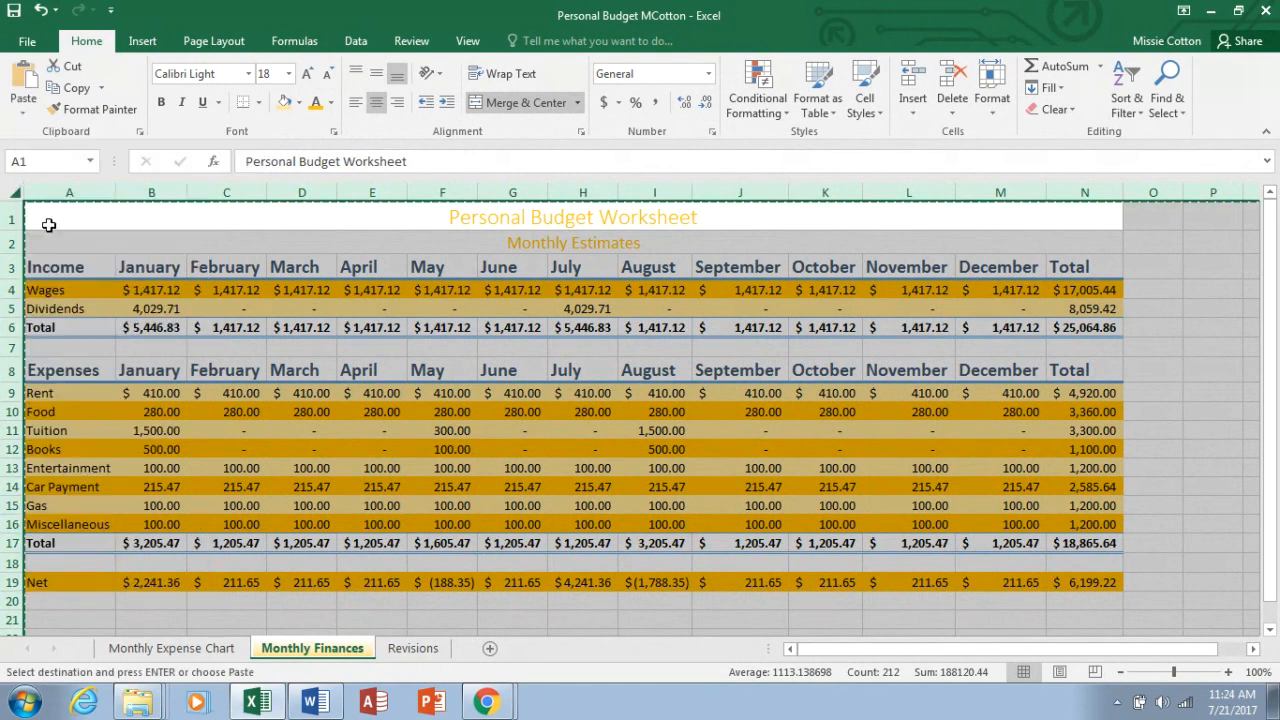
{"action": "left_click", "coordinate": [409, 652]}
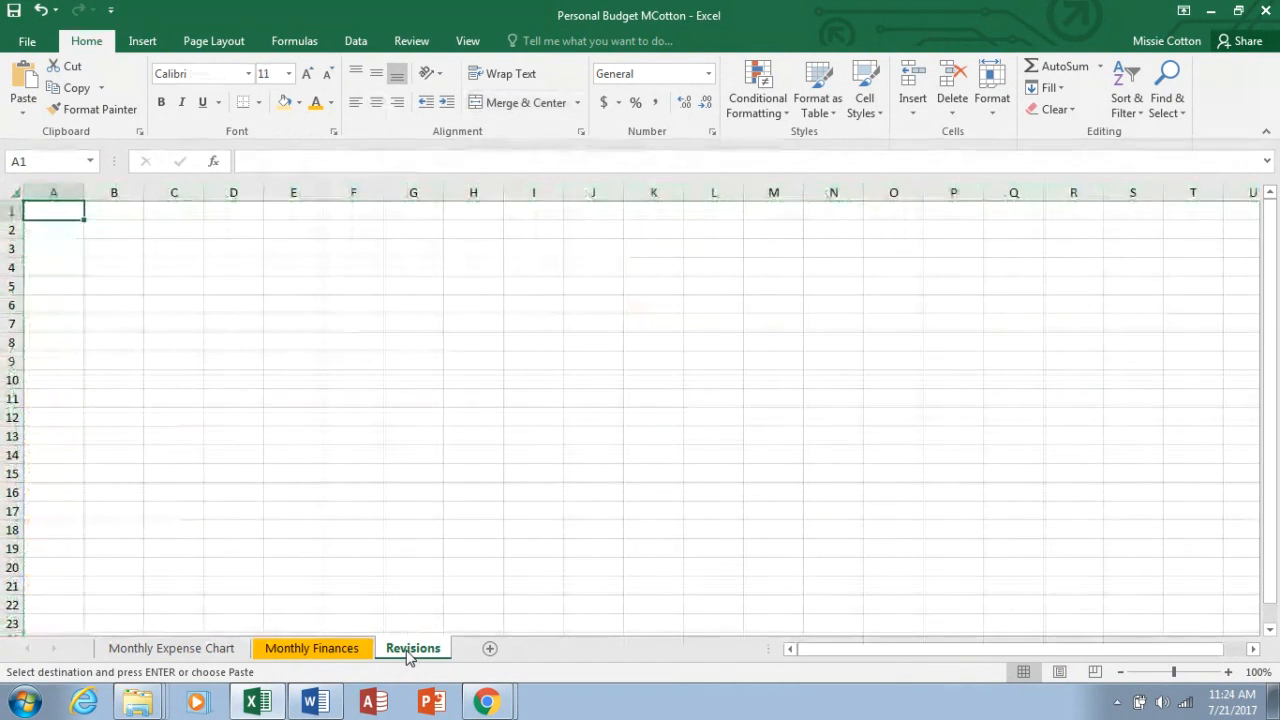
{"action": "right_click", "coordinate": [56, 211]}
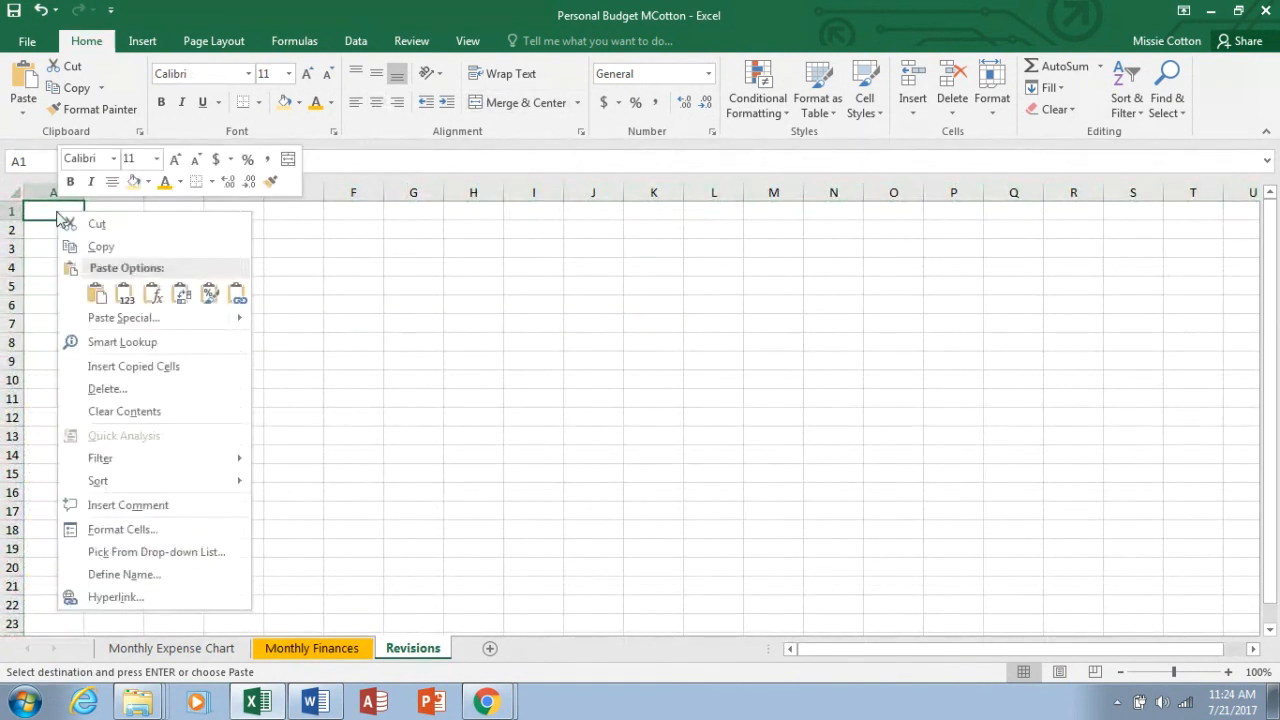
{"action": "left_click", "coordinate": [90, 297]}
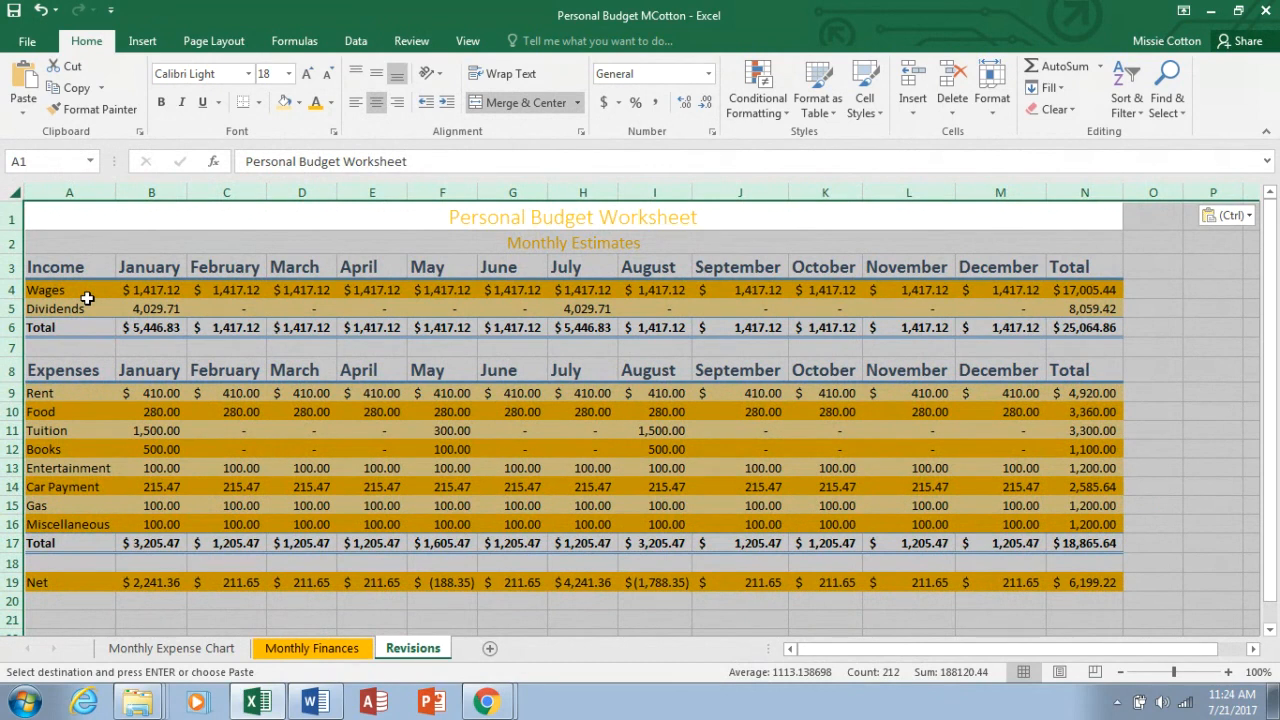
Step: Set the January and August Tuition amounts on the Revisions sheet to 1800
{"action": "left_click", "coordinate": [150, 430]}
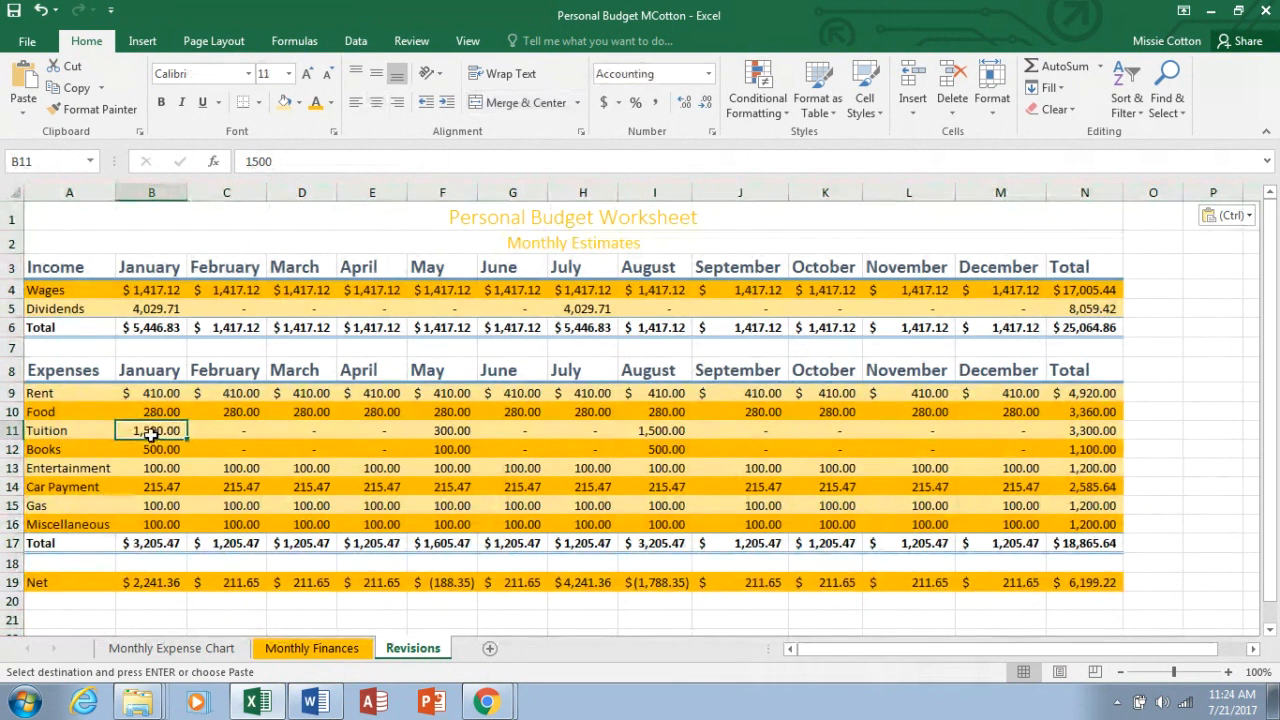
{"action": "double_click", "coordinate": [160, 430]}
{"action": "key", "text": "BackSpace"}
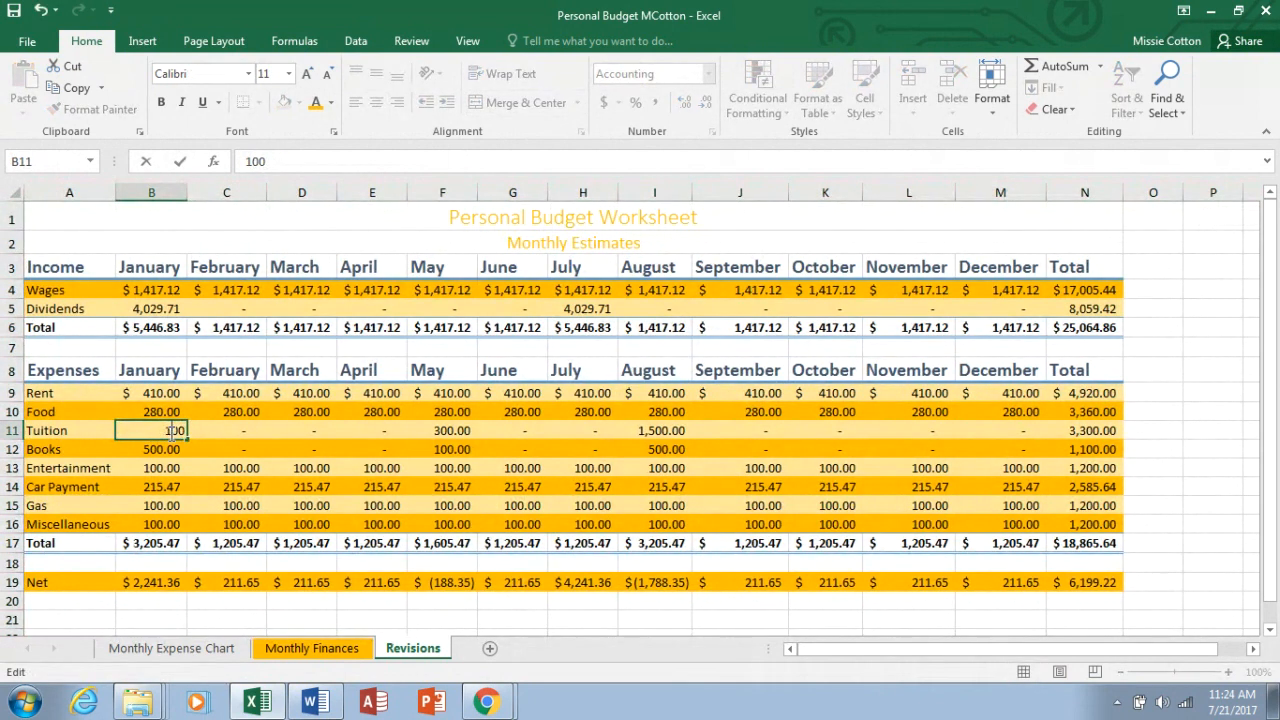
{"action": "type", "text": "8"}
{"action": "left_click", "coordinate": [663, 430]}
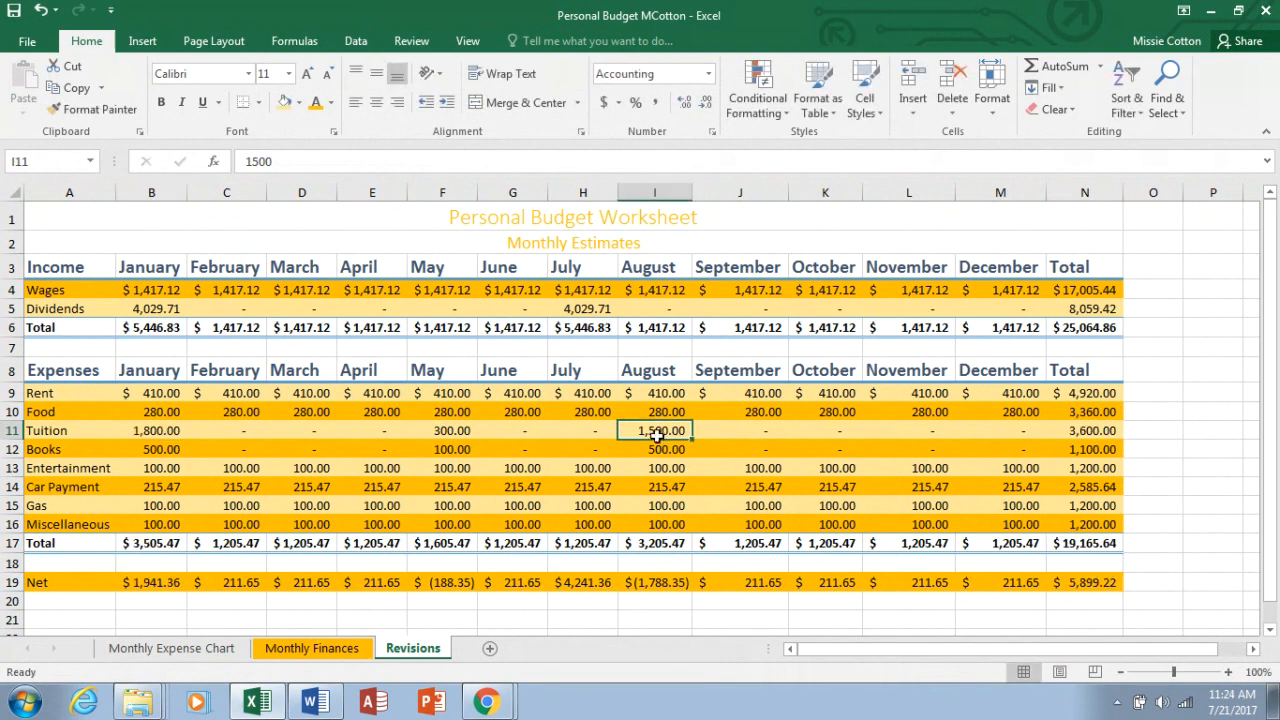
{"action": "double_click", "coordinate": [676, 430]}
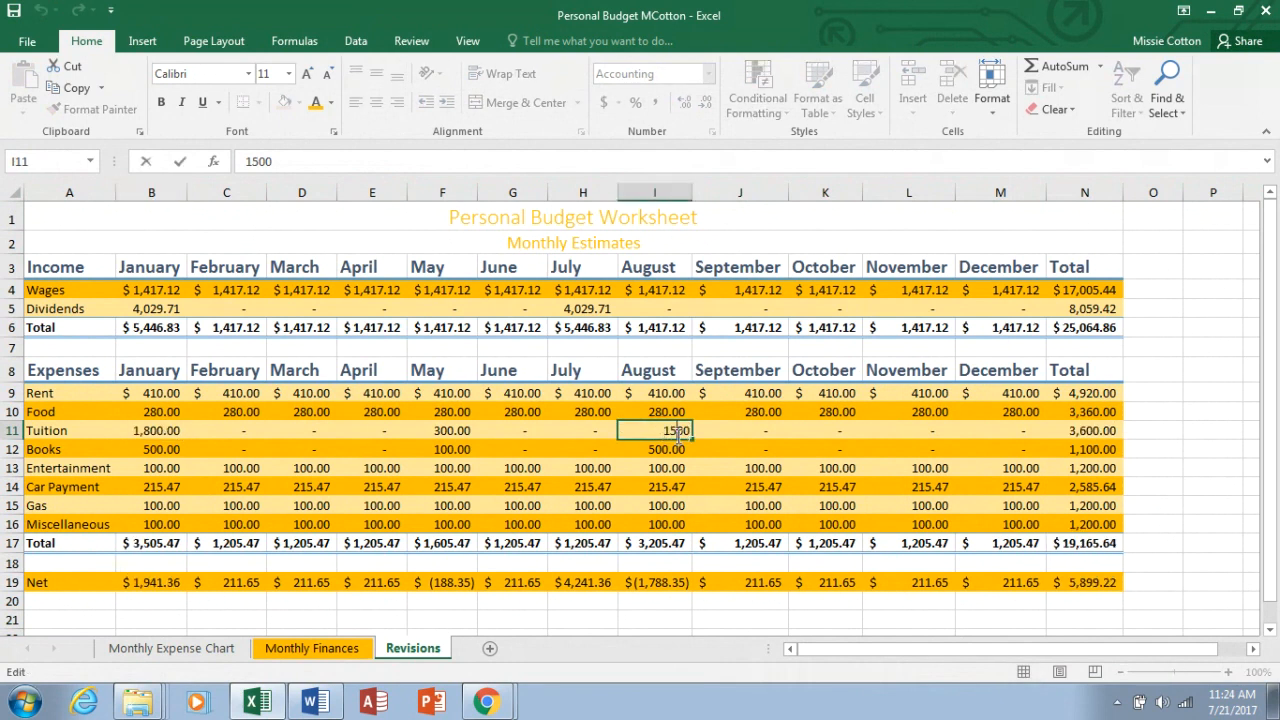
{"action": "key", "text": "BackSpace"}
{"action": "type", "text": "8"}
{"action": "key", "text": "Return"}
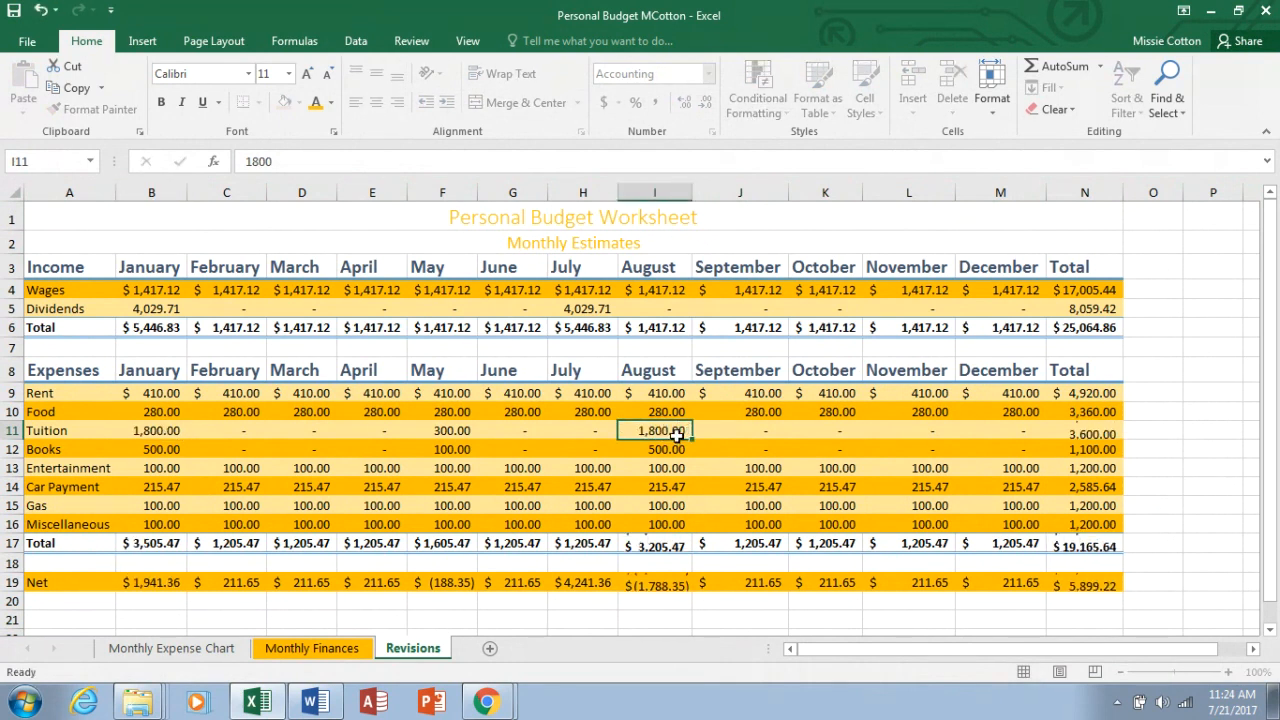
Step: Set the January and August Books amounts on the Revisions sheet to 800
{"action": "left_click", "coordinate": [157, 449]}
{"action": "type", "text": "800"}
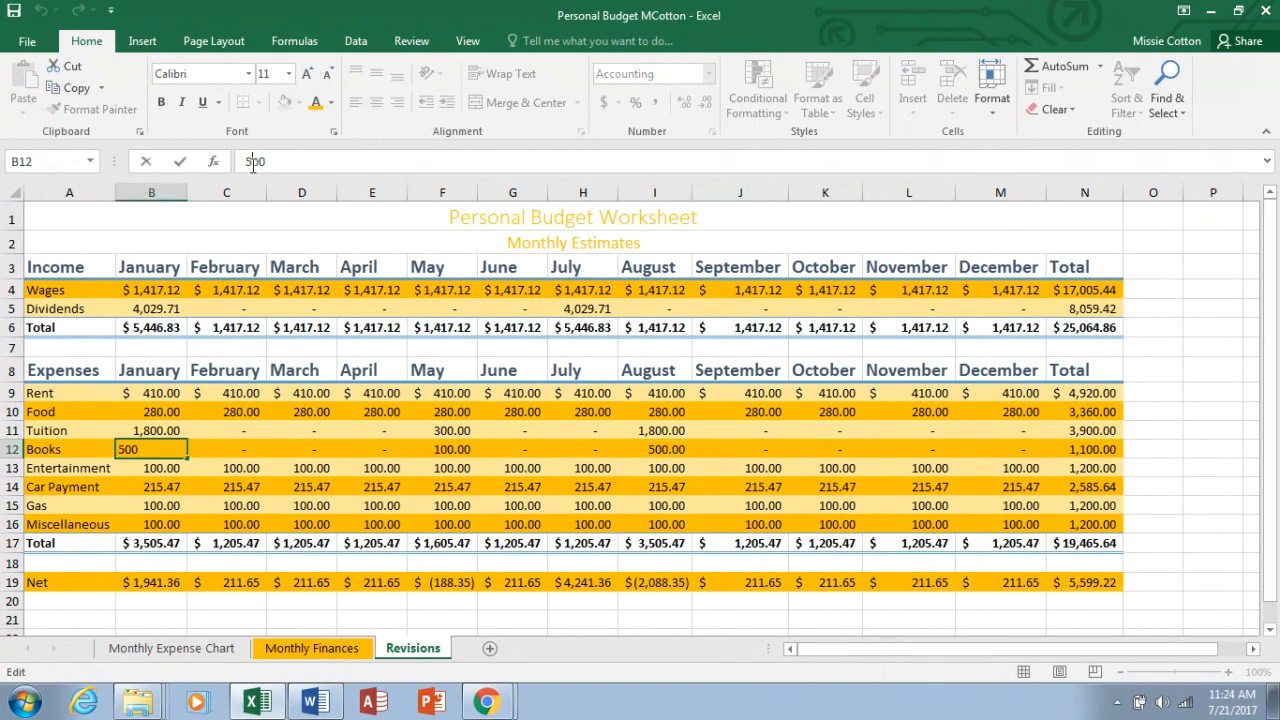
{"action": "left_click", "coordinate": [658, 449]}
{"action": "double_click", "coordinate": [655, 449]}
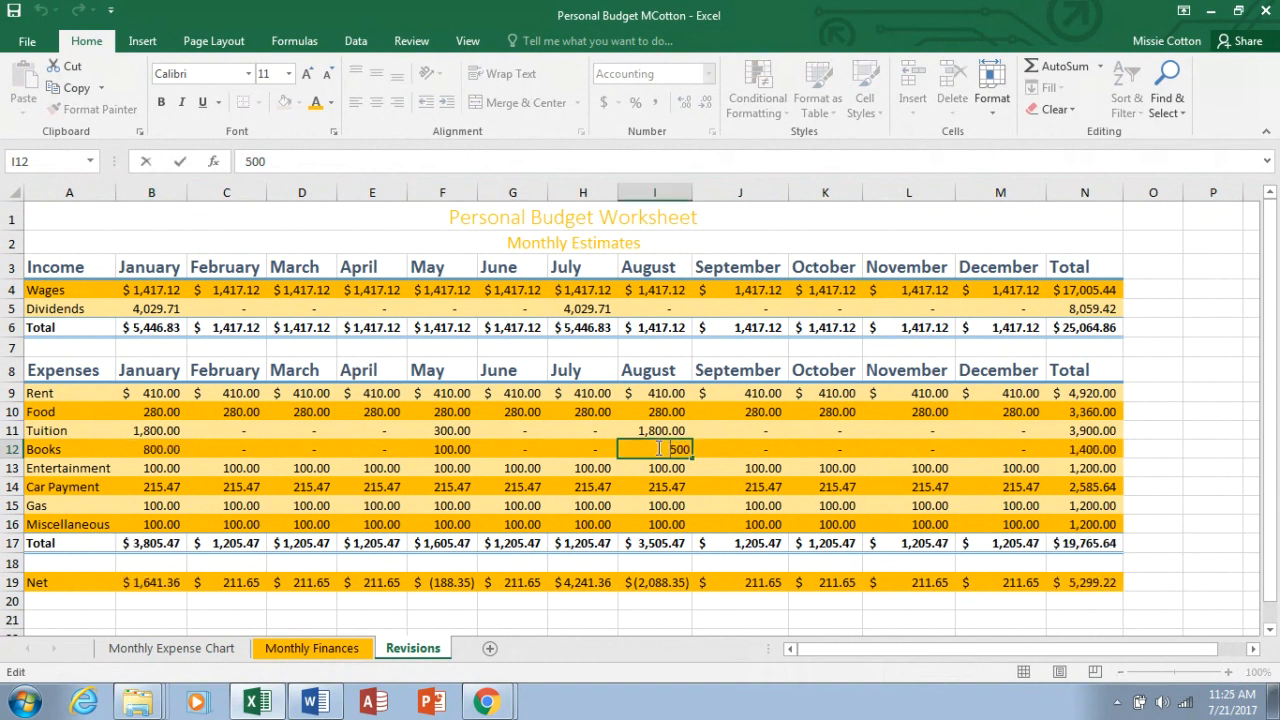
{"action": "left_click", "coordinate": [678, 449]}
{"action": "key", "text": "BackSpace"}
{"action": "type", "text": "8"}
{"action": "key", "text": "Return"}
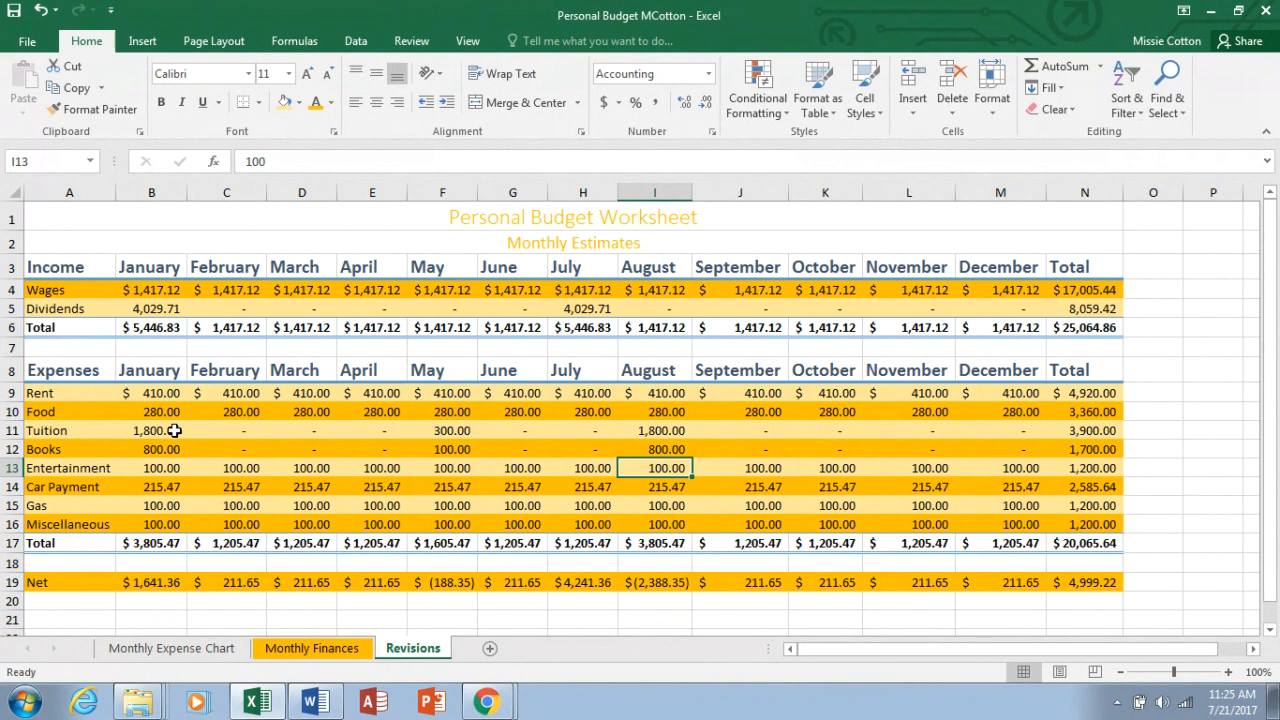
Step: Fill in the workbook's advanced properties with title Personal Budget, subject Excel Project 1 and keywords Monthly Estimates
{"action": "left_click", "coordinate": [28, 44]}
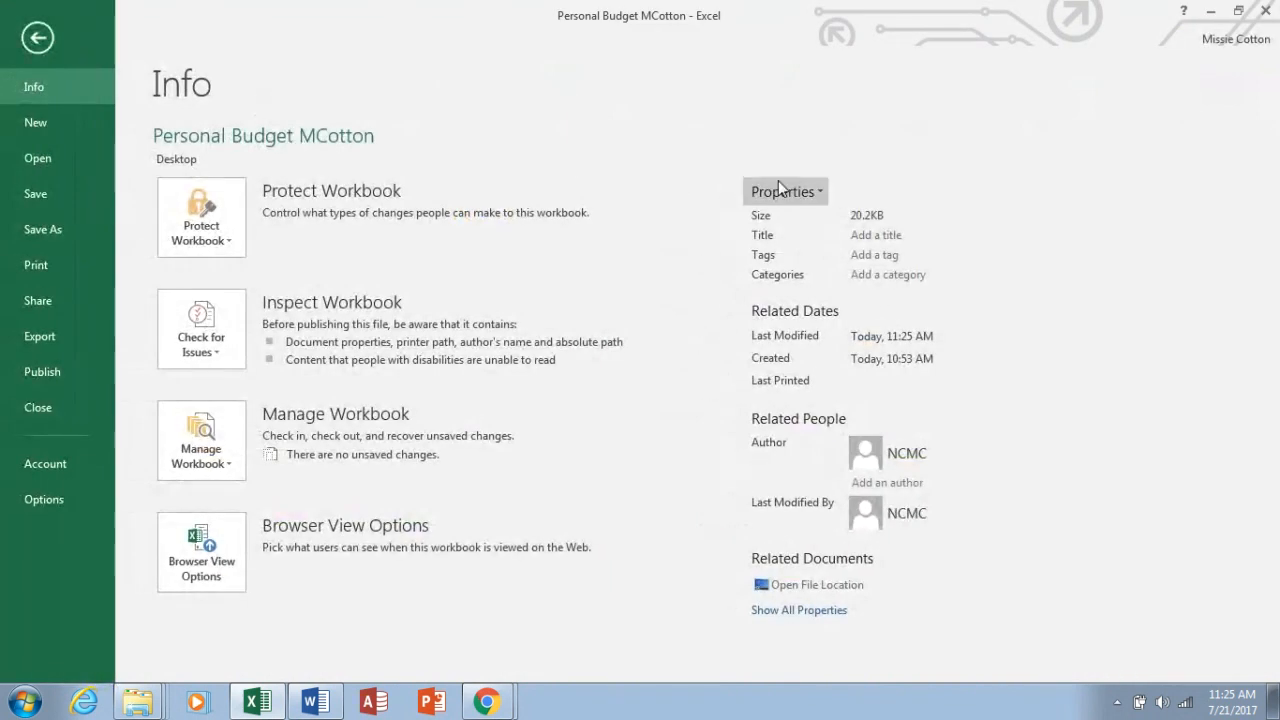
{"action": "left_click", "coordinate": [821, 192]}
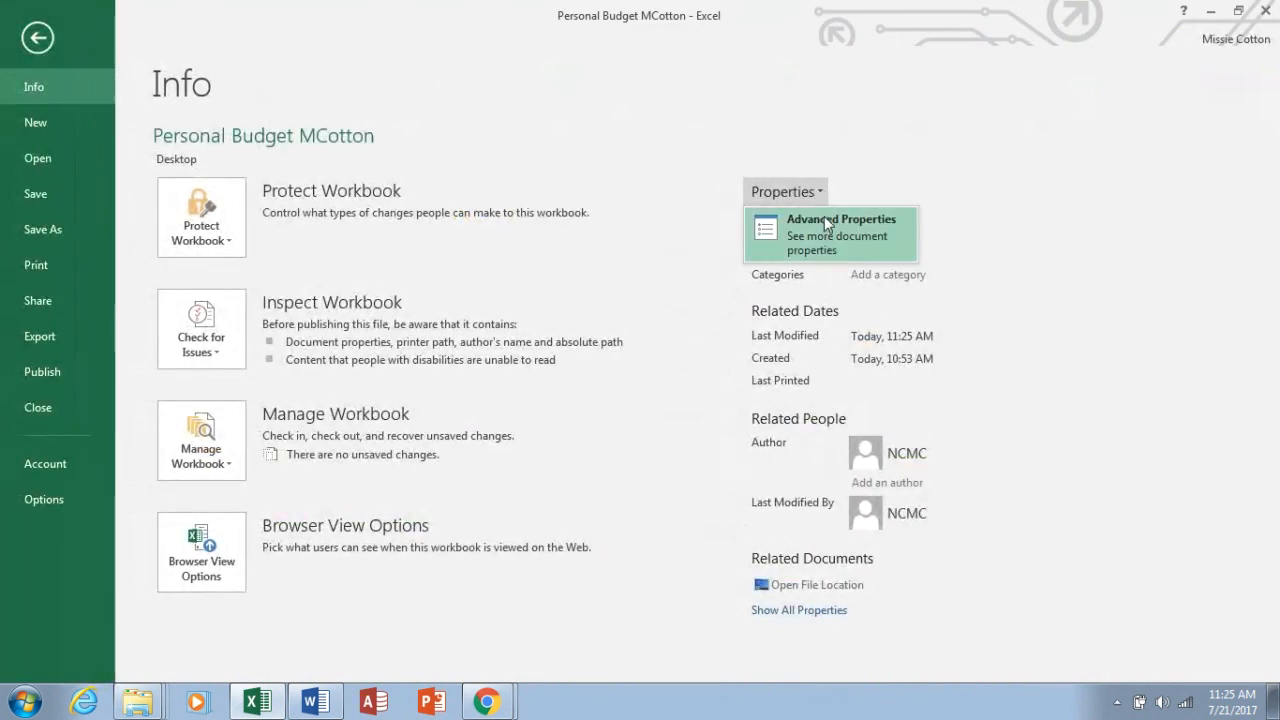
{"action": "left_click", "coordinate": [825, 224]}
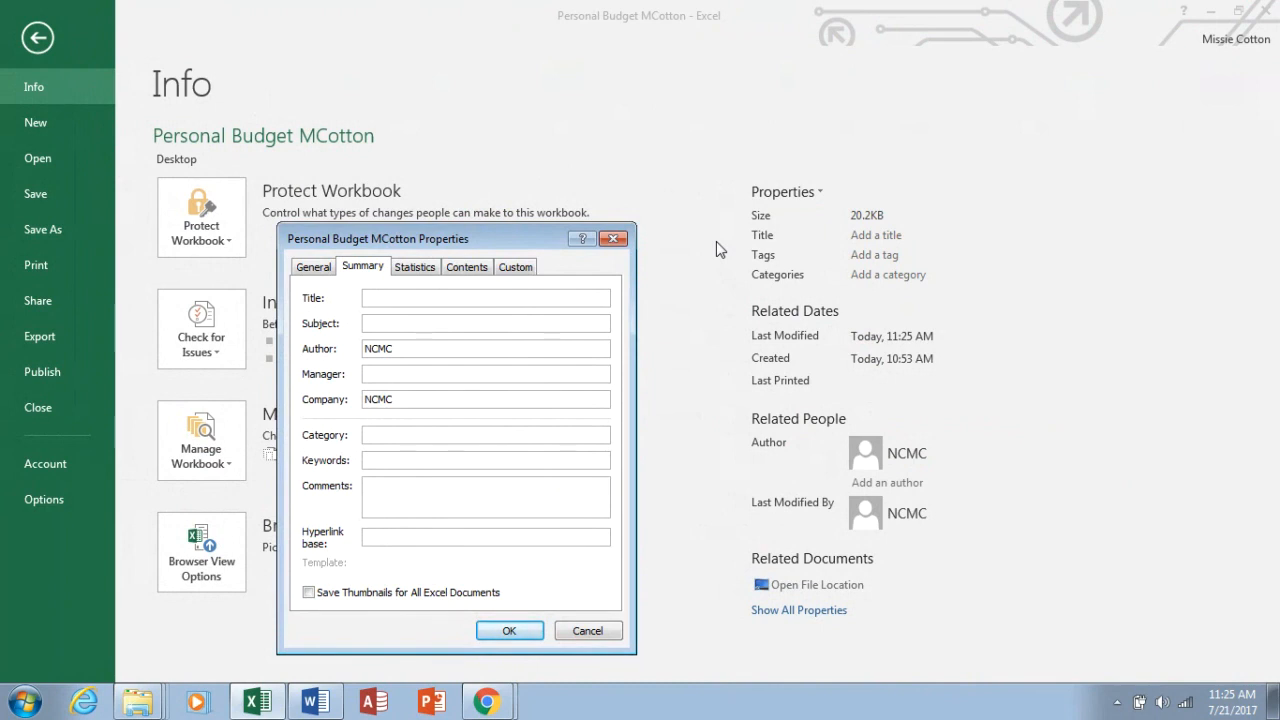
{"action": "type", "text": "Personal BudgetExcel Pro"}
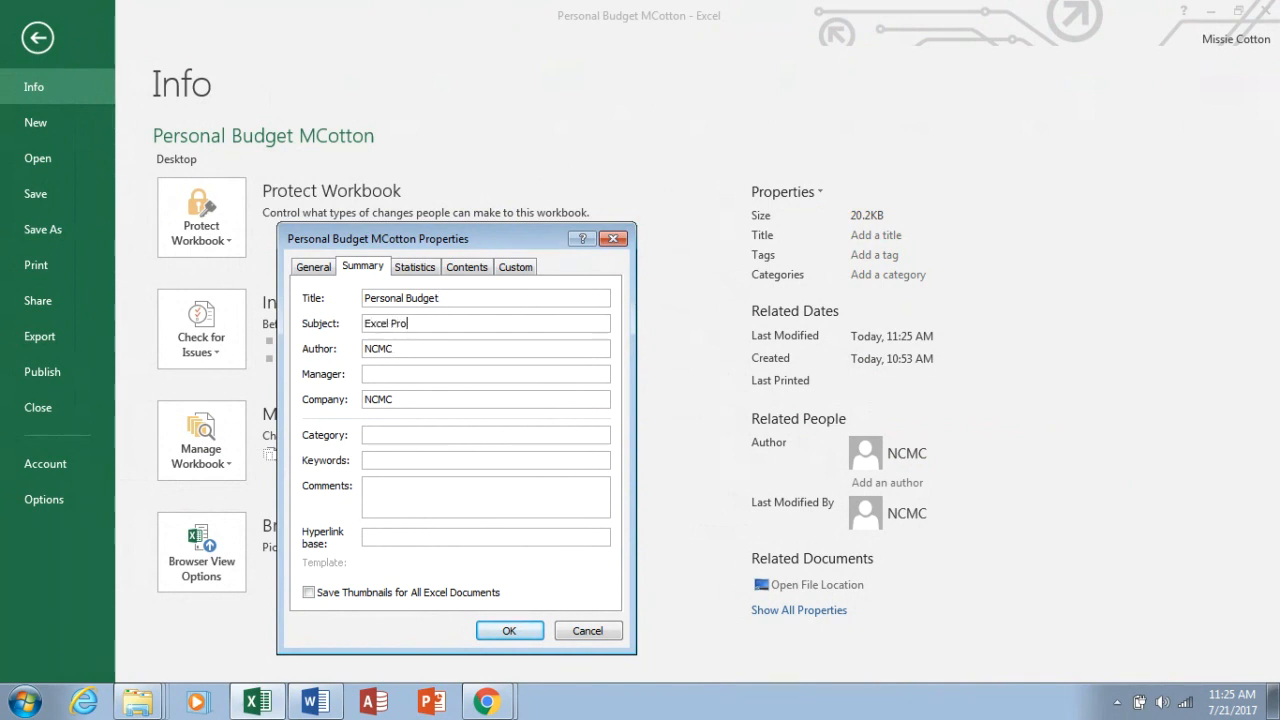
{"action": "type", "text": "ject 1"}
{"action": "left_click", "coordinate": [381, 460]}
{"action": "type", "text": "Monthly Estimates"}
{"action": "left_click", "coordinate": [509, 636]}
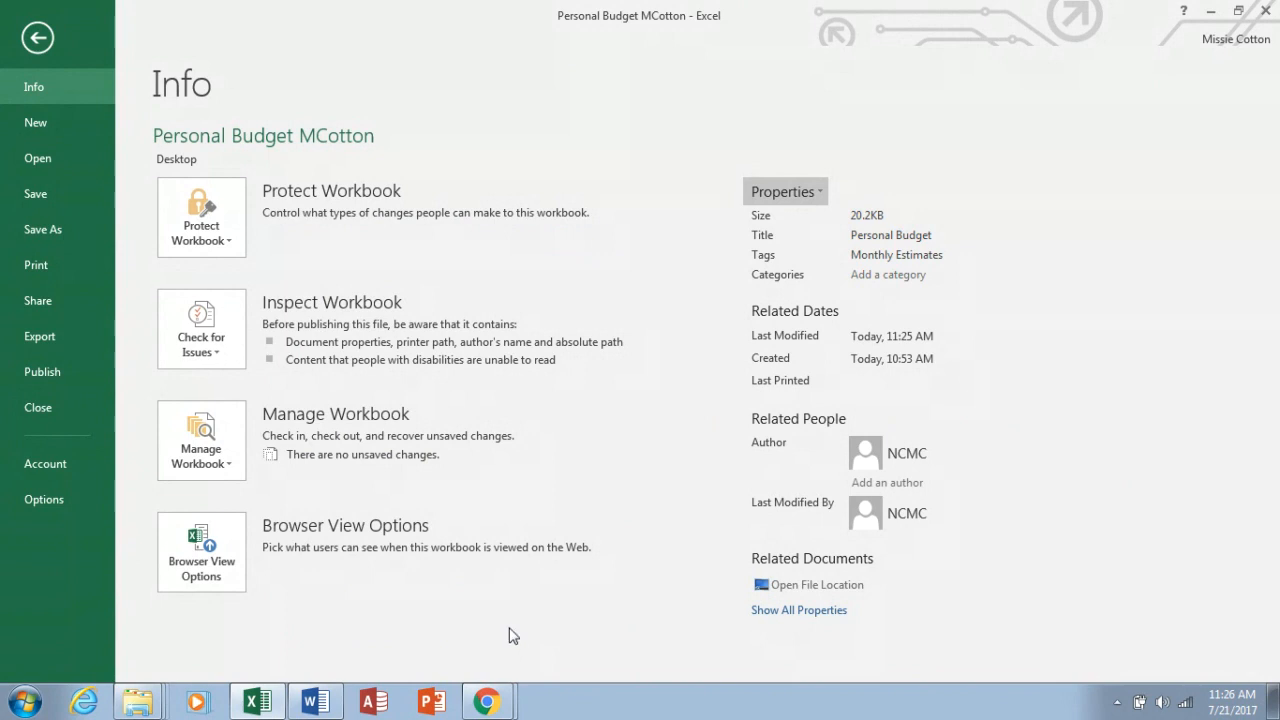
Step: Browse the templates offered for new workbooks, including the budget and calendar ones, and return to the Revisions sheet
{"action": "left_click", "coordinate": [44, 118]}
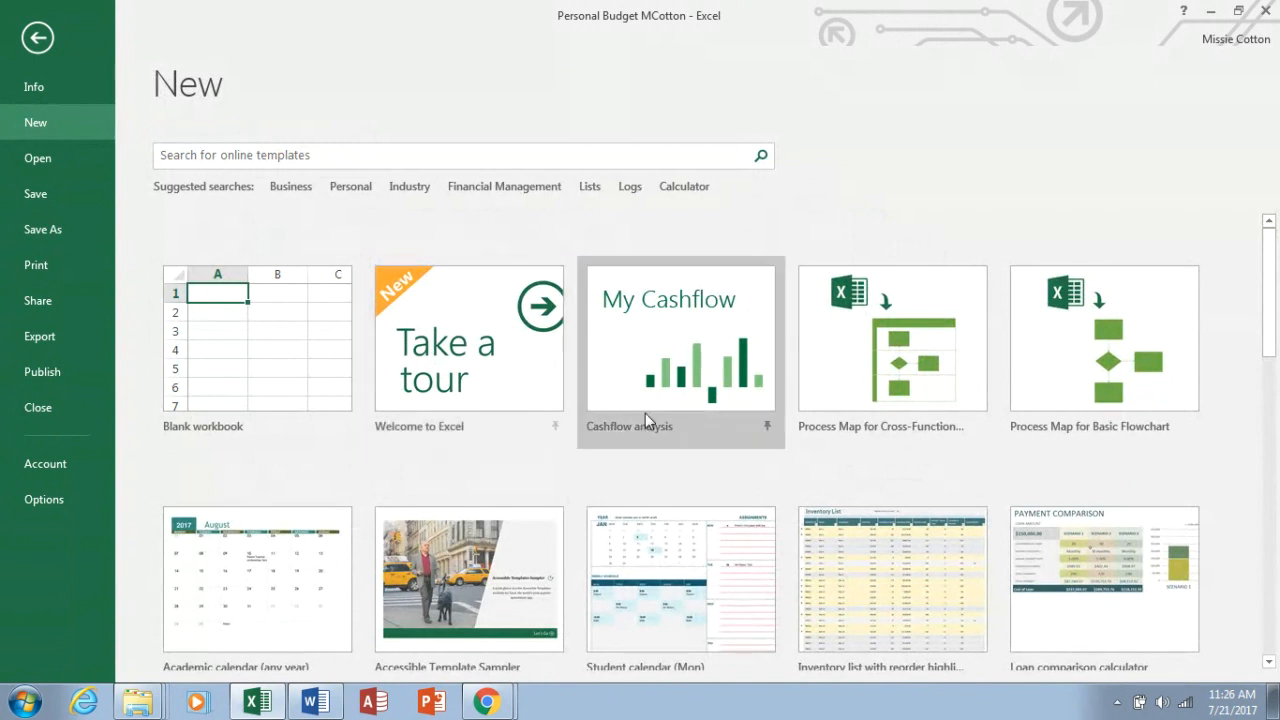
{"action": "left_click", "coordinate": [1270, 662]}
{"action": "left_click_drag", "start_coordinate": [1270, 662], "coordinate": [1270, 662]}
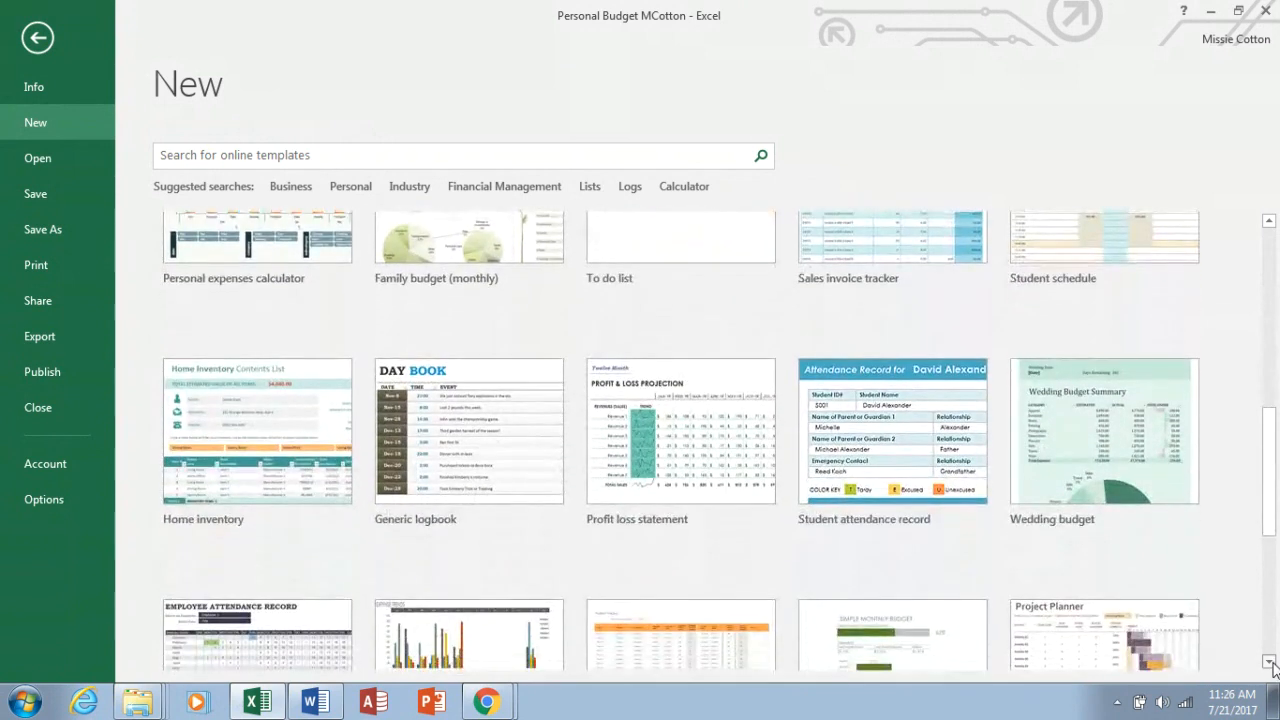
{"action": "left_click", "coordinate": [1270, 662]}
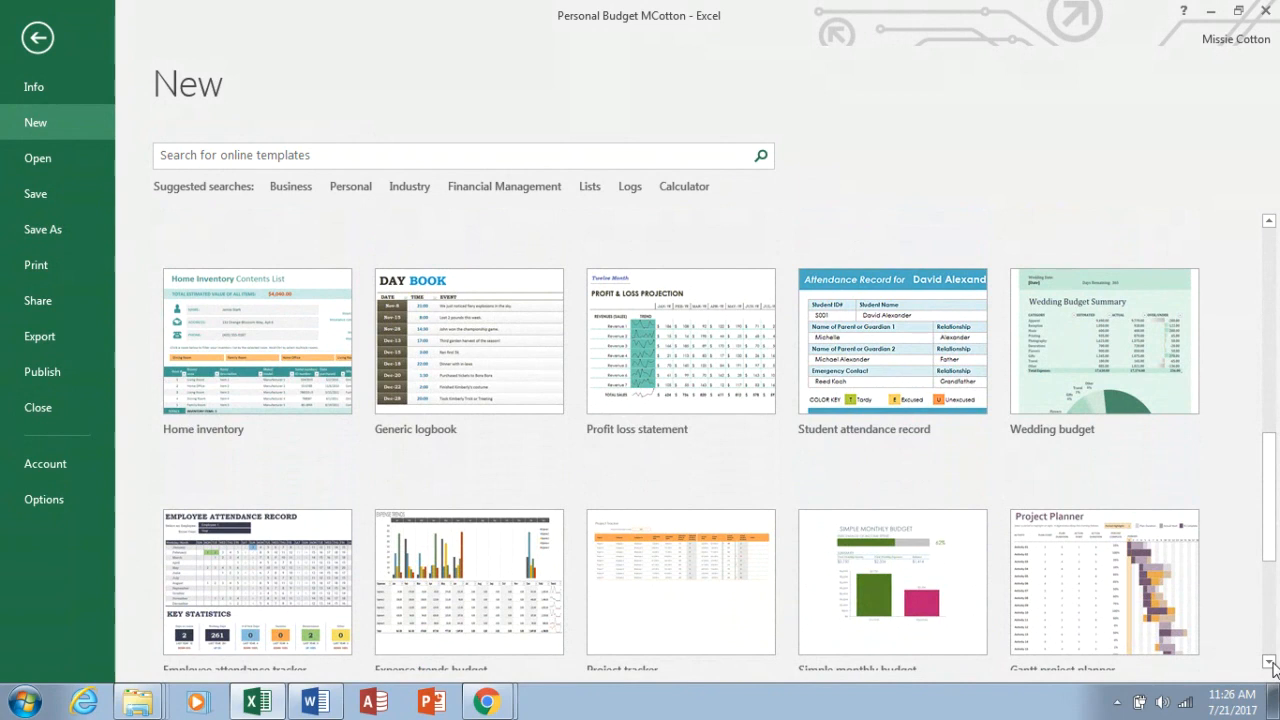
{"action": "left_click_drag", "start_coordinate": [1272, 540], "coordinate": [1275, 358]}
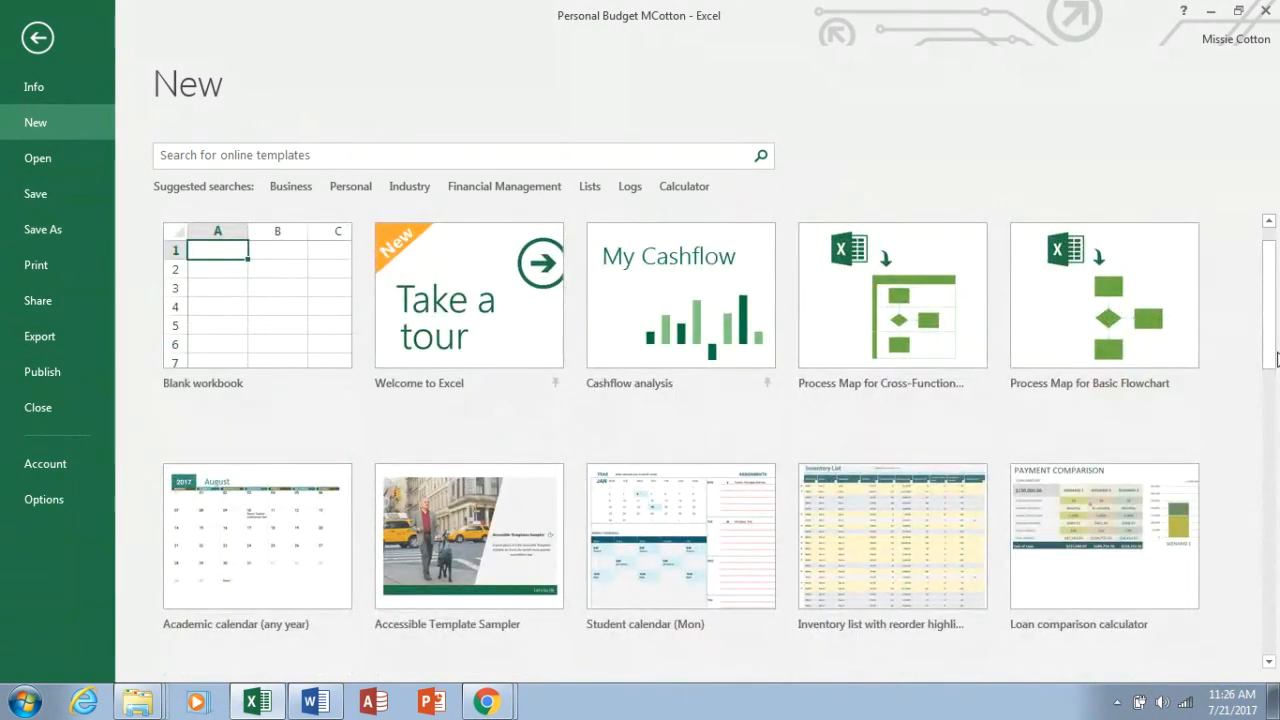
{"action": "left_click", "coordinate": [38, 38]}
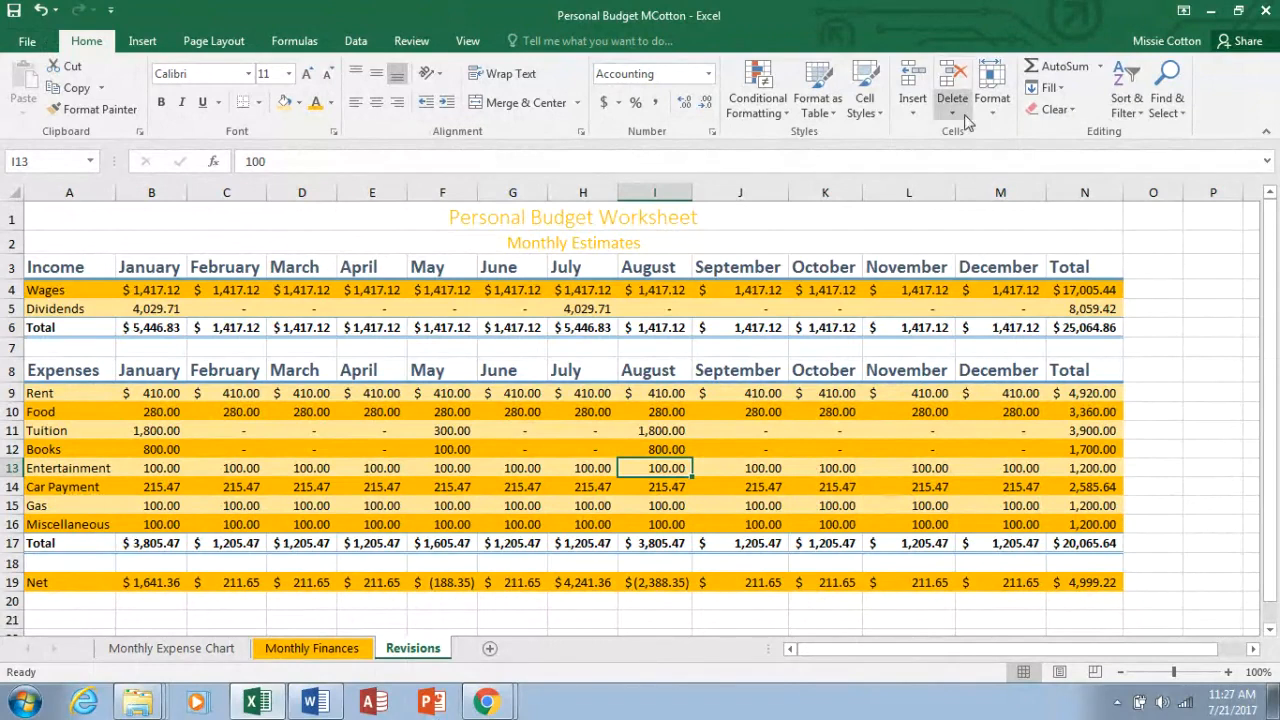
{"action": "left_click", "coordinate": [1211, 10]}
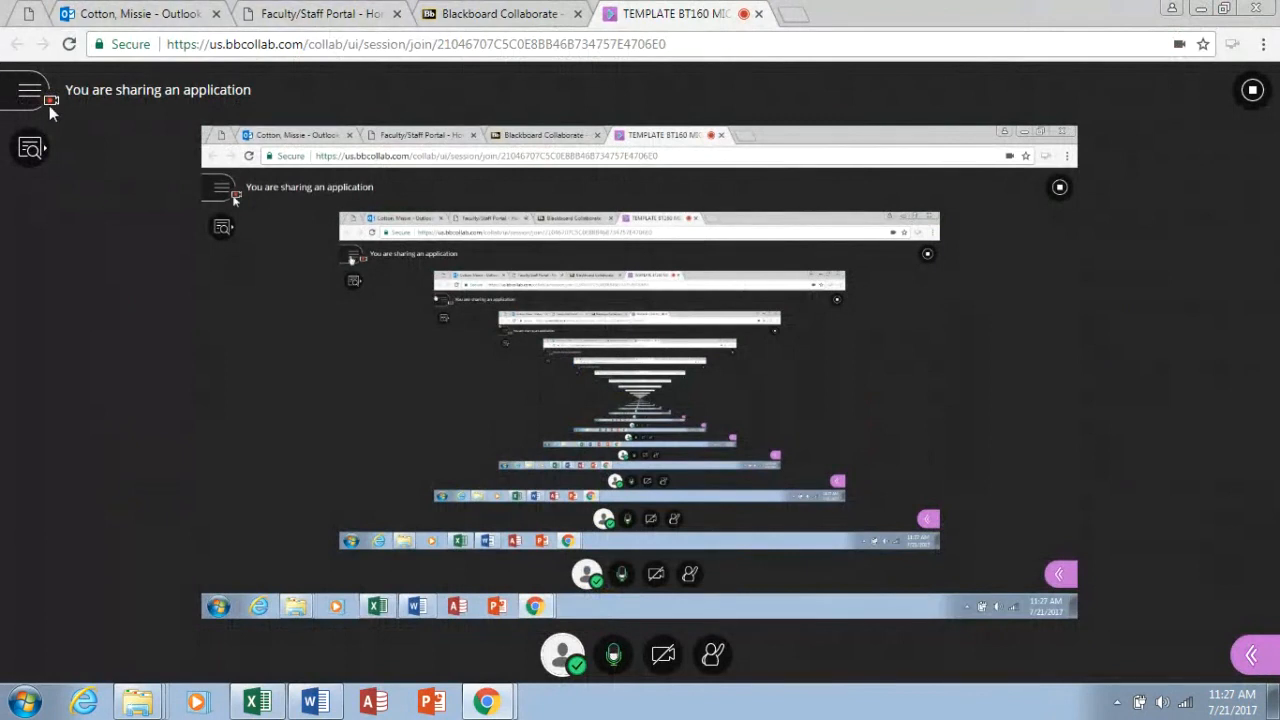
{"action": "left_click", "coordinate": [30, 148]}
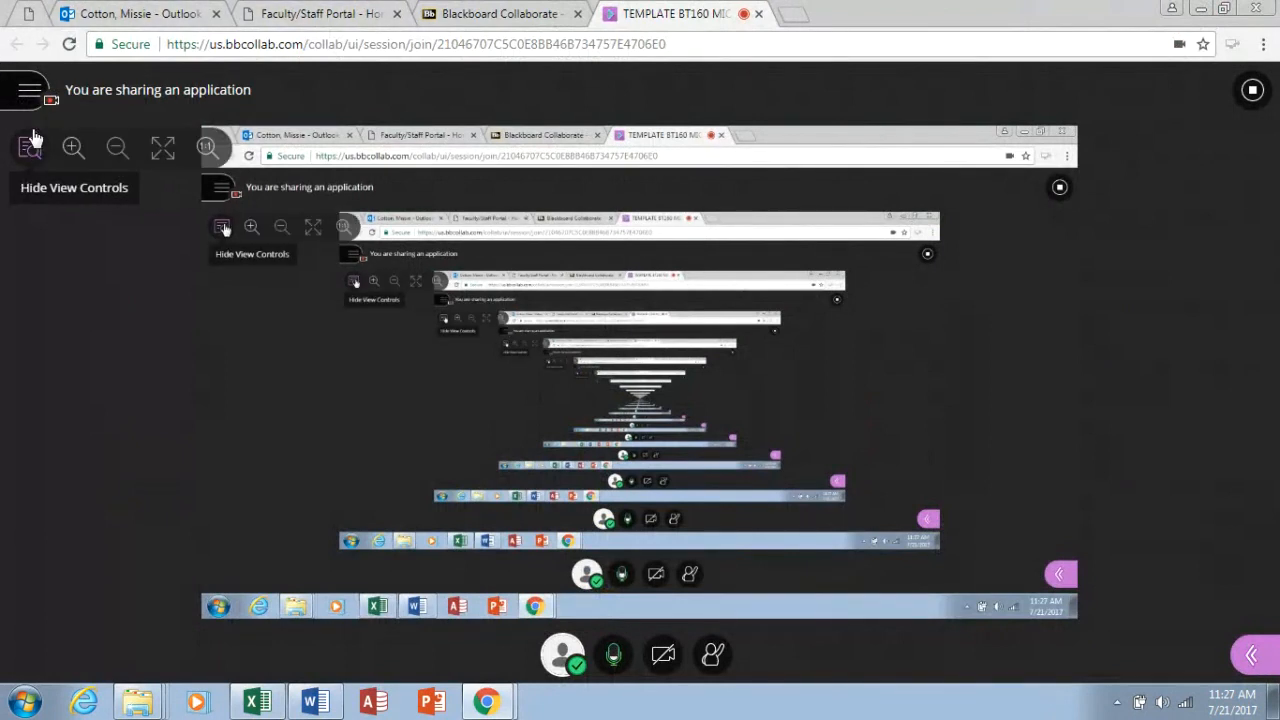